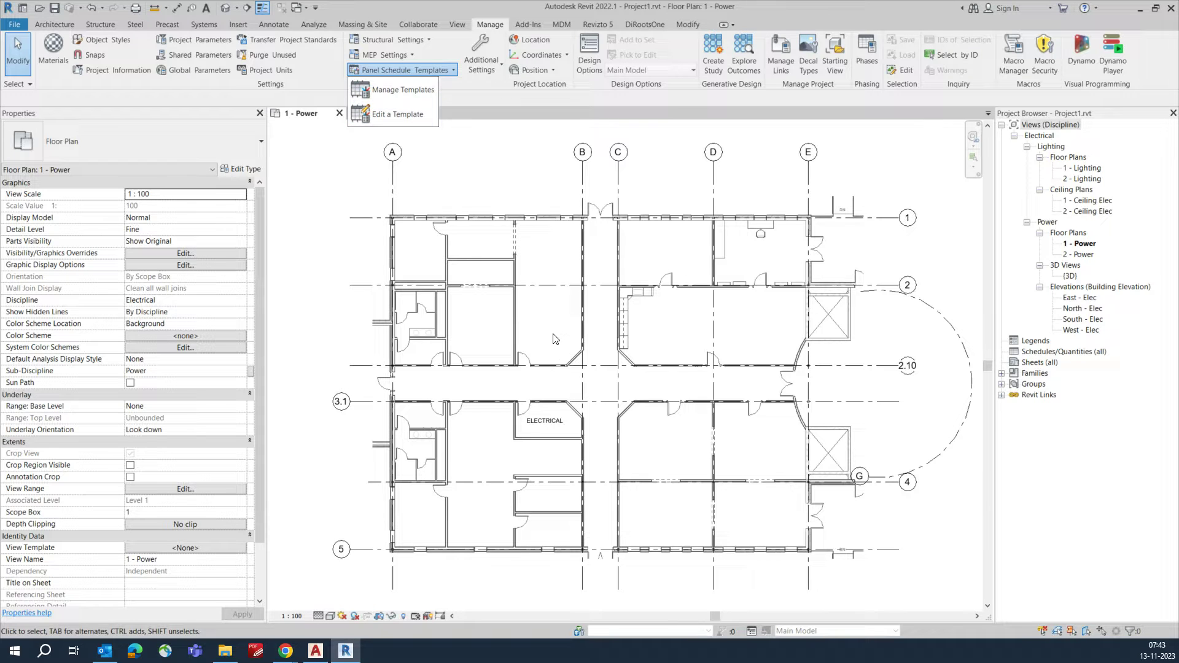
# - Place a DB-PP-1 480V MLO panelboard on the ELECTRICAL room's lower wall and open its Type Properties
pyautogui.click(555, 343)
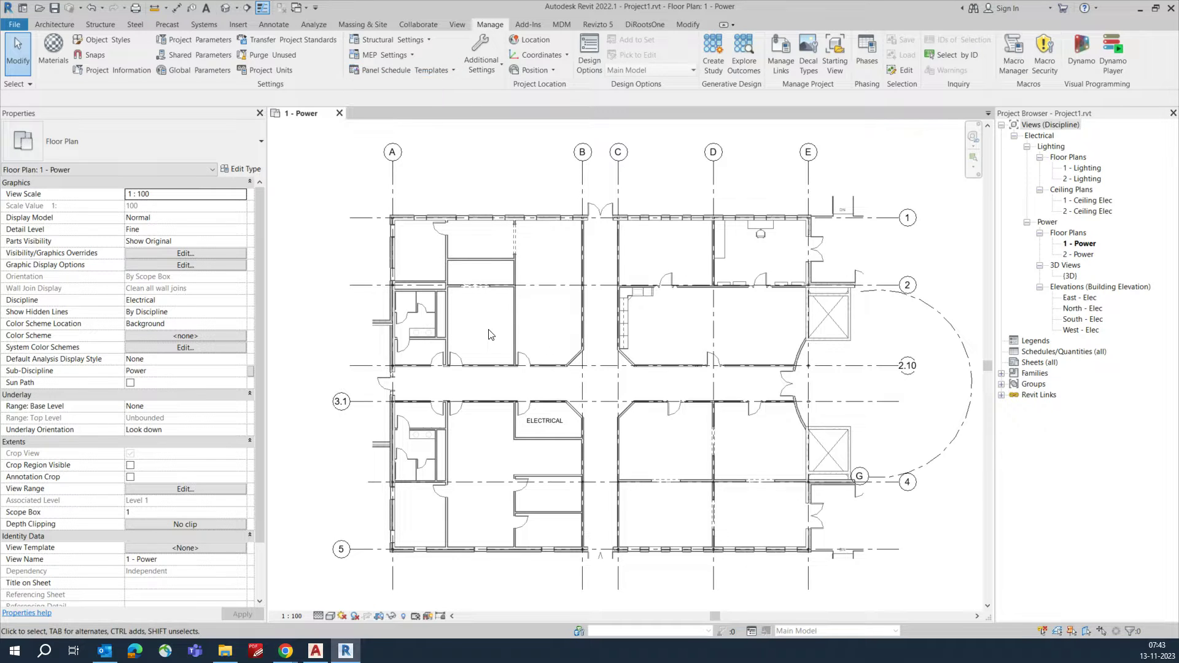
pyautogui.click(202, 24)
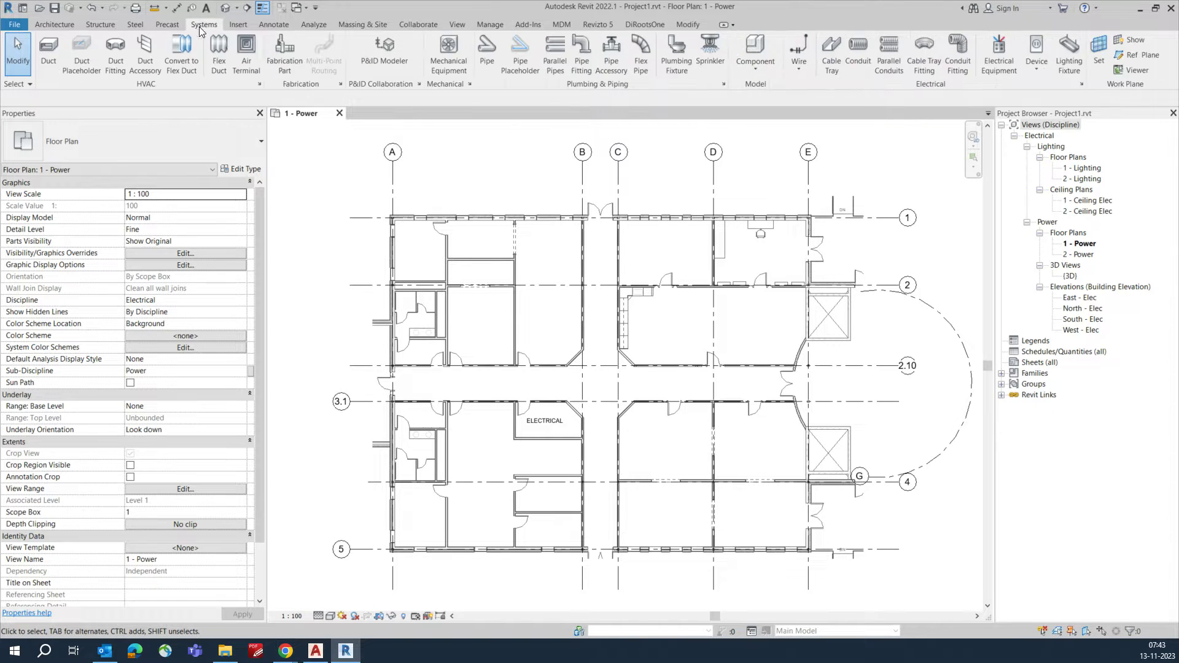
pyautogui.click(999, 54)
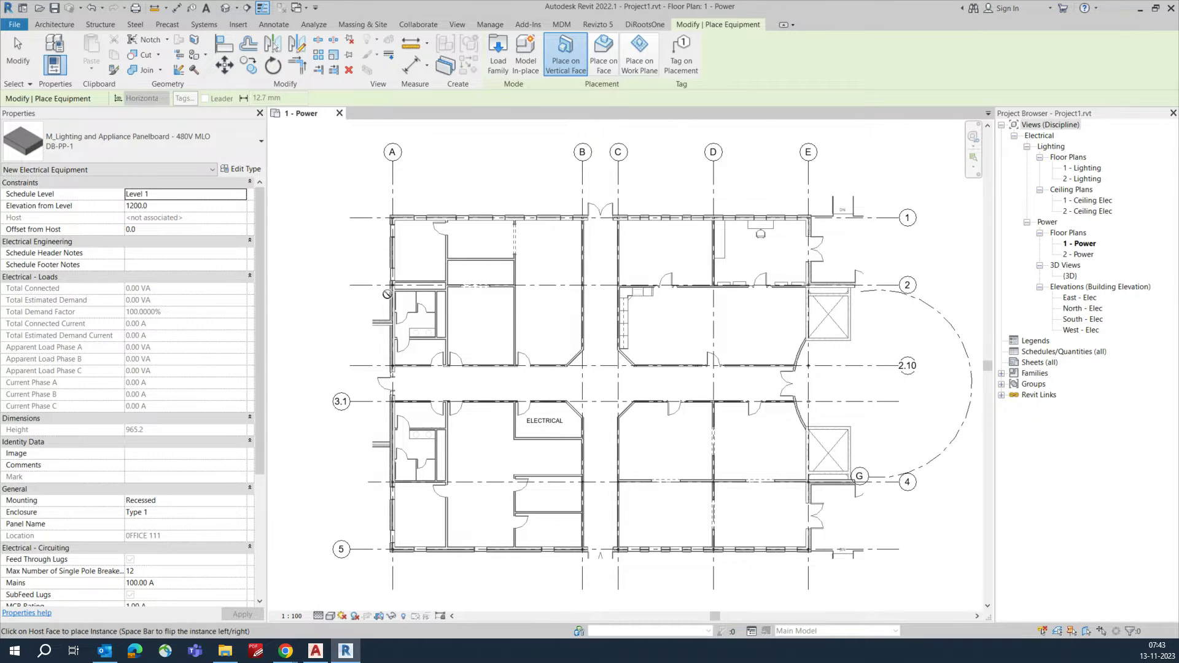
pyautogui.scroll(5, 552, 407)
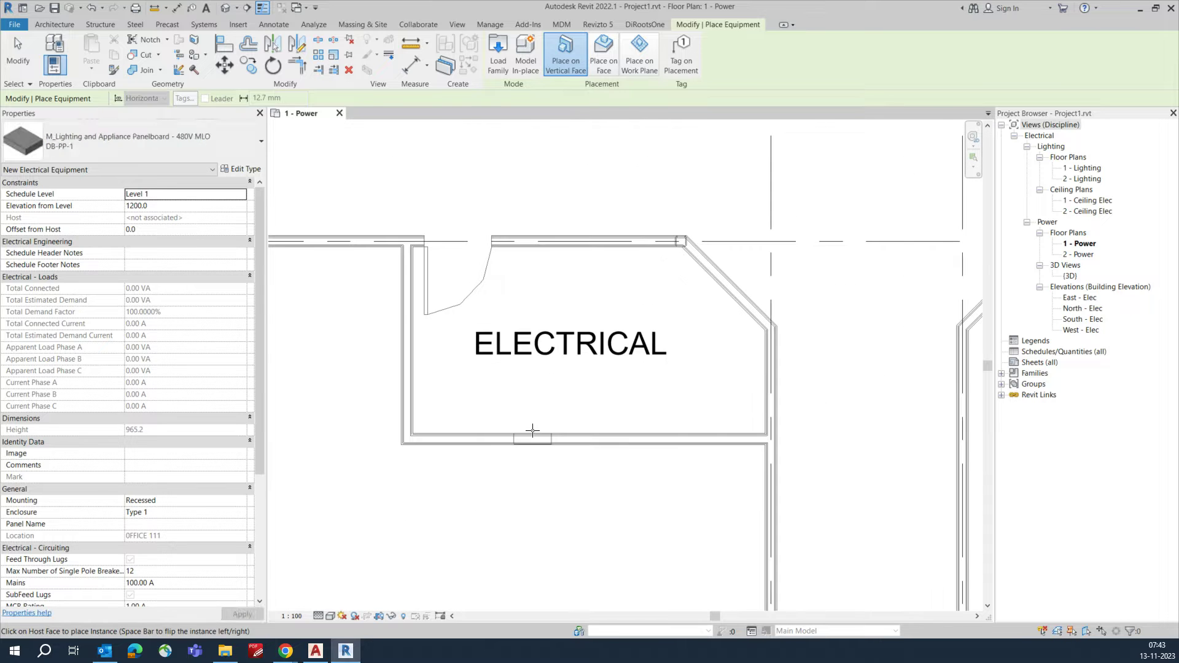
pyautogui.click(532, 432)
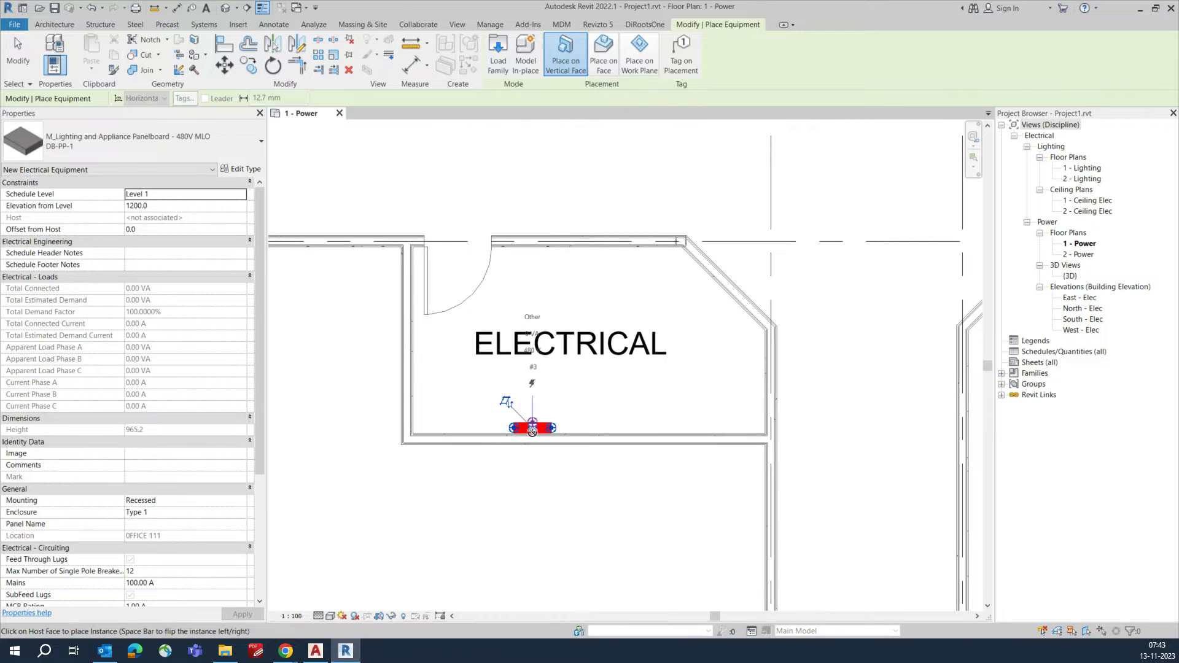
pyautogui.press('Escape')
pyautogui.click(531, 428)
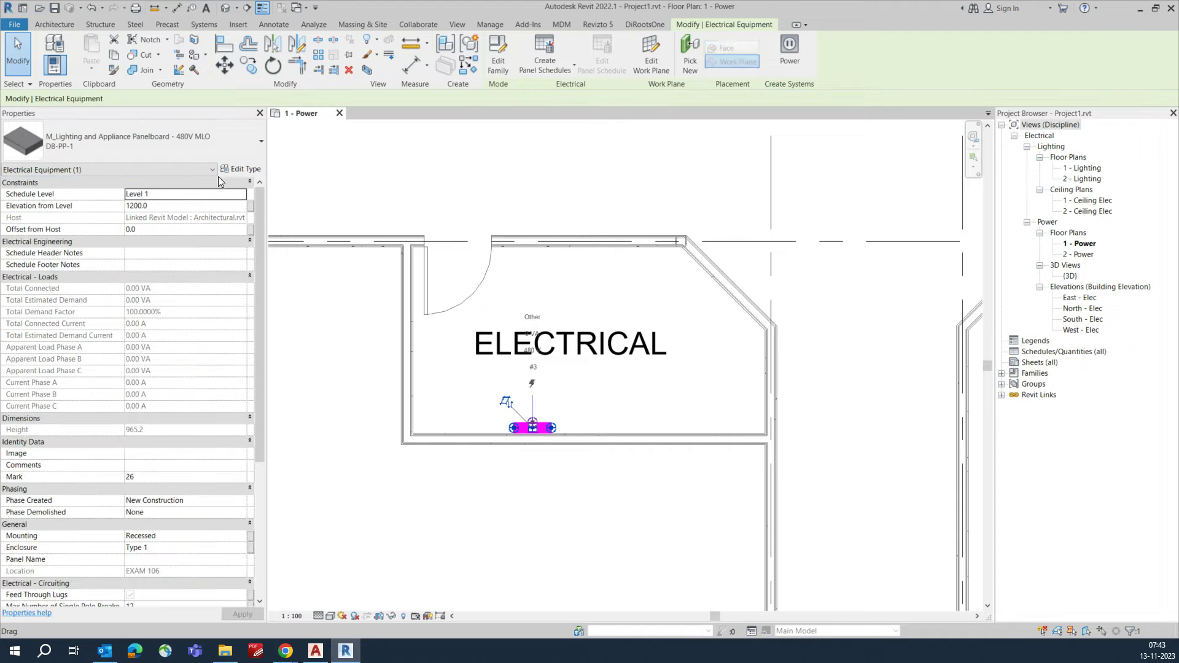
pyautogui.click(246, 170)
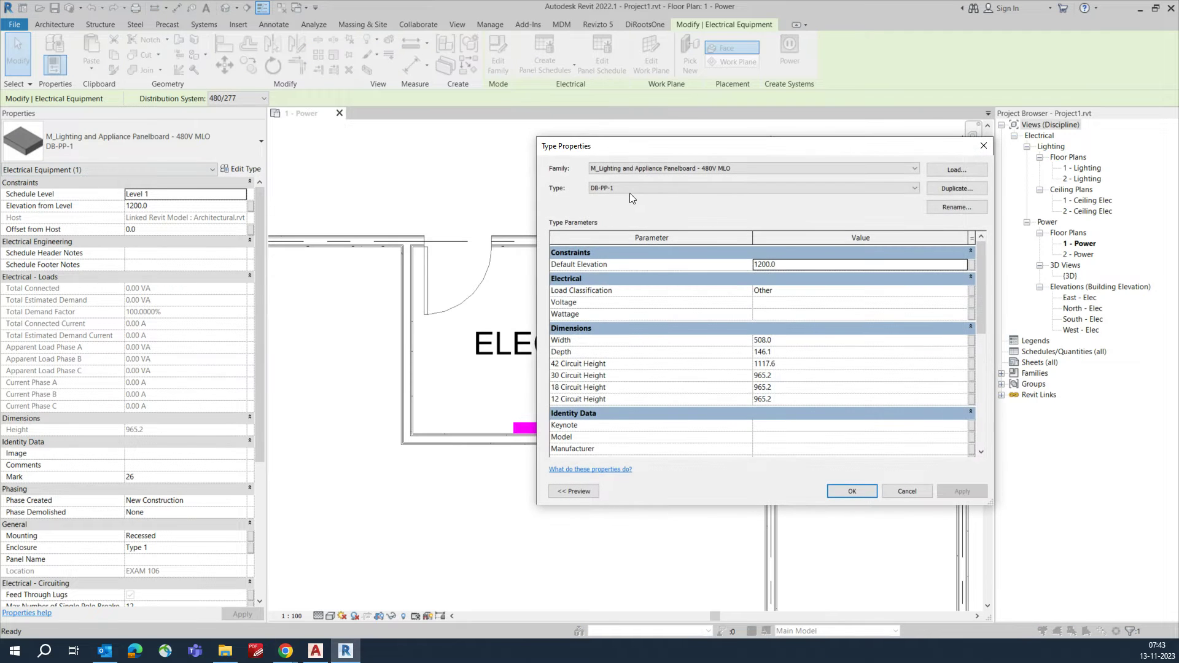
# - Cancel duplicating the type, review the DB-PP-1 277/480 V three-phase 4-wire parameters, and close Type Properties
pyautogui.click(948, 189)
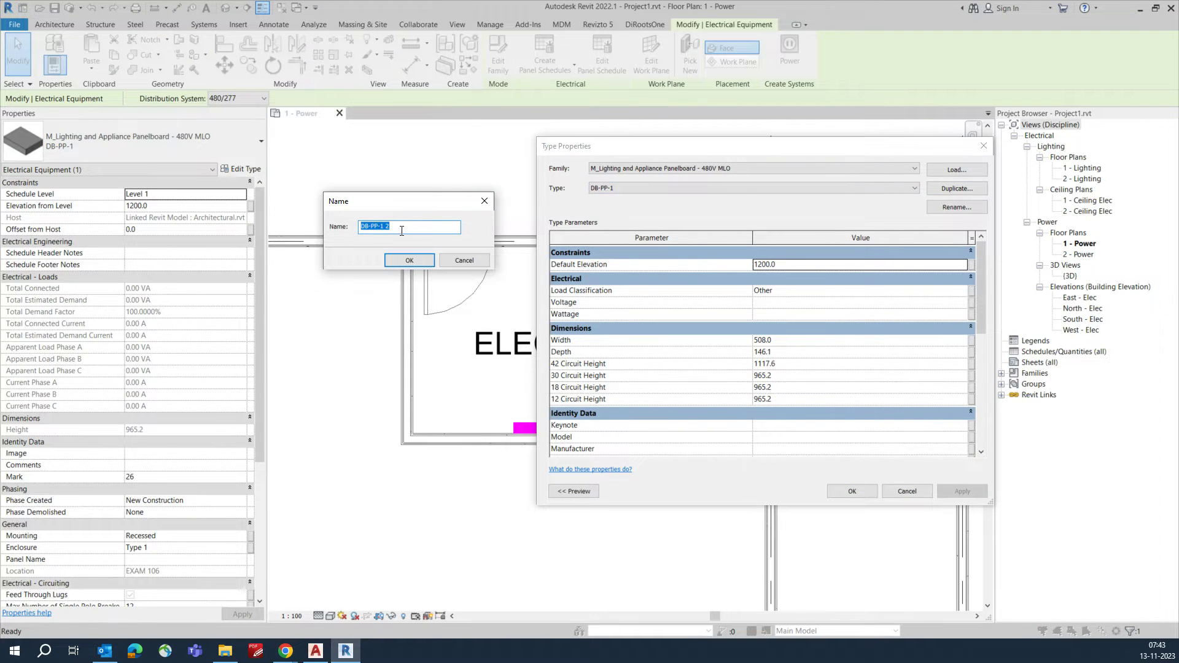
pyautogui.press('Escape')
pyautogui.scroll(-5, 659, 370)
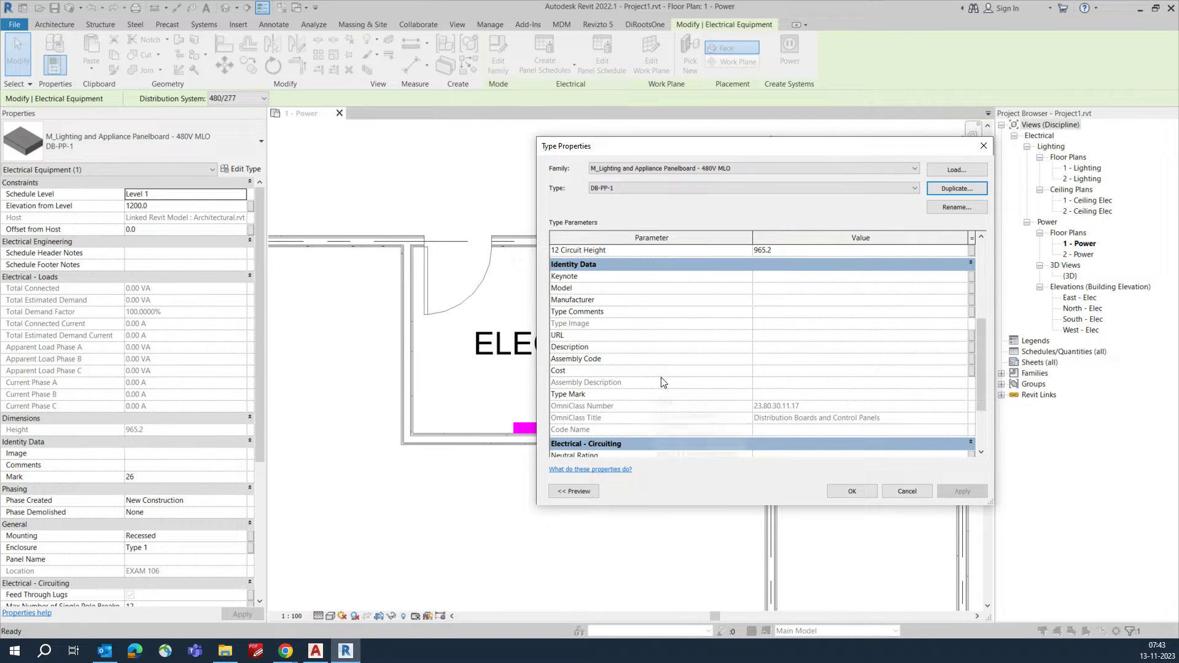
pyautogui.scroll(-2, 662, 382)
pyautogui.scroll(4, 662, 385)
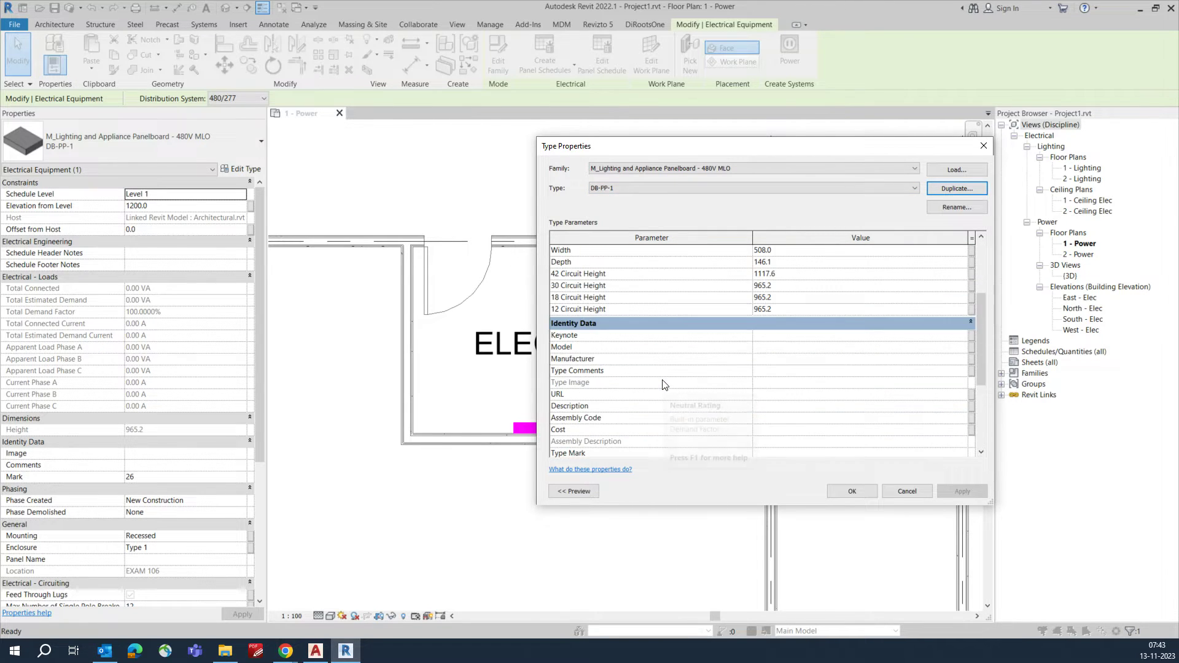
pyautogui.scroll(2, 633, 357)
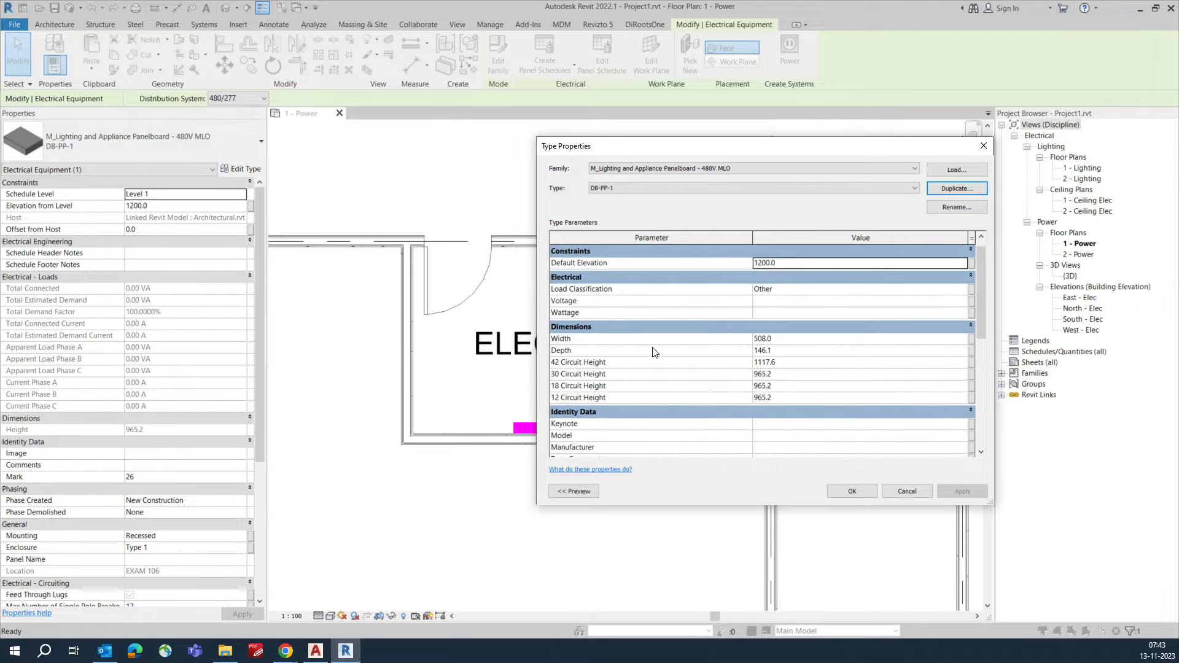
pyautogui.scroll(-4, 678, 345)
pyautogui.scroll(-4, 676, 347)
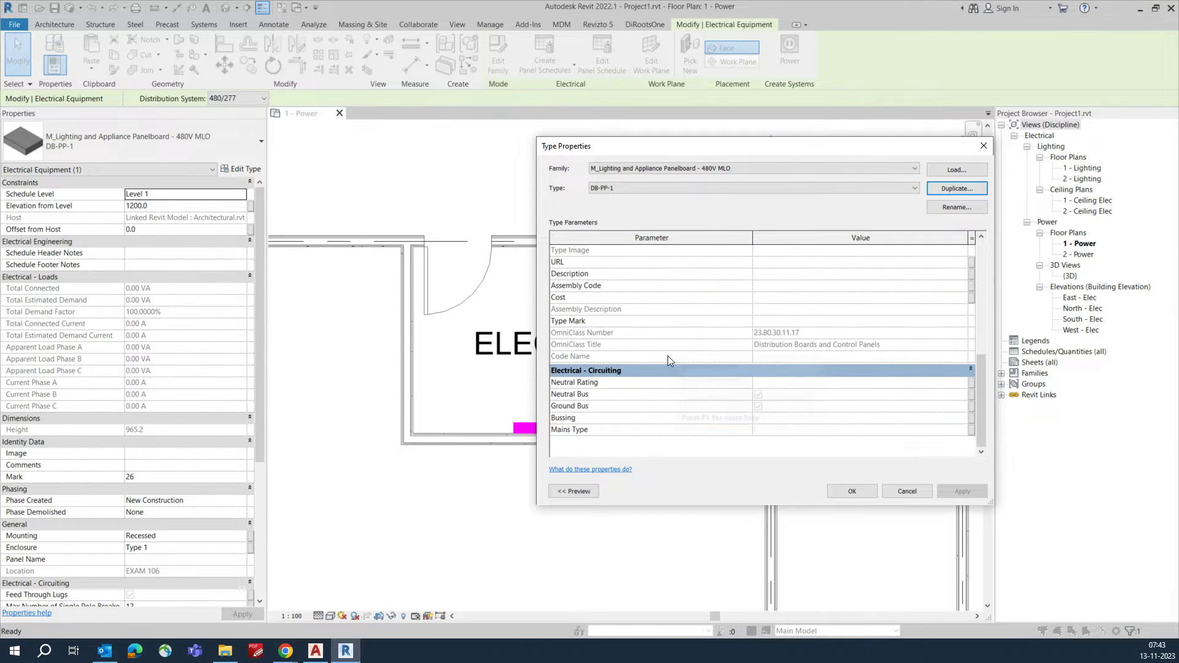
pyautogui.click(848, 491)
# - Set the ELECTRICAL room panelboard's Panel Name property to DB-PP-1
pyautogui.click(547, 473)
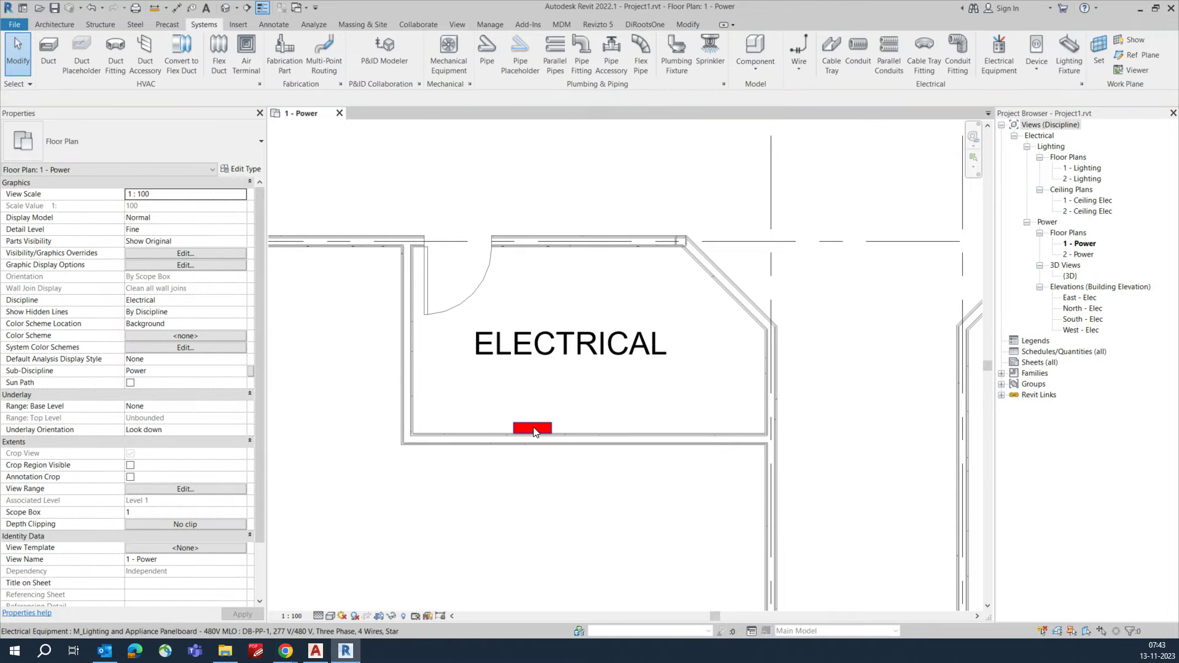
pyautogui.click(534, 431)
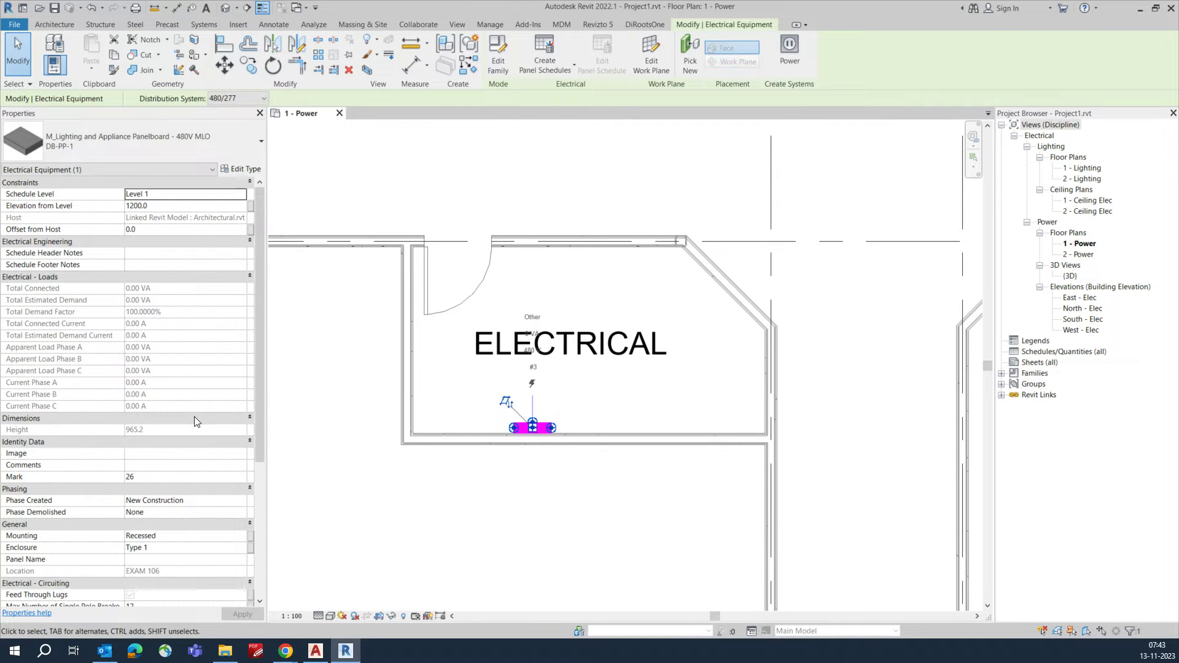
pyautogui.scroll(-2, 192, 418)
pyautogui.scroll(-4, 191, 417)
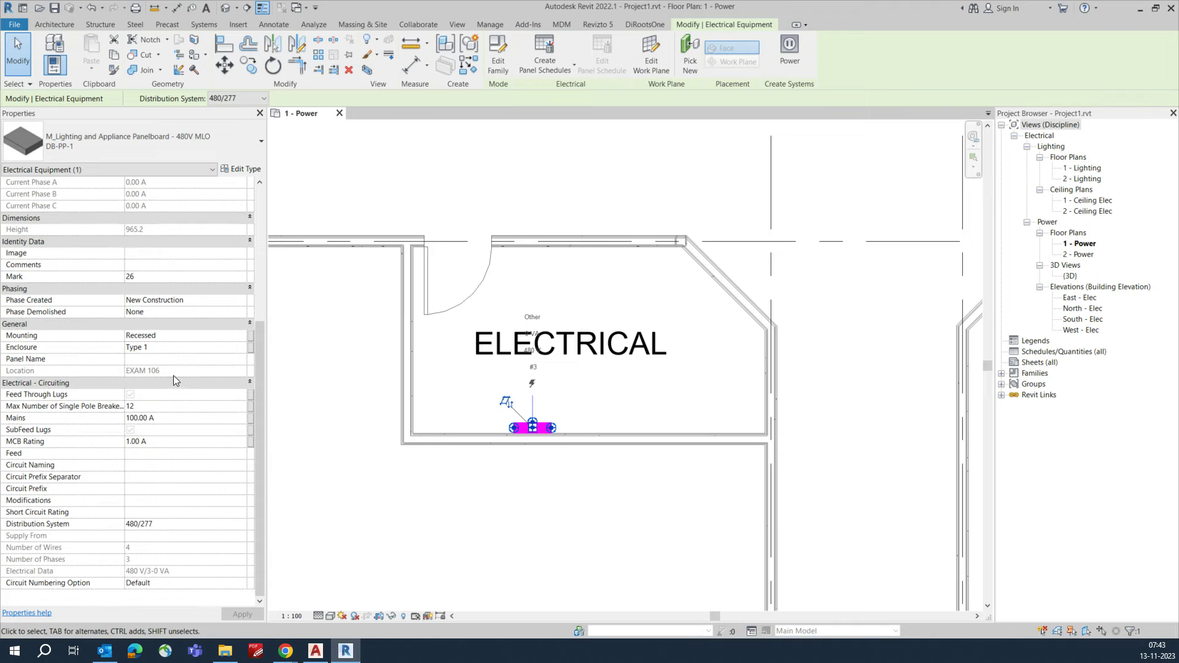
pyautogui.click(242, 363)
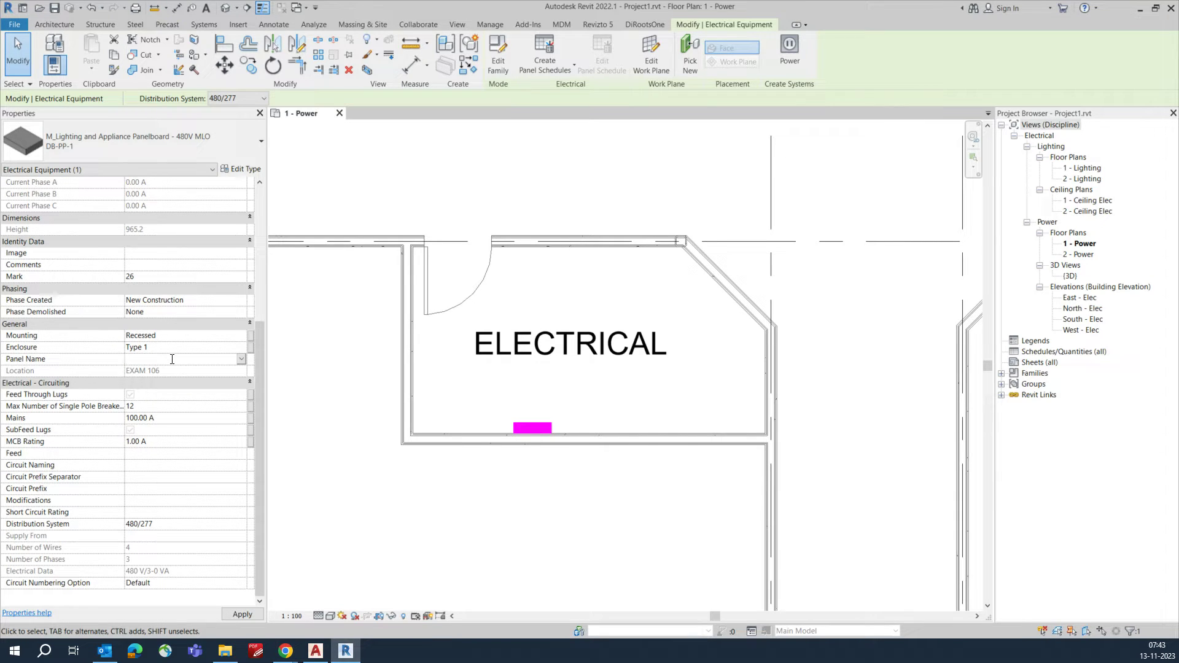
pyautogui.write('d')
pyautogui.press('BackSpace')
pyautogui.write('DB-PP-1')
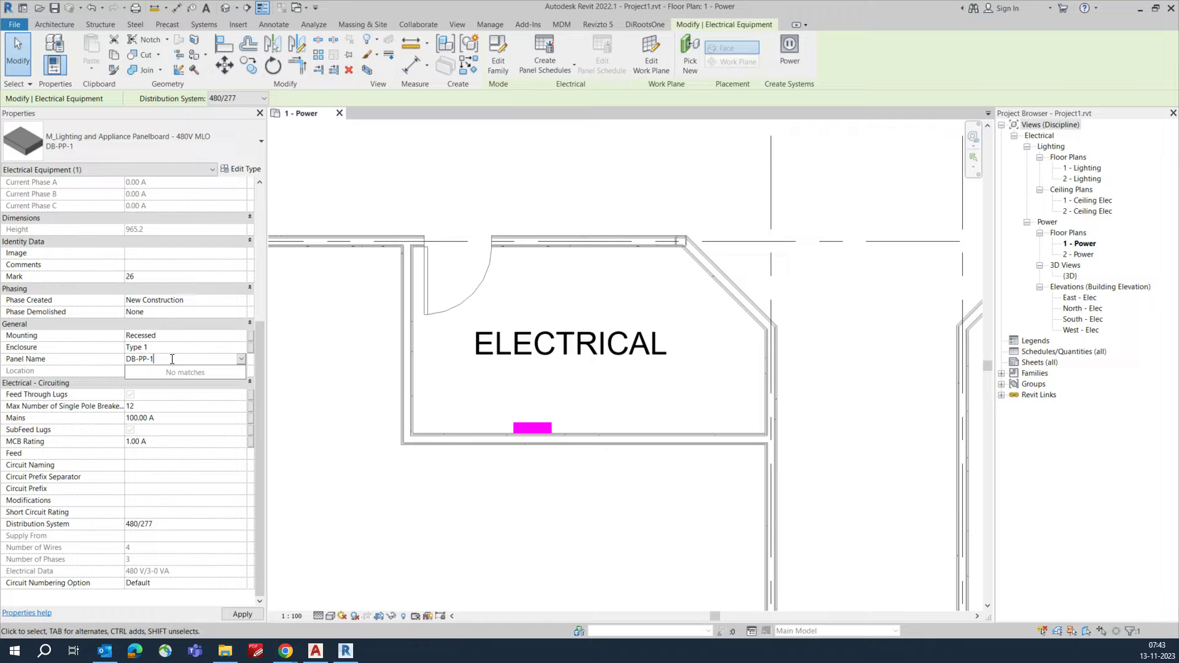
pyautogui.press('Return')
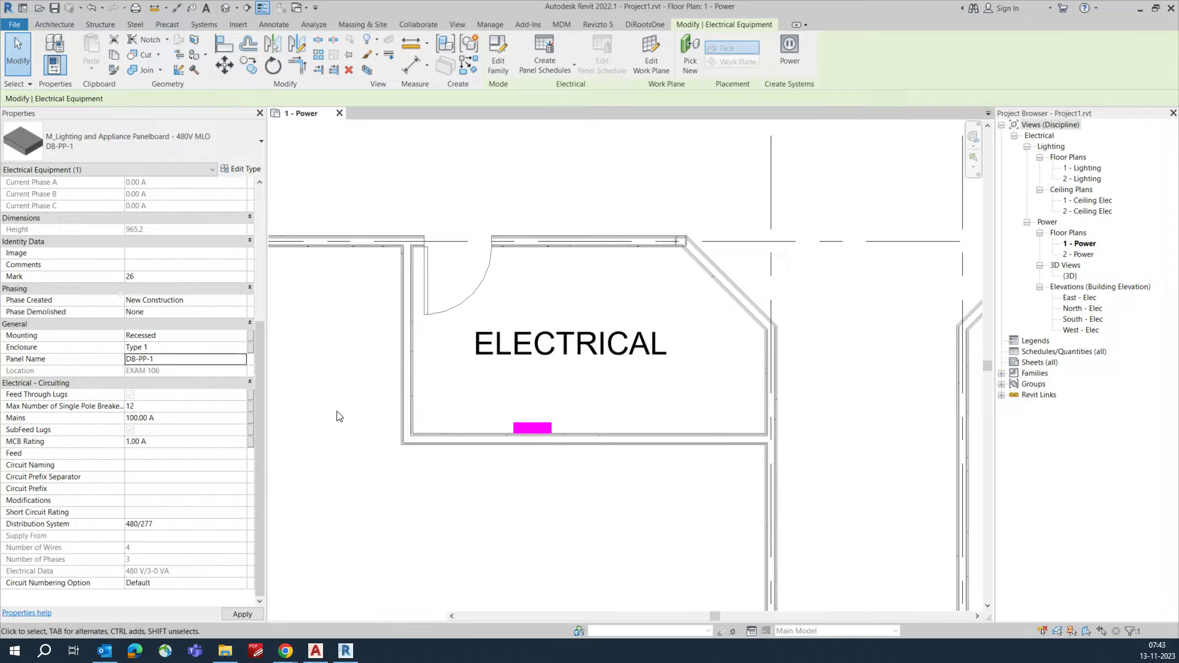
pyautogui.click(489, 462)
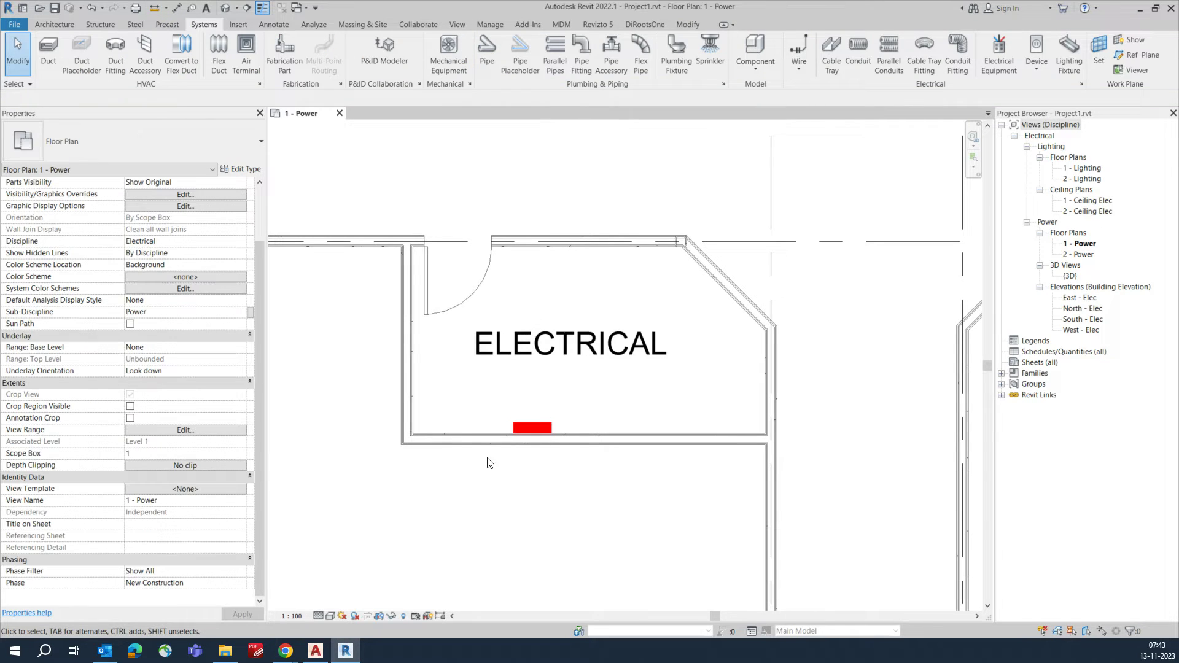
# - Tag the panelboard by category with a leadered DB-PP-1 Type Mark tag
pyautogui.press('t')
pyautogui.press('g')
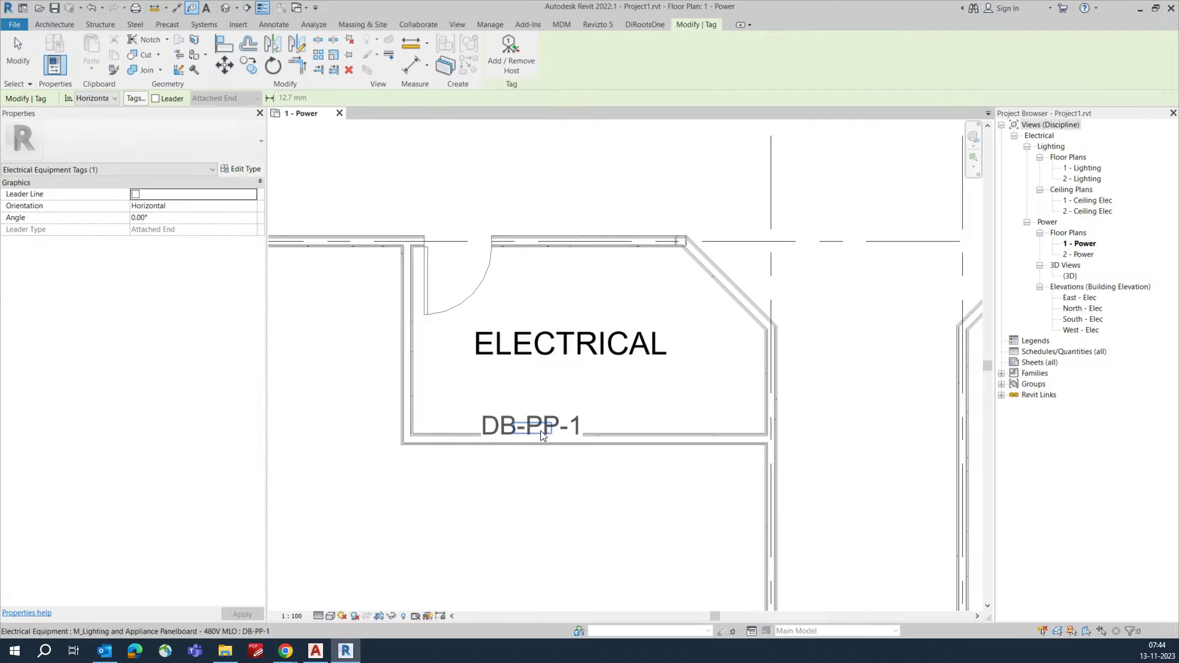
pyautogui.press('Escape')
pyautogui.press('Escape')
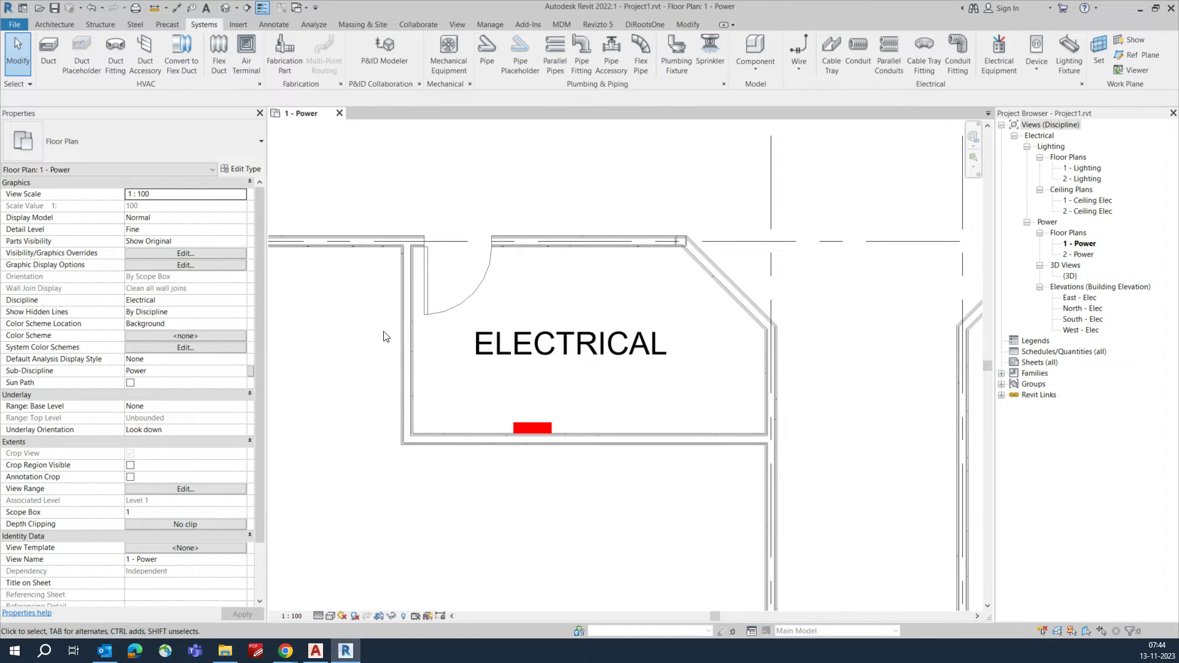
pyautogui.press('t')
pyautogui.press('g')
pyautogui.click(154, 98)
pyautogui.click(529, 430)
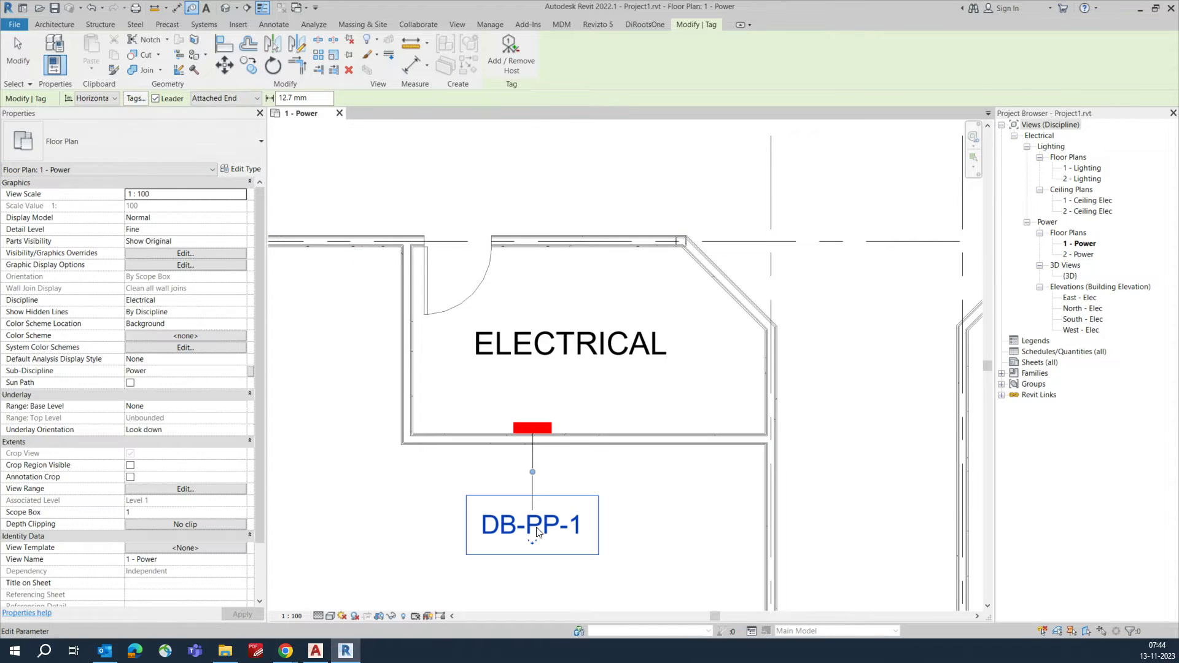
pyautogui.press('Escape')
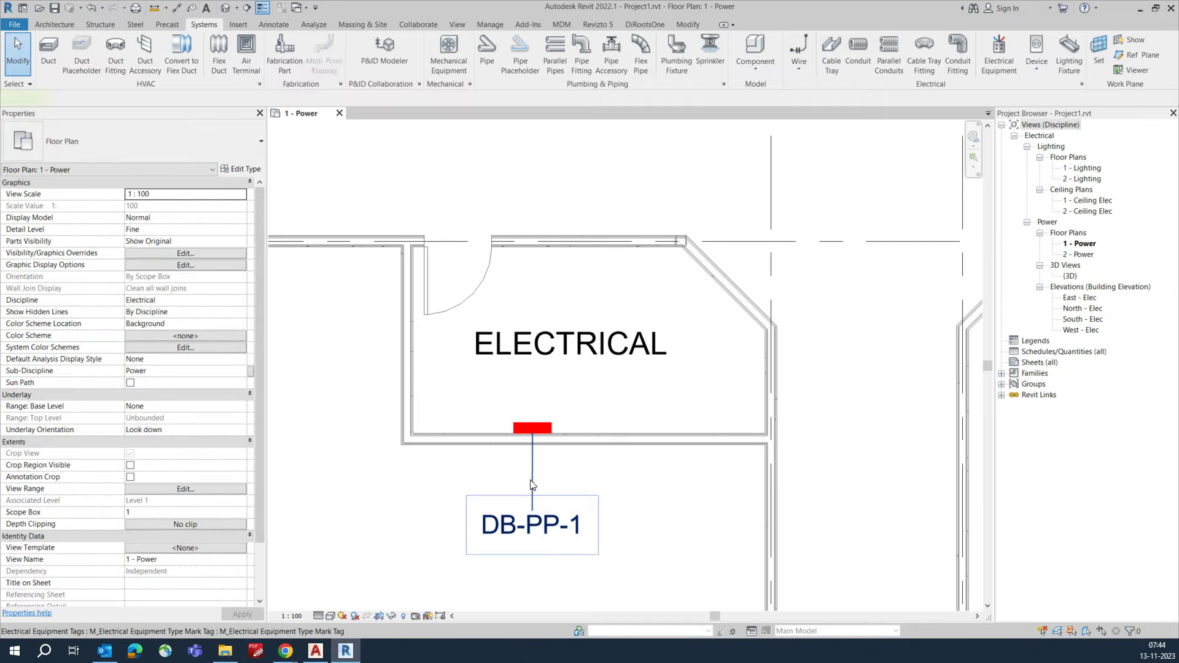
# - Give the DB-PP-1 tag a free-end leader, move it left below the panelboard, and elbow the leader
pyautogui.click(531, 485)
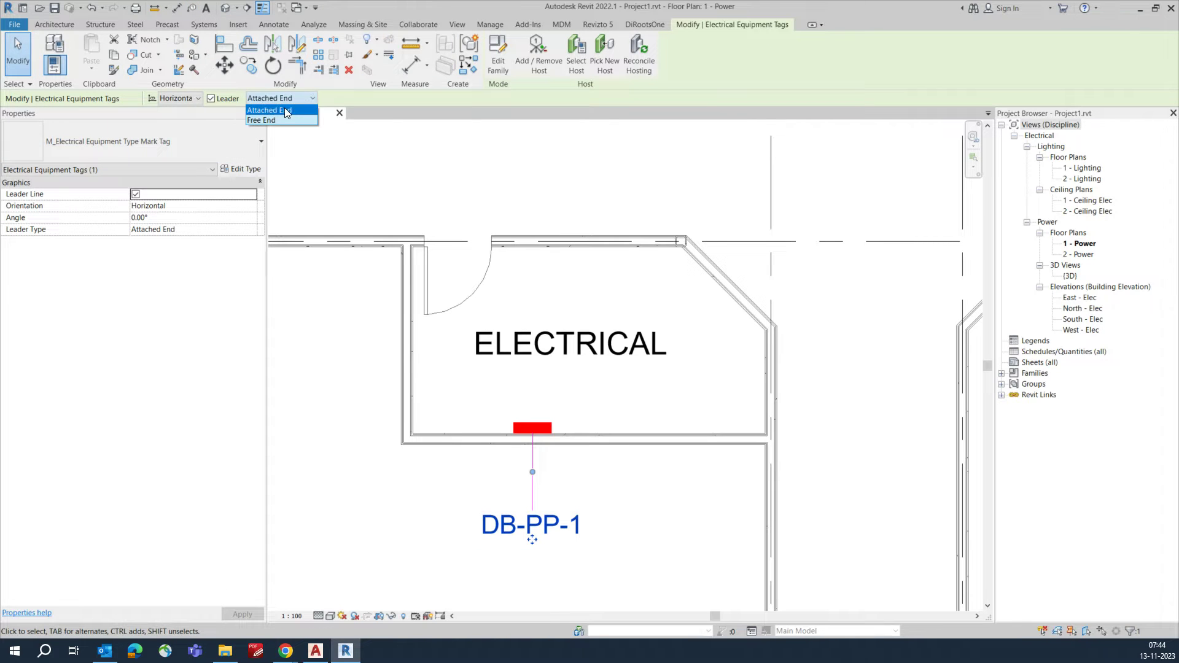
pyautogui.click(263, 120)
pyautogui.moveTo(624, 503); pyautogui.dragTo(674, 426, button='middle')
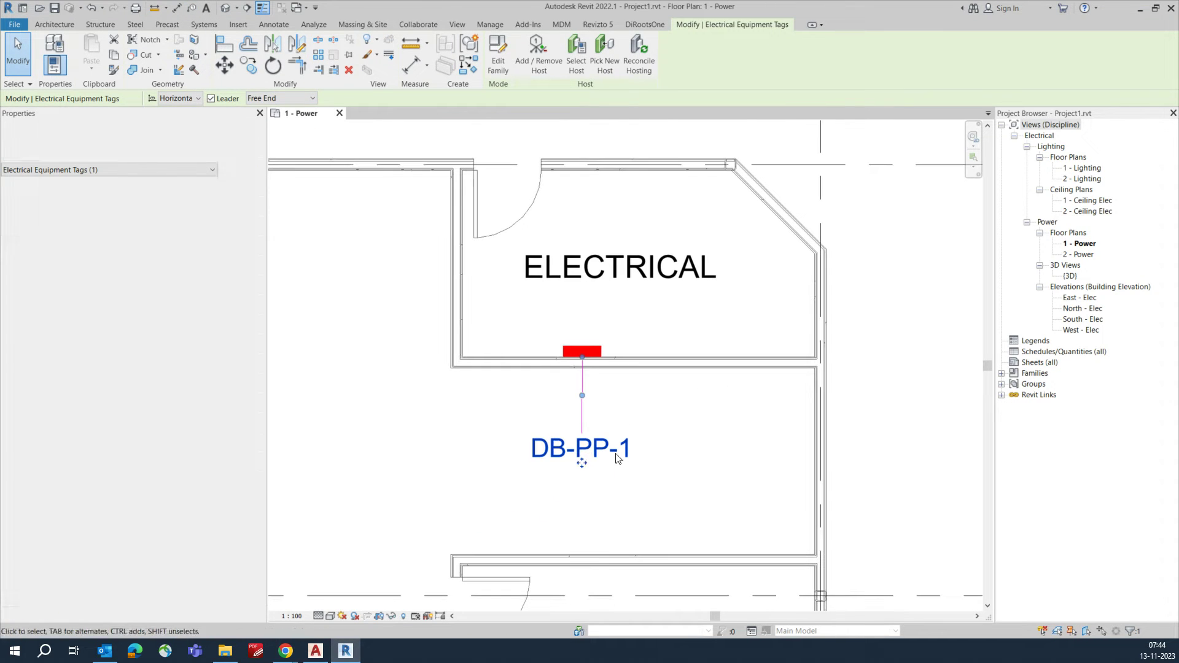
pyautogui.moveTo(582, 464); pyautogui.dragTo(467, 462)
pyautogui.moveTo(551, 403); pyautogui.dragTo(582, 449)
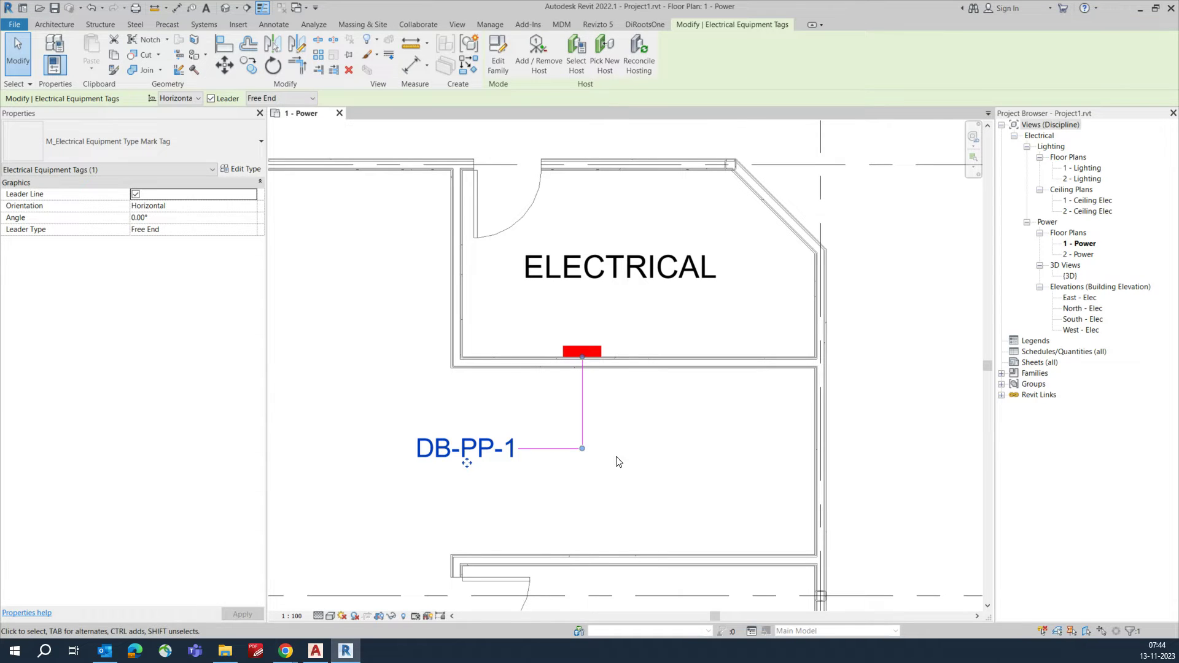
pyautogui.click(623, 462)
pyautogui.click(491, 448)
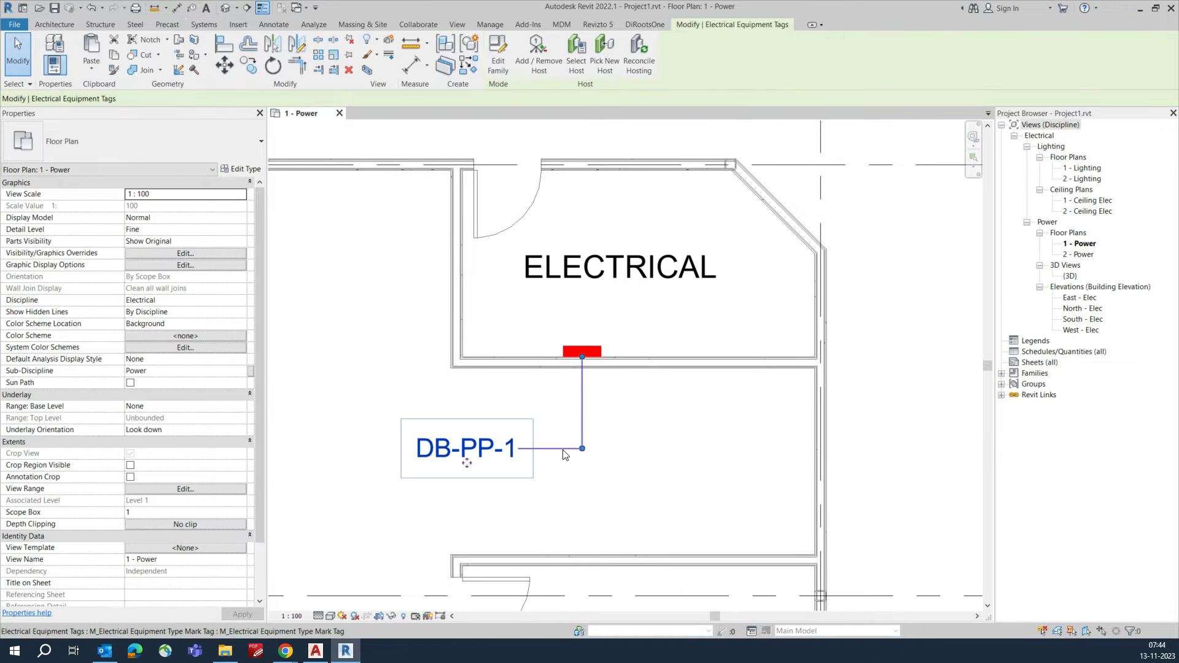
# - Set the DB-PP-1 tag type's Leader Arrowhead to Arrow Filled 15 Degree
pyautogui.click(239, 172)
pyautogui.click(824, 266)
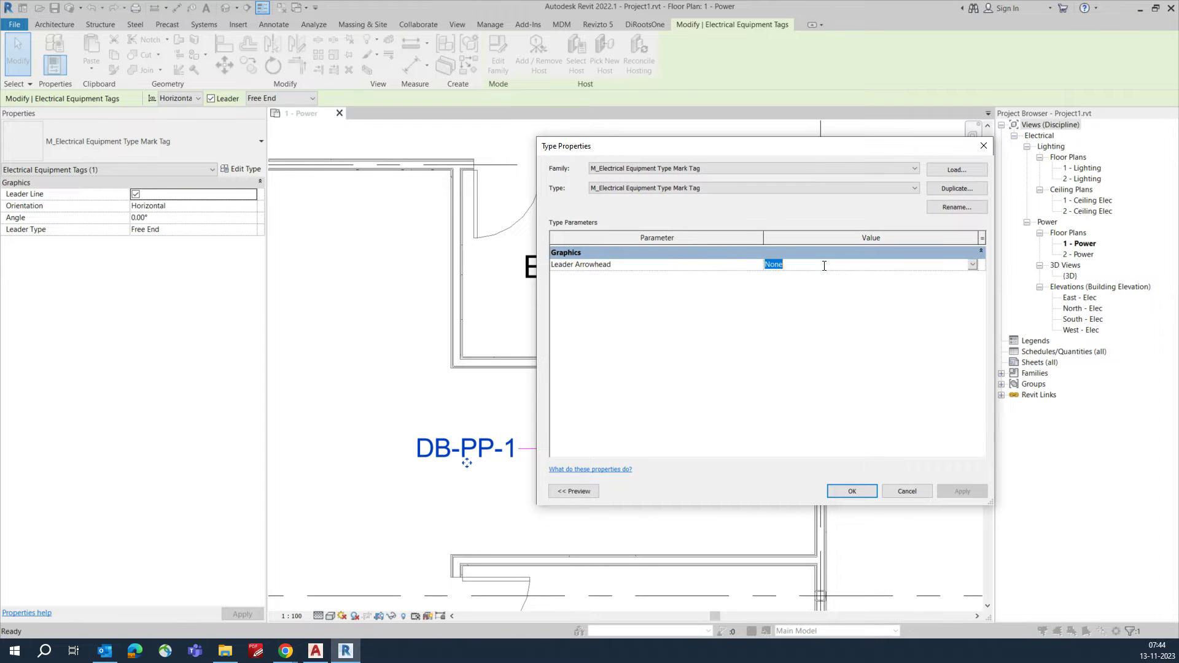
pyautogui.click(973, 265)
pyautogui.click(801, 296)
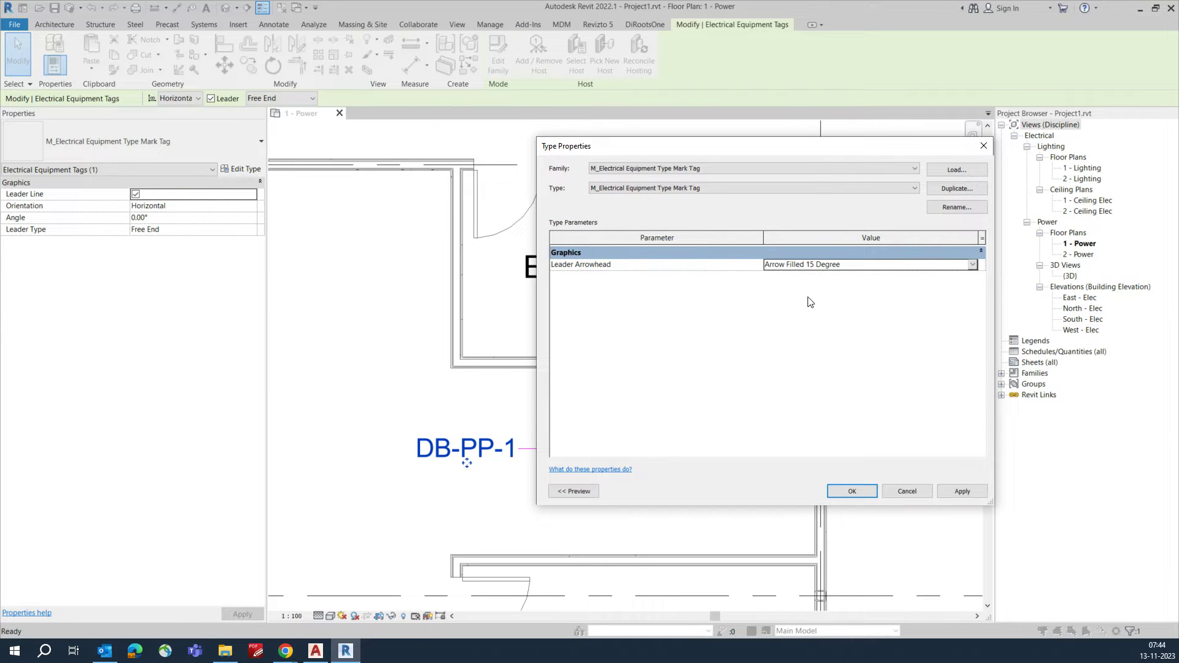
pyautogui.click(972, 265)
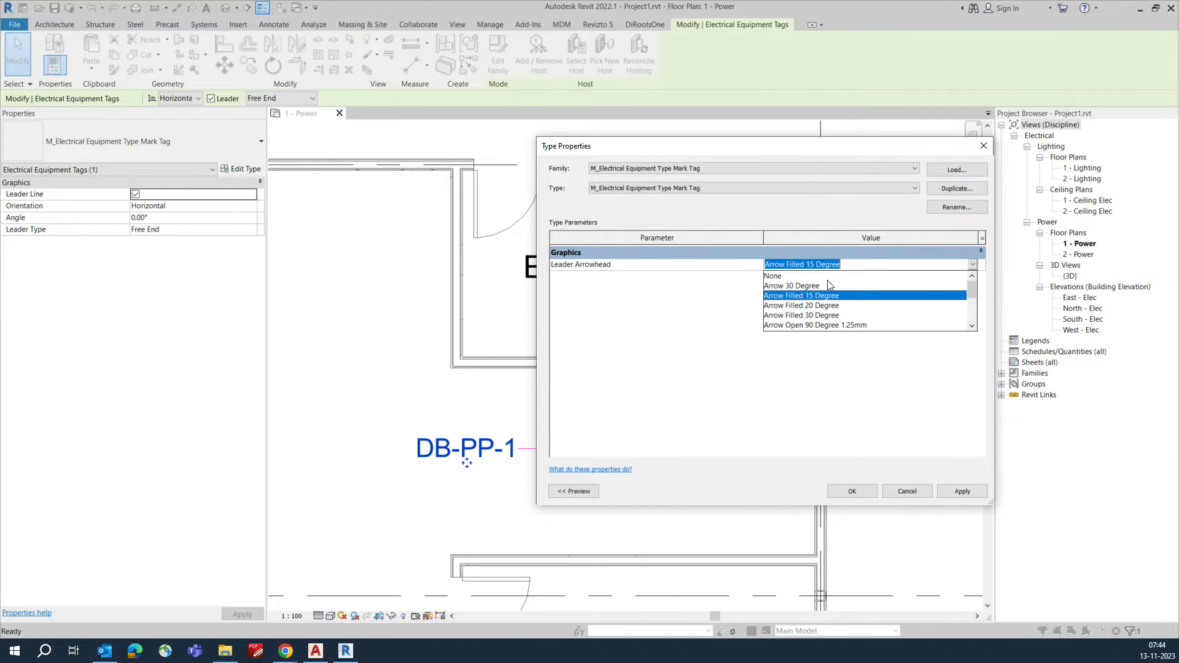
pyautogui.click(801, 298)
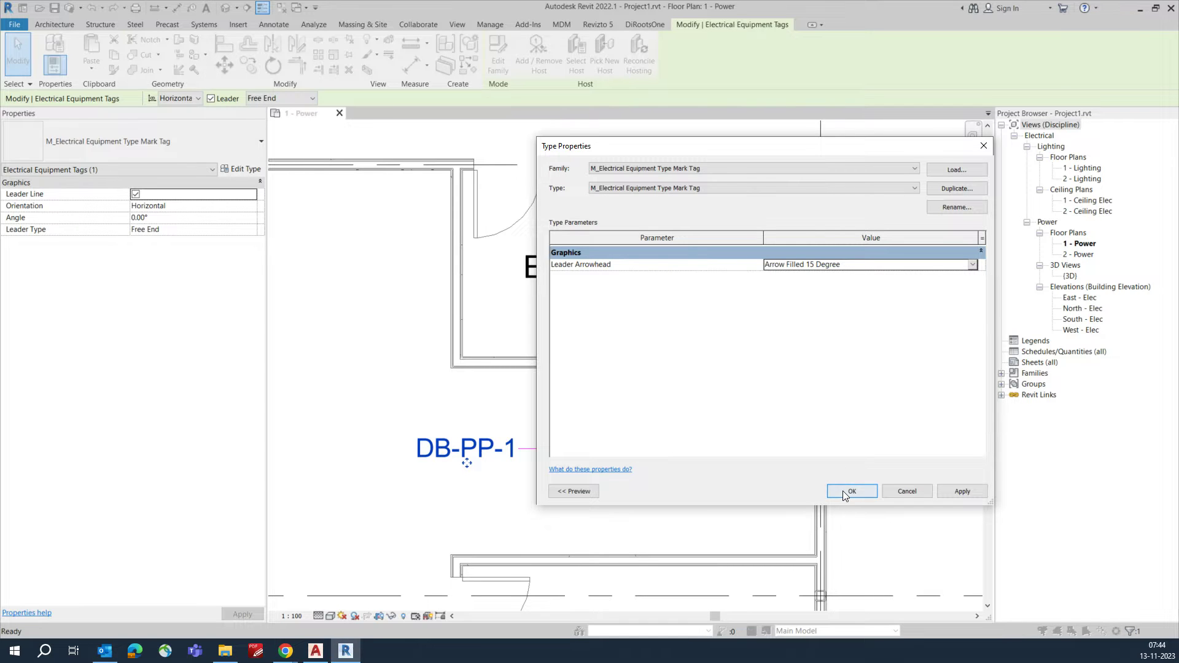
pyautogui.click(851, 491)
pyautogui.click(639, 459)
pyautogui.scroll(-2, 614, 451)
pyautogui.scroll(-5, 602, 430)
pyautogui.scroll(5, 611, 429)
pyautogui.scroll(-4, 607, 402)
pyautogui.scroll(6, 584, 400)
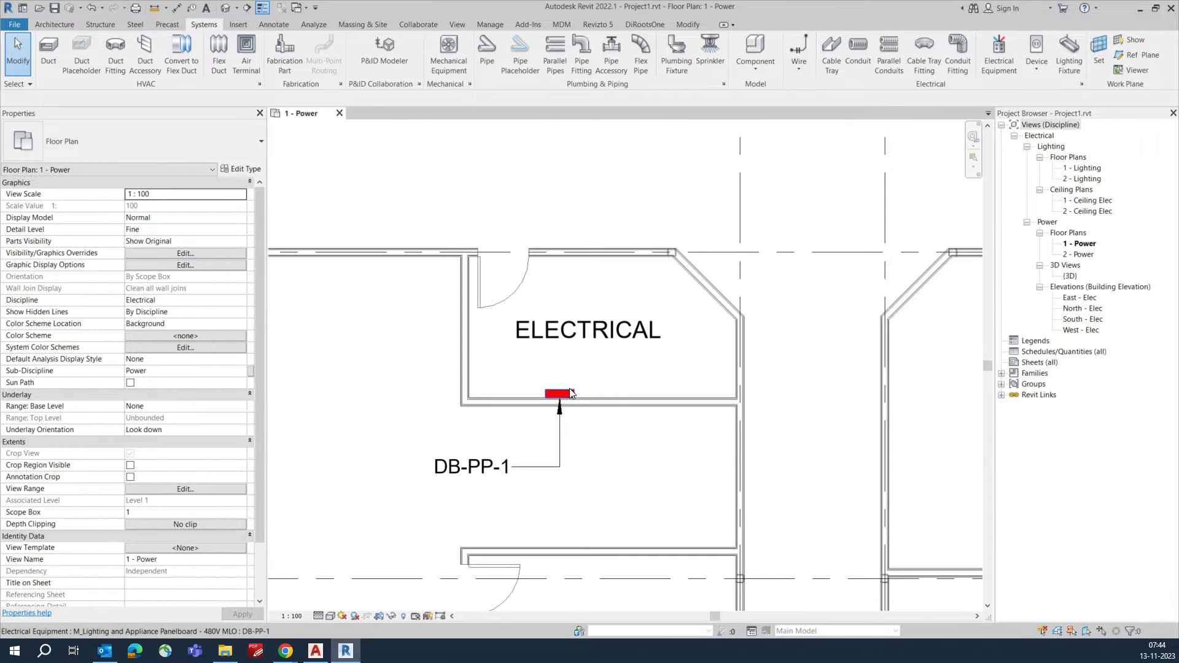
pyautogui.scroll(1, 570, 393)
# - Copy the DB-PP-1 panelboard about 764.6 to the right along the ELECTRICAL room wall
pyautogui.click(568, 393)
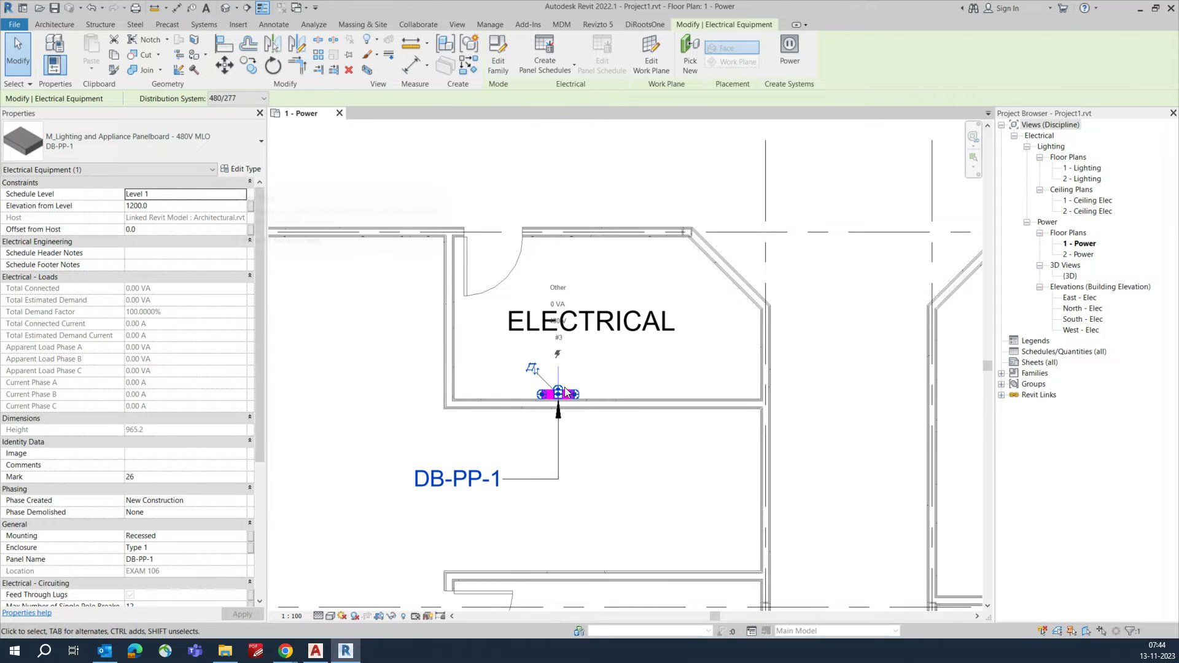
pyautogui.click(593, 434)
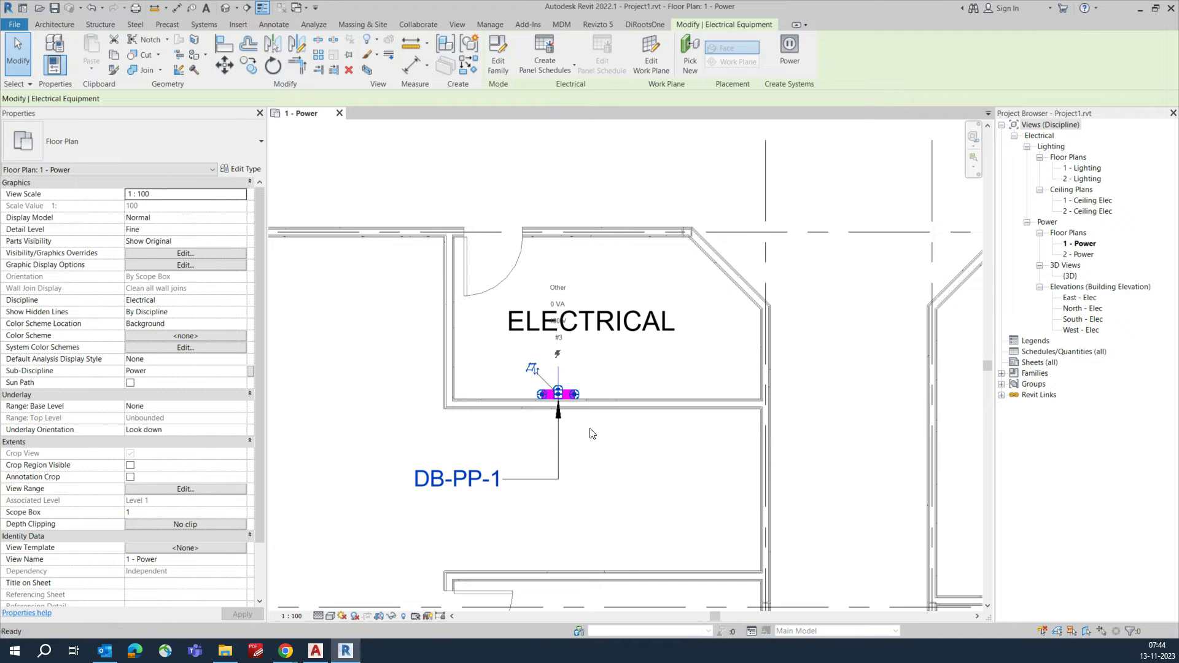
pyautogui.press('c')
pyautogui.press('o')
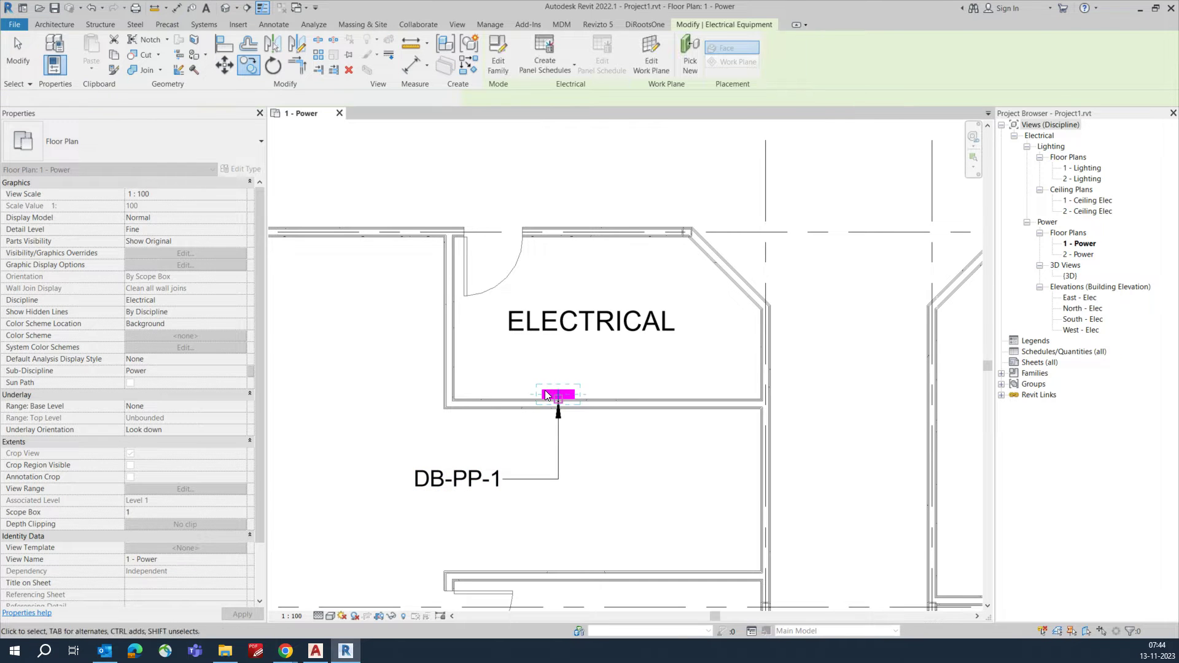
pyautogui.press('Escape')
pyautogui.press('Escape')
pyautogui.click(533, 394)
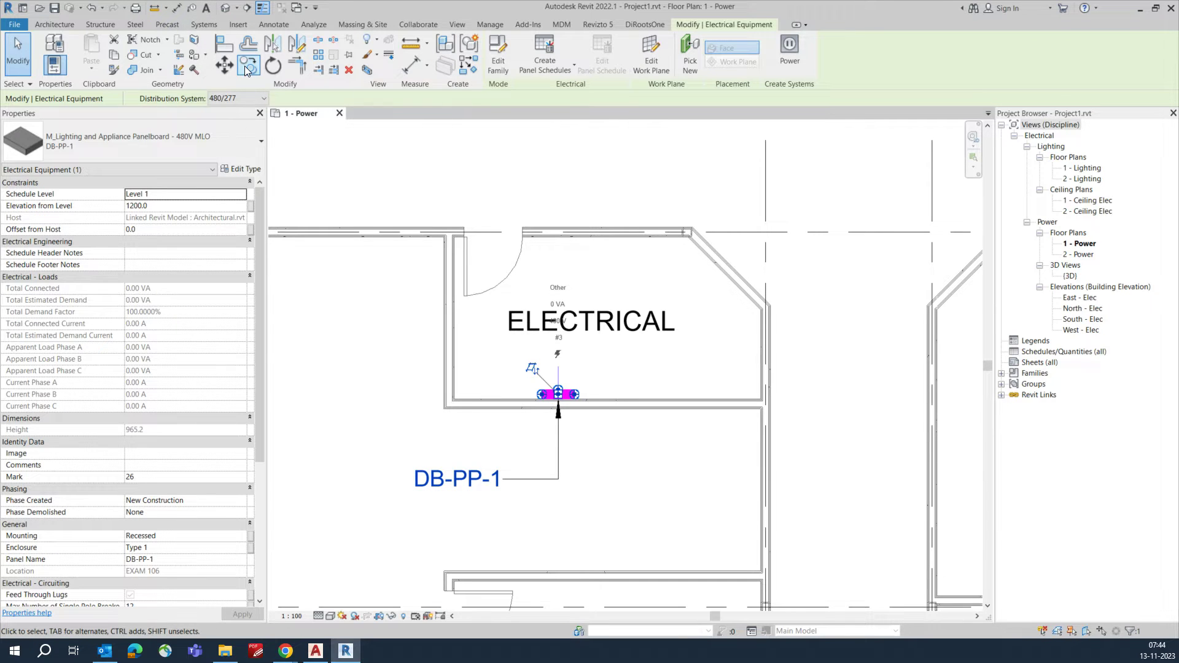
pyautogui.press('c')
pyautogui.press('o')
pyautogui.click(558, 397)
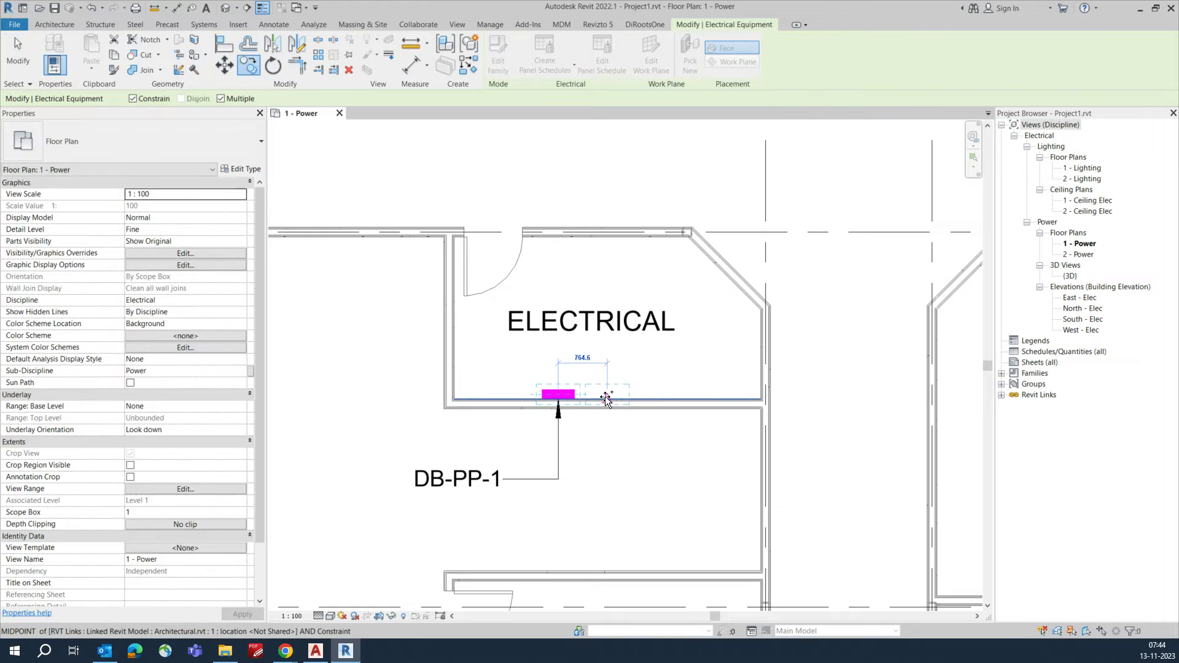
pyautogui.click(606, 400)
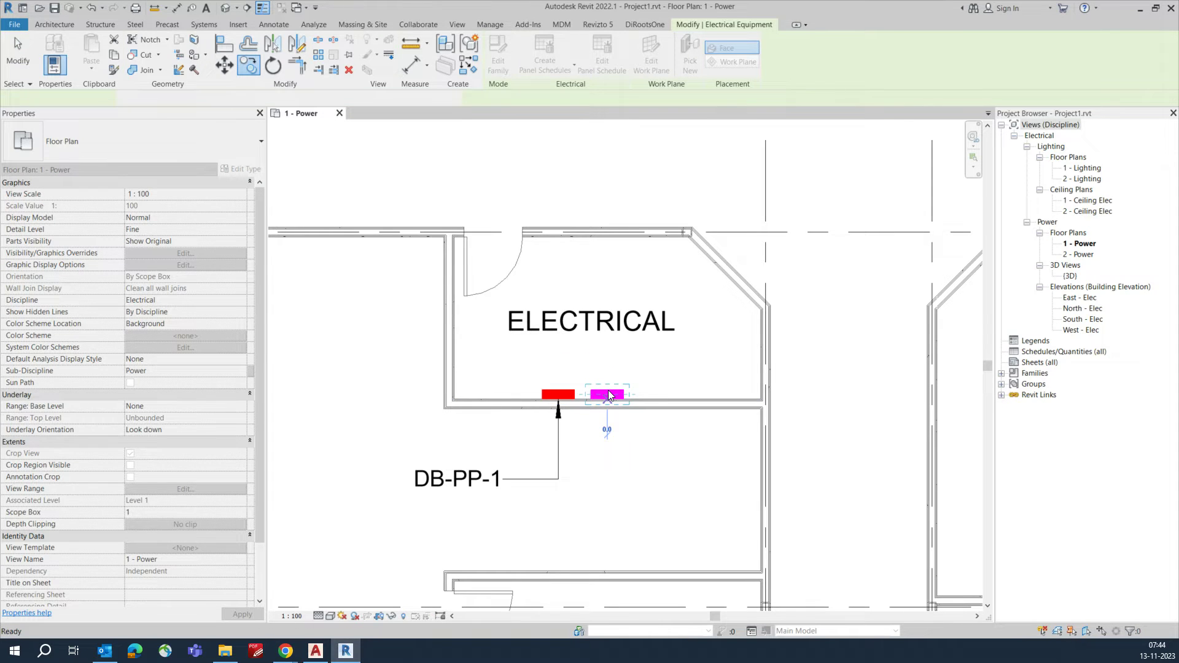
pyautogui.click(613, 391)
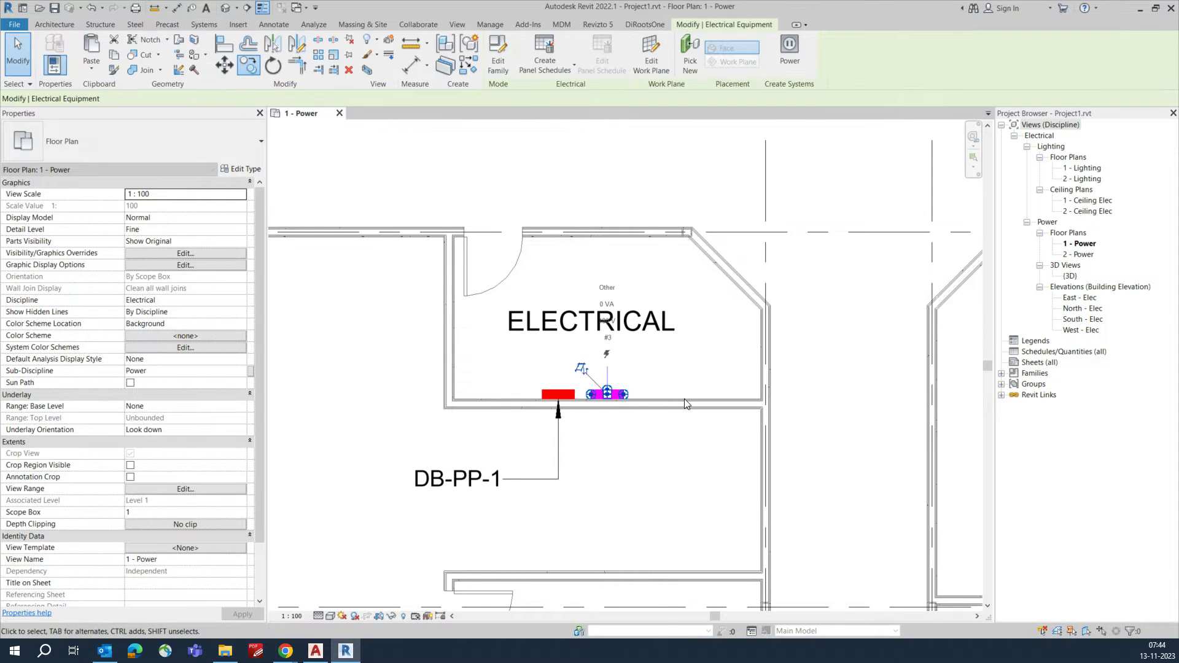
# - Duplicate the copied panelboard's type as a new DB-PP-2 type
pyautogui.click(241, 169)
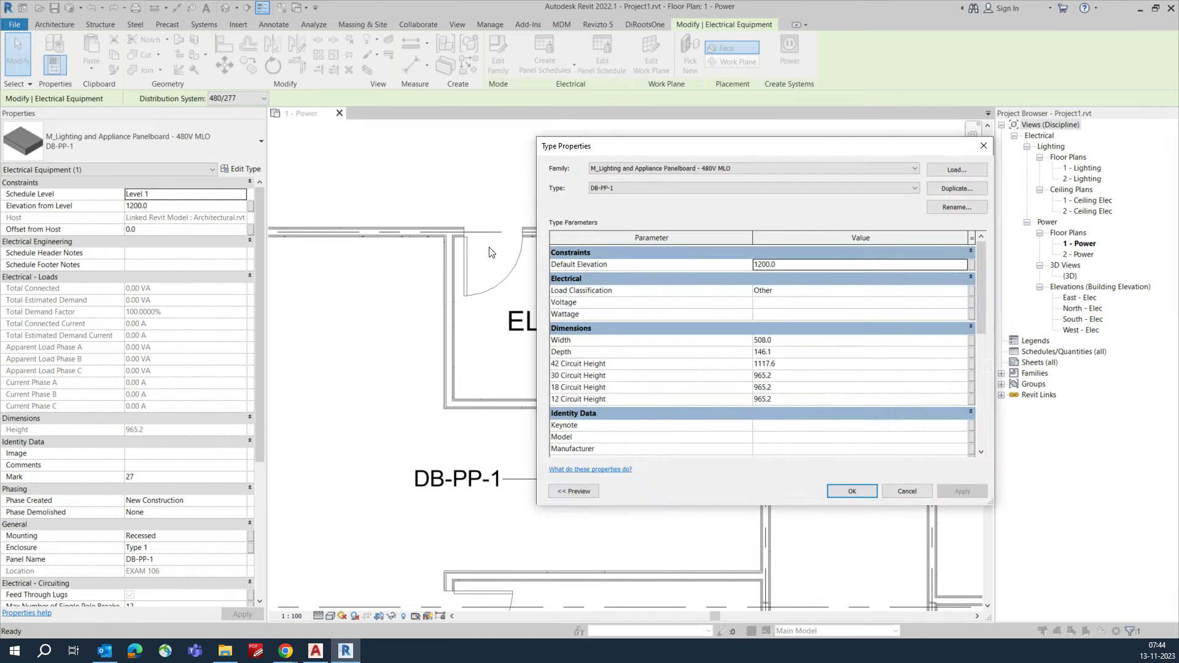
pyautogui.click(958, 188)
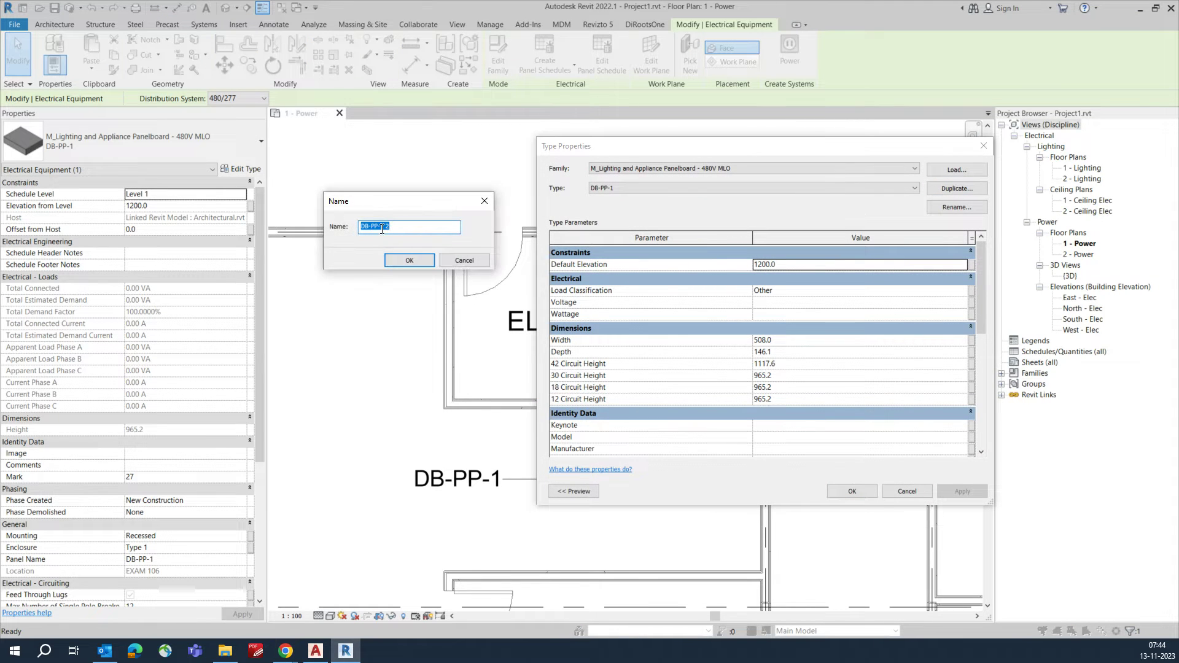
pyautogui.click(402, 265)
pyautogui.click(854, 492)
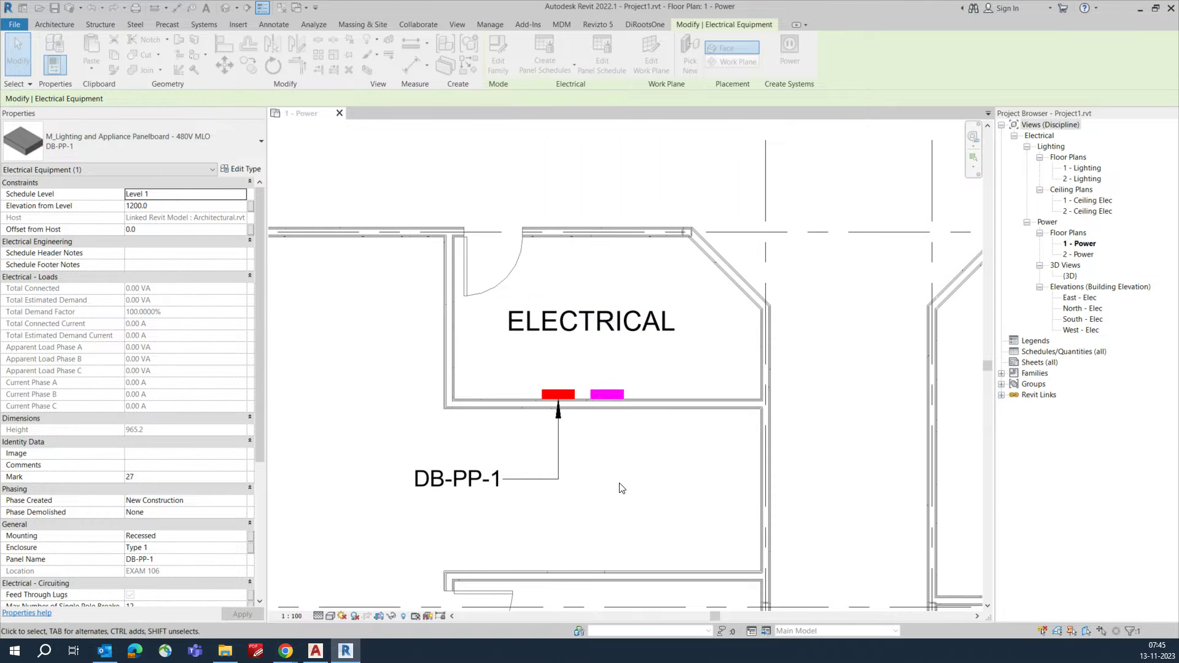
# - Change the copied panelboard's Panel Name to DB-PP-2
pyautogui.scroll(-5, 180, 463)
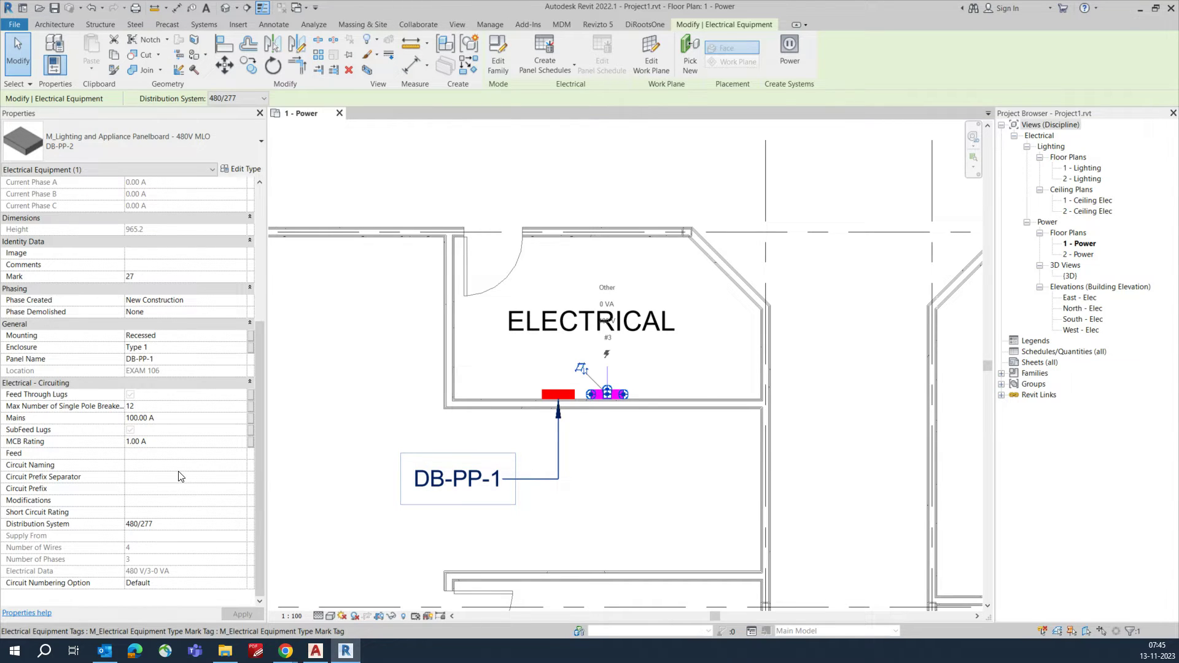
pyautogui.scroll(2, 172, 478)
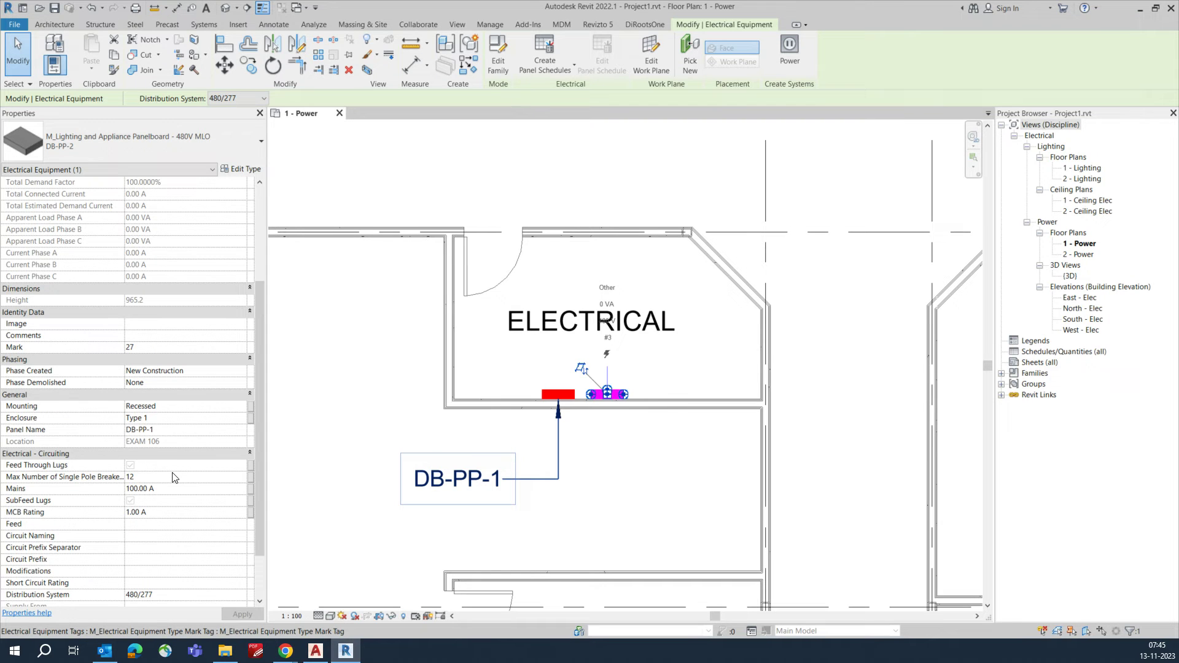
pyautogui.click(182, 430)
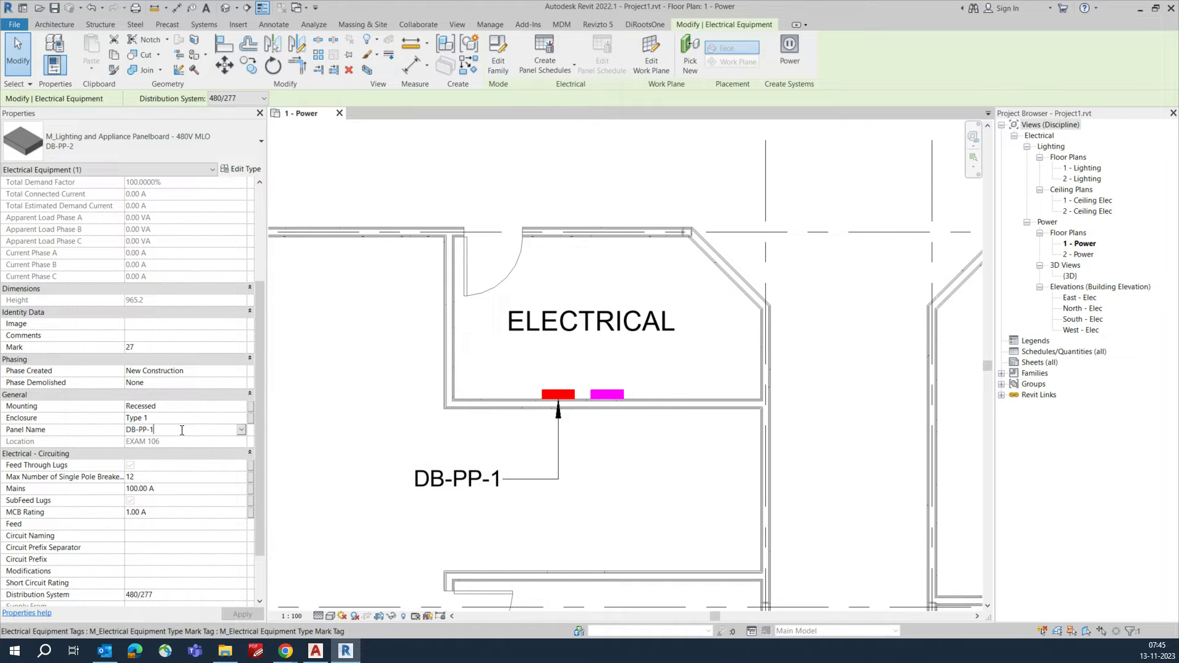
pyautogui.press('BackSpace')
pyautogui.write('2')
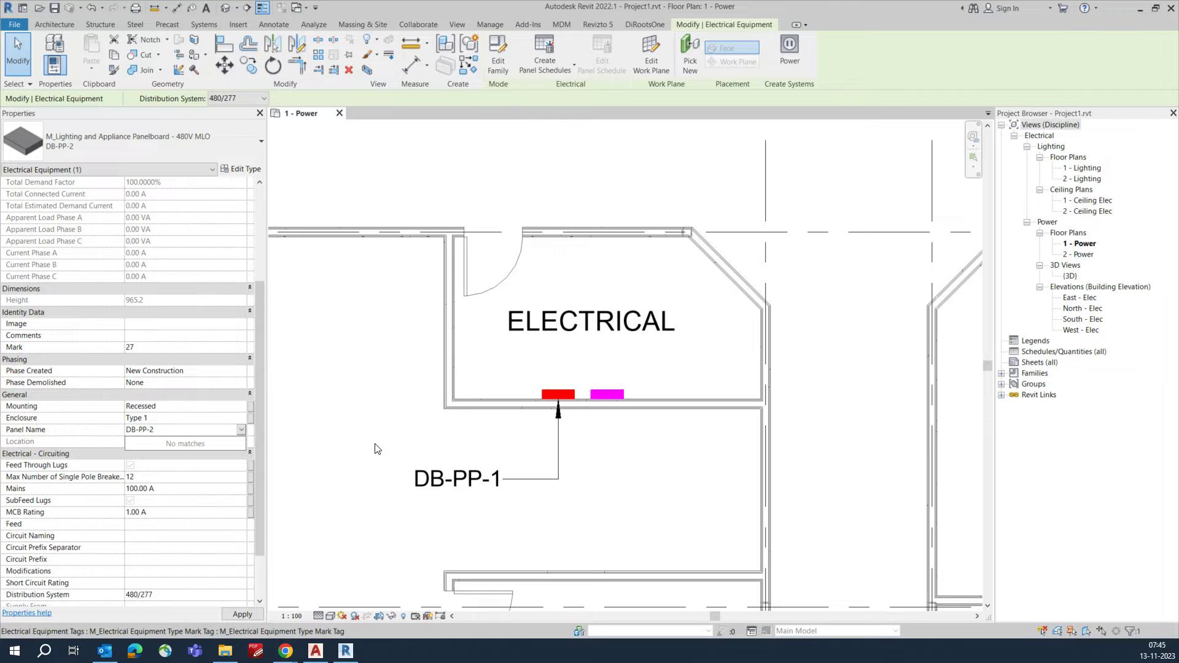
pyautogui.press('Return')
pyautogui.click(672, 473)
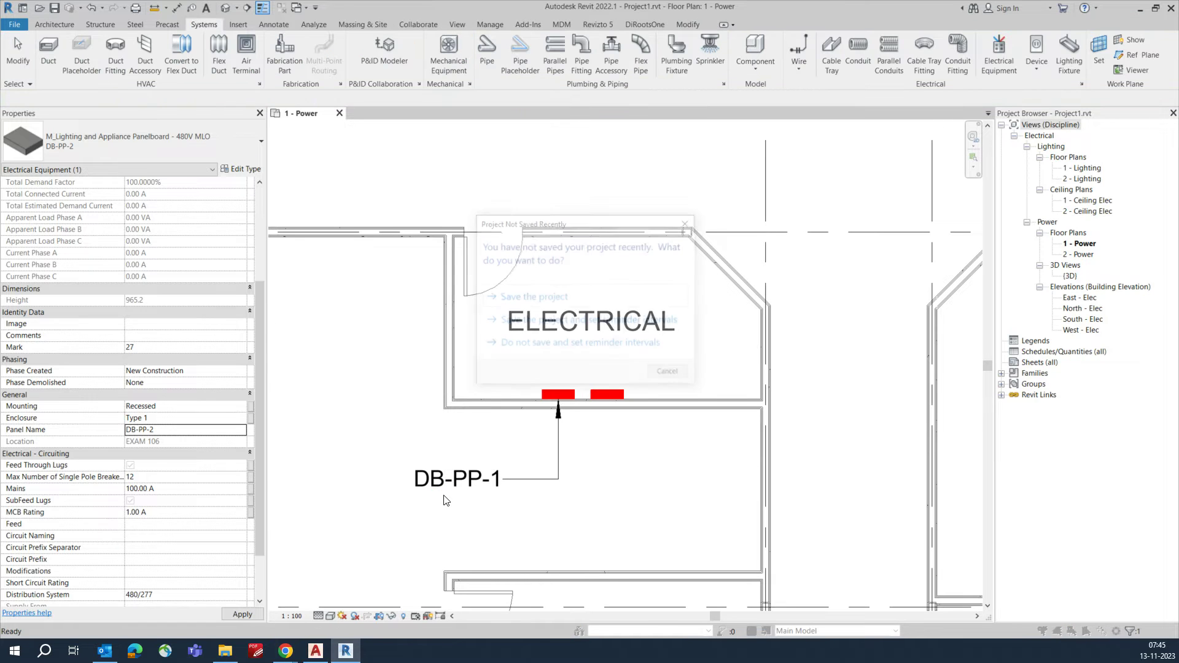
# - Dismiss the save reminder and nudge the DB-PP-1 tag slightly upward
pyautogui.click(628, 337)
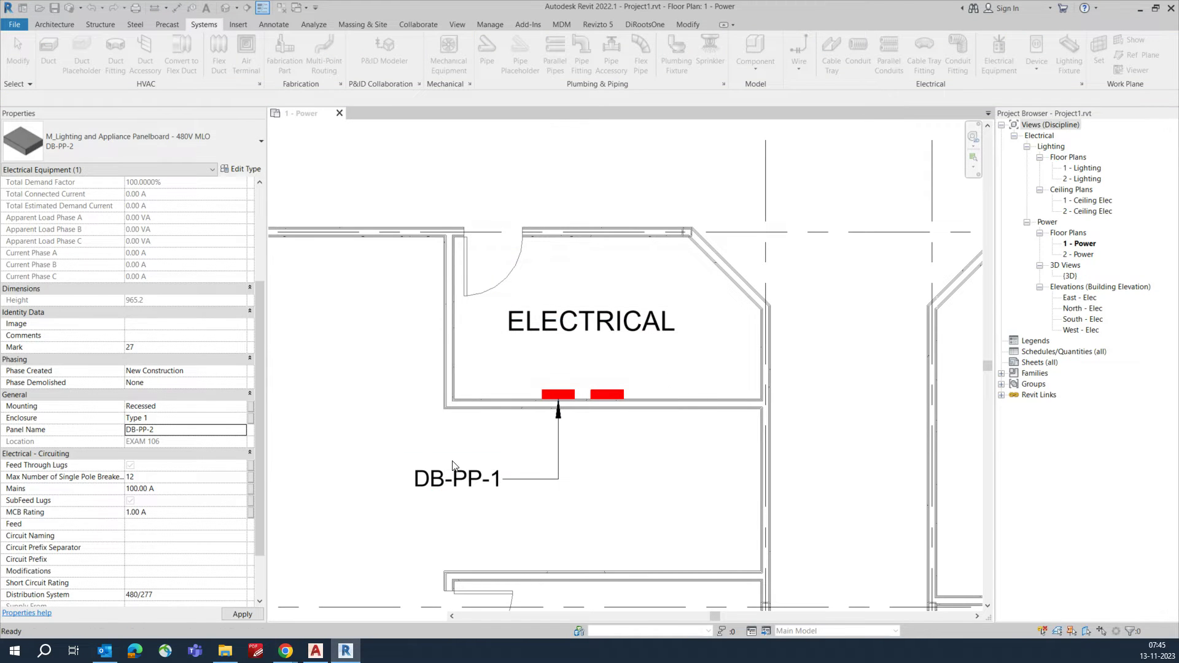
pyautogui.click(457, 496)
pyautogui.moveTo(457, 496); pyautogui.dragTo(457, 481)
# - Tag the second panelboard as DB-PP-2, placing the tag beside DB-PP-1 with an elbowed leader
pyautogui.click(598, 479)
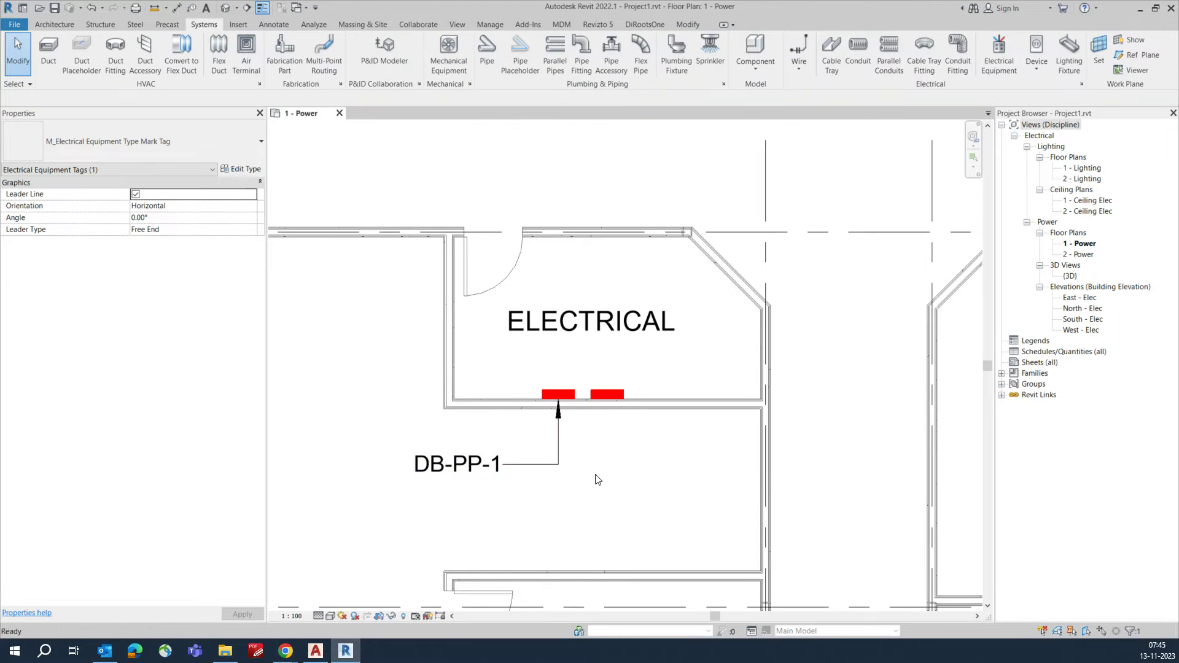
pyautogui.press('t')
pyautogui.press('g')
pyautogui.click(609, 413)
pyautogui.moveTo(605, 489); pyautogui.dragTo(458, 502)
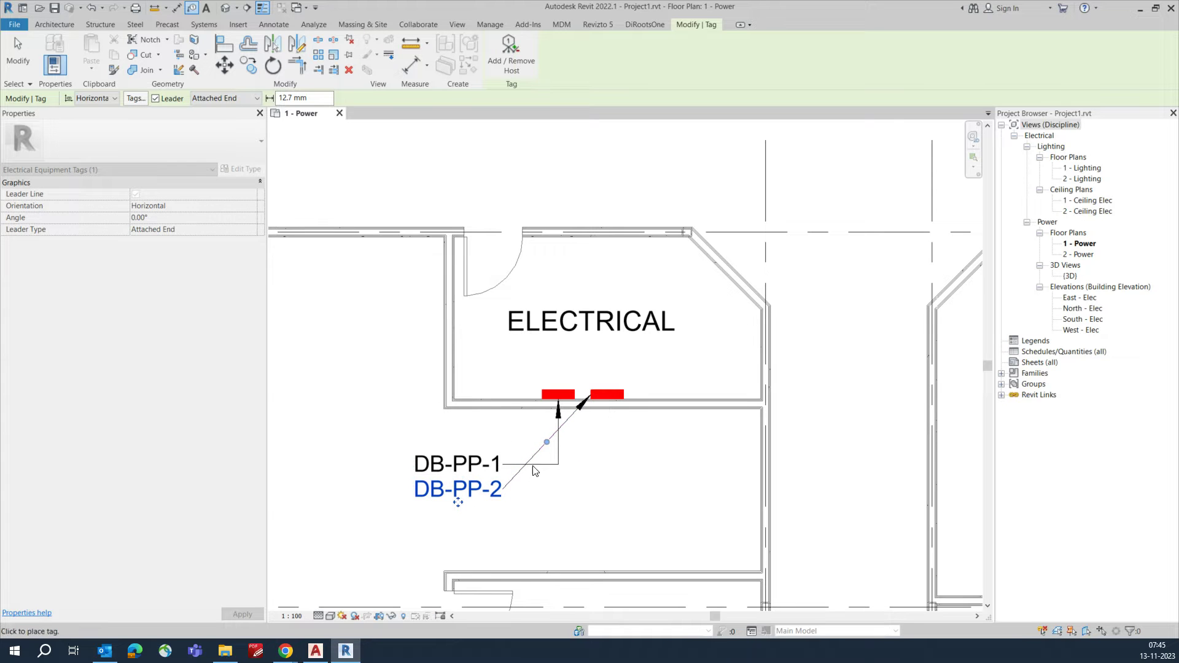
pyautogui.moveTo(547, 443); pyautogui.dragTo(611, 489)
pyautogui.scroll(-3, 479, 473)
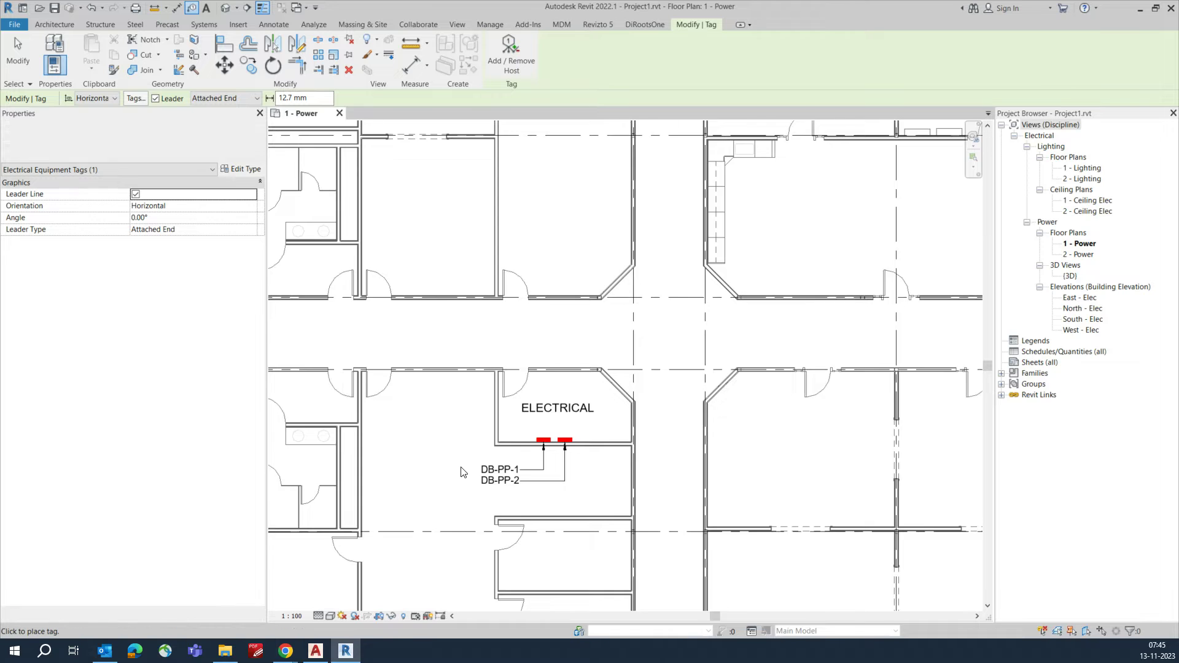
pyautogui.scroll(-4, 463, 473)
pyautogui.scroll(4, 786, 286)
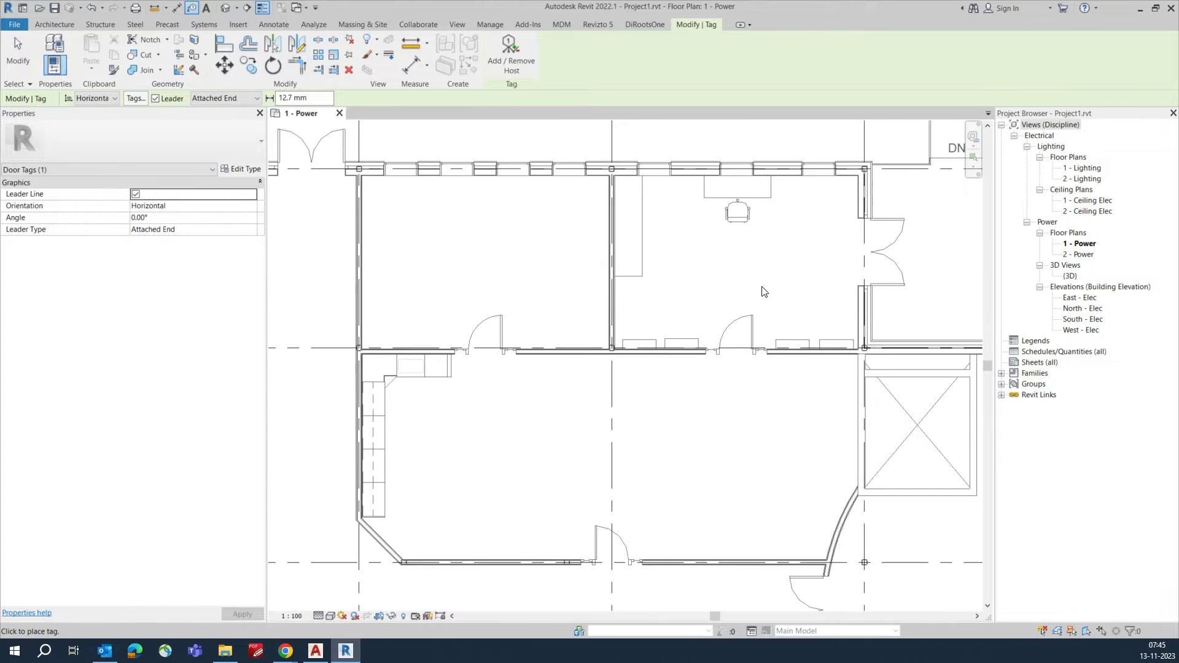
pyautogui.scroll(-2, 663, 338)
pyautogui.press('Escape')
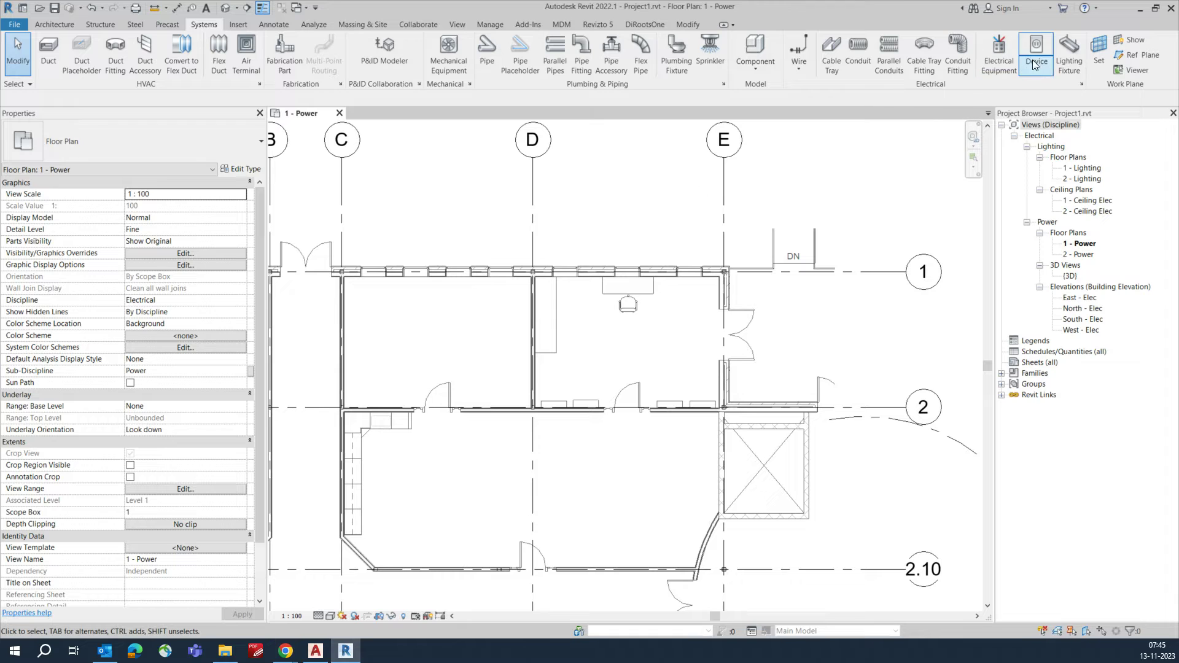
# - Place three S1209S 2 gang 13A switched sockets on the room's top, right and left walls
pyautogui.click(1037, 52)
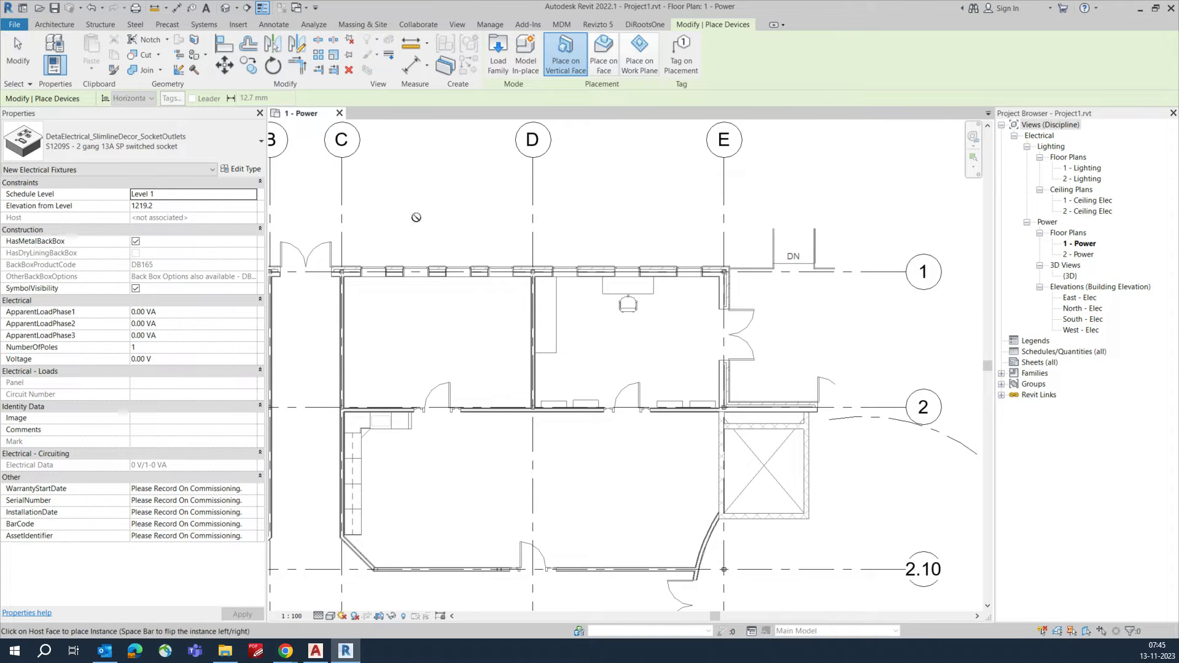
pyautogui.scroll(2, 587, 279)
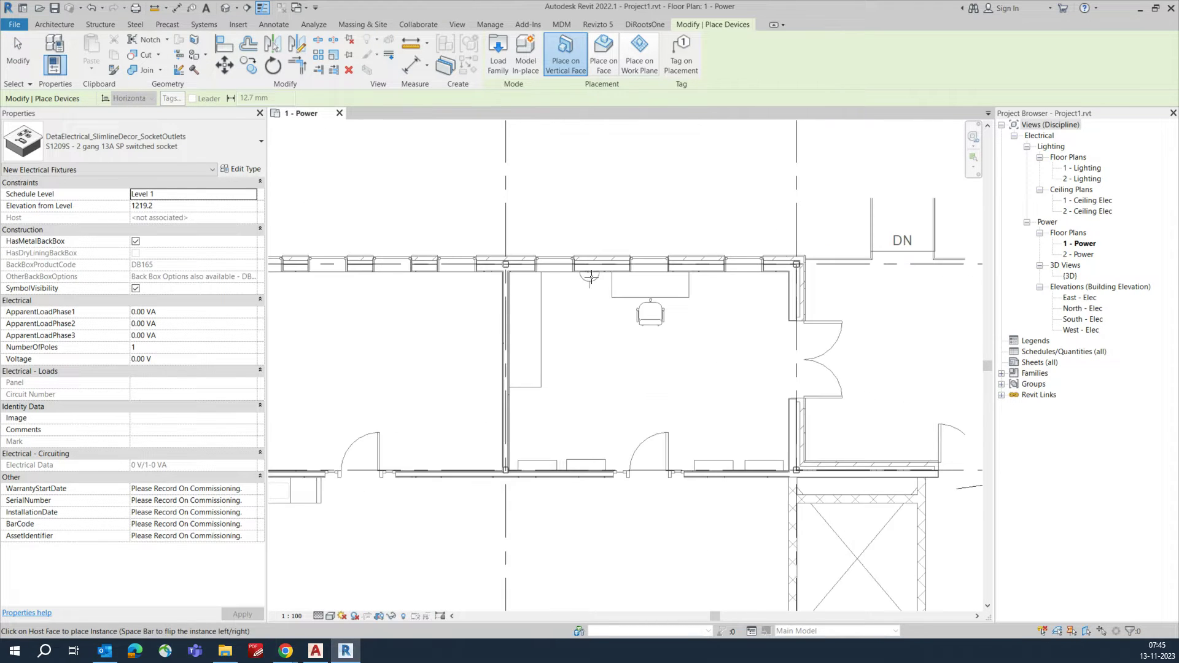
pyautogui.scroll(1, 591, 278)
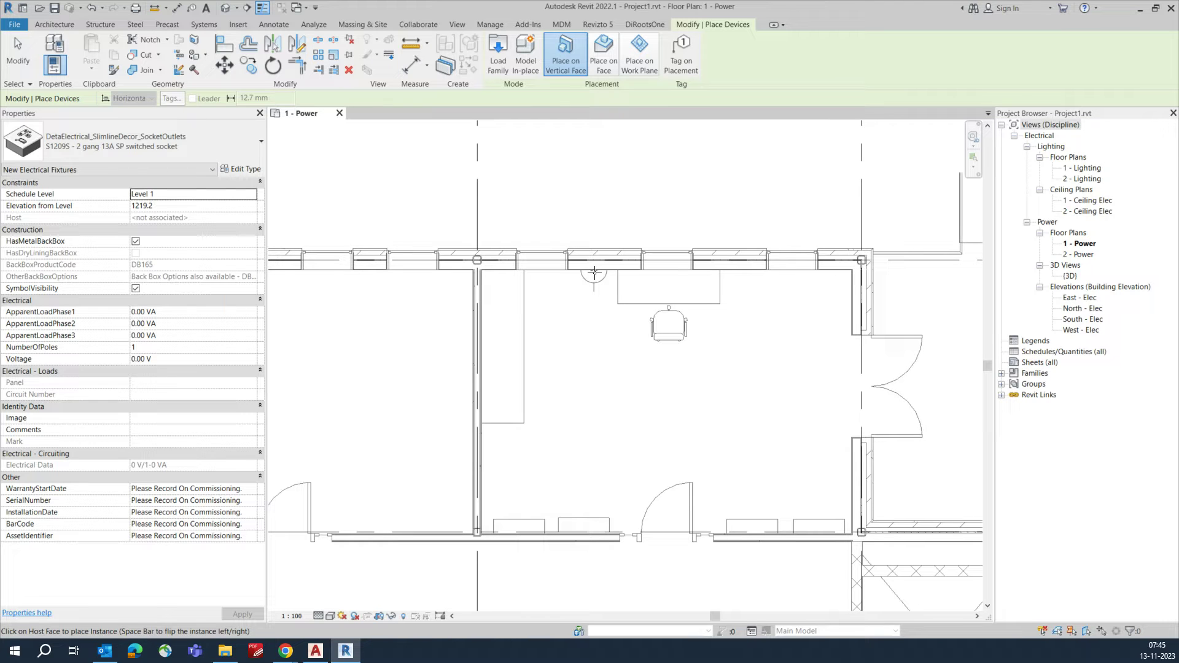
pyautogui.click(594, 272)
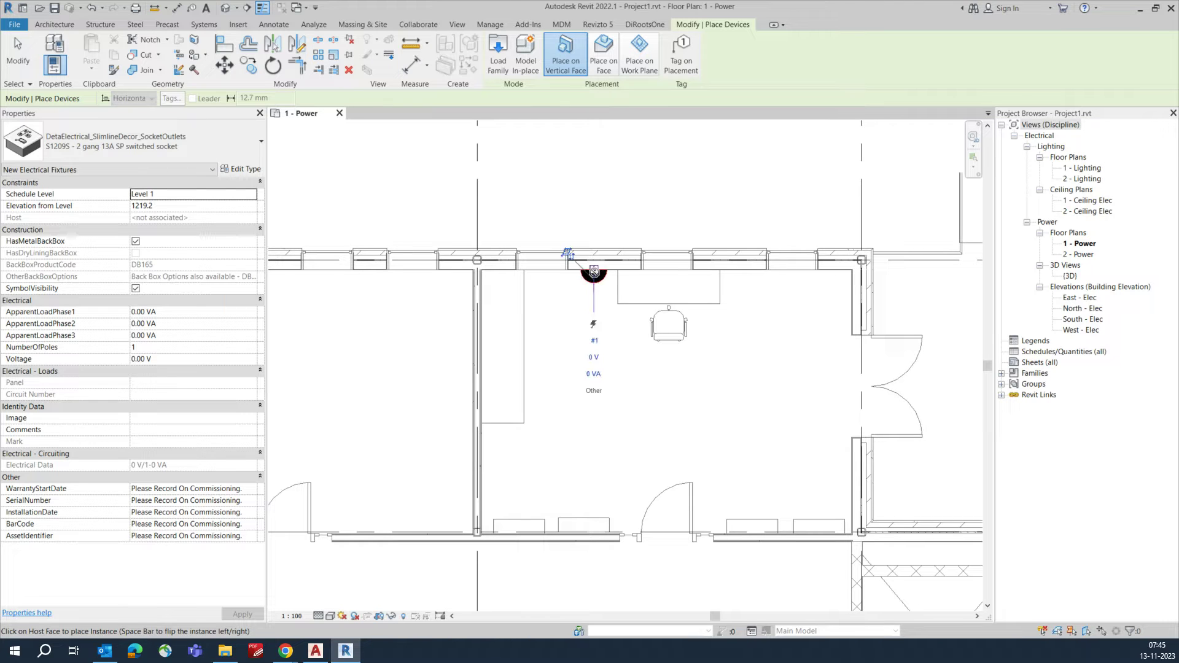
pyautogui.click(850, 473)
pyautogui.moveTo(607, 434); pyautogui.dragTo(724, 469, button='middle')
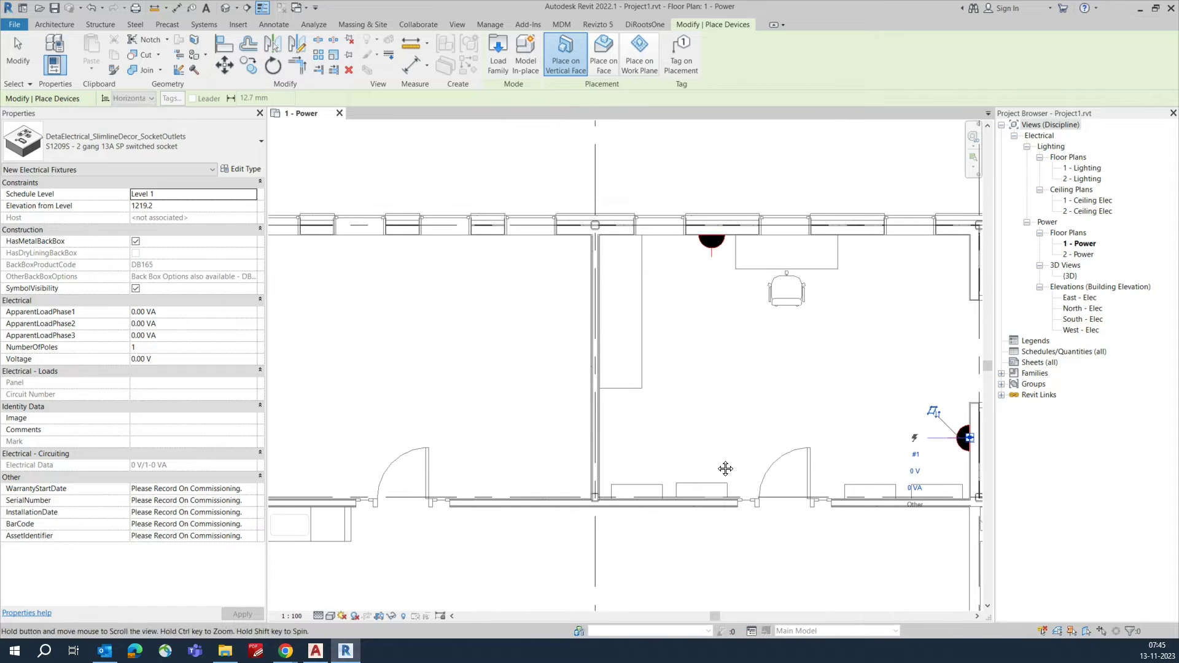
pyautogui.click(603, 436)
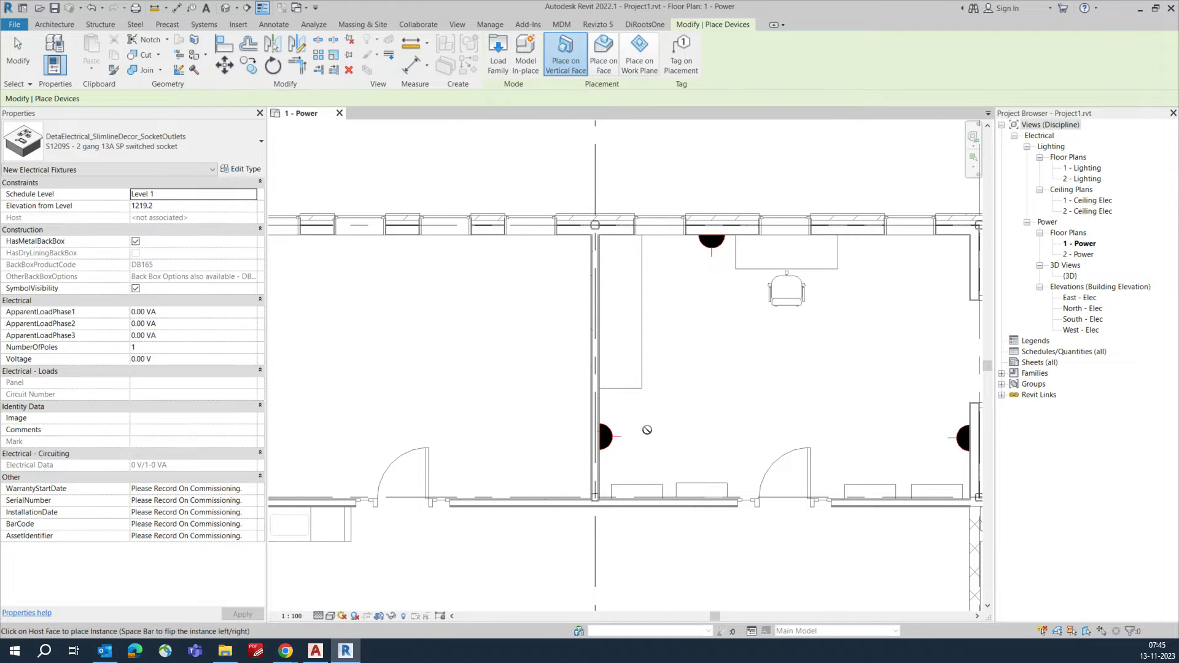
pyautogui.scroll(-1, 603, 437)
pyautogui.press('Escape')
pyautogui.press('Escape')
# - Restart device placement with the SD1298CHB USB charging socket type selected
pyautogui.click(1036, 47)
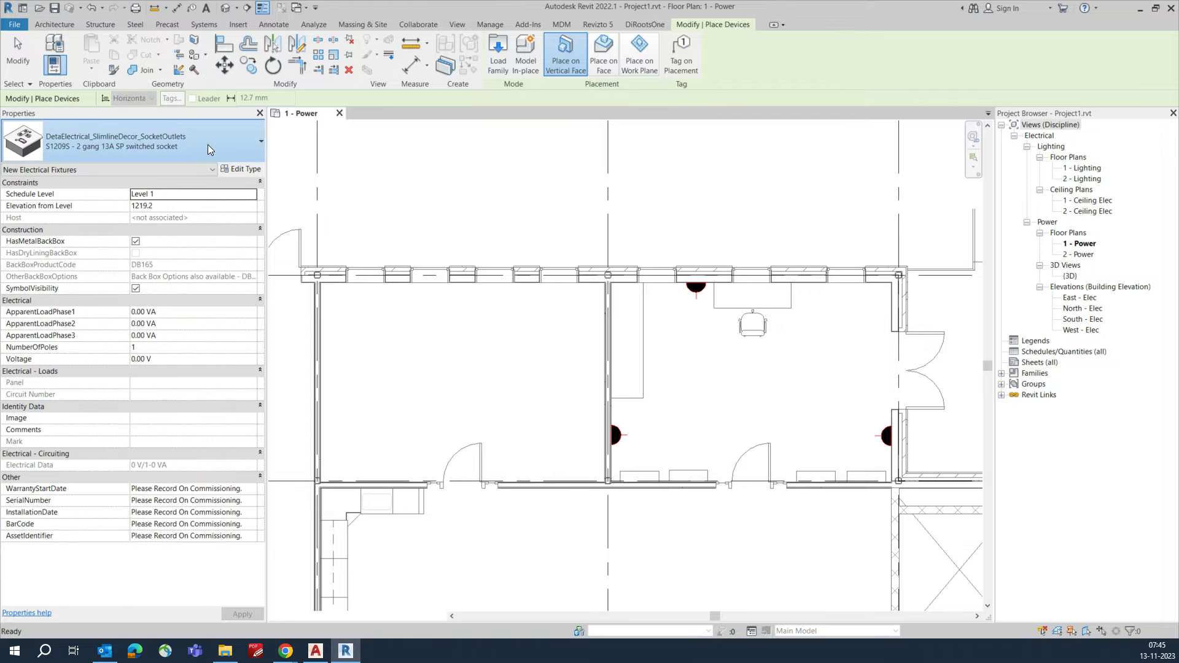
pyautogui.click(208, 145)
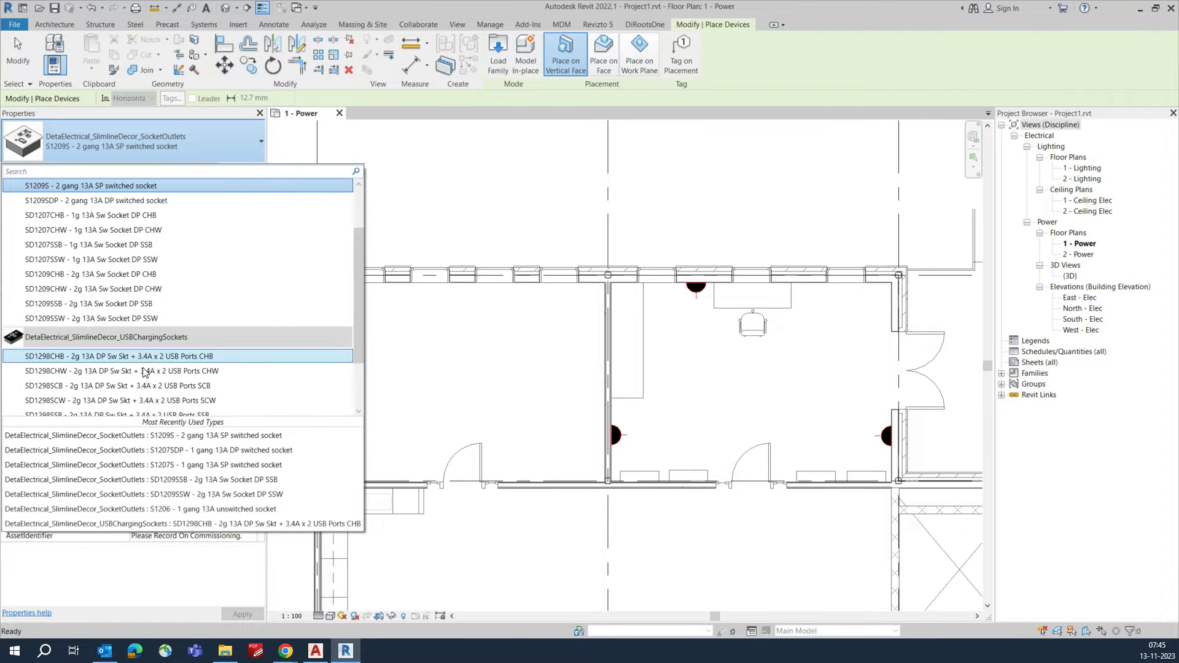
pyautogui.scroll(2, 157, 353)
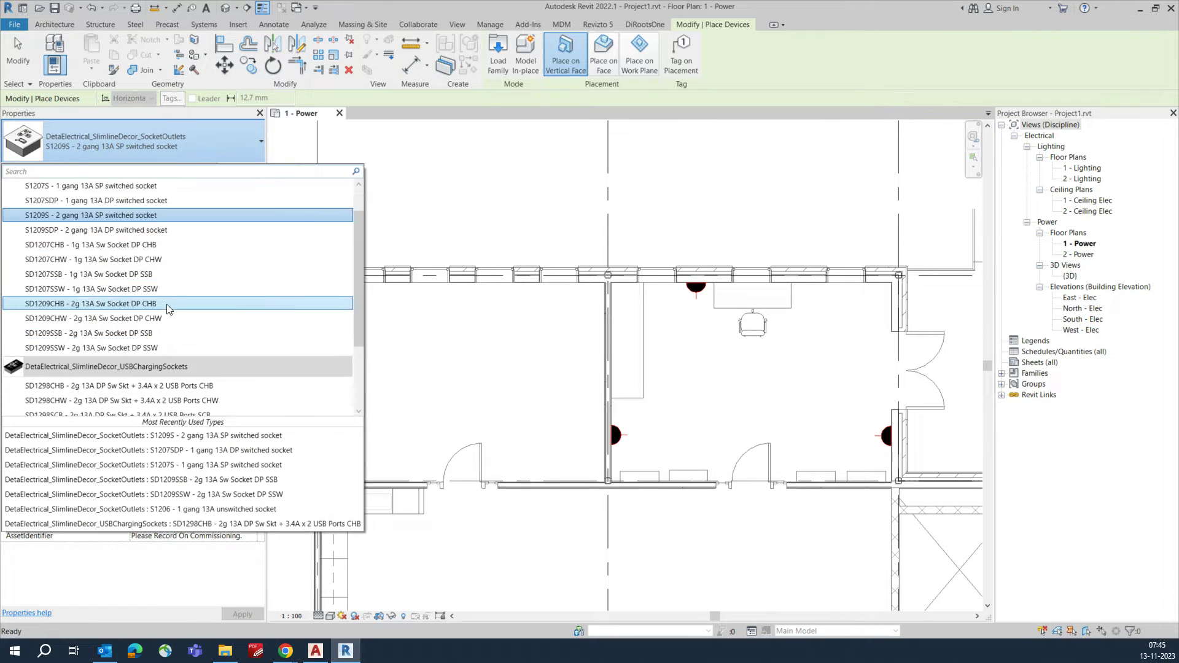
pyautogui.scroll(-3, 147, 345)
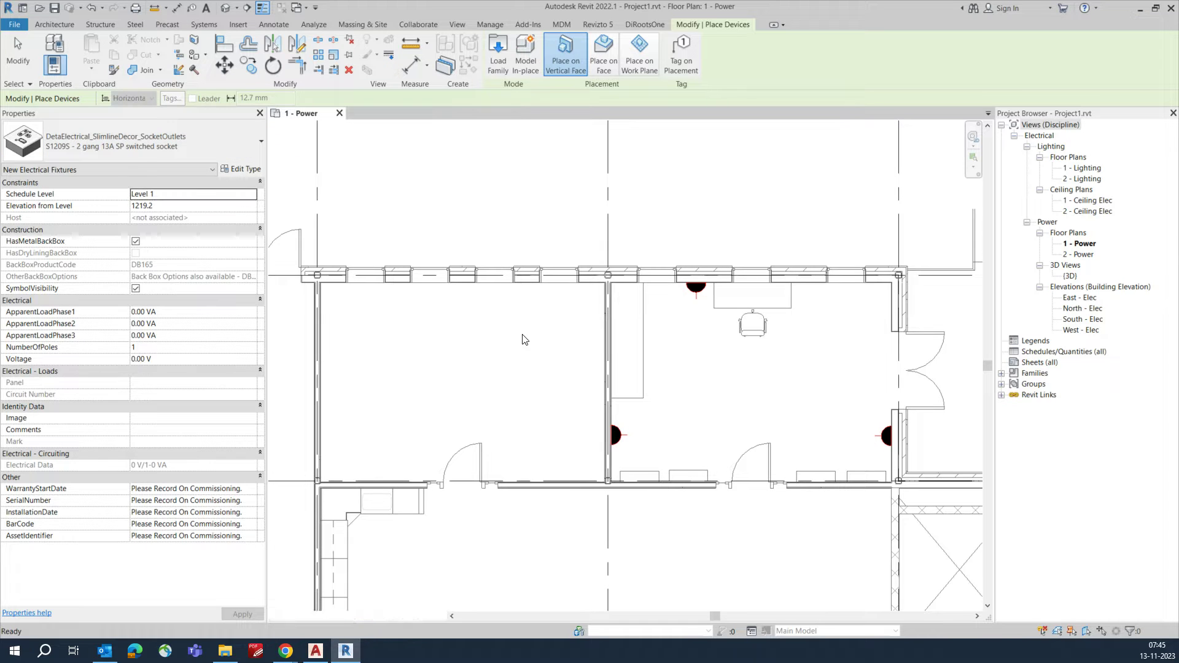
pyautogui.click(165, 327)
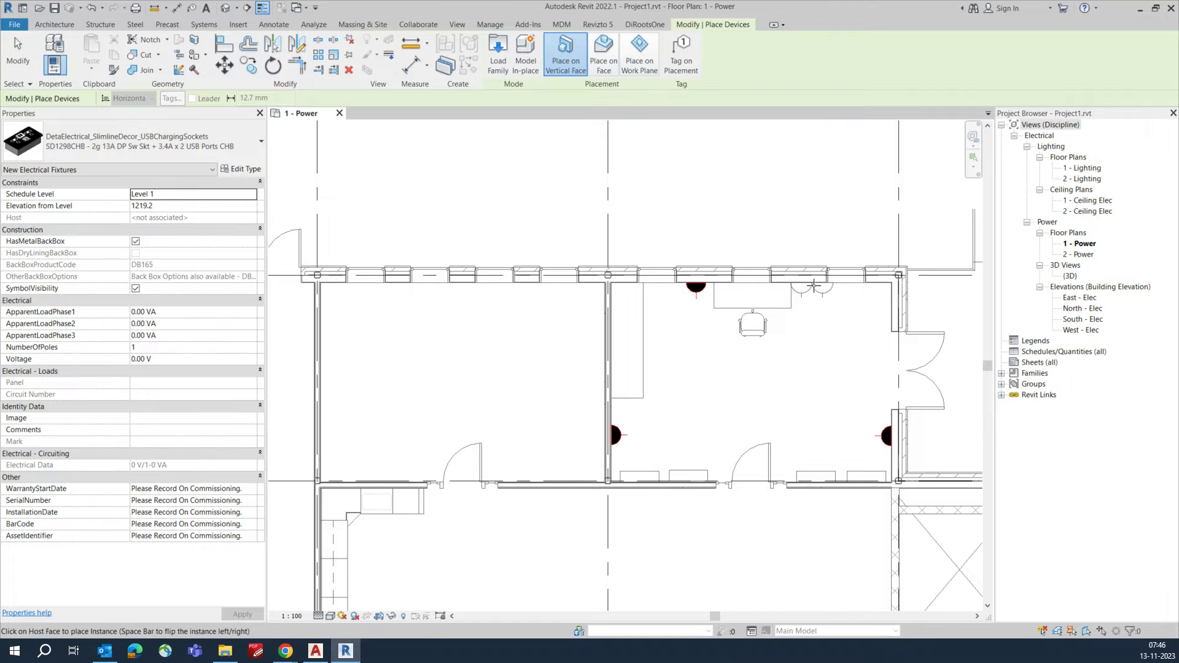
# - Place five SD1298CHB USB sockets on both rooms' lower walls and the left room's side walls, then select them
pyautogui.click(825, 483)
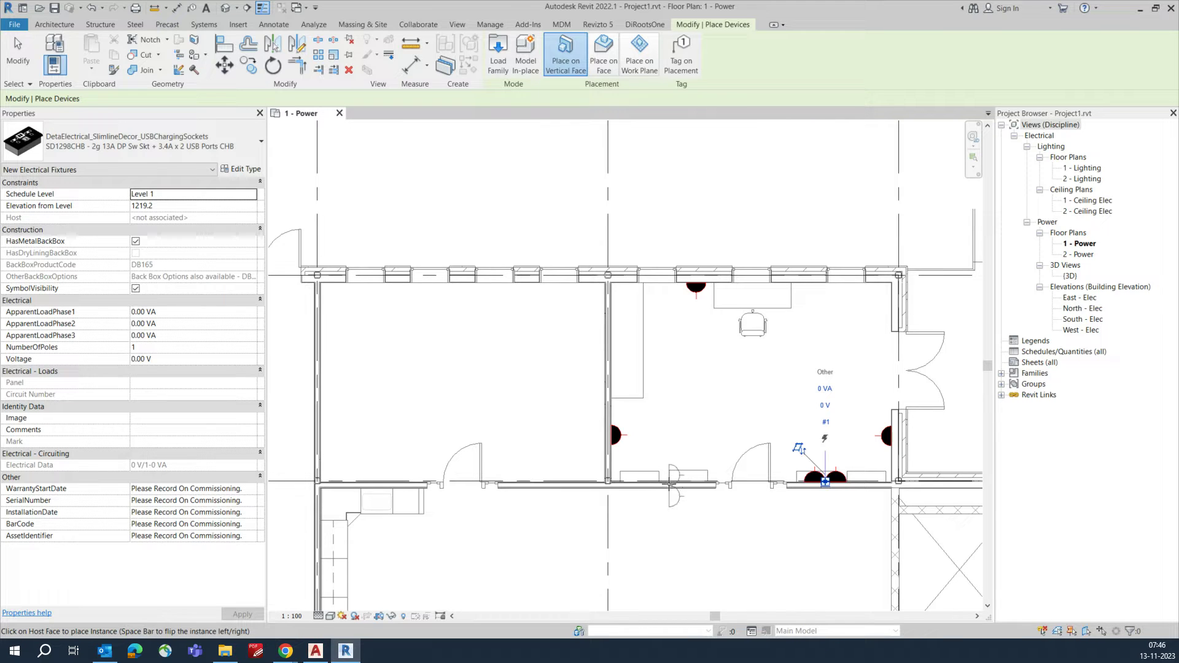
pyautogui.click(674, 480)
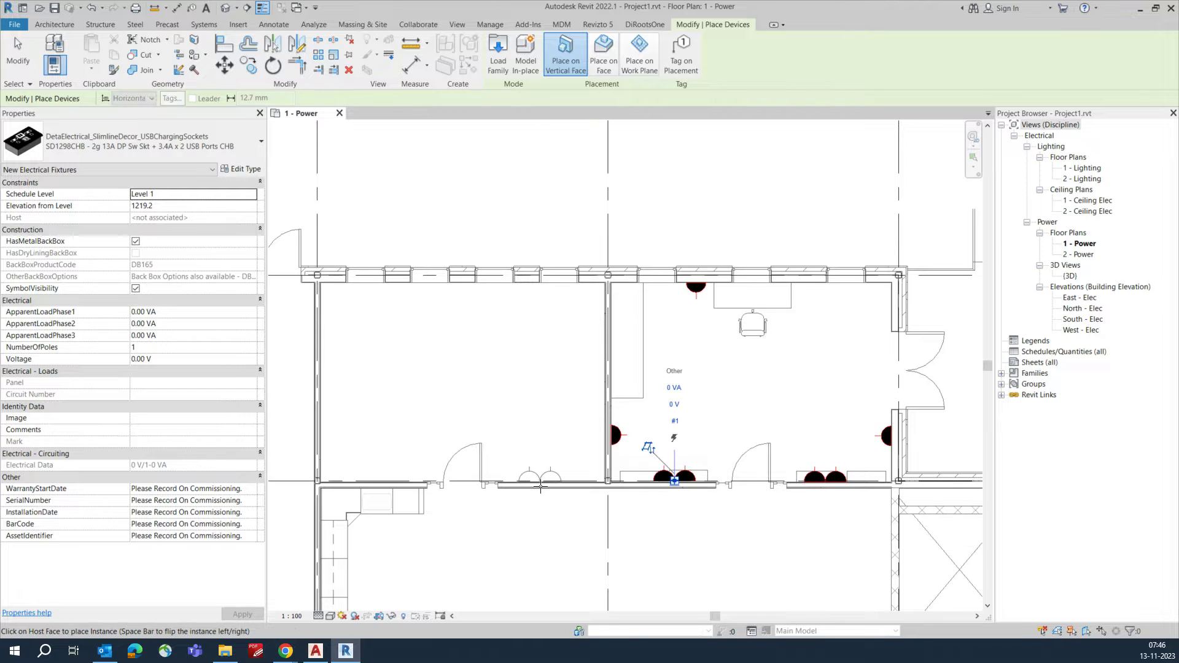
pyautogui.moveTo(638, 486); pyautogui.dragTo(707, 439, button='middle')
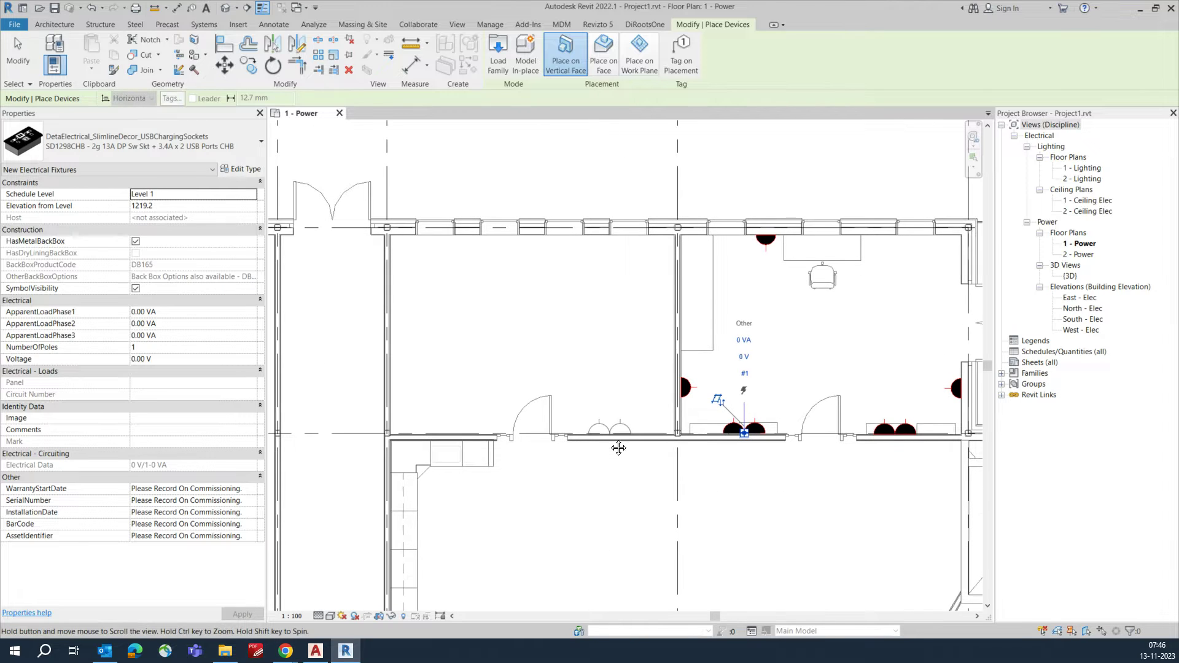
pyautogui.click(446, 433)
pyautogui.click(391, 317)
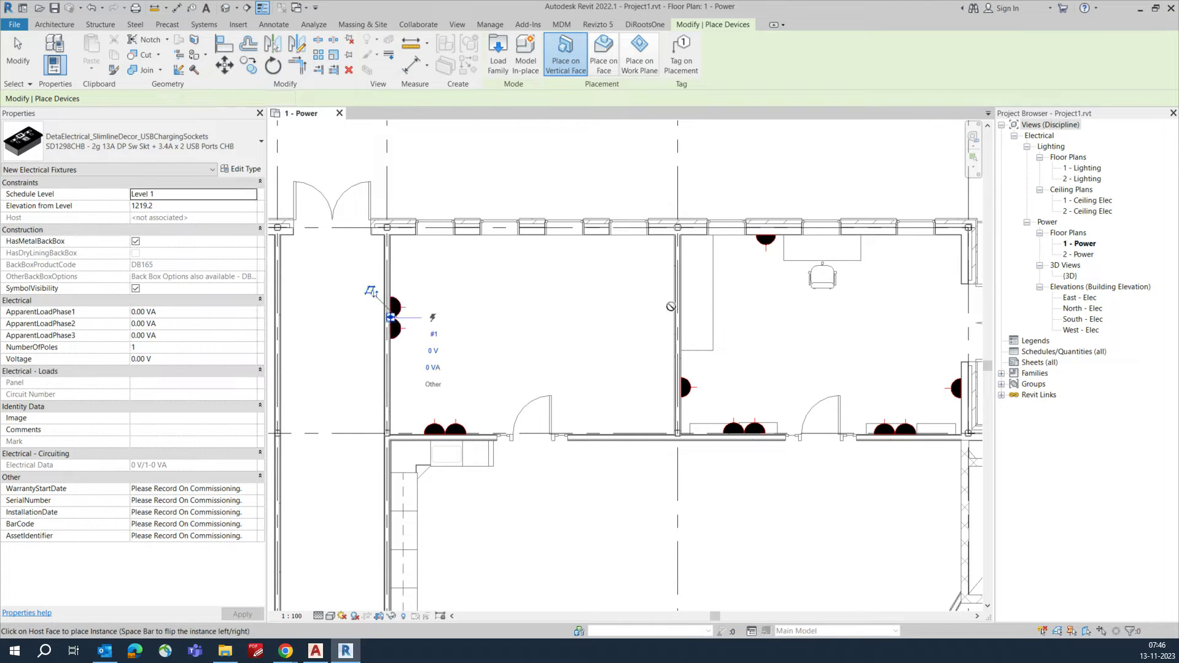
pyautogui.click(671, 307)
pyautogui.scroll(-2, 662, 311)
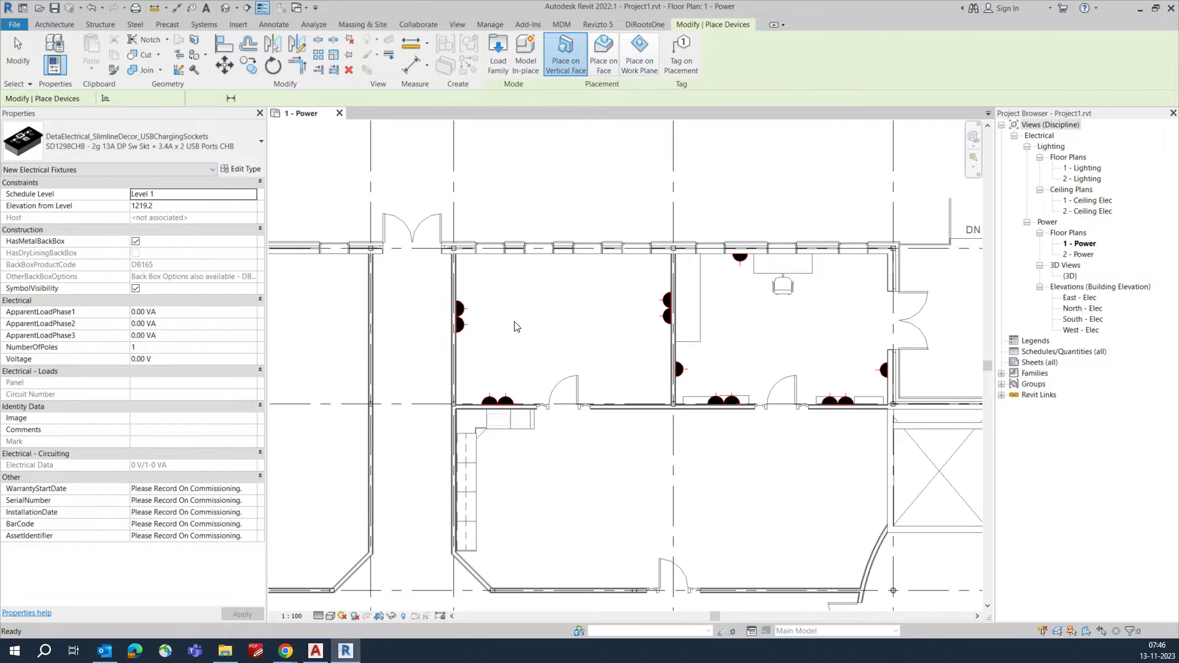
pyautogui.press('Escape')
pyautogui.press('Escape')
pyautogui.moveTo(419, 291); pyautogui.dragTo(895, 456)
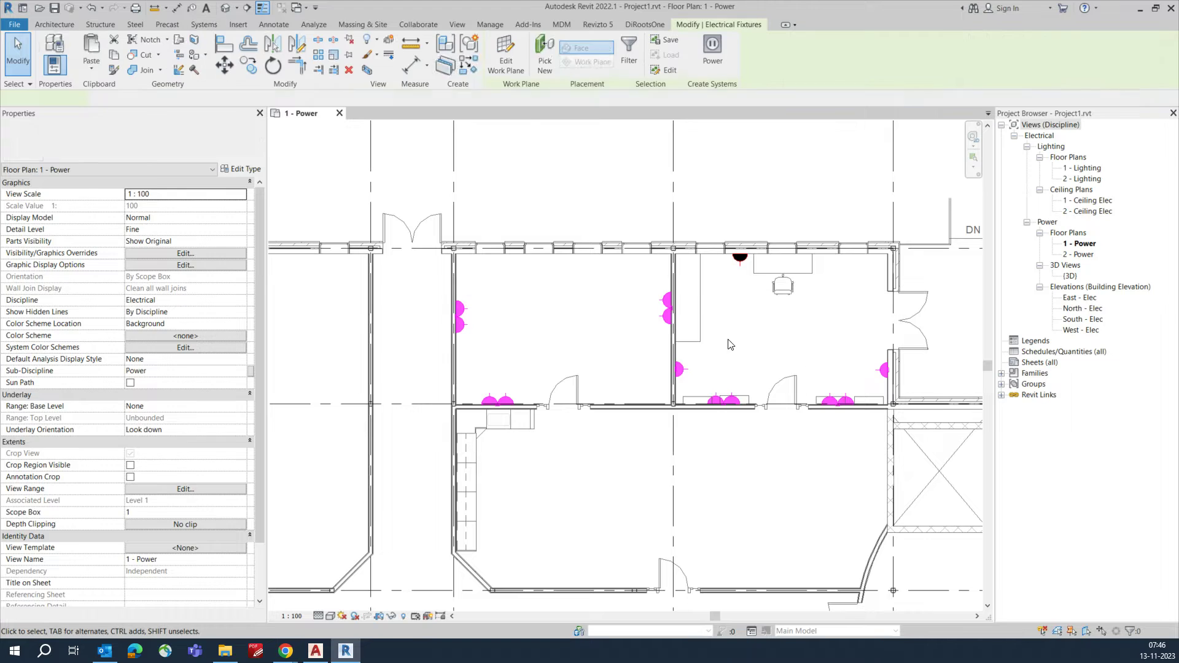
# - Set the eight selected sockets' Elevation from Level to 450
pyautogui.keyDown('ctrl'); pyautogui.click(754, 292); pyautogui.keyUp('ctrl')
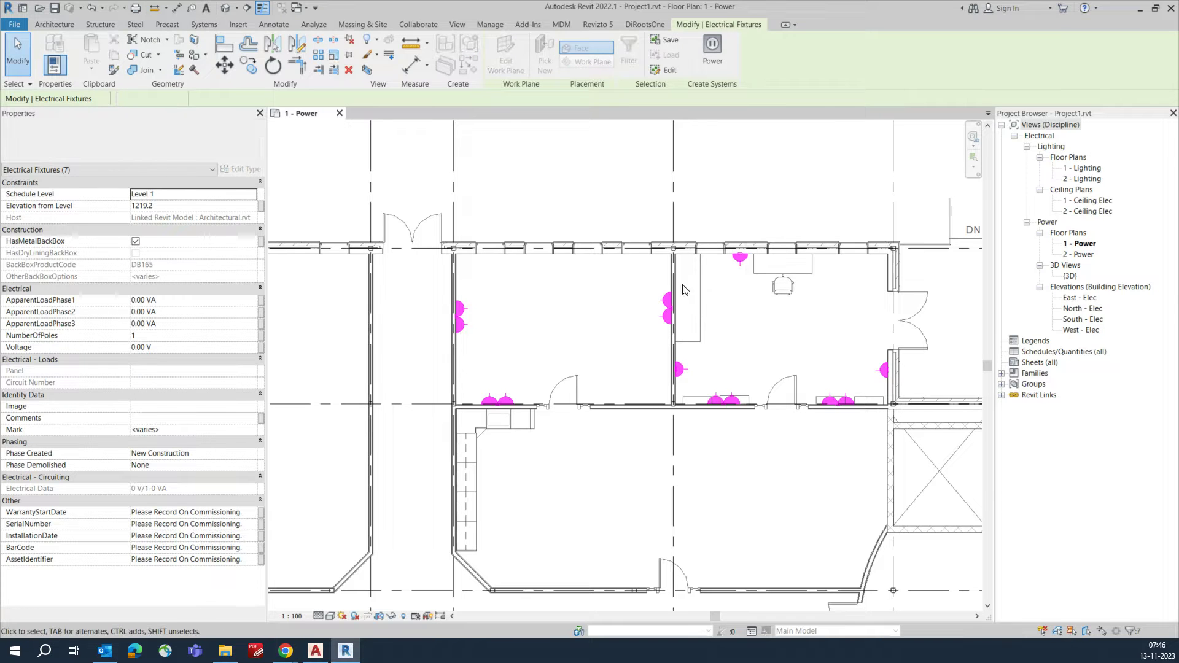
pyautogui.click(167, 206)
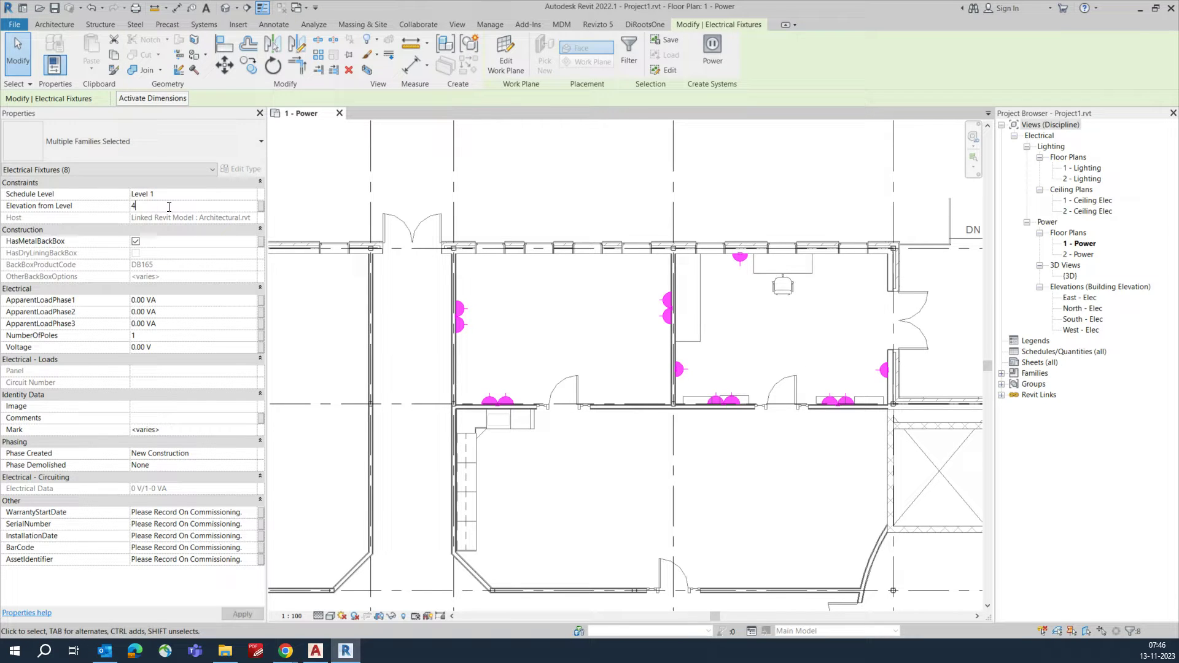
pyautogui.write('450')
pyautogui.press('Return')
pyautogui.click(430, 323)
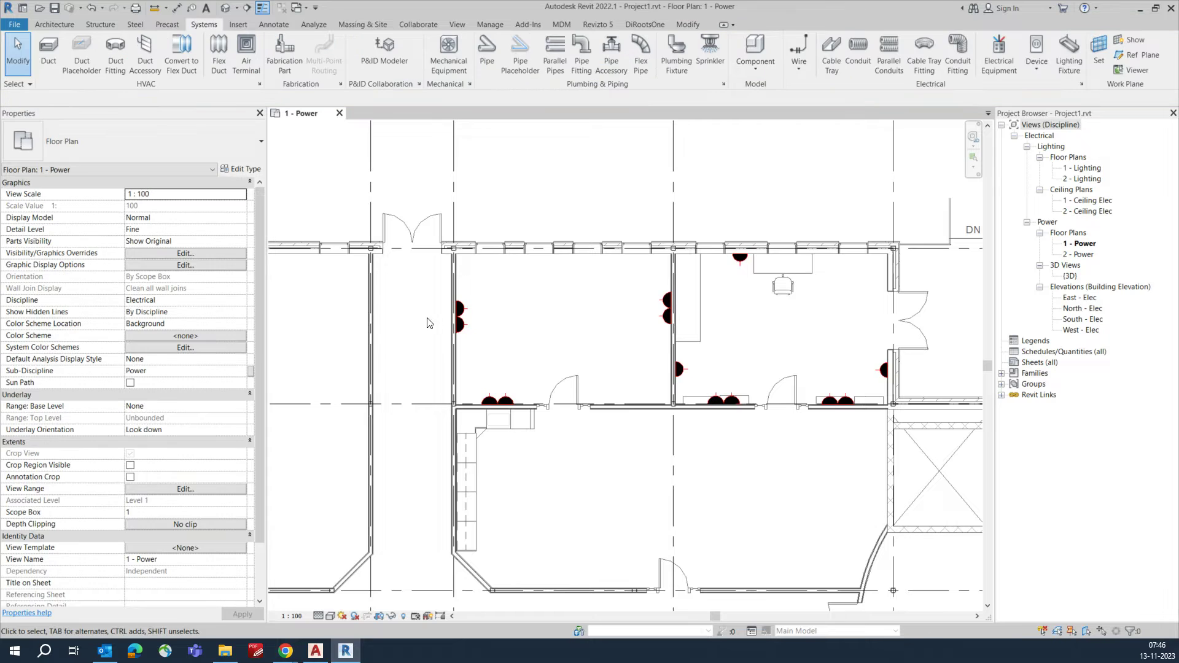
# - Add another S1209S 2 gang 13A switched socket on the left room's lower wall
pyautogui.moveTo(525, 344); pyautogui.dragTo(530, 282, button='middle')
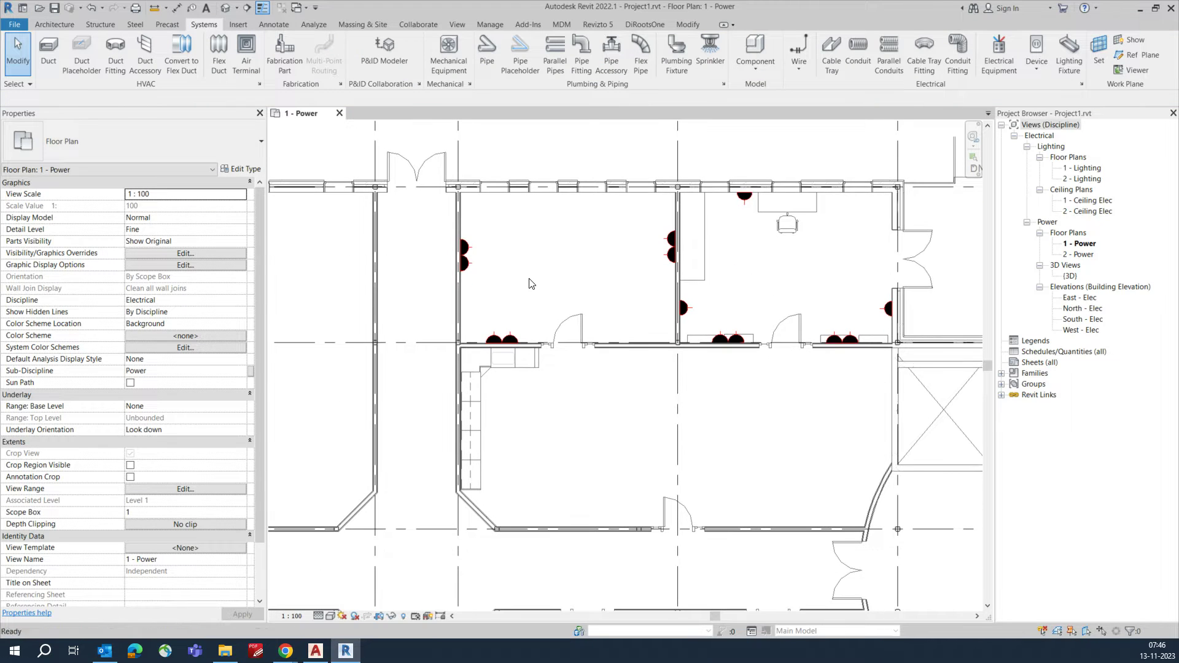
pyautogui.click(696, 312)
pyautogui.press('s')
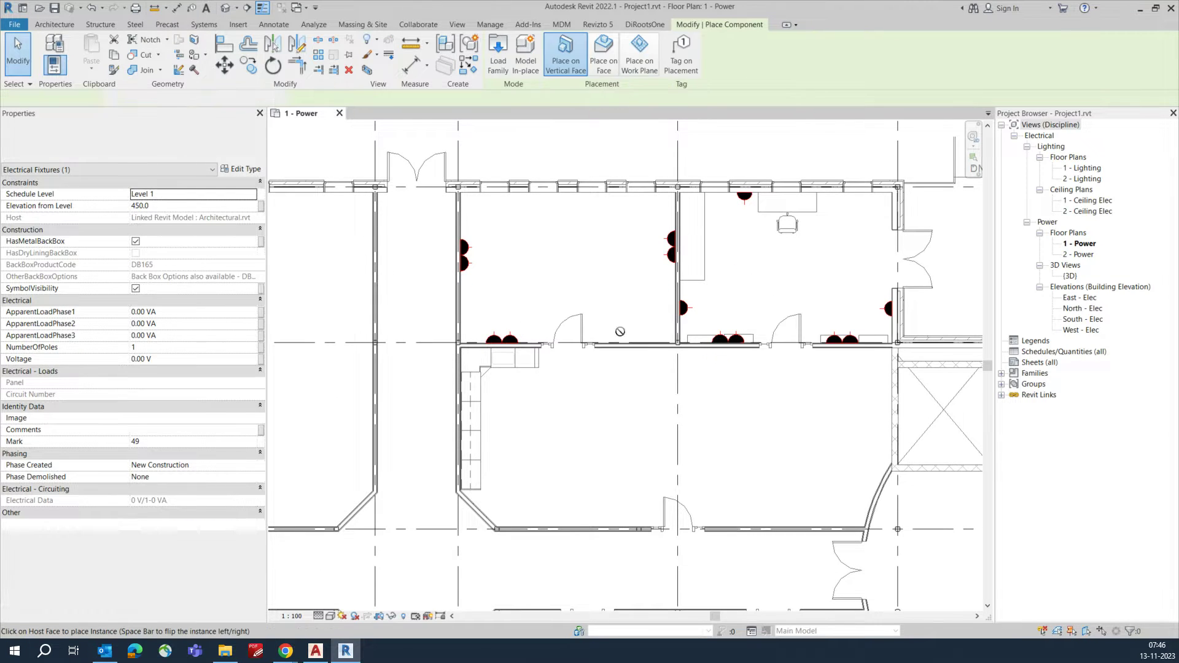
pyautogui.scroll(1, 662, 340)
pyautogui.click(639, 339)
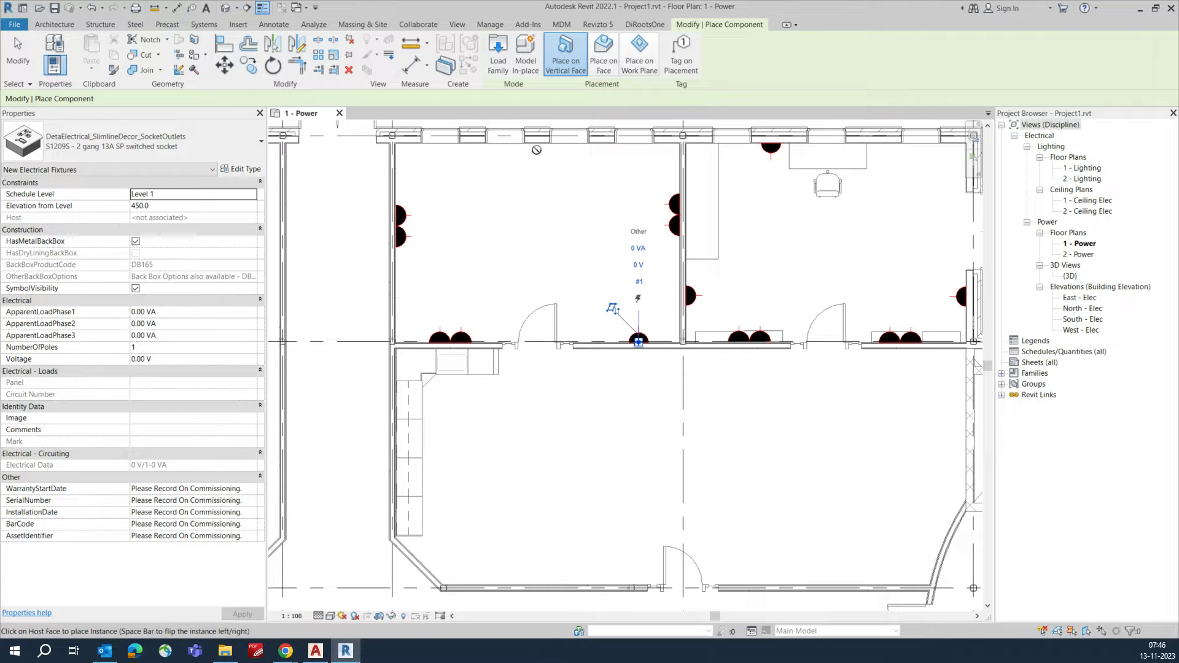
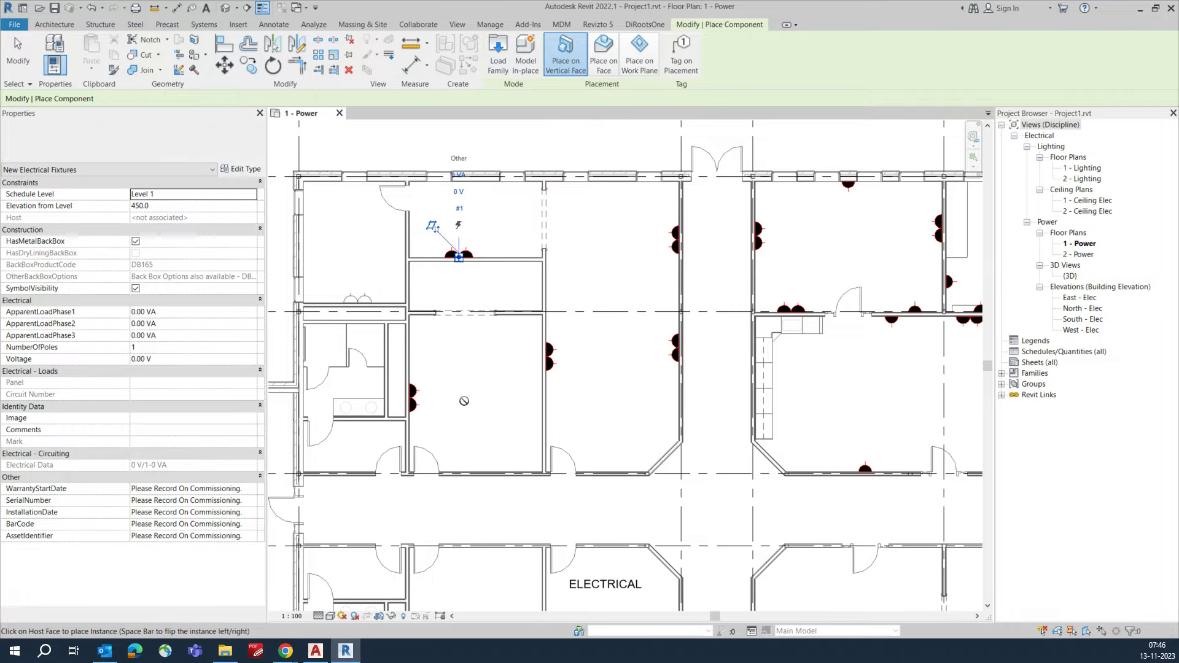
# - Place a USB charging socket on a room wall below the corridor
pyautogui.moveTo(485, 422); pyautogui.dragTo(508, 337, button='middle')
pyautogui.scroll(-1, 508, 368)
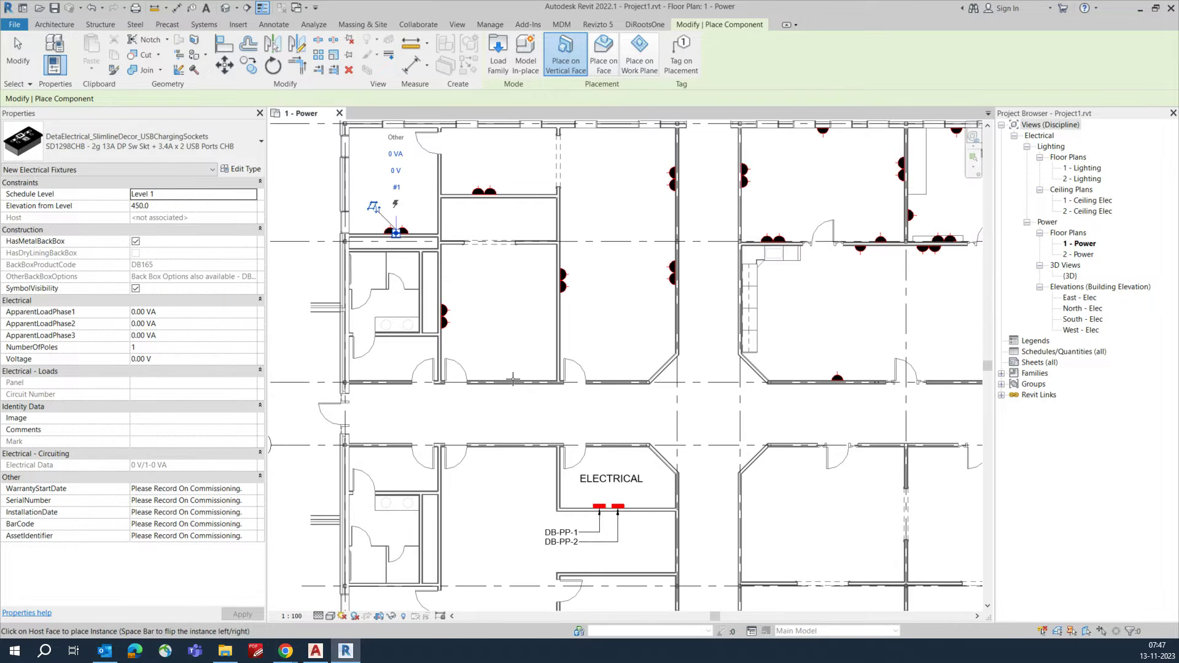
pyautogui.click(514, 379)
pyautogui.moveTo(514, 379); pyautogui.dragTo(509, 344, button='middle')
pyautogui.scroll(-2, 512, 349)
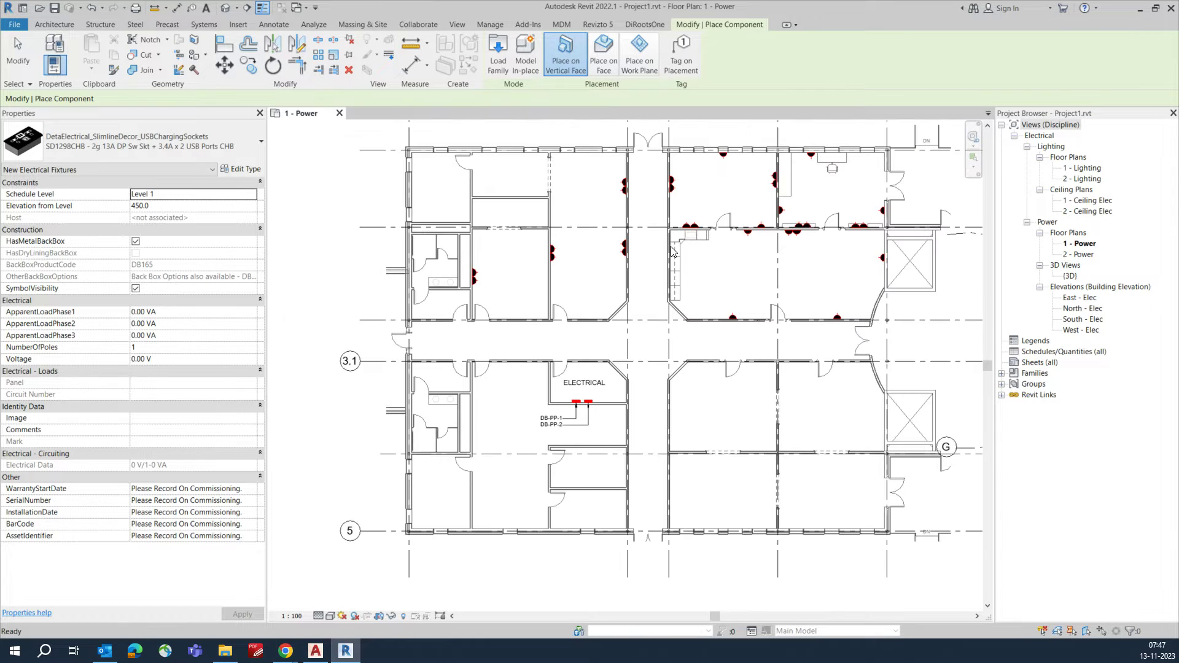
pyautogui.scroll(2, 672, 252)
pyautogui.press('Escape')
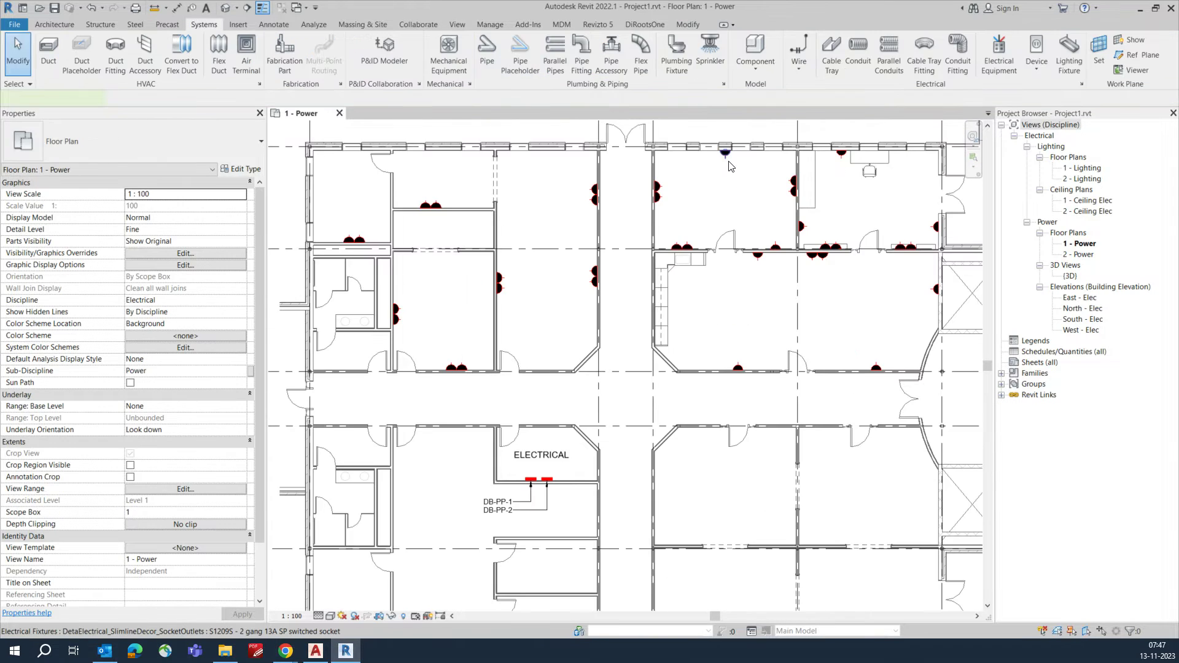
# - Use Create Similar (CS) on a 2-gang switched socket to place one on the corridor wall
pyautogui.click(728, 161)
pyautogui.press('c')
pyautogui.press('s')
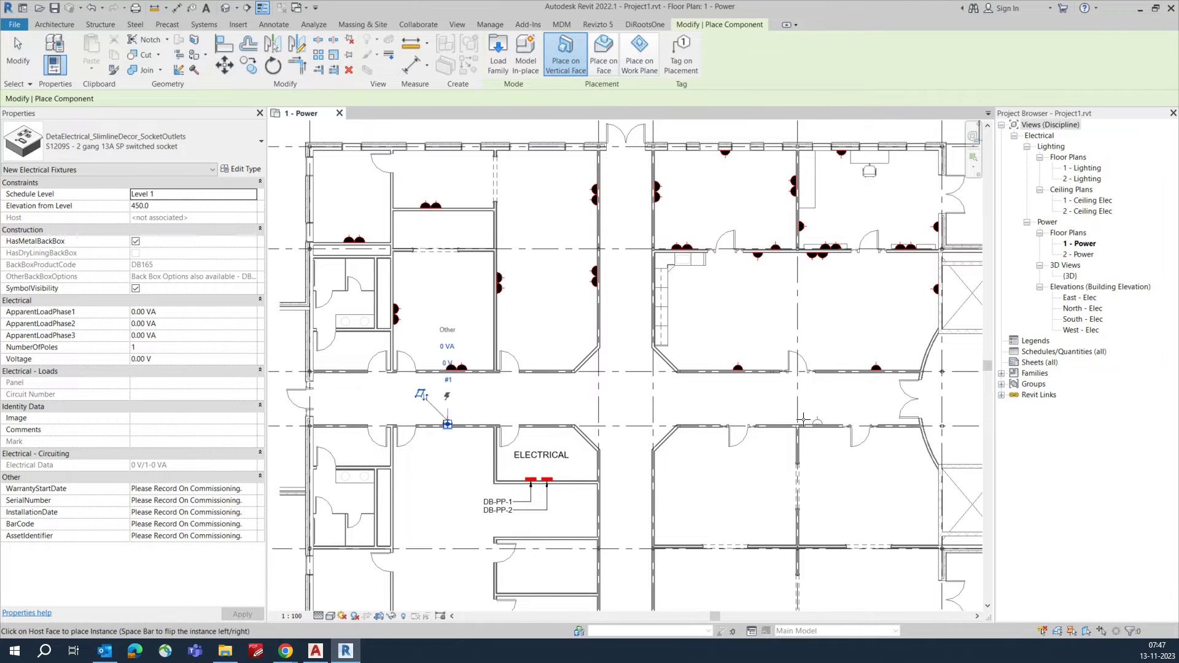
pyautogui.click(447, 424)
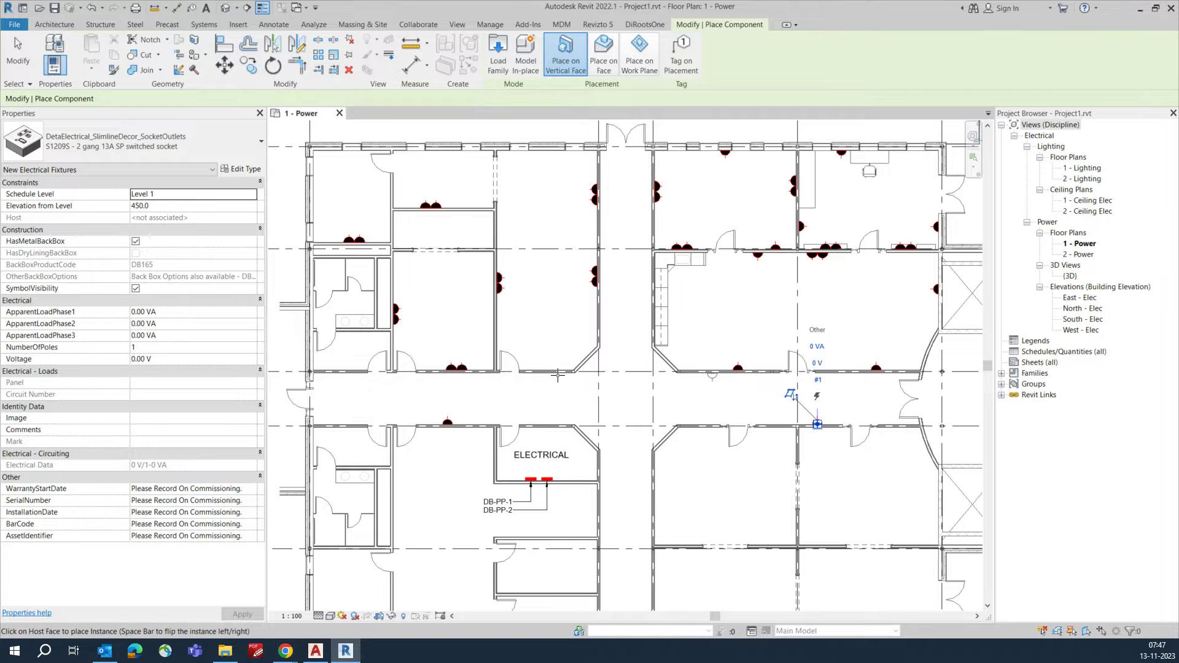
pyautogui.moveTo(426, 544); pyautogui.dragTo(481, 412, button='middle')
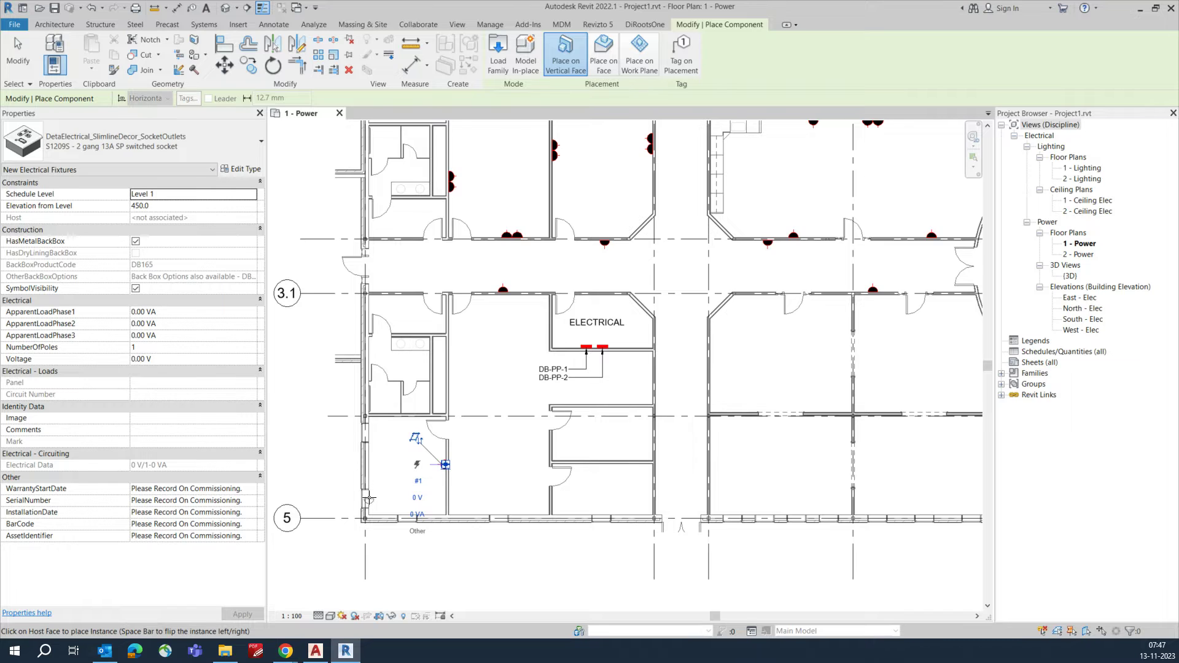
pyautogui.scroll(2, 369, 498)
pyautogui.scroll(2, 369, 498)
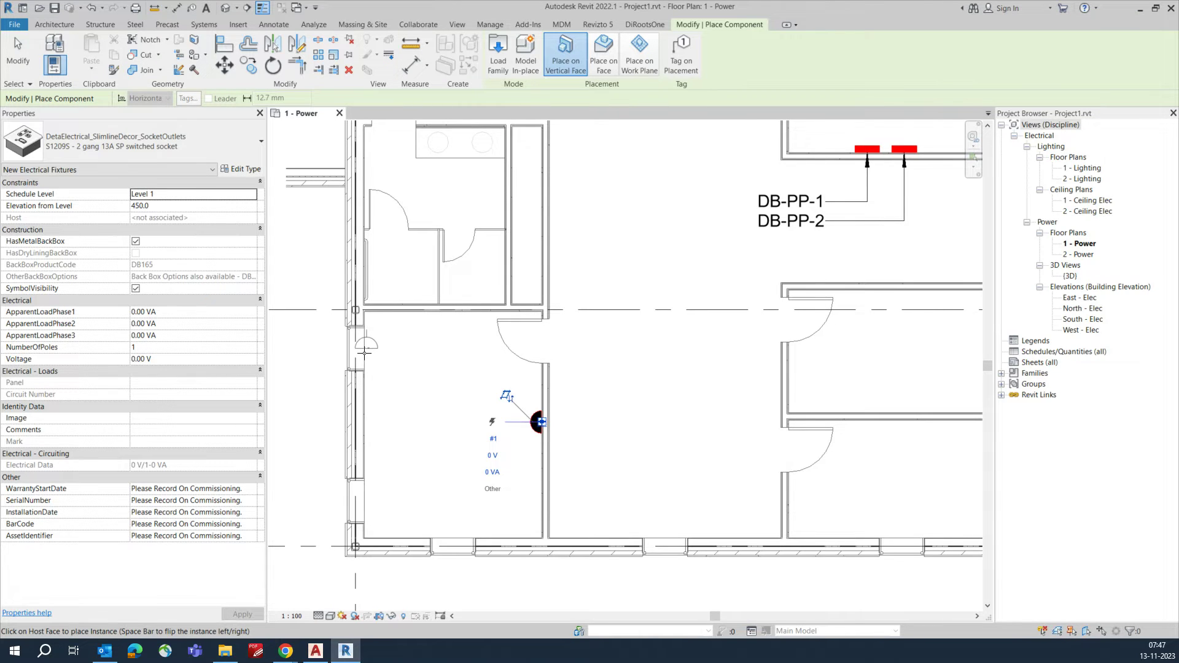
# - Place 2-gang switched sockets on the side, bottom and top walls of rooms near the ELECTRICAL room
pyautogui.click(395, 314)
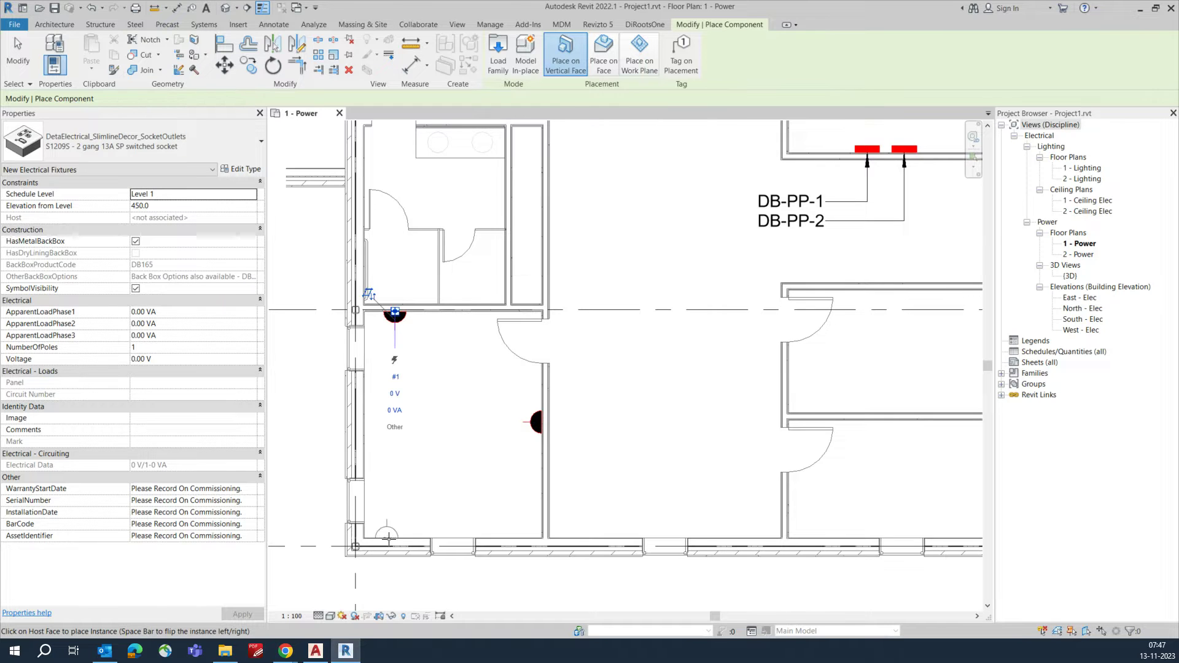
pyautogui.click(744, 535)
pyautogui.click(779, 382)
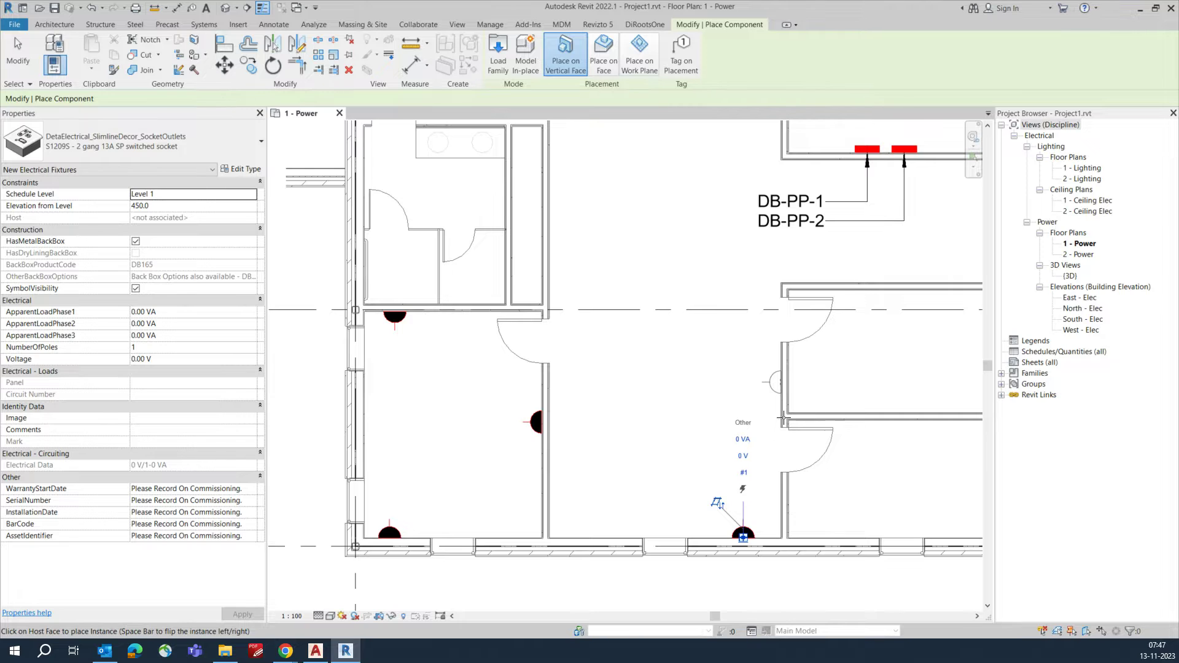
pyautogui.scroll(-2, 779, 382)
pyautogui.moveTo(780, 382); pyautogui.dragTo(568, 388, button='middle')
pyautogui.click(683, 409)
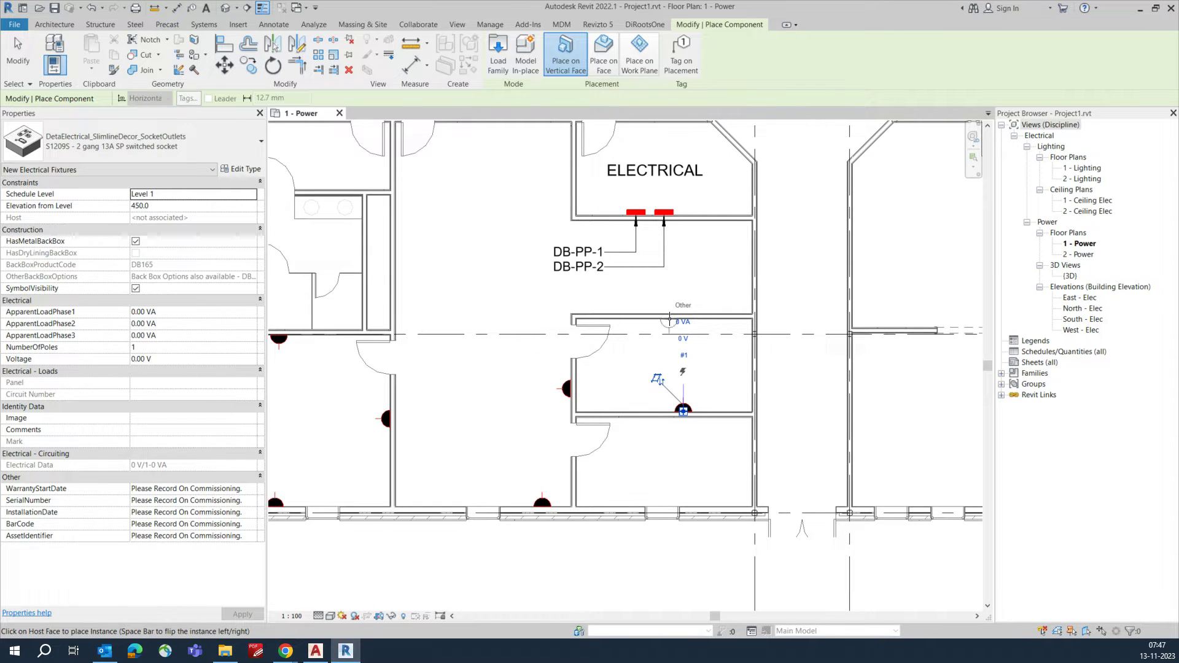
pyautogui.click(670, 320)
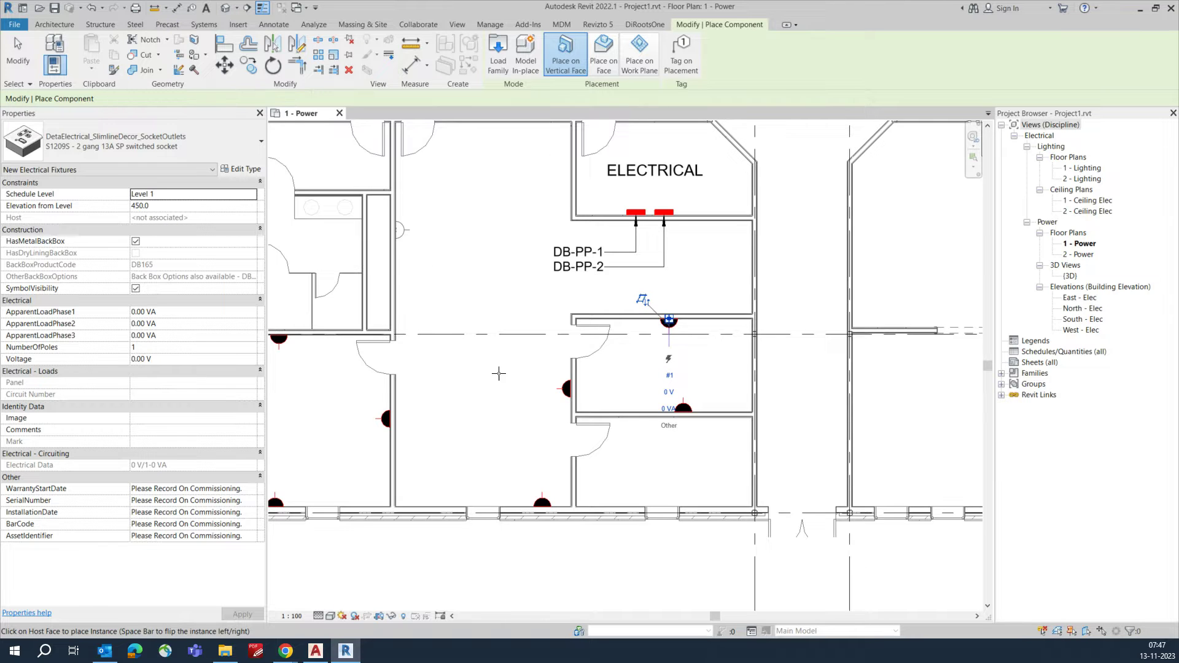
pyautogui.scroll(-3, 500, 353)
pyautogui.press('Escape')
pyautogui.press('Escape')
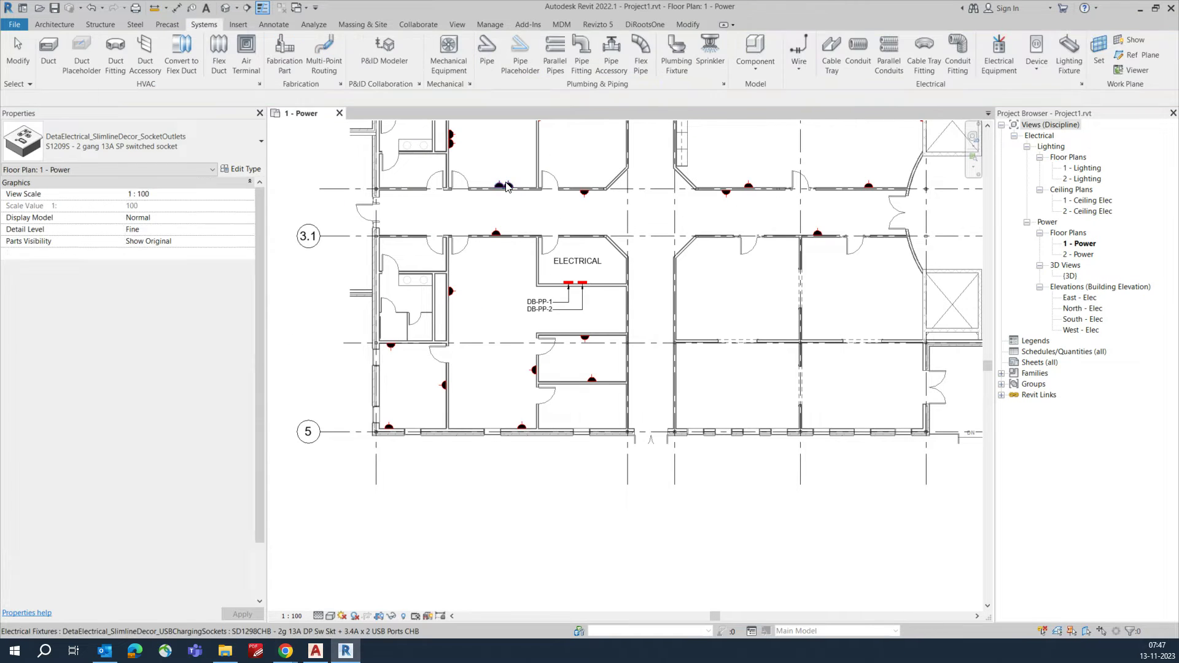
# - Place five more USB charging sockets along the room walls
pyautogui.click(511, 186)
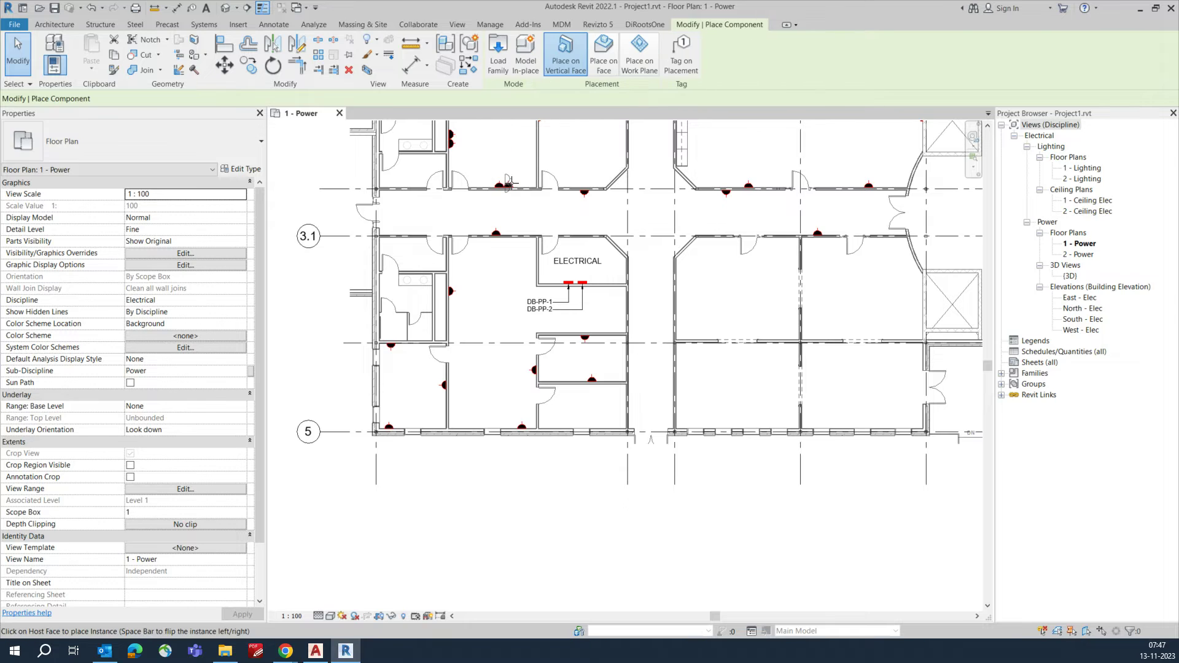
pyautogui.press('Escape')
pyautogui.click(510, 186)
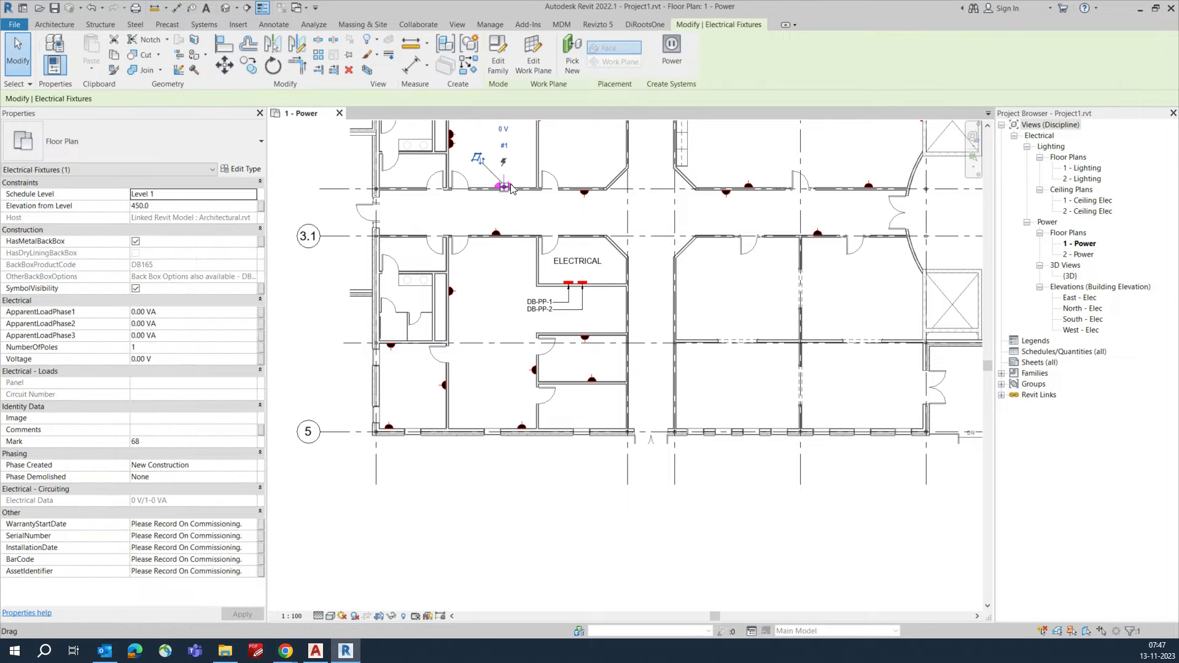
pyautogui.click(466, 67)
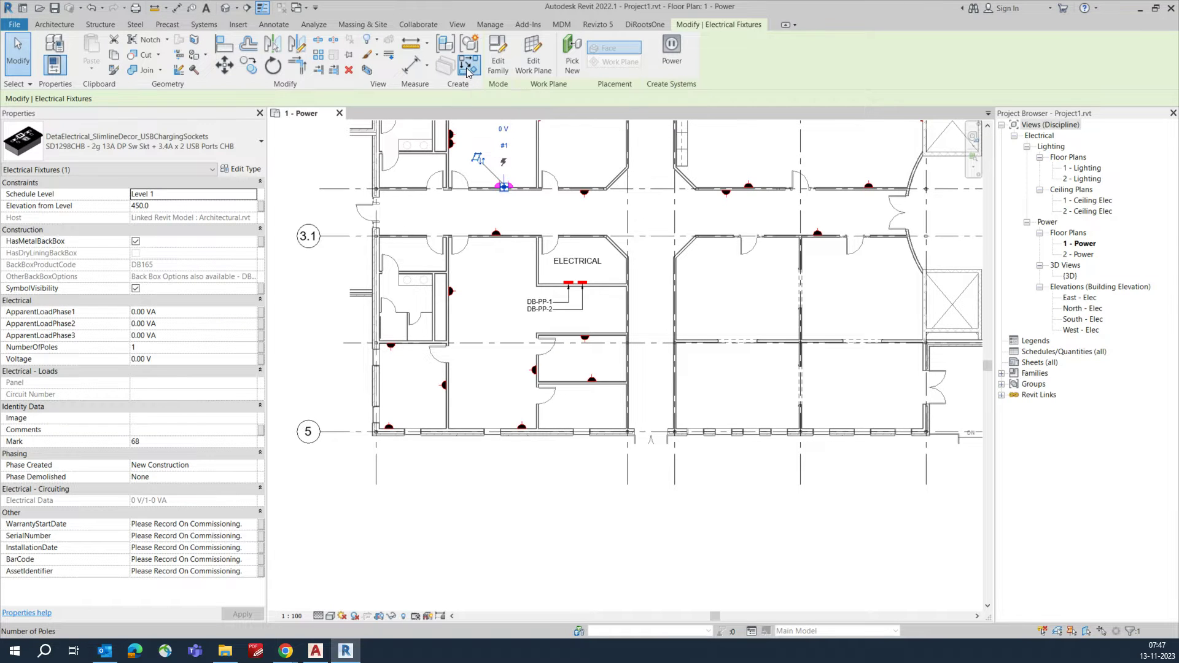
pyautogui.click(775, 340)
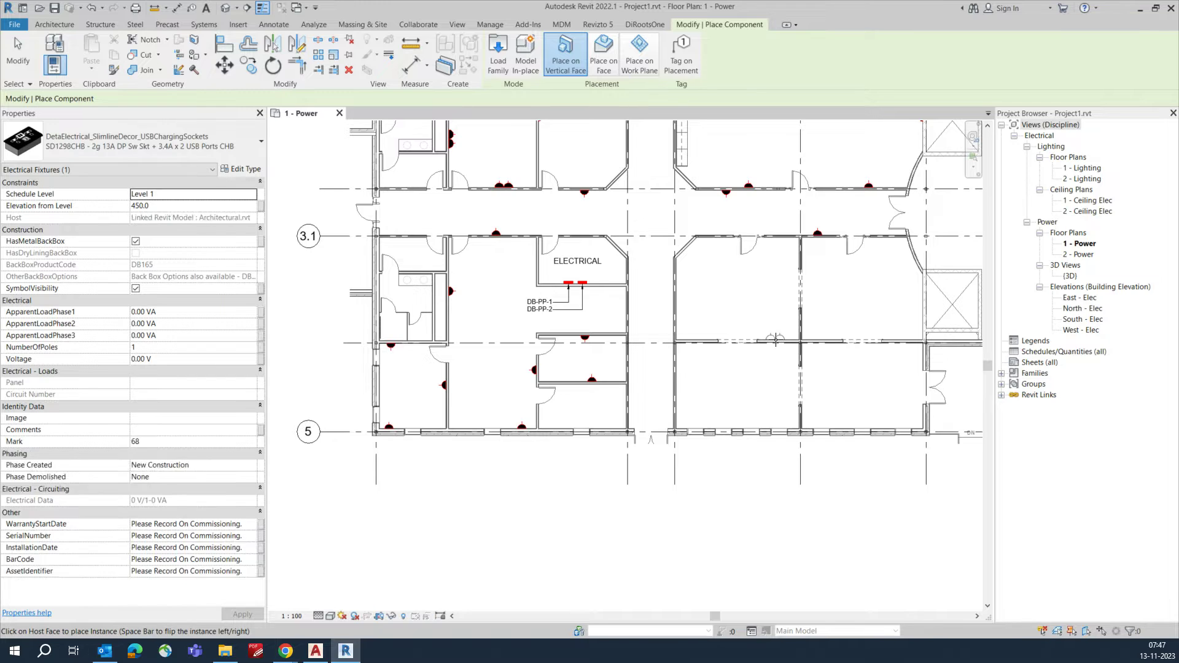
pyautogui.click(678, 292)
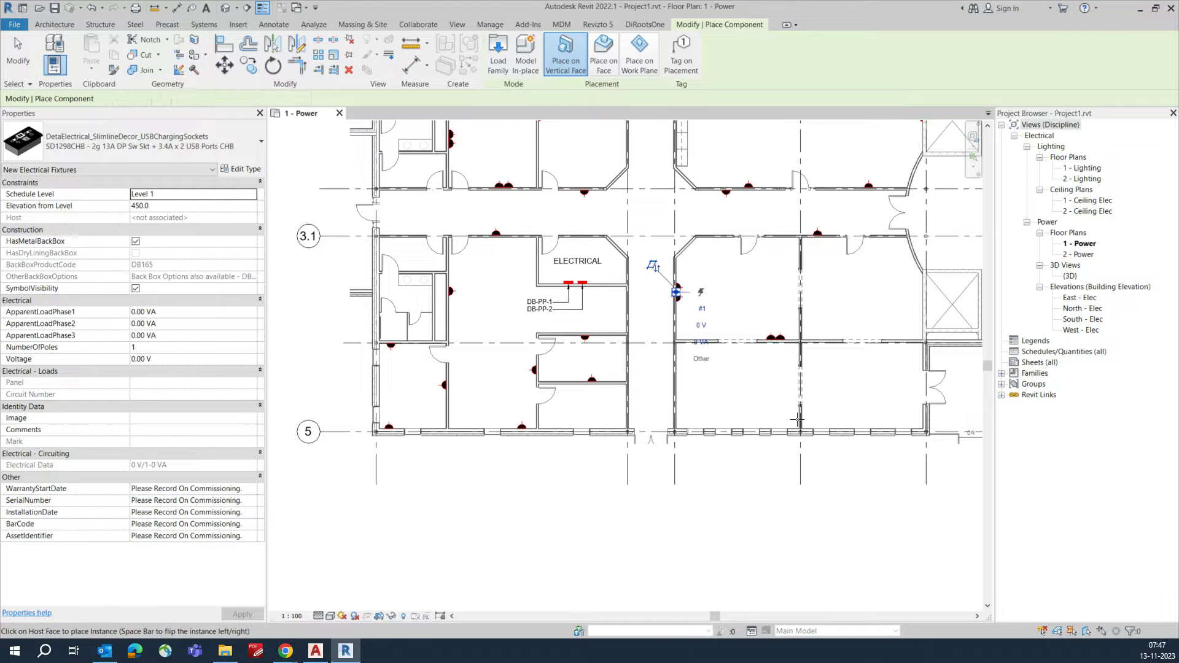
pyautogui.click(825, 339)
pyautogui.click(908, 339)
pyautogui.moveTo(866, 392); pyautogui.dragTo(650, 434, button='middle')
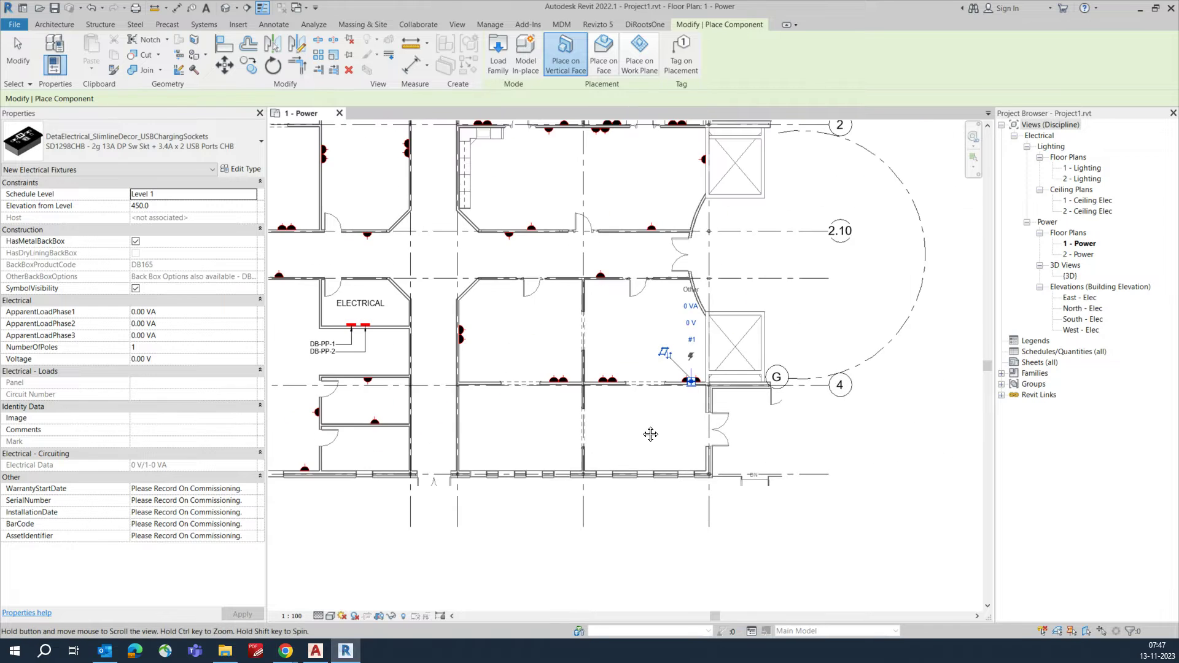
pyautogui.click(559, 282)
pyautogui.moveTo(444, 398); pyautogui.dragTo(552, 377, button='middle')
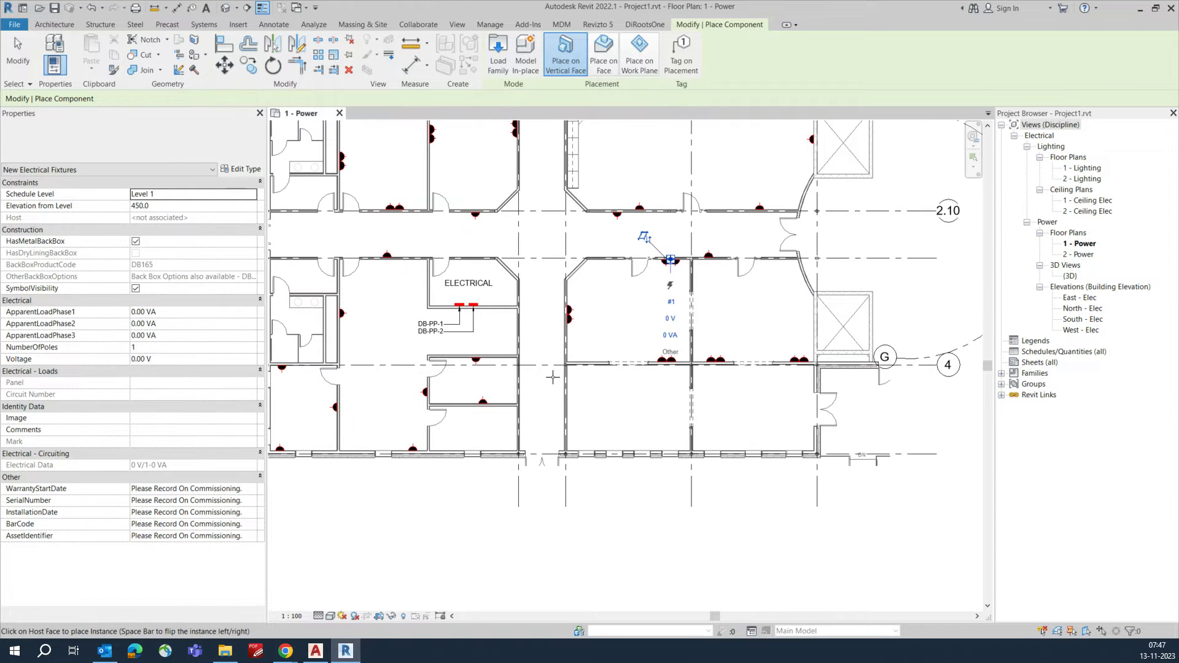
pyautogui.press('Escape')
pyautogui.press('Escape')
# - Add 2-gang switched sockets on a room wall and the ELECTRICAL room wall with Create Similar
pyautogui.scroll(1, 488, 402)
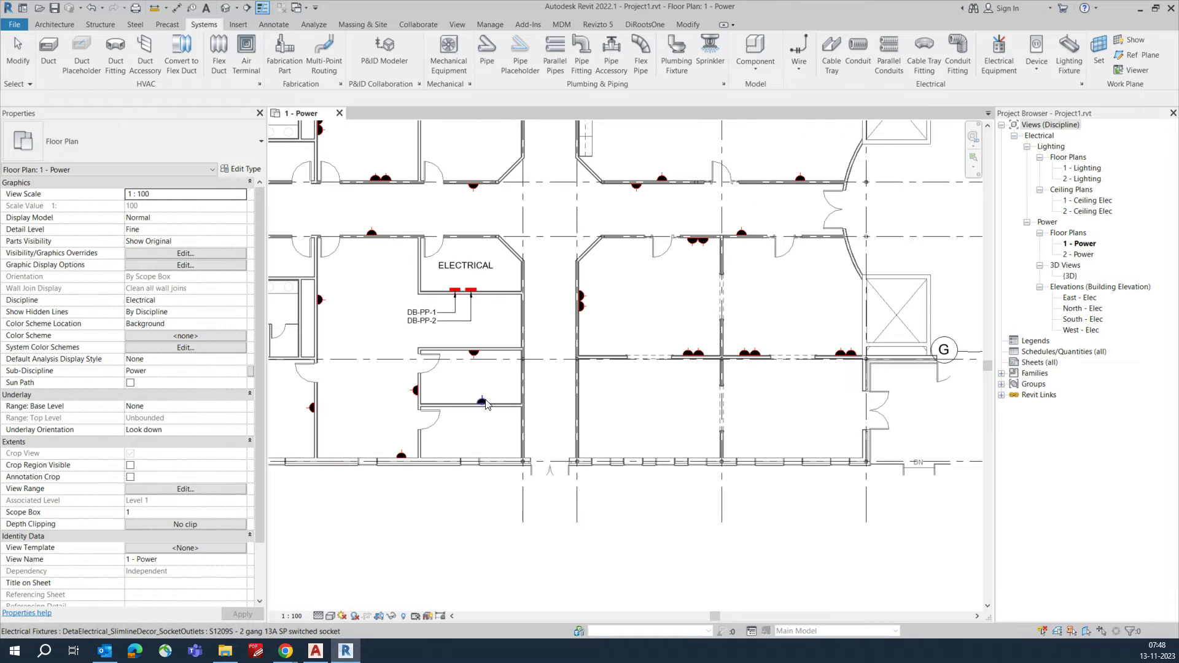
pyautogui.click(483, 403)
pyautogui.press('c')
pyautogui.press('s')
pyautogui.scroll(1, 468, 401)
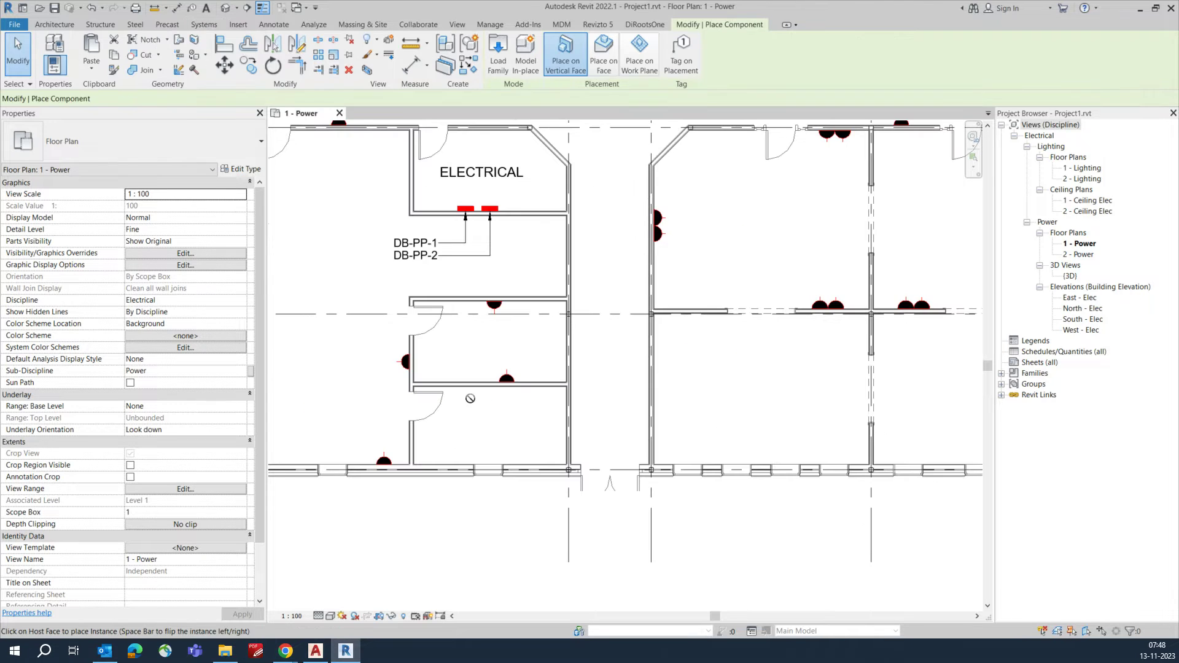
pyautogui.click(563, 440)
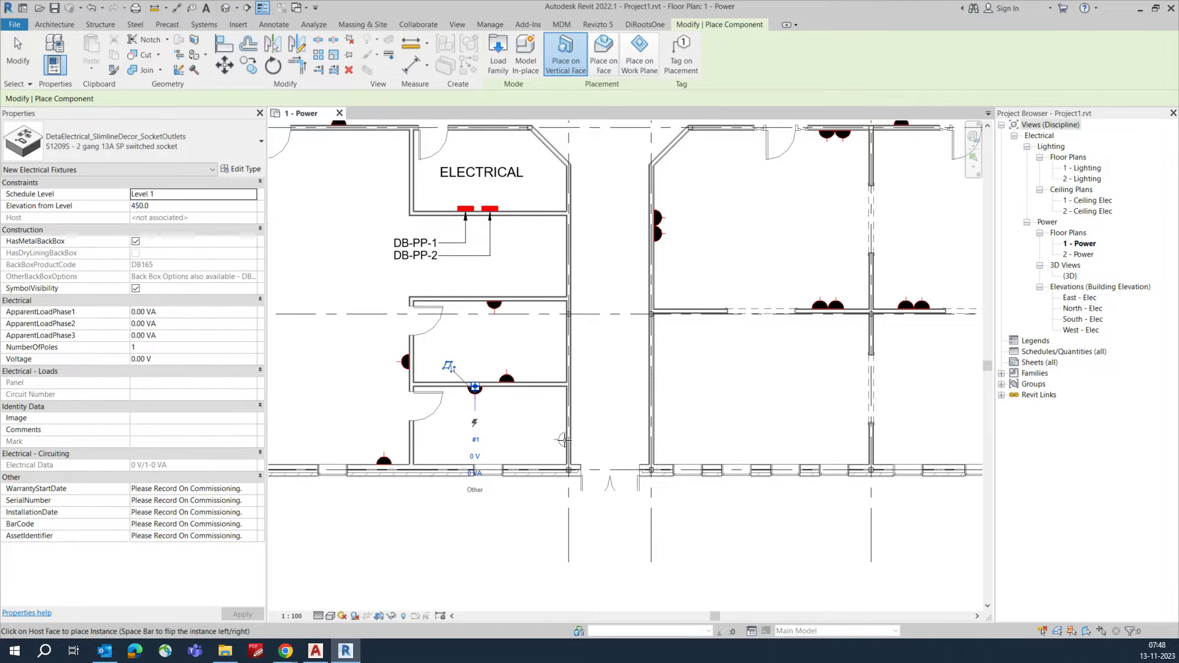
pyautogui.moveTo(611, 285); pyautogui.dragTo(595, 378, button='middle')
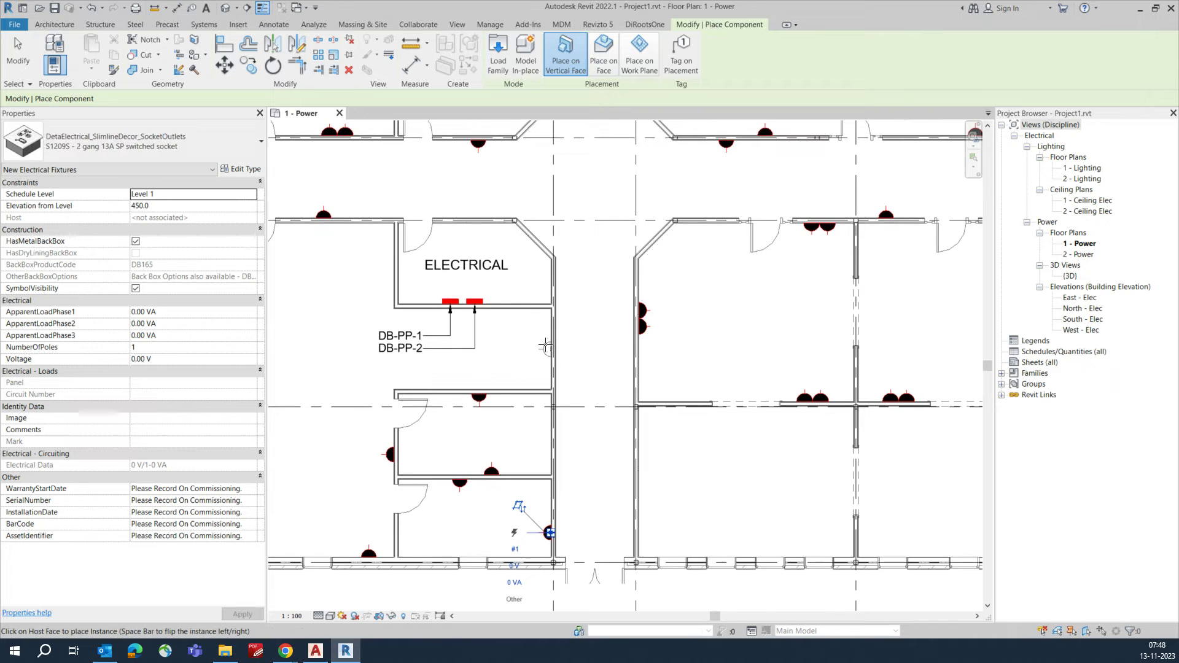
pyautogui.click(526, 303)
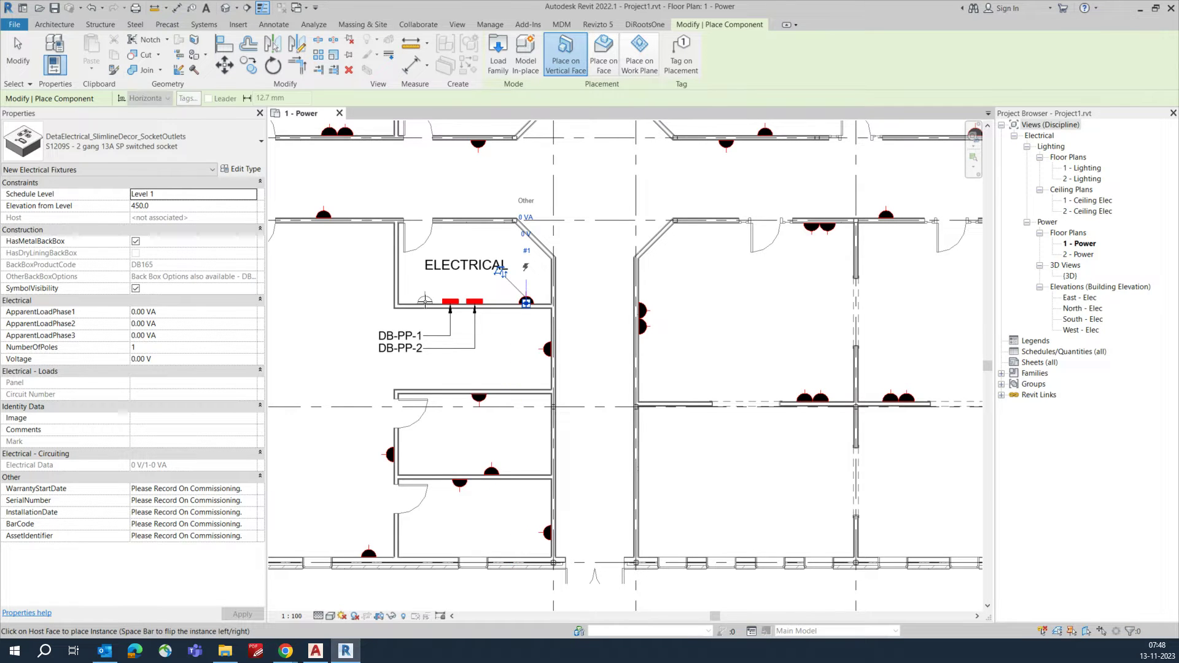
pyautogui.moveTo(471, 275); pyautogui.dragTo(504, 280, button='middle')
pyautogui.scroll(-2, 504, 279)
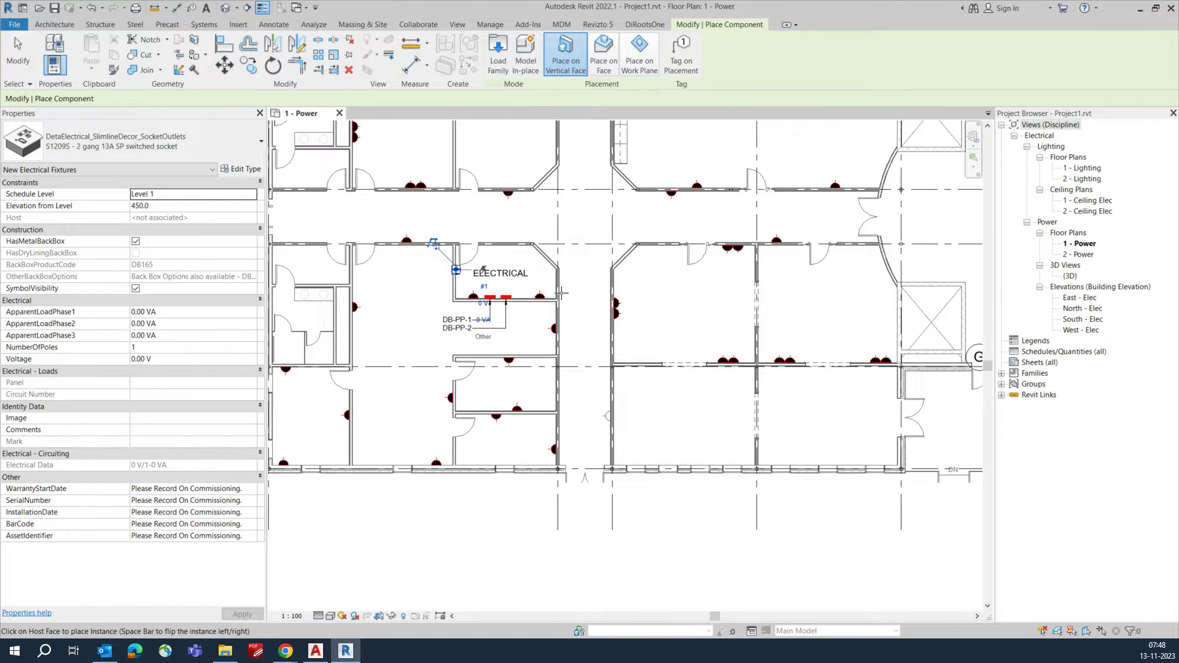
pyautogui.scroll(2, 561, 293)
pyautogui.scroll(-3, 617, 519)
pyautogui.moveTo(525, 401); pyautogui.dragTo(583, 453, button='middle')
pyautogui.scroll(-2, 584, 454)
pyautogui.scroll(3, 585, 304)
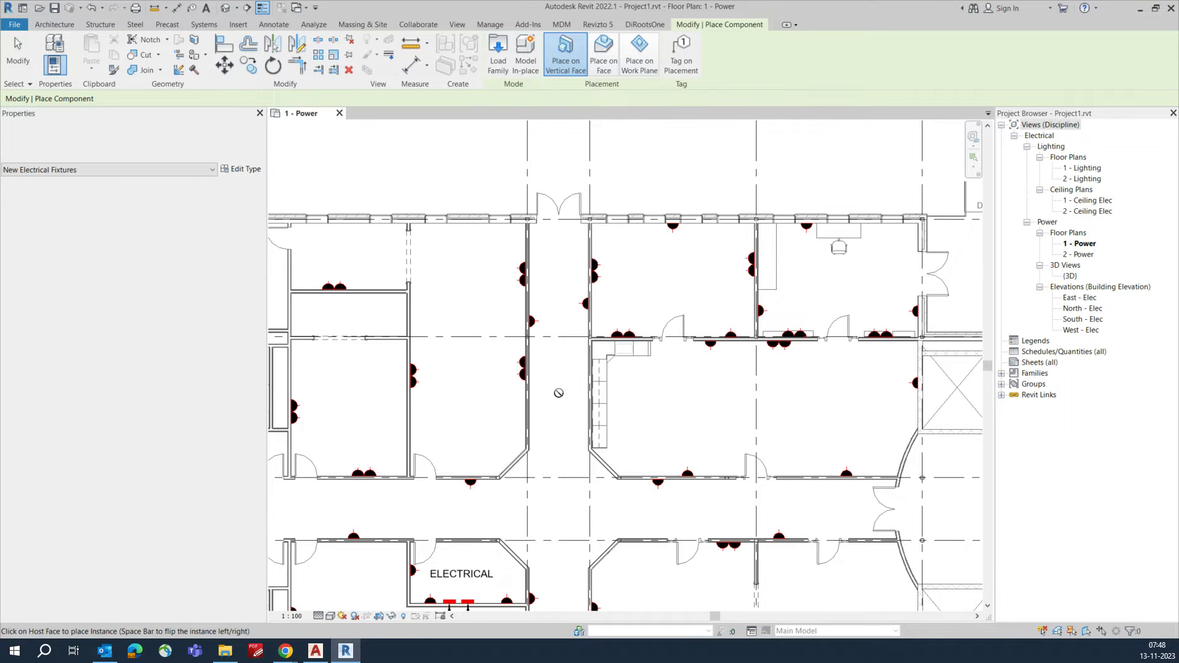
pyautogui.scroll(-3, 559, 362)
pyautogui.moveTo(560, 334); pyautogui.dragTo(570, 339, button='middle')
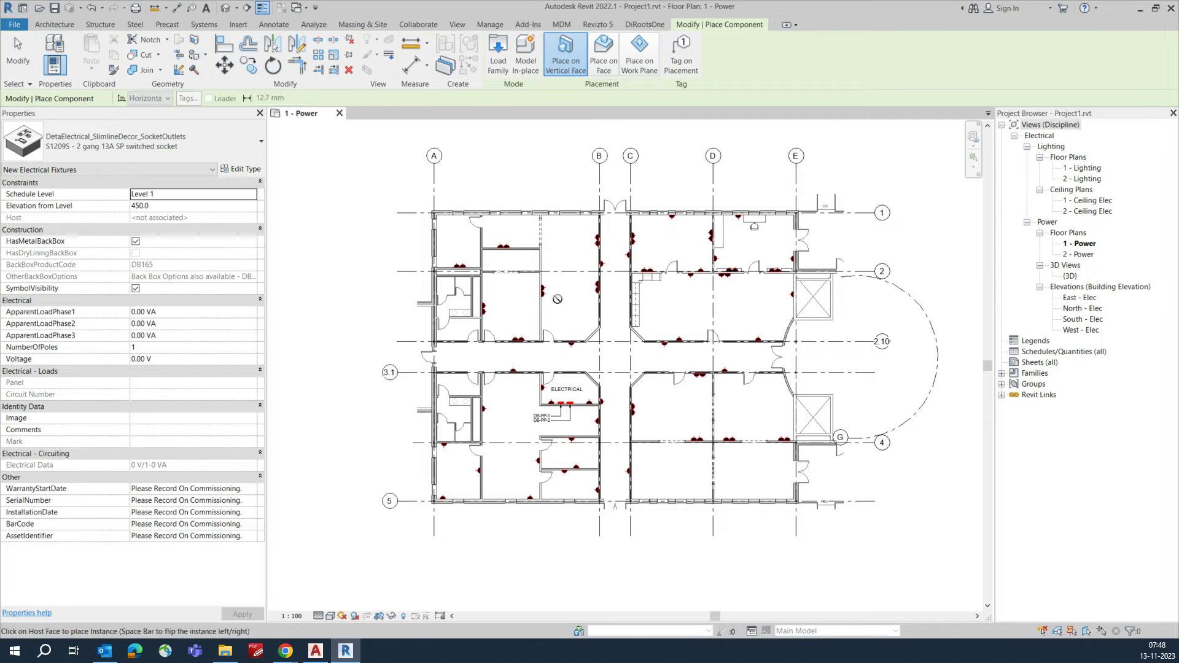
pyautogui.scroll(2, 557, 299)
pyautogui.press('Escape')
pyautogui.press('Escape')
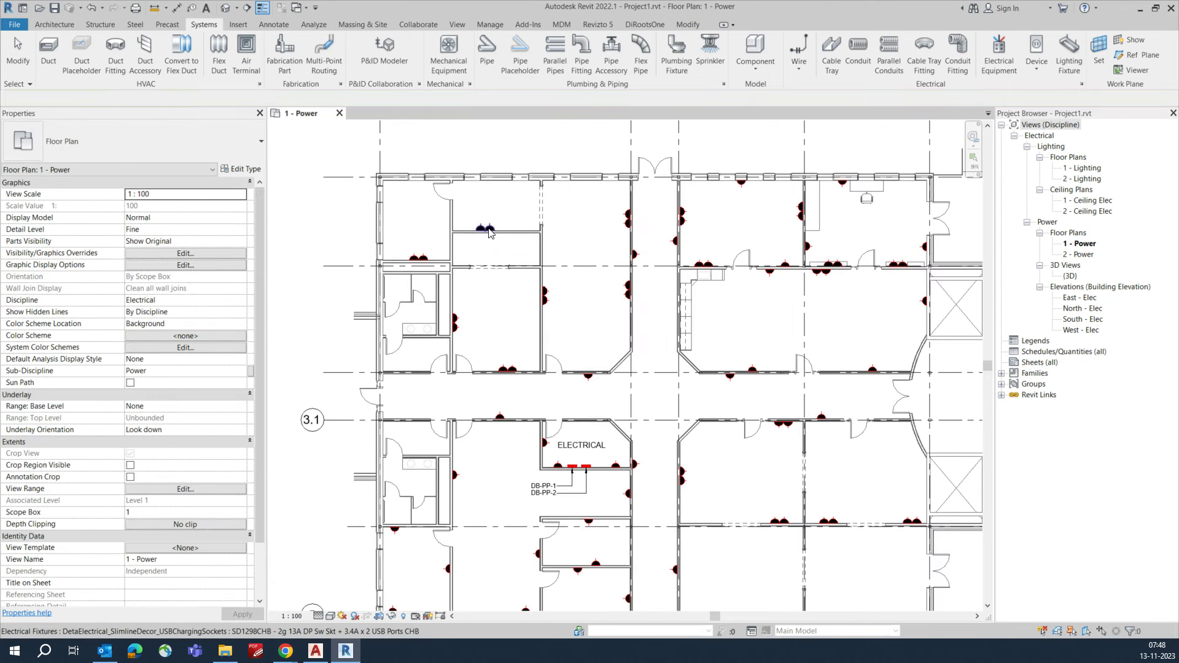
# - Place another socket on the top room wall using the Component (CM) command
pyautogui.scroll(2, 491, 232)
pyautogui.press('c')
pyautogui.press('m')
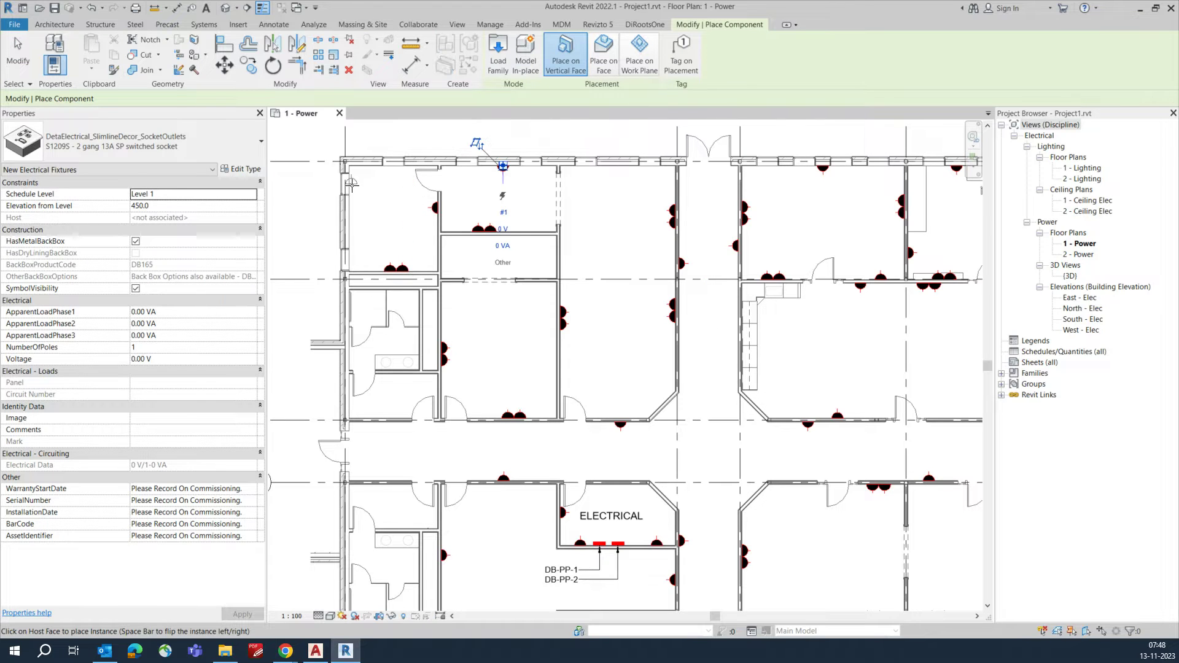
pyautogui.click(349, 211)
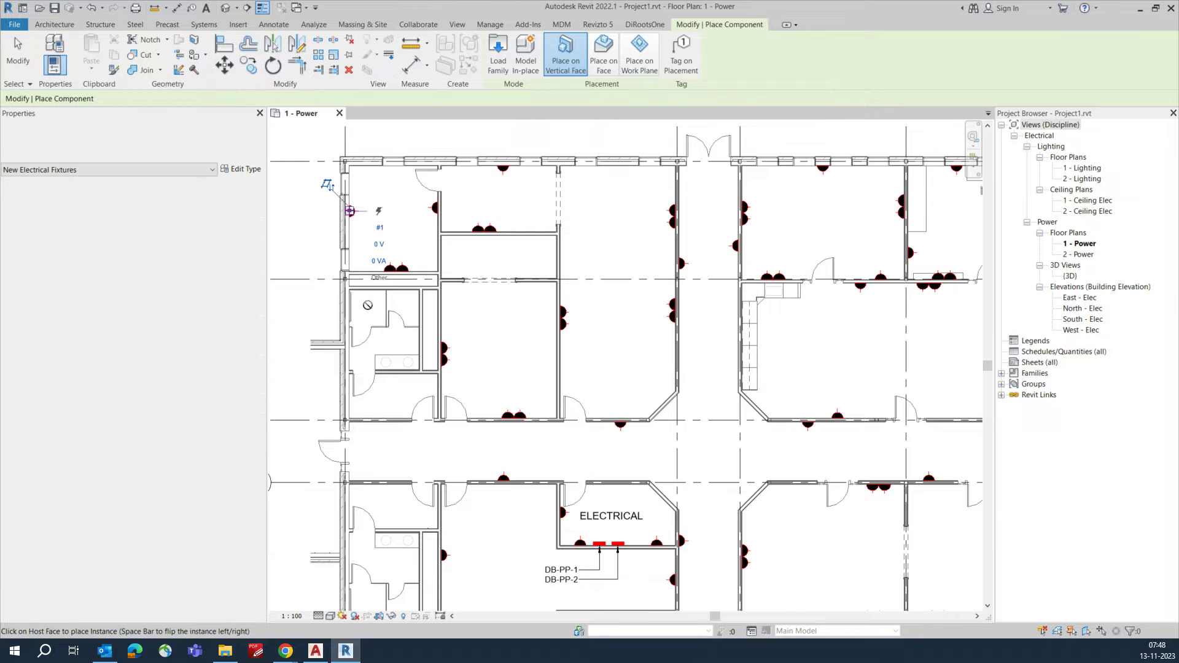
pyautogui.moveTo(392, 436); pyautogui.dragTo(468, 364, button='middle')
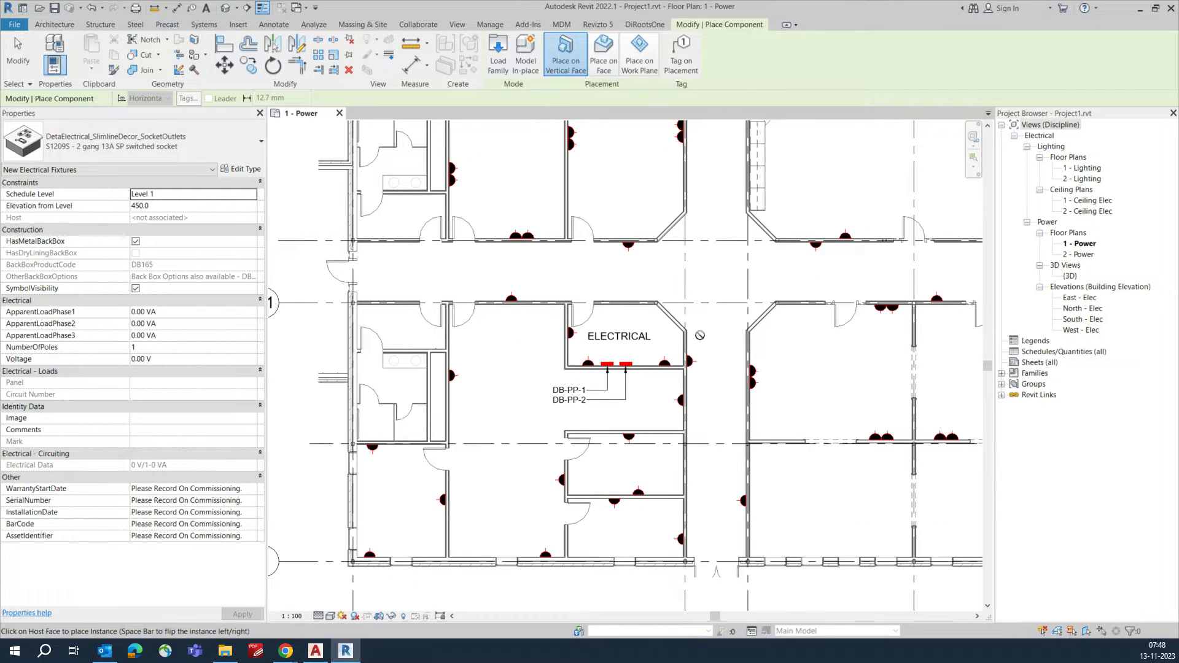
pyautogui.moveTo(786, 332); pyautogui.dragTo(642, 408, button='middle')
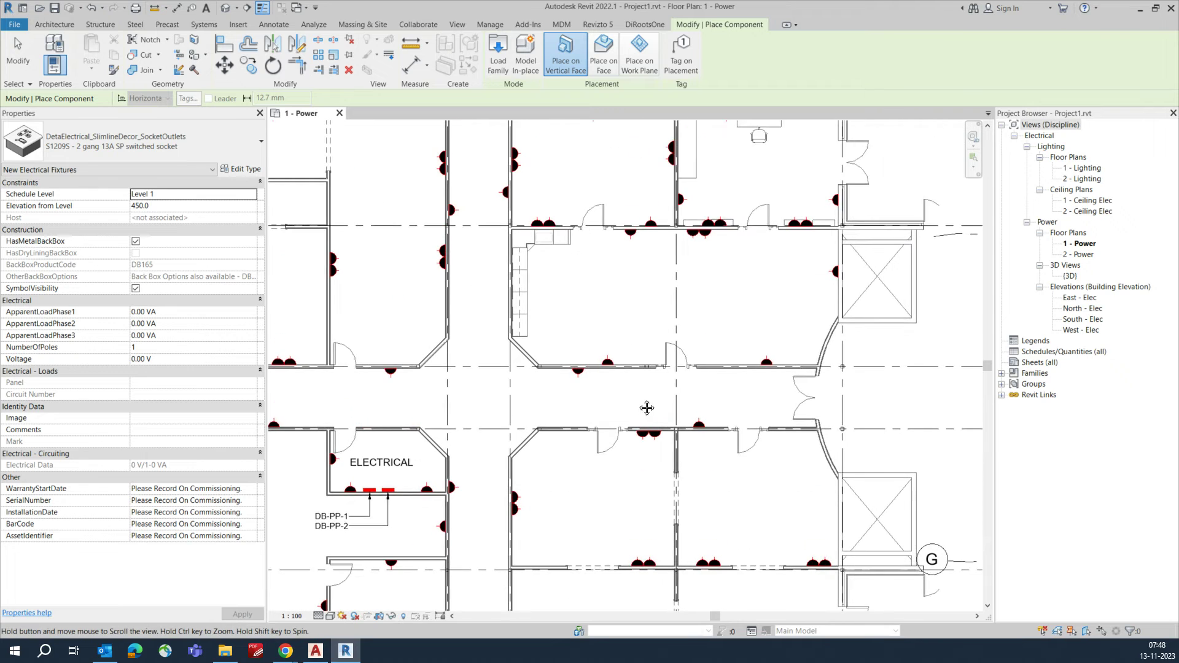
pyautogui.scroll(-1, 639, 404)
pyautogui.press('Escape')
pyautogui.press('Escape')
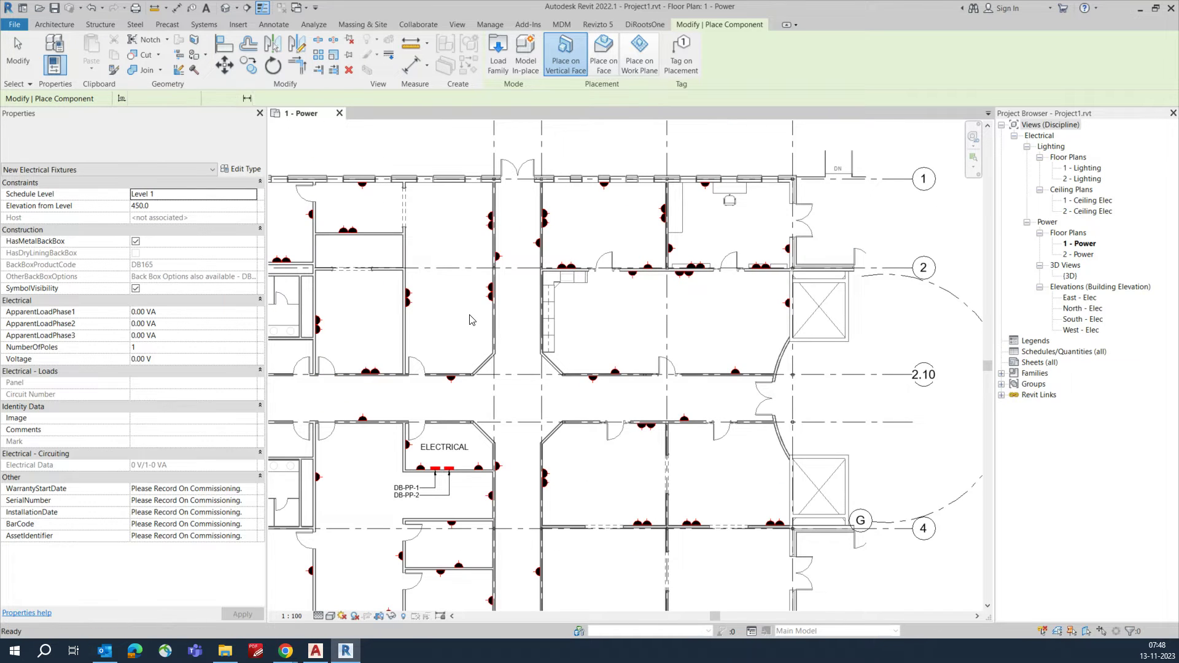
pyautogui.scroll(1, 716, 197)
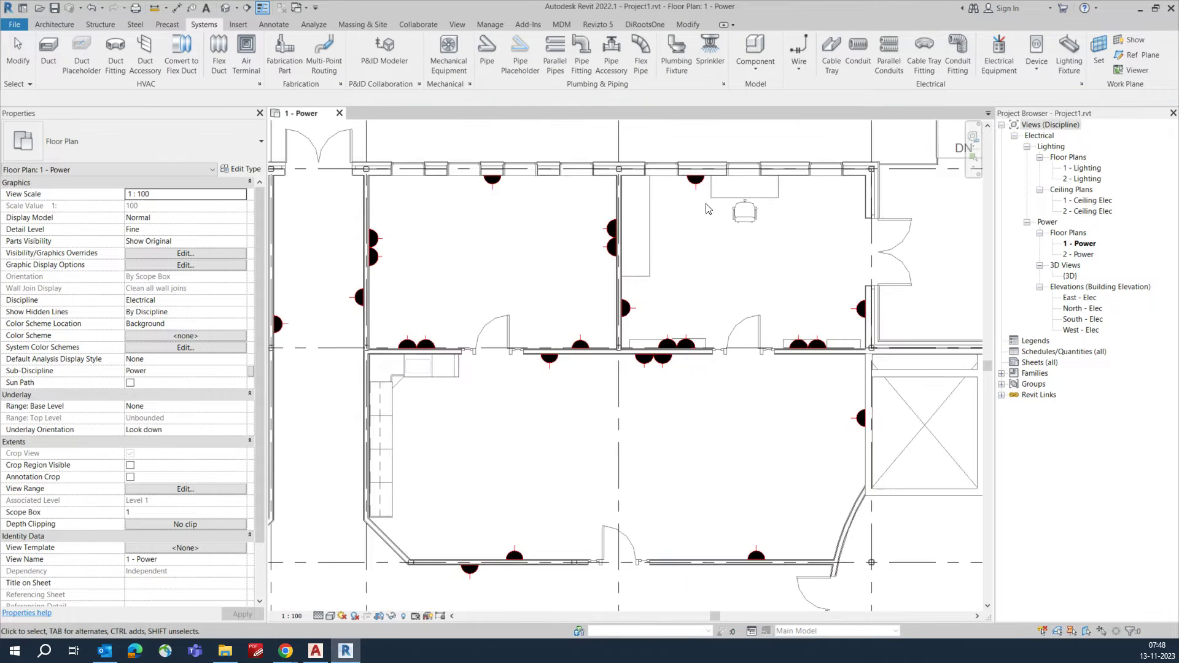
pyautogui.scroll(1, 706, 209)
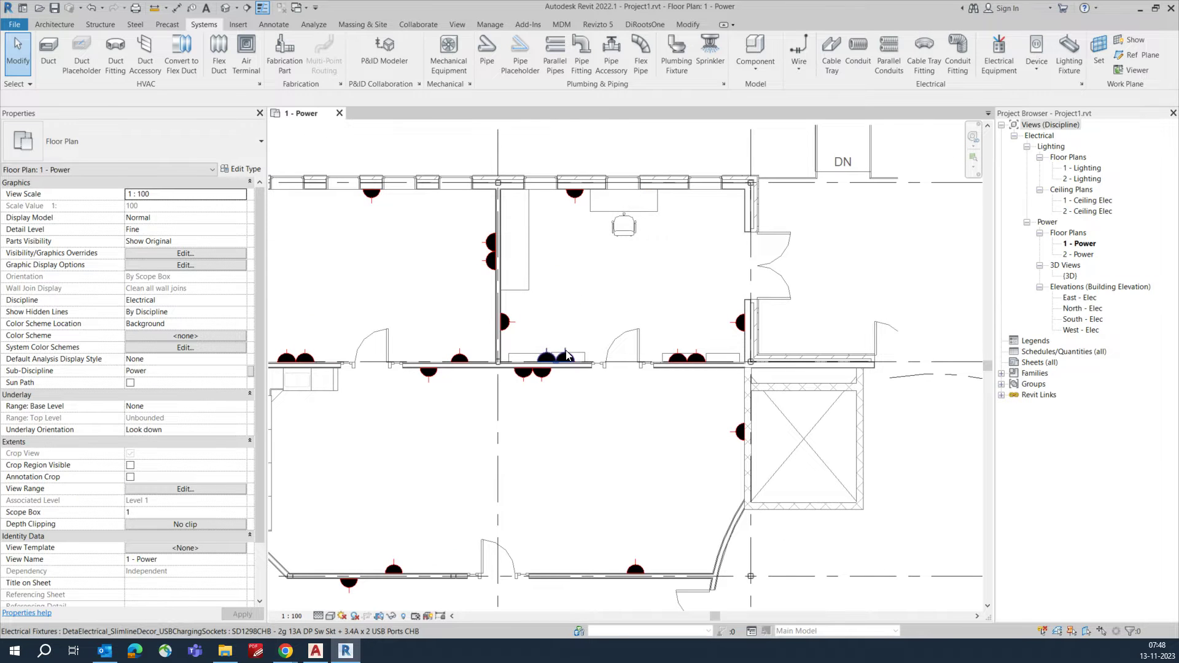
# - Create a 277 V power circuit from the five sockets in the upper room
pyautogui.click(669, 360)
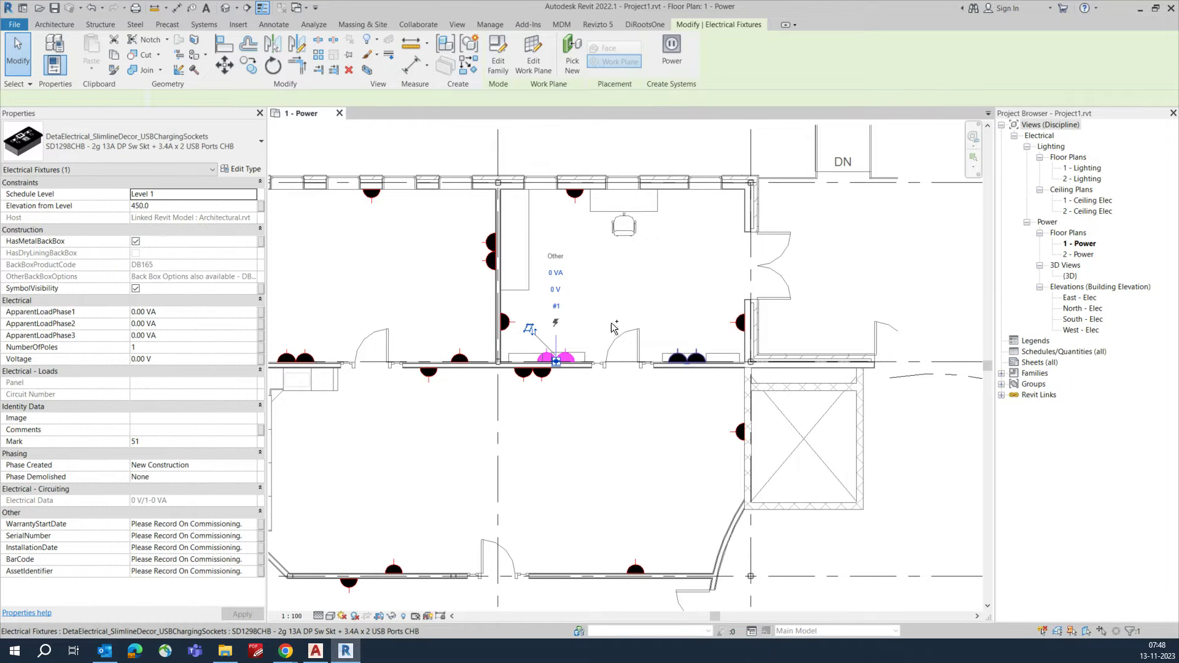
pyautogui.keyDown('ctrl'); pyautogui.click(504, 321); pyautogui.keyUp('ctrl')
pyautogui.keyDown('ctrl'); pyautogui.click(740, 323); pyautogui.keyUp('ctrl')
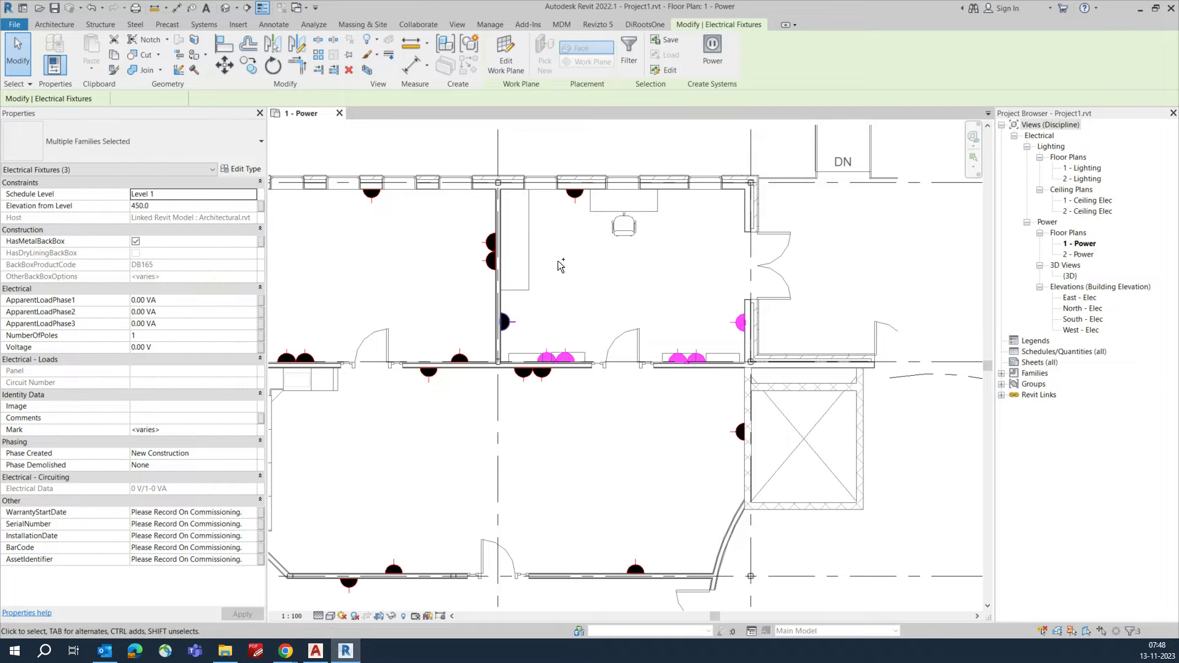
pyautogui.keyDown('ctrl'); pyautogui.click(574, 192); pyautogui.keyUp('ctrl')
pyautogui.keyDown('ctrl'); pyautogui.click(575, 200); pyautogui.keyUp('ctrl')
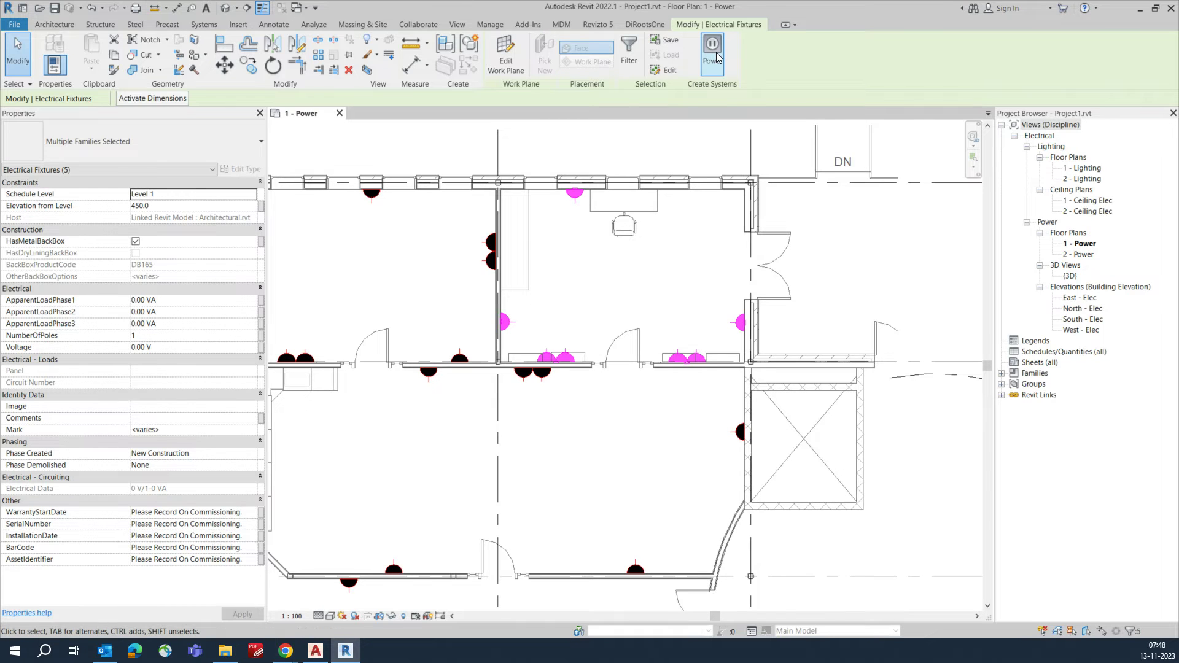
pyautogui.click(713, 54)
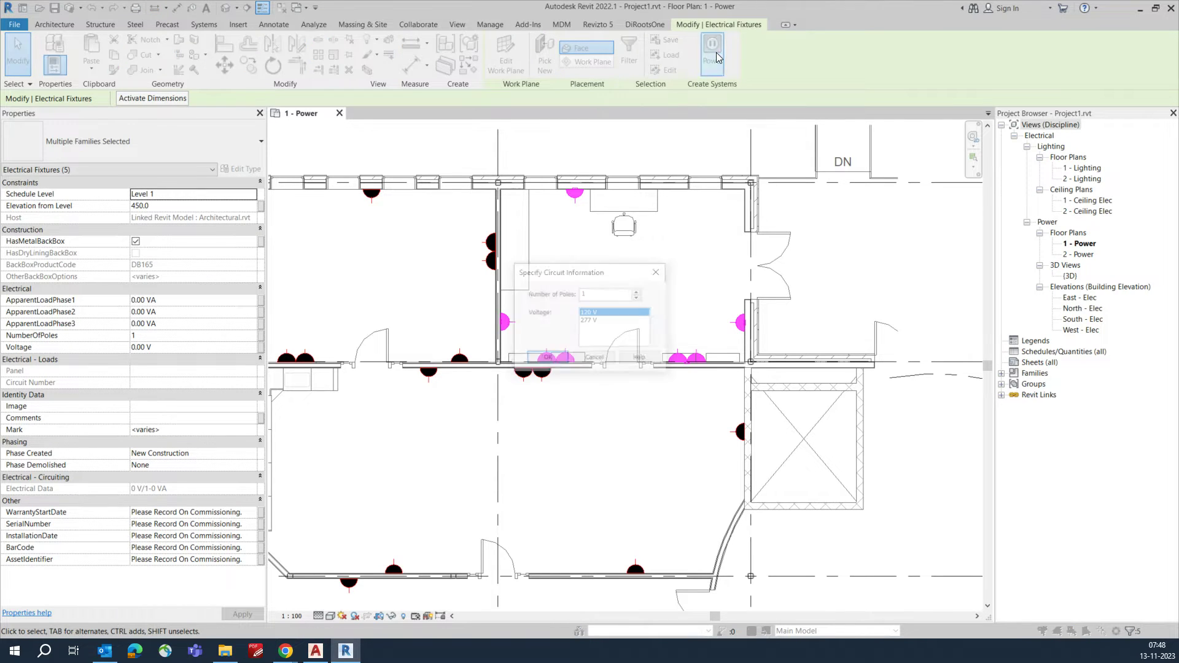
pyautogui.click(595, 321)
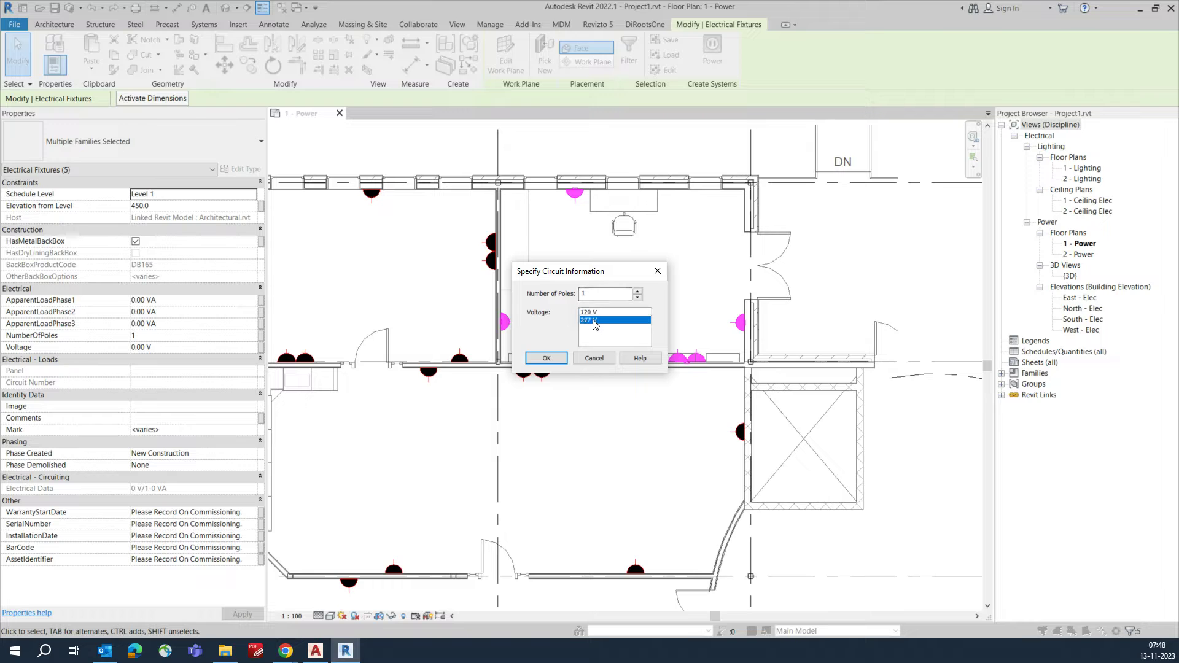
pyautogui.click(547, 358)
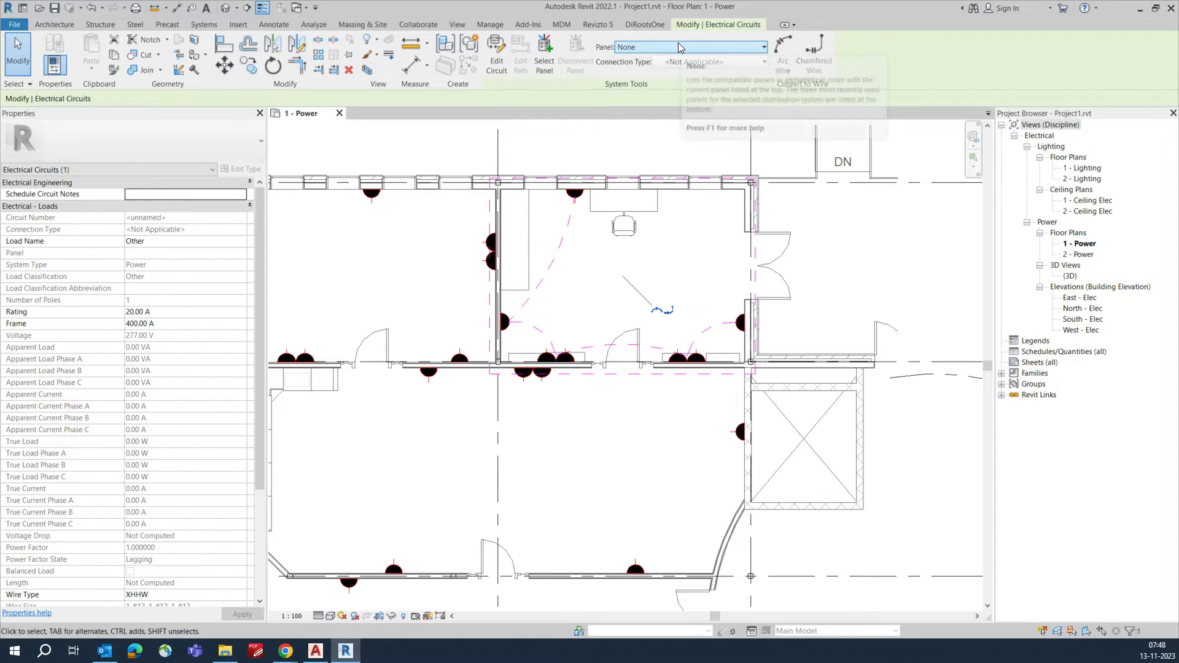
# - Assign the circuit to panel DB-PP-1 and convert it to arc wires
pyautogui.click(678, 44)
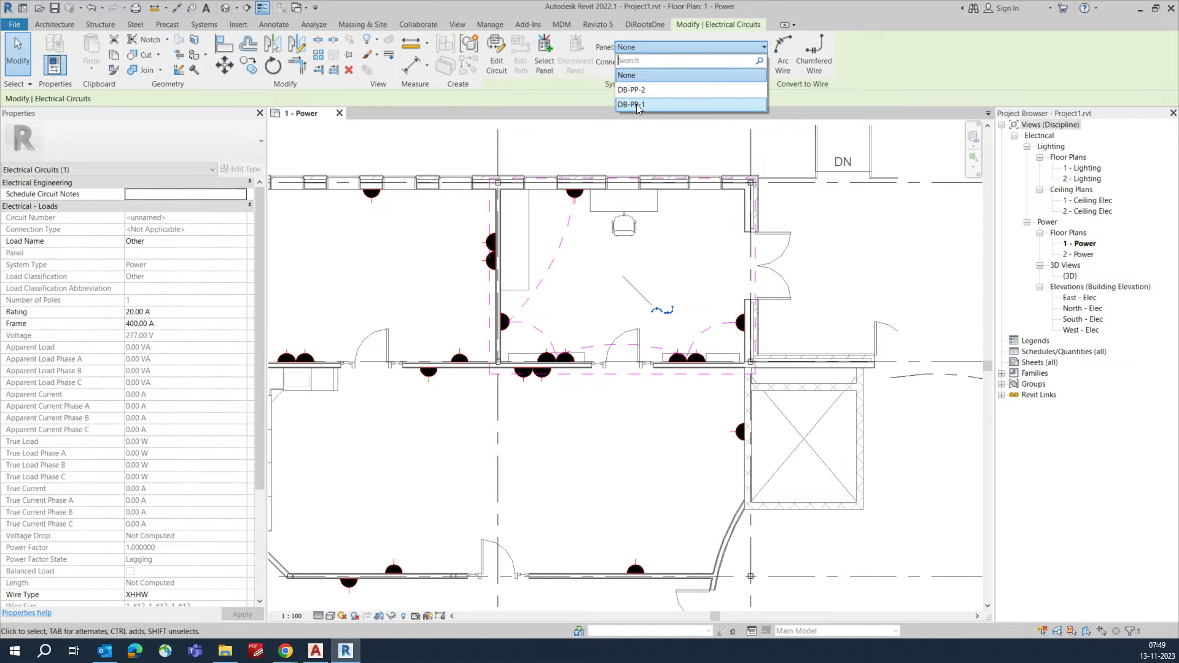
pyautogui.click(639, 106)
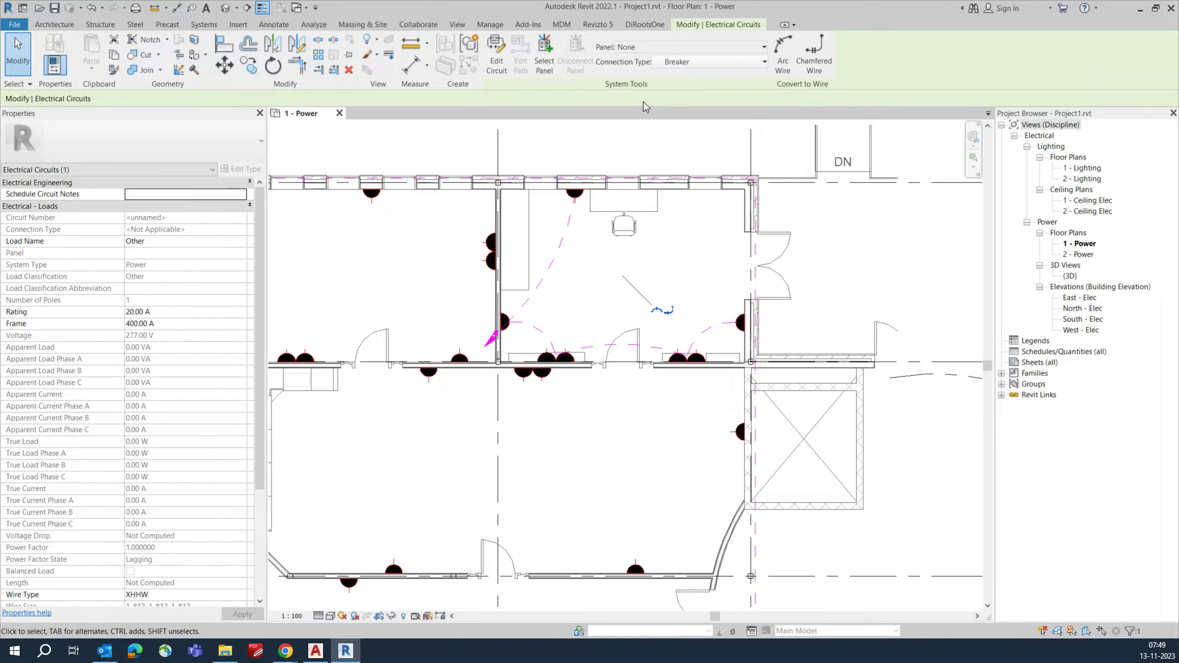
pyautogui.scroll(-2, 643, 212)
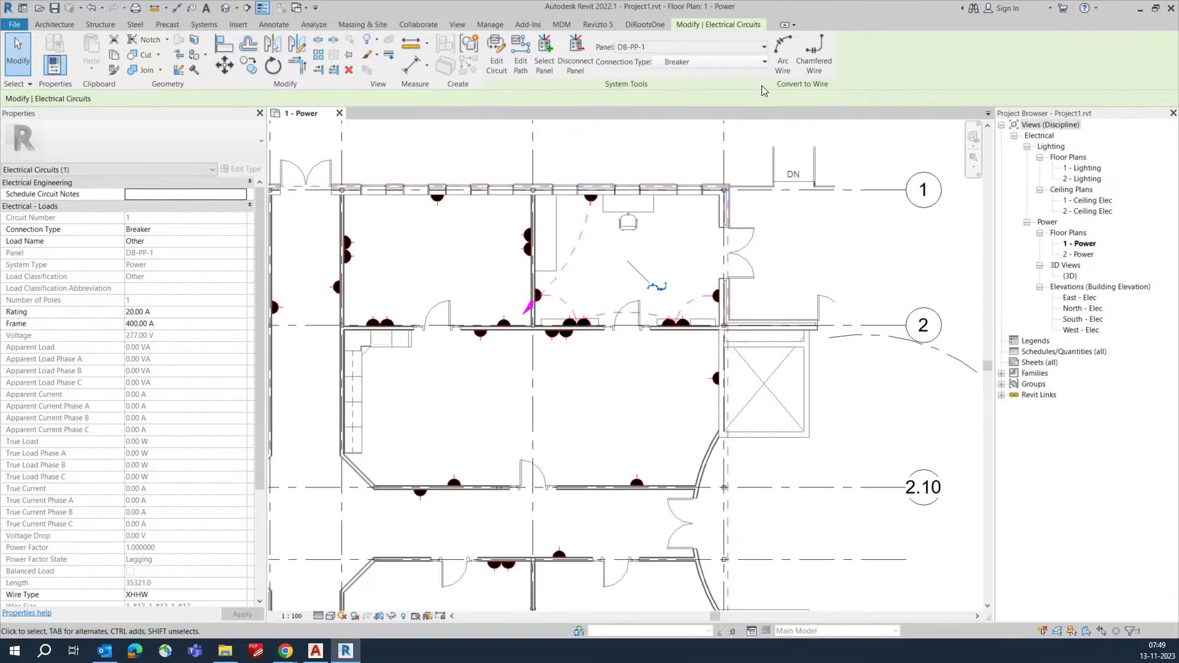
pyautogui.click(784, 51)
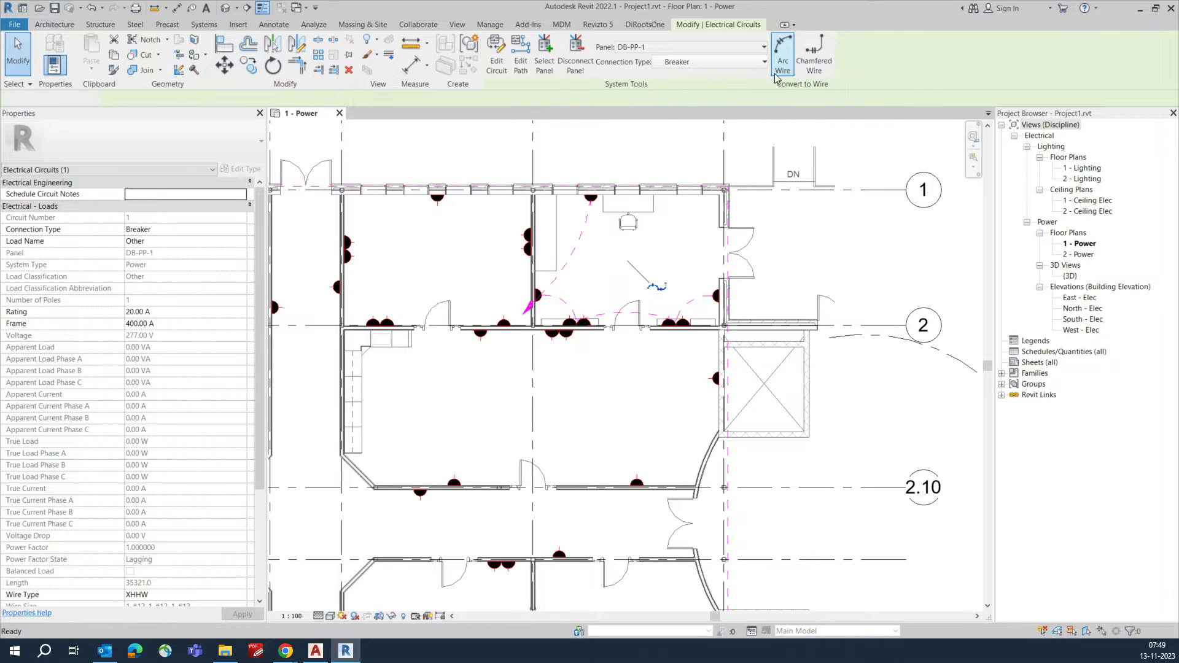
pyautogui.press('Escape')
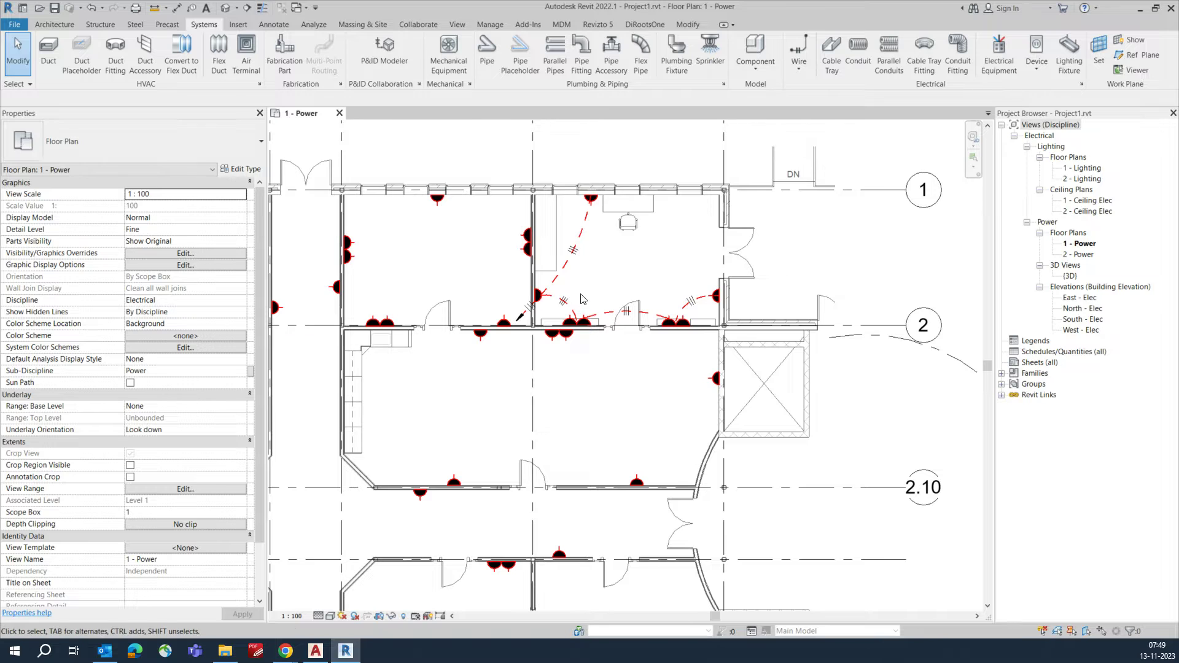
# - Drag the home-run wire's bend point up-left so its arrowed end arcs just past the wall
pyautogui.moveTo(588, 302); pyautogui.dragTo(654, 227, button='middle')
pyautogui.moveTo(584, 239); pyautogui.dragTo(586, 268, button='middle')
pyautogui.click(586, 268)
pyautogui.scroll(2, 586, 273)
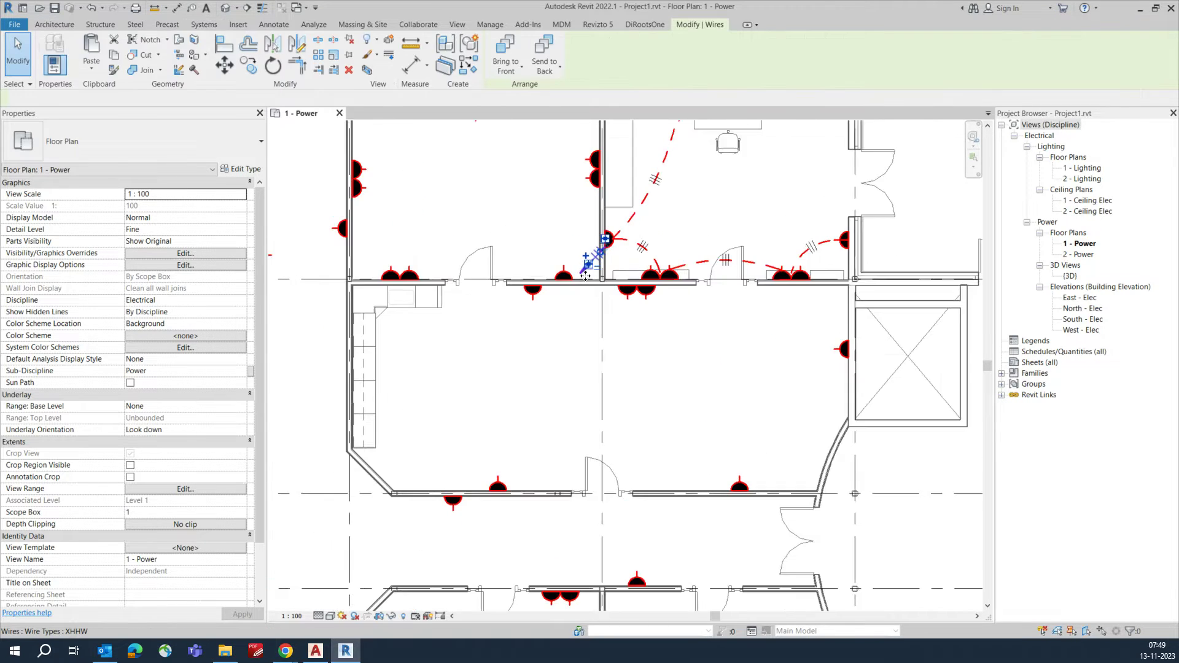
pyautogui.scroll(-2, 599, 295)
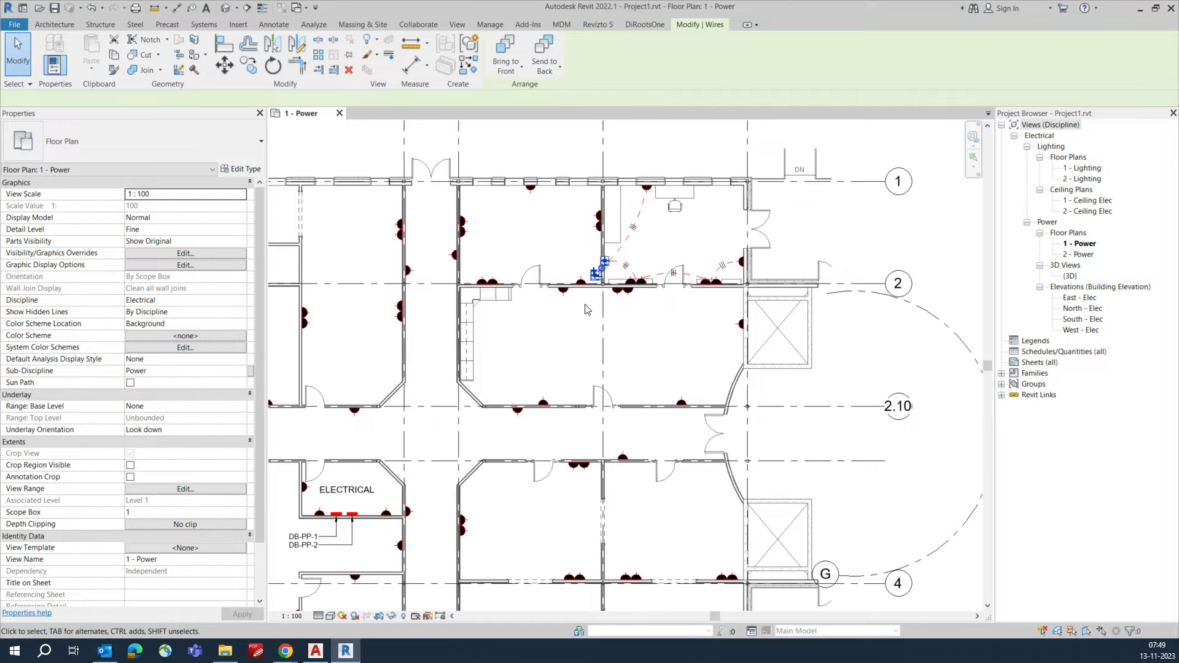
pyautogui.scroll(4, 595, 276)
pyautogui.moveTo(582, 261); pyautogui.dragTo(613, 213)
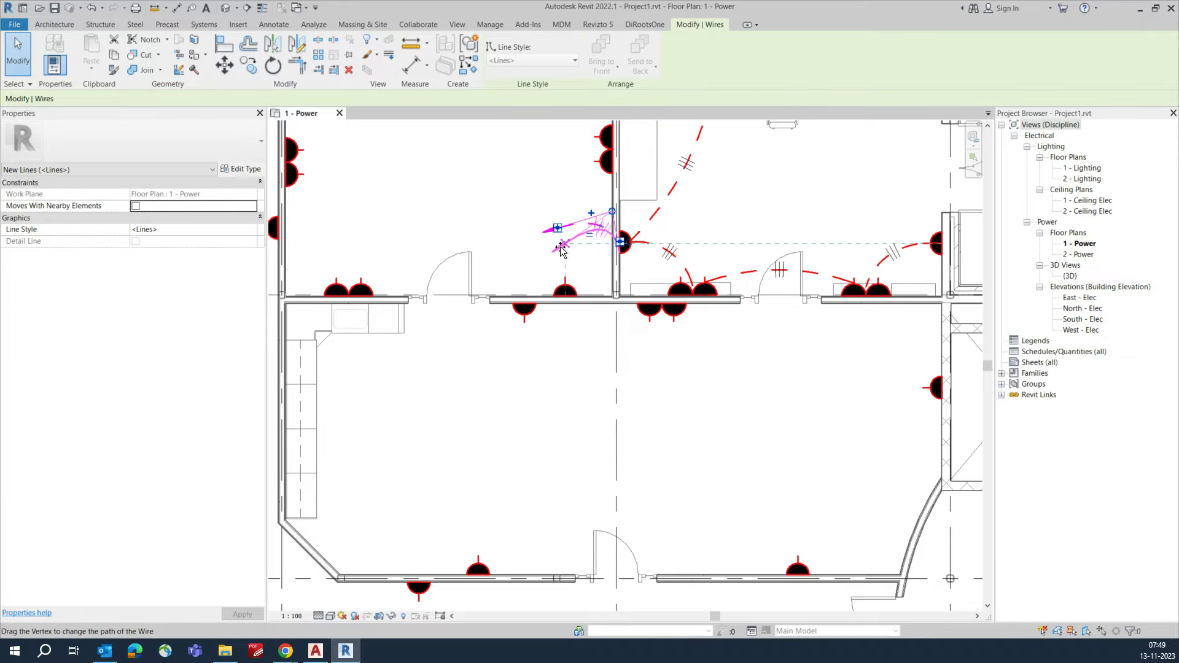
pyautogui.scroll(-4, 571, 280)
pyautogui.click(561, 303)
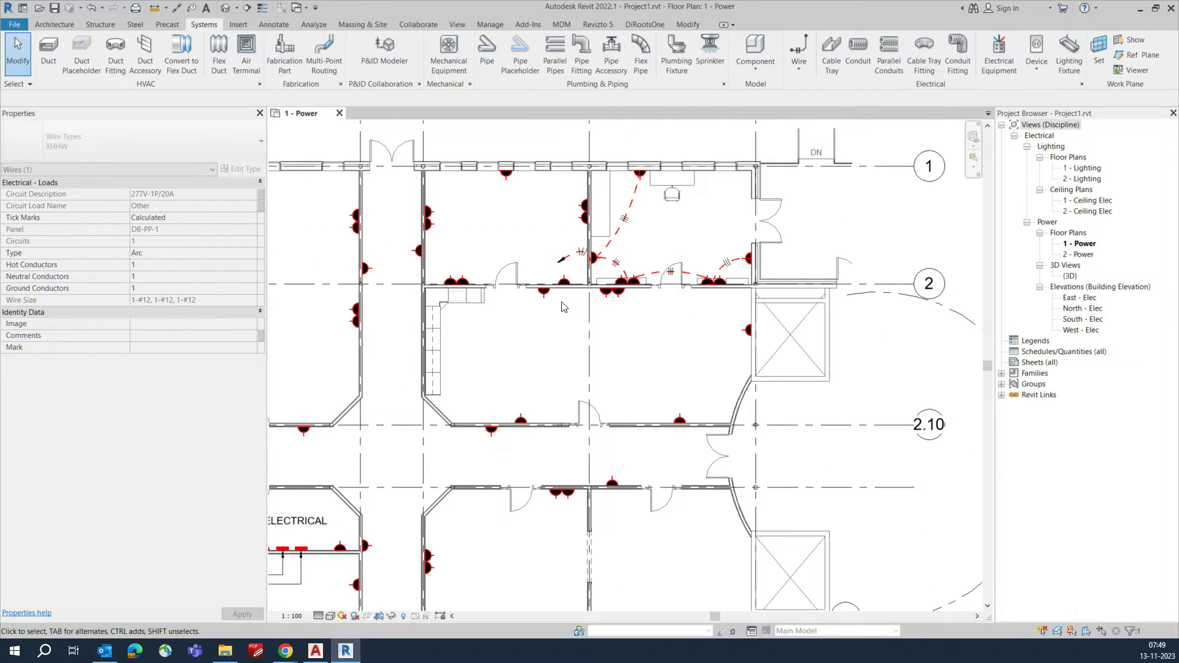
pyautogui.moveTo(561, 302); pyautogui.dragTo(724, 237, button='middle')
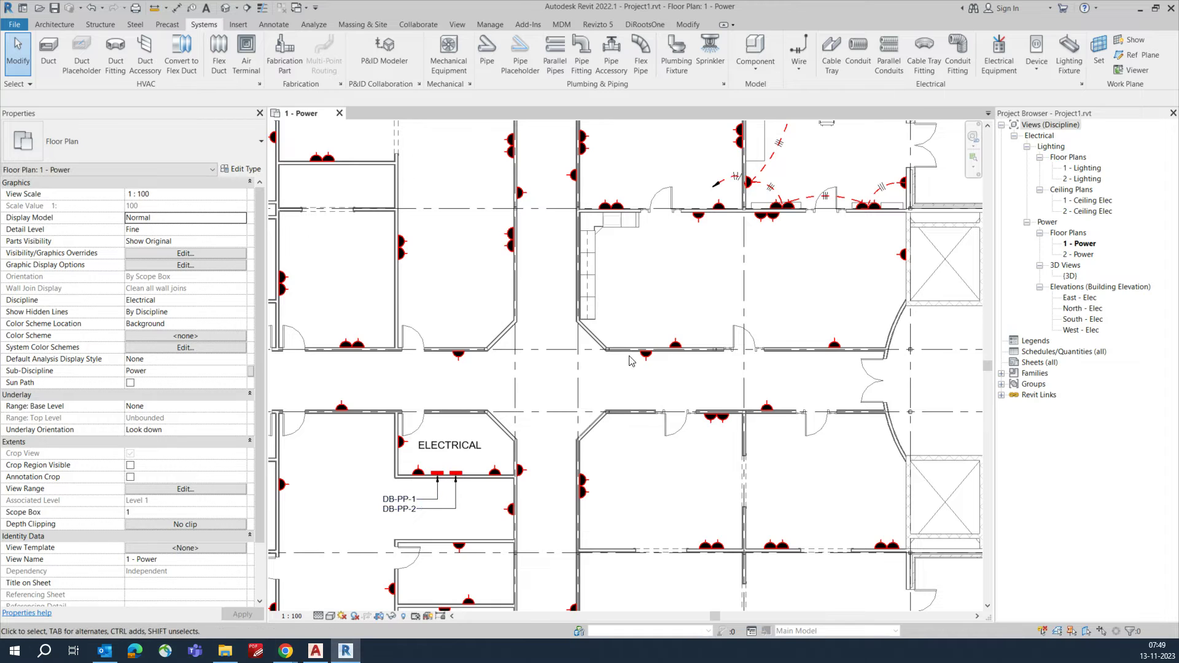
pyautogui.scroll(-1, 553, 362)
pyautogui.scroll(1, 634, 325)
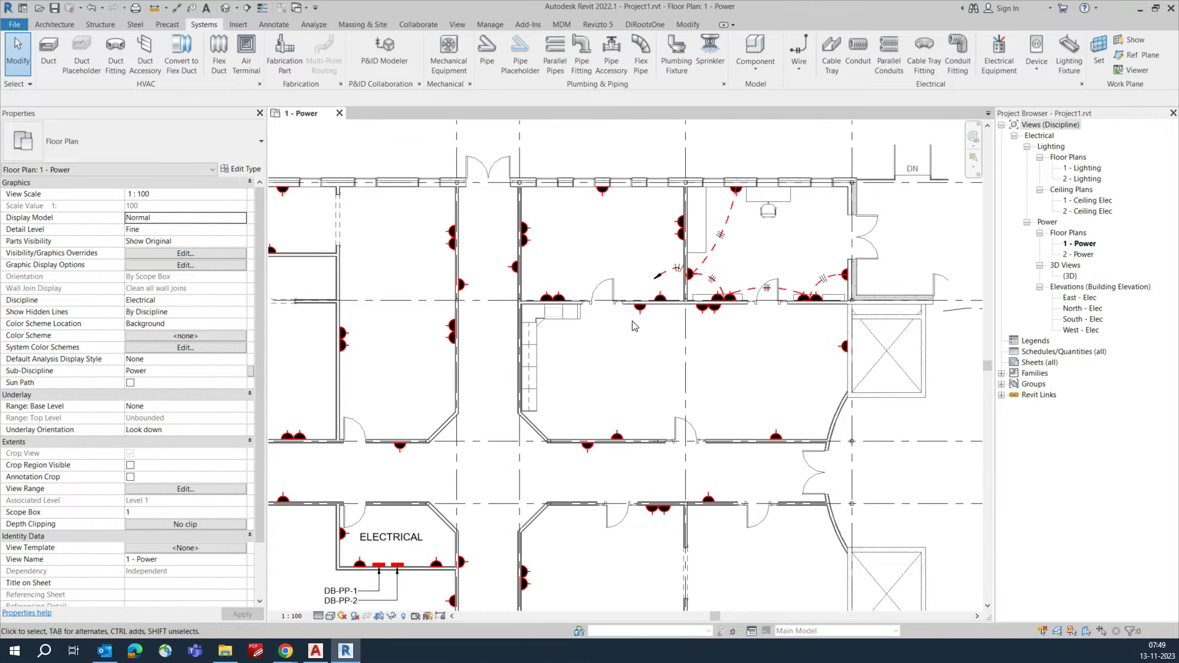
# - Circuit the next room's five sockets at 277 V and draw them as arc wires
pyautogui.click(660, 299)
pyautogui.keyDown('ctrl'); pyautogui.click(552, 298); pyautogui.keyUp('ctrl')
pyautogui.keyDown('ctrl'); pyautogui.click(524, 233); pyautogui.keyUp('ctrl')
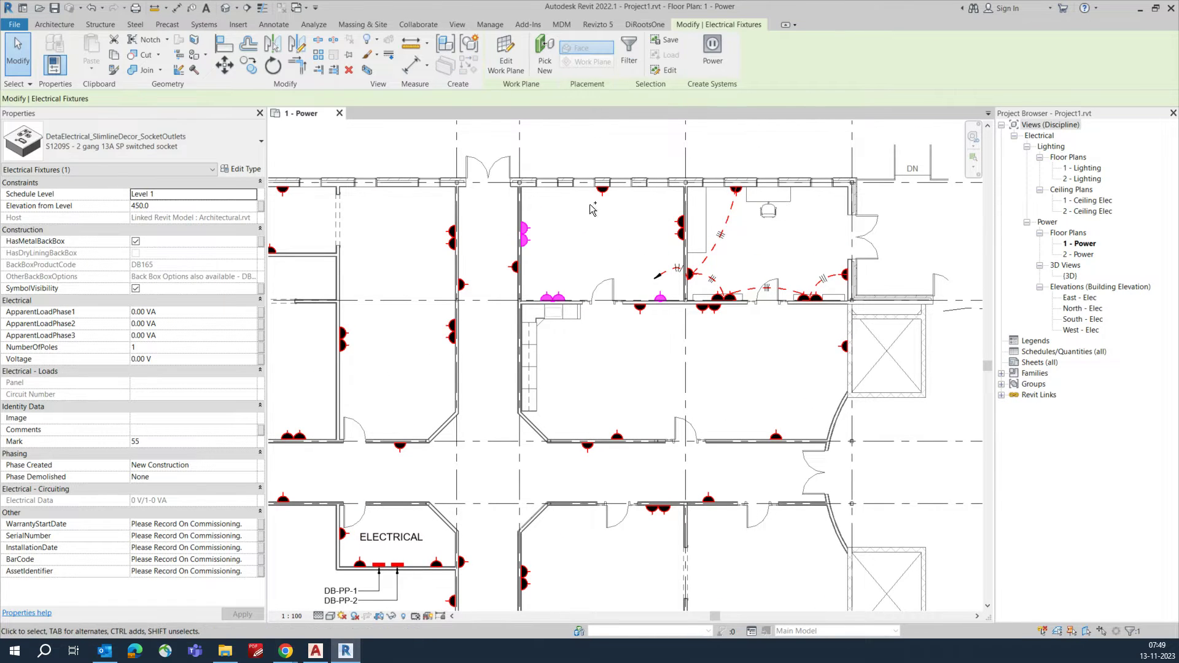
pyautogui.keyDown('ctrl'); pyautogui.click(602, 195); pyautogui.keyUp('ctrl')
pyautogui.keyDown('ctrl'); pyautogui.click(680, 227); pyautogui.keyUp('ctrl')
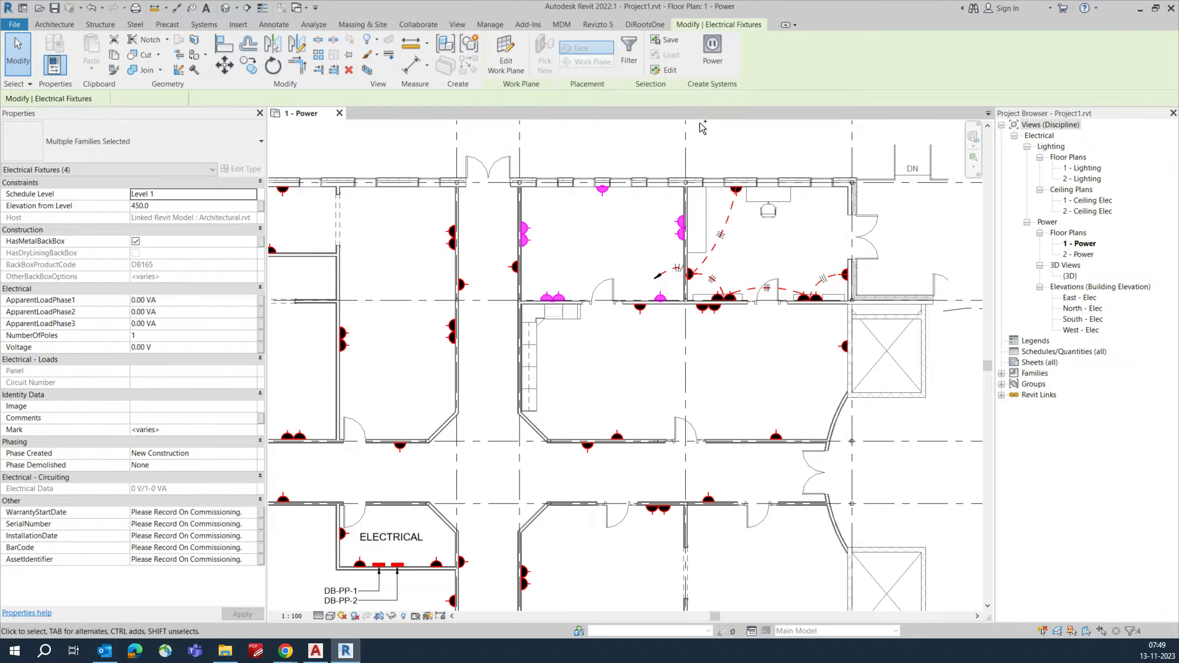
pyautogui.click(712, 54)
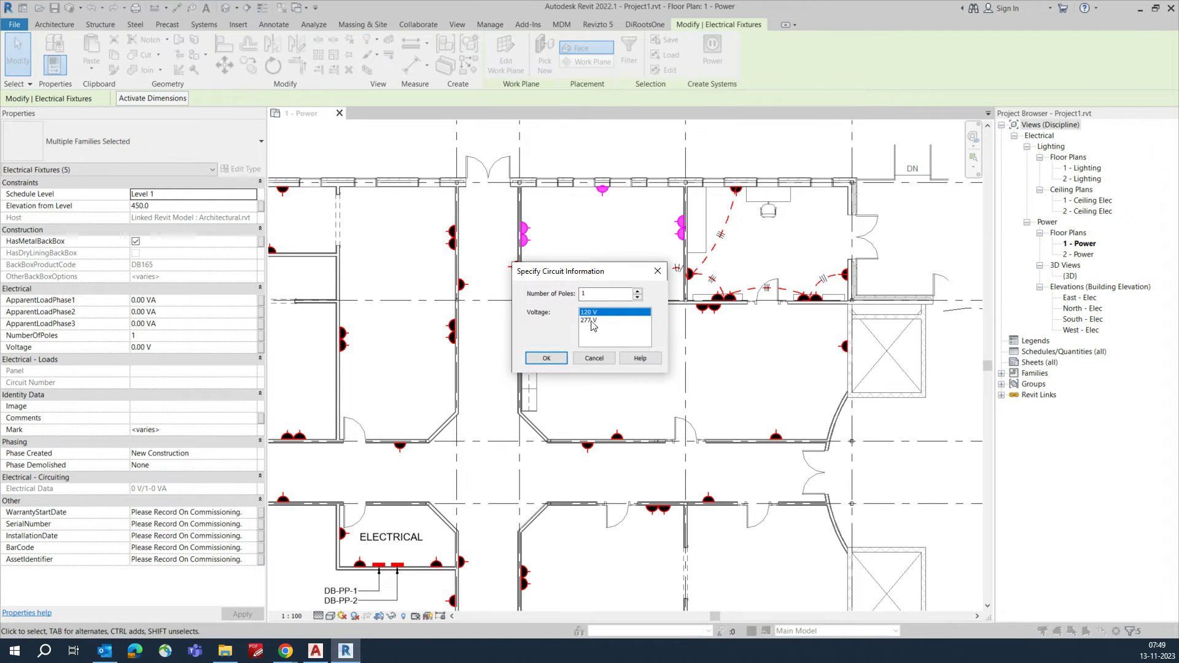
pyautogui.click(594, 320)
pyautogui.click(545, 358)
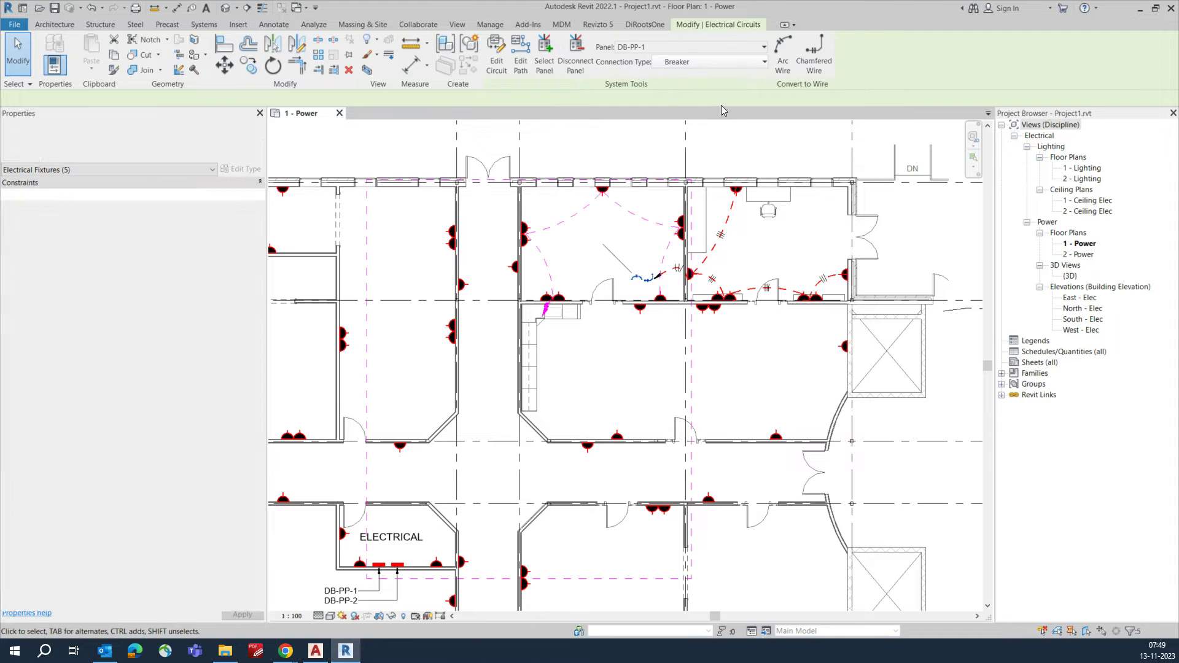
pyautogui.click(783, 44)
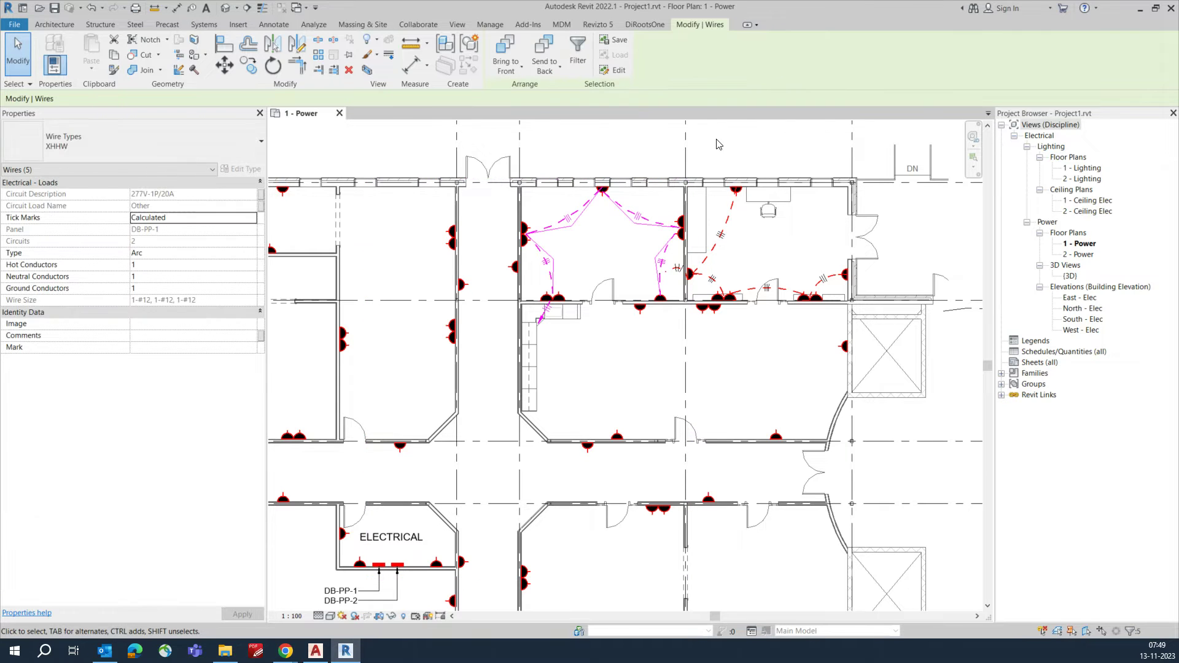
pyautogui.press('Escape')
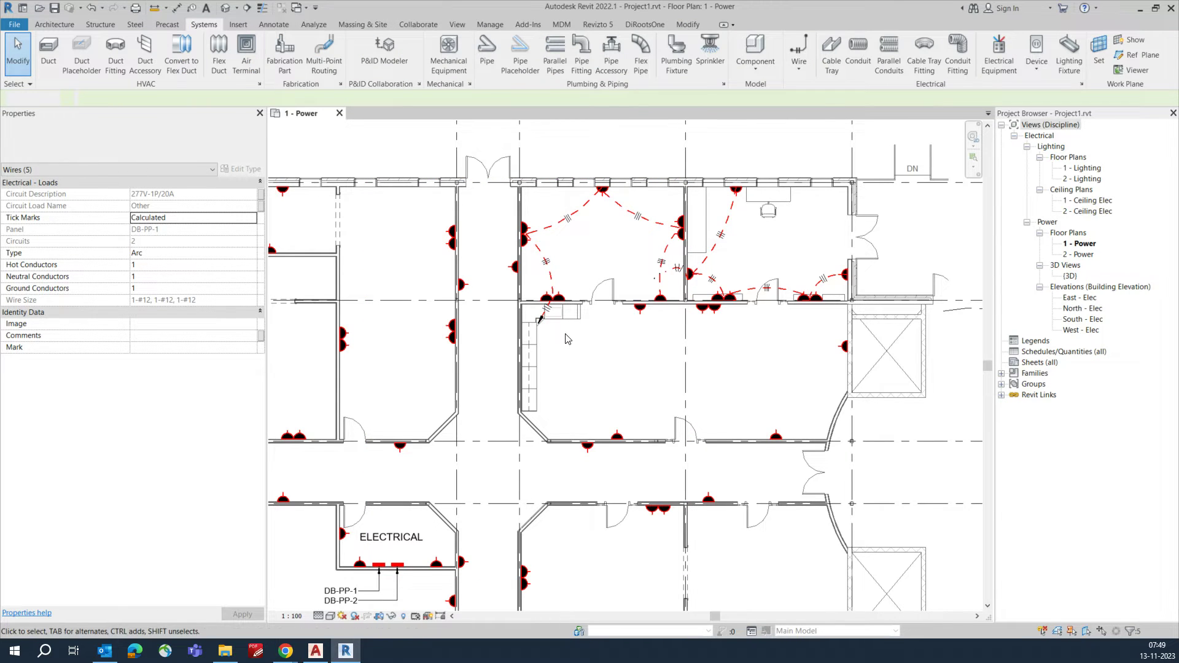
pyautogui.scroll(-2, 566, 339)
pyautogui.scroll(2, 589, 275)
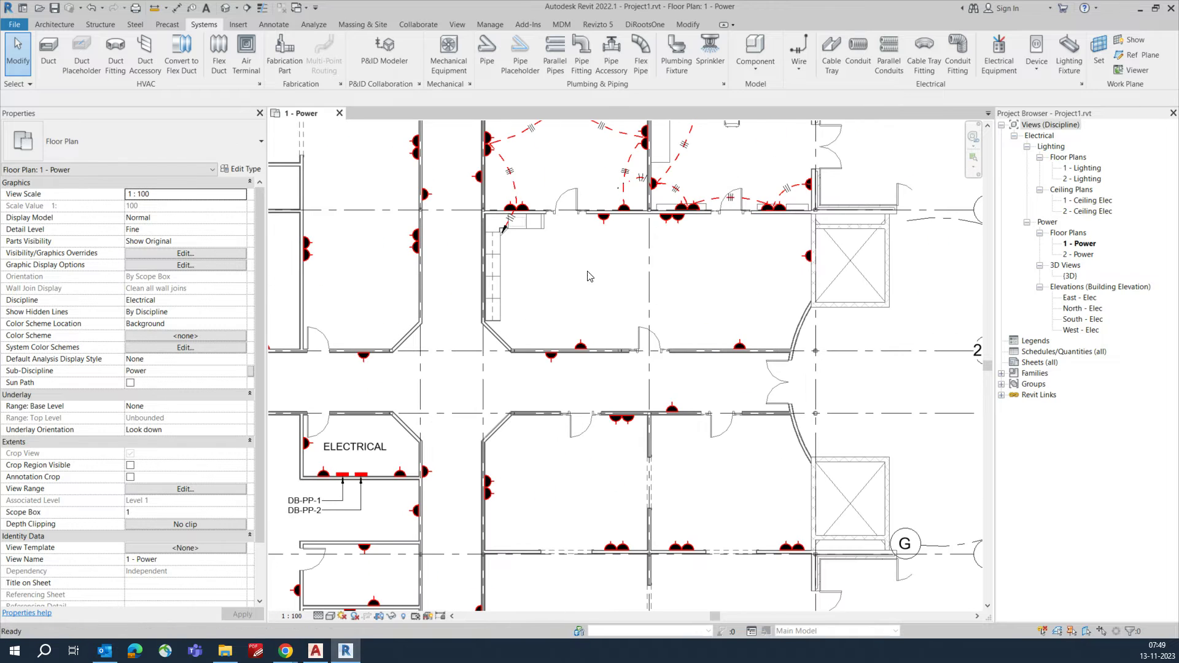
# - Create another 277 V circuit from six more sockets and convert it to arc wires
pyautogui.click(604, 217)
pyautogui.keyDown('ctrl'); pyautogui.click(580, 347); pyautogui.keyUp('ctrl')
pyautogui.keyDown('ctrl'); pyautogui.click(678, 217); pyautogui.keyUp('ctrl')
pyautogui.keyDown('ctrl'); pyautogui.click(667, 216); pyautogui.keyUp('ctrl')
pyautogui.keyDown('ctrl'); pyautogui.click(740, 347); pyautogui.keyUp('ctrl')
pyautogui.keyDown('ctrl'); pyautogui.click(808, 255); pyautogui.keyUp('ctrl')
pyautogui.click(711, 49)
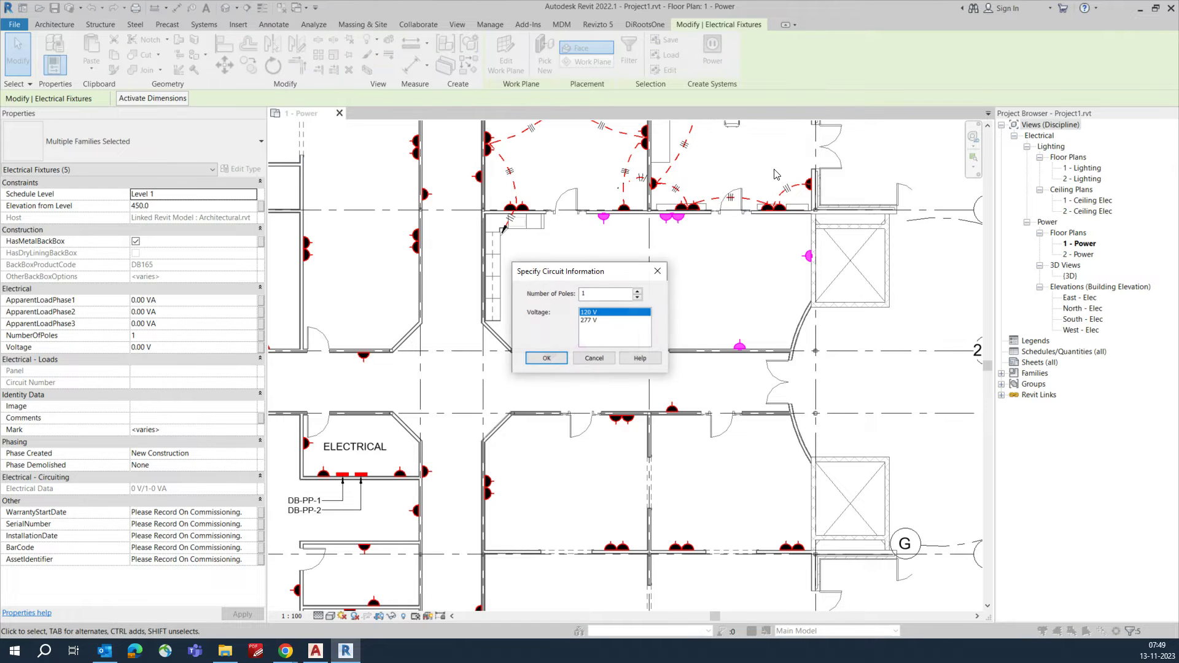
pyautogui.click(590, 320)
pyautogui.click(544, 358)
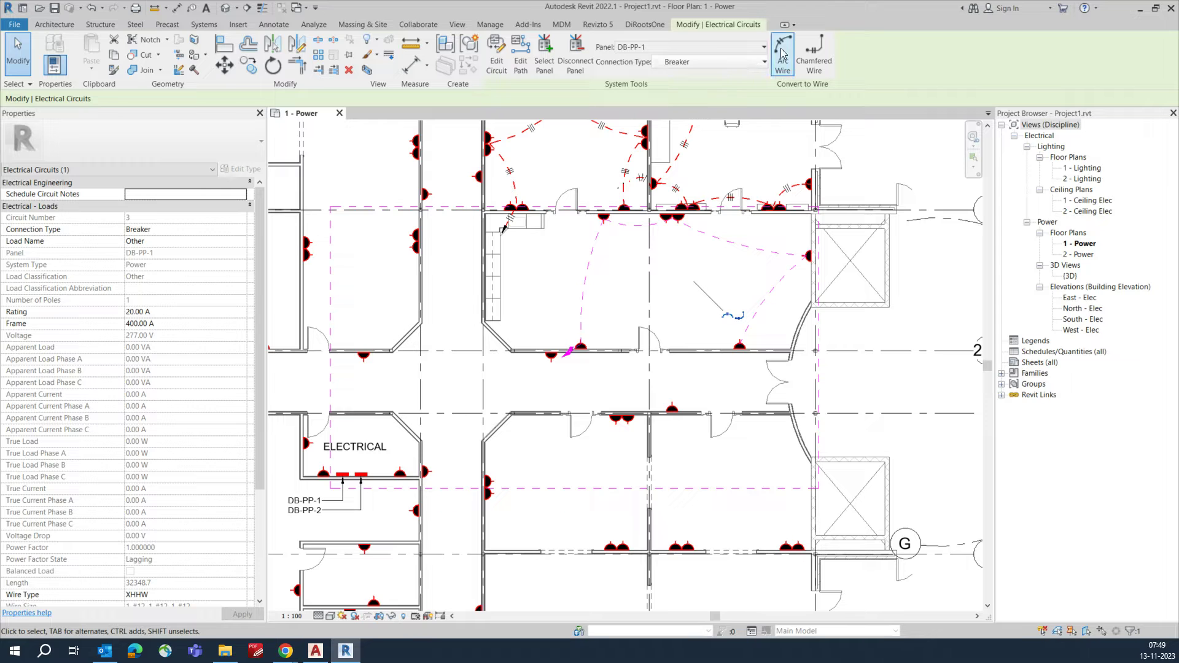
pyautogui.click(783, 49)
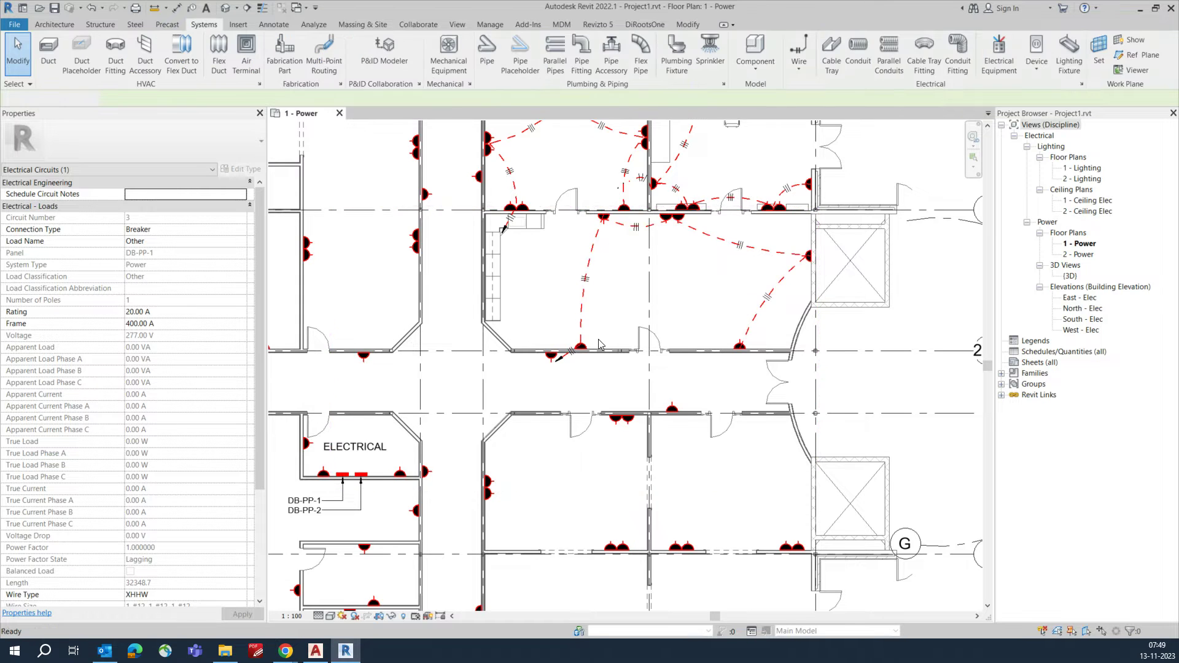
pyautogui.scroll(-2, 624, 330)
pyautogui.moveTo(623, 331); pyautogui.dragTo(756, 344, button='middle')
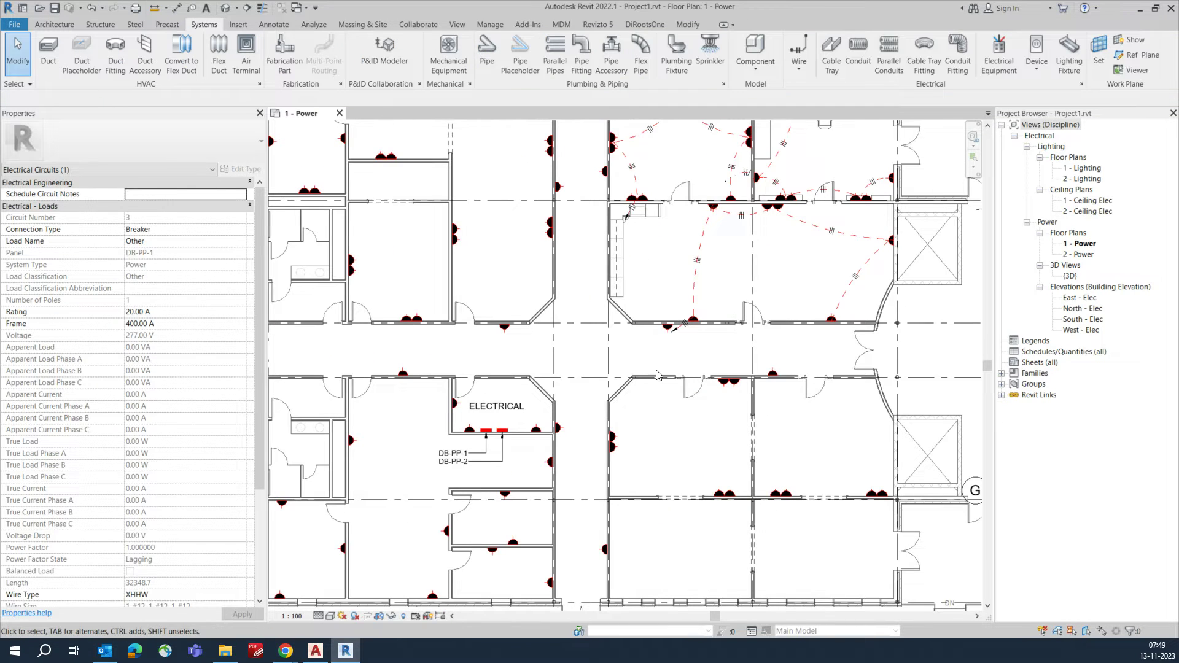
# - Select the three sockets on the walls of the room west of grid B
pyautogui.press('Escape')
pyautogui.scroll(2, 582, 351)
pyautogui.scroll(-2, 582, 351)
pyautogui.moveTo(582, 351); pyautogui.dragTo(577, 419, button='middle')
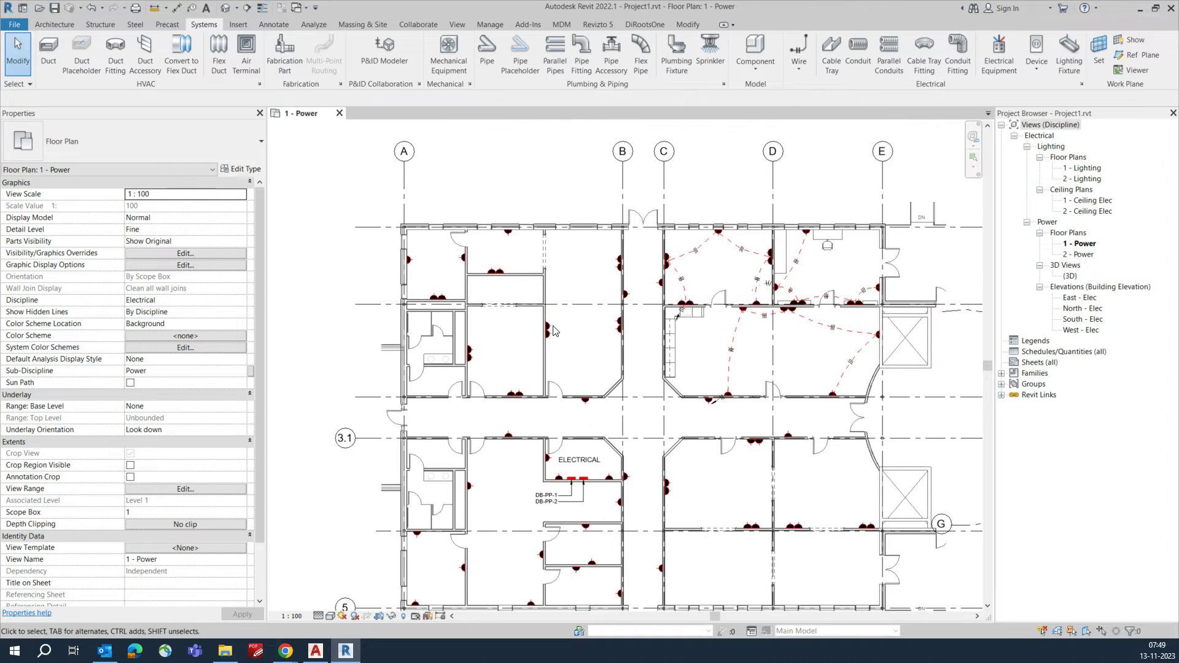
pyautogui.scroll(2, 527, 309)
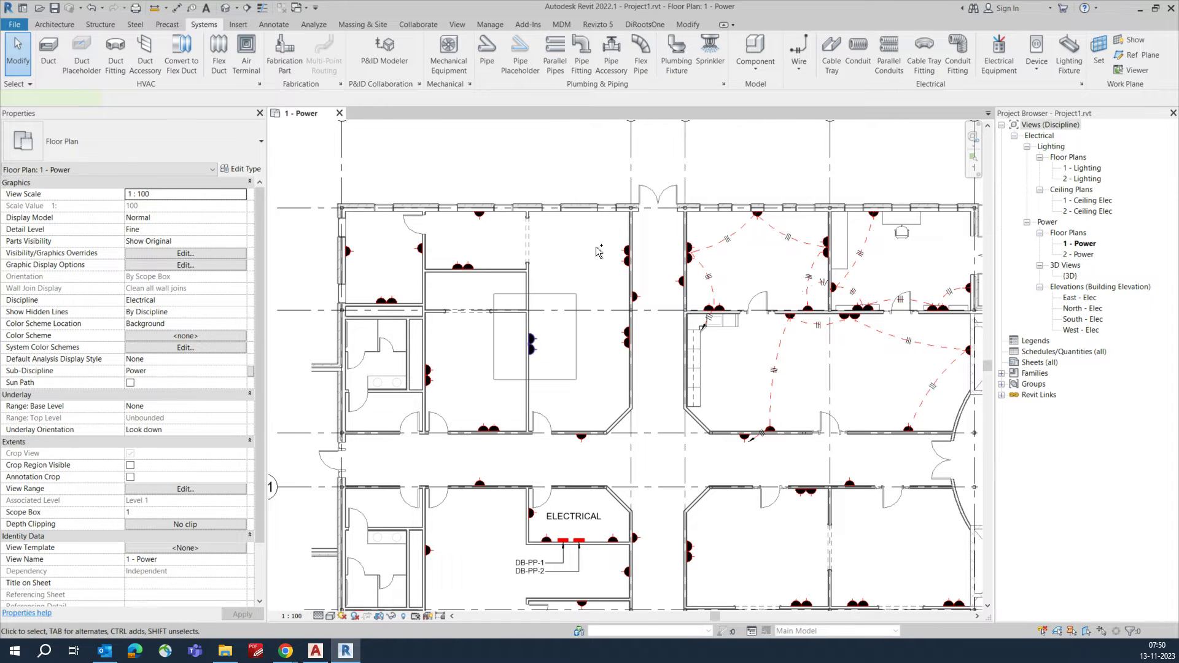
pyautogui.click(530, 344)
pyautogui.keyDown('ctrl'); pyautogui.click(627, 339); pyautogui.keyUp('ctrl')
pyautogui.keyDown('ctrl'); pyautogui.click(627, 256); pyautogui.keyUp('ctrl')
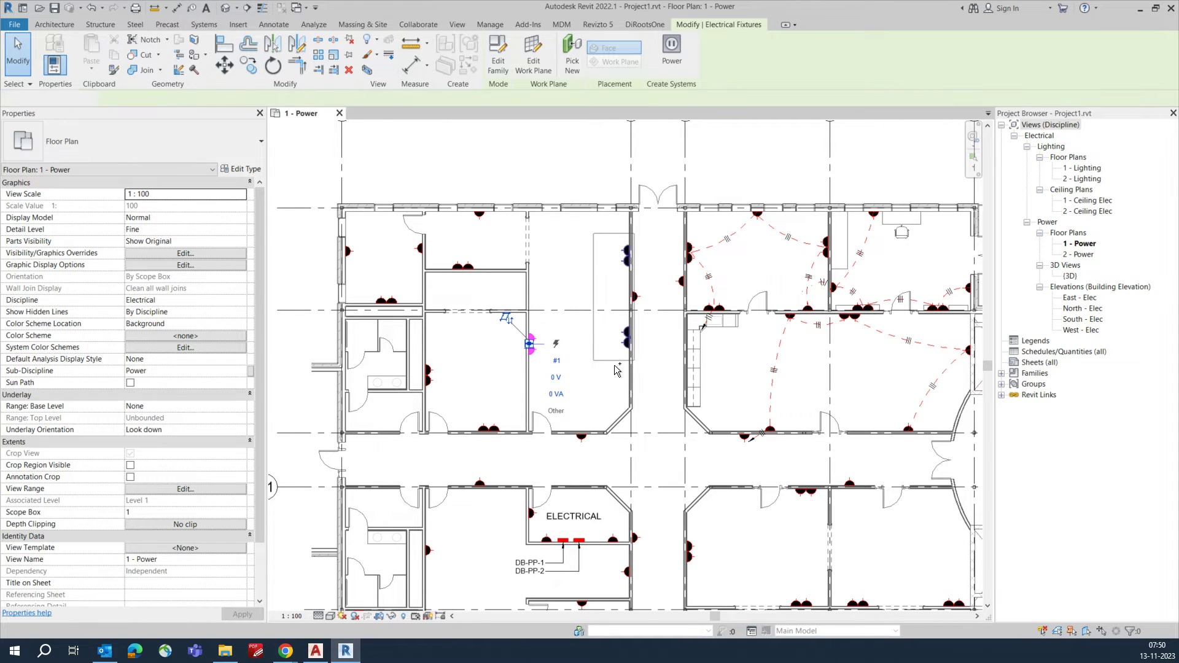
# - Make them a 277 V power circuit, circuit 4 on DB-PP-1
pyautogui.click(741, 53)
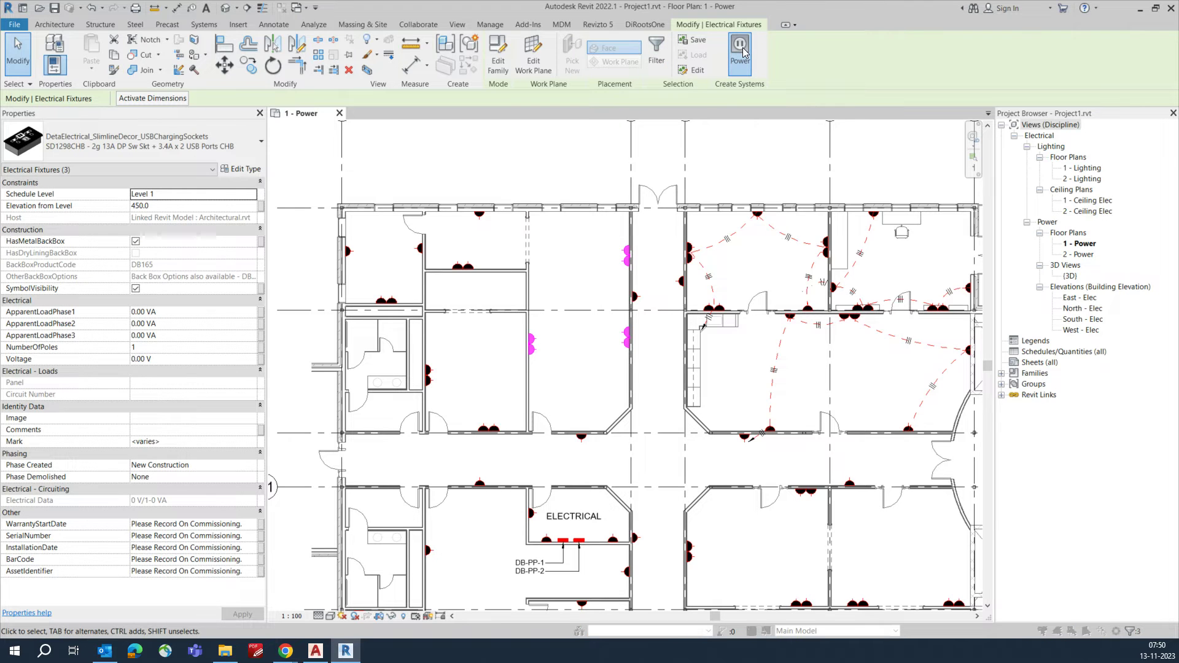
pyautogui.click(590, 320)
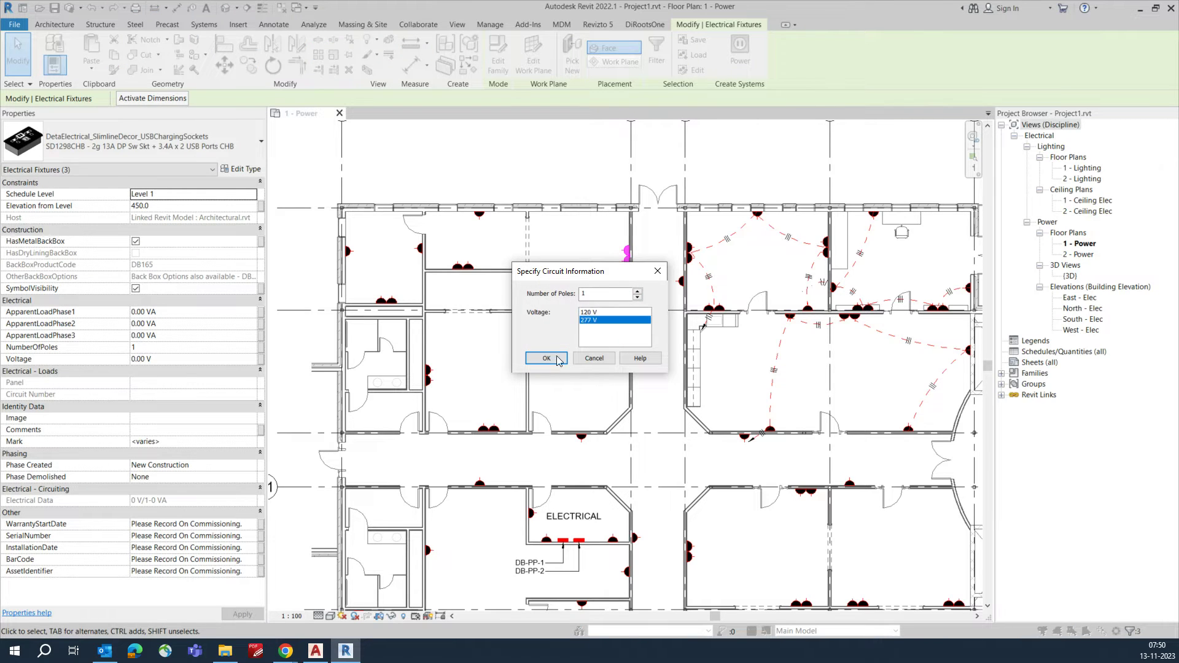
pyautogui.click(547, 359)
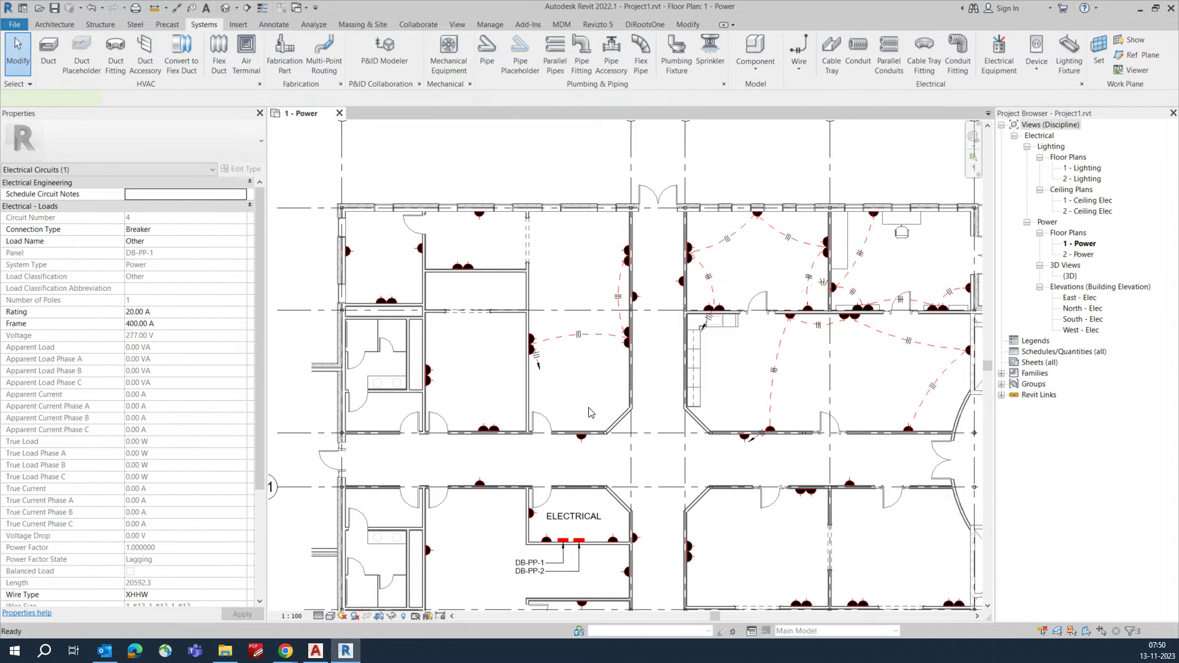
pyautogui.scroll(-2, 580, 368)
pyautogui.scroll(2, 485, 430)
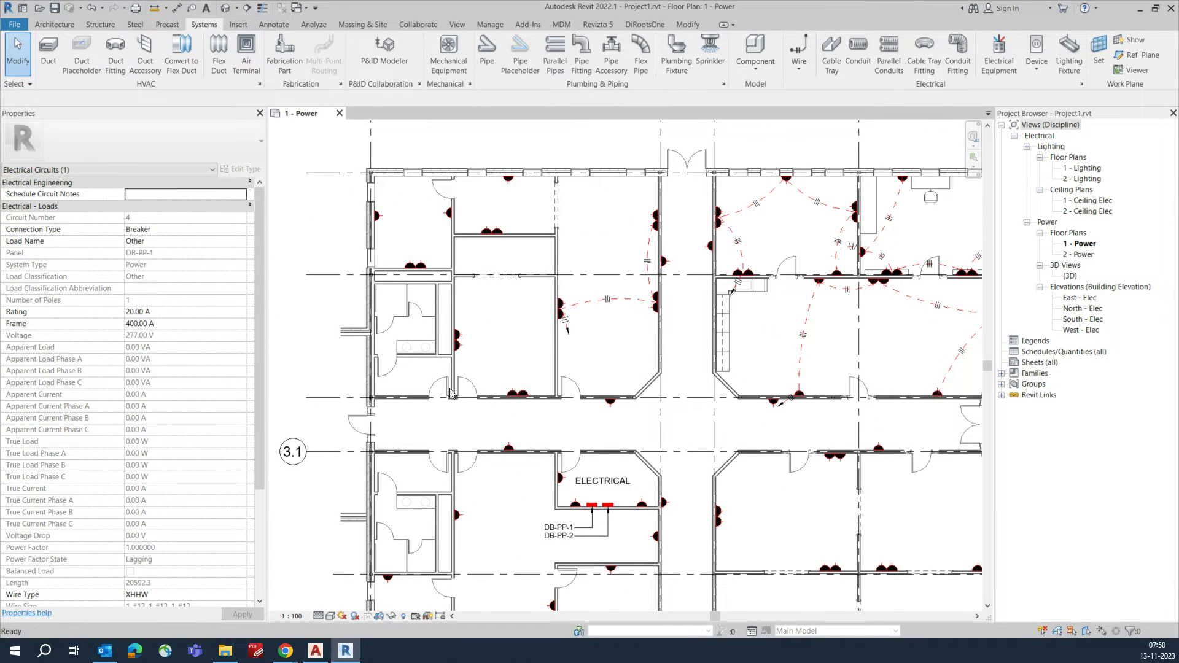
pyautogui.scroll(-2, 452, 393)
pyautogui.press('Escape')
pyautogui.scroll(1, 388, 283)
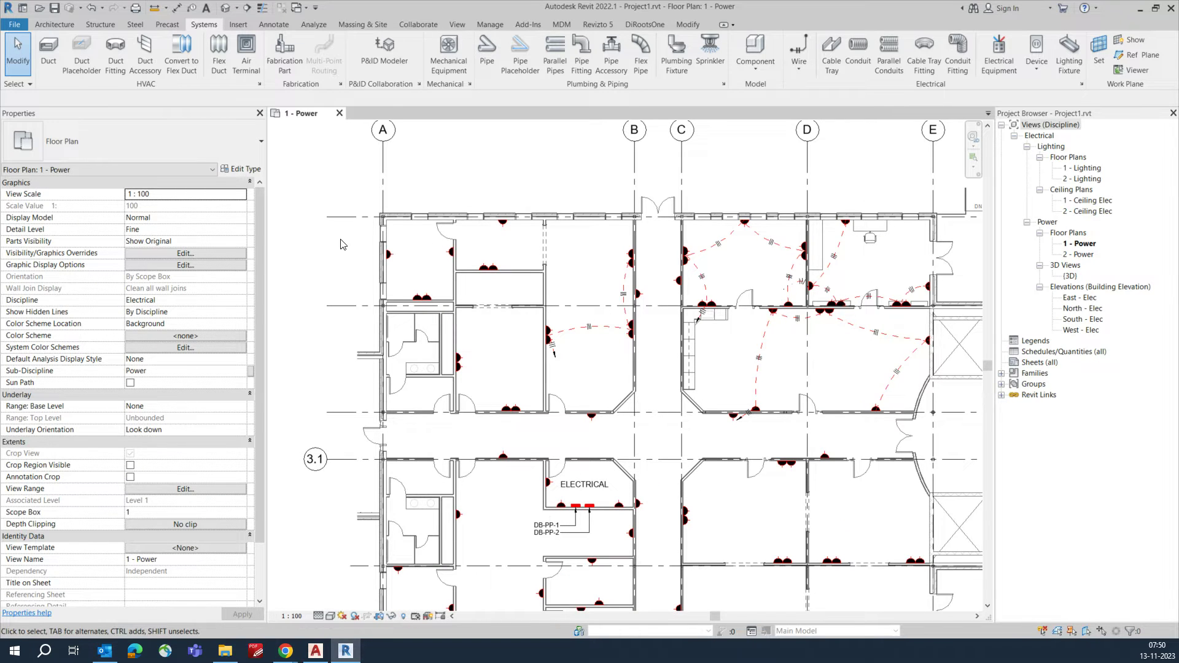
# - Wire the three sockets in the room near grid A as circuit 5 with arc wires
pyautogui.moveTo(356, 202); pyautogui.dragTo(485, 306)
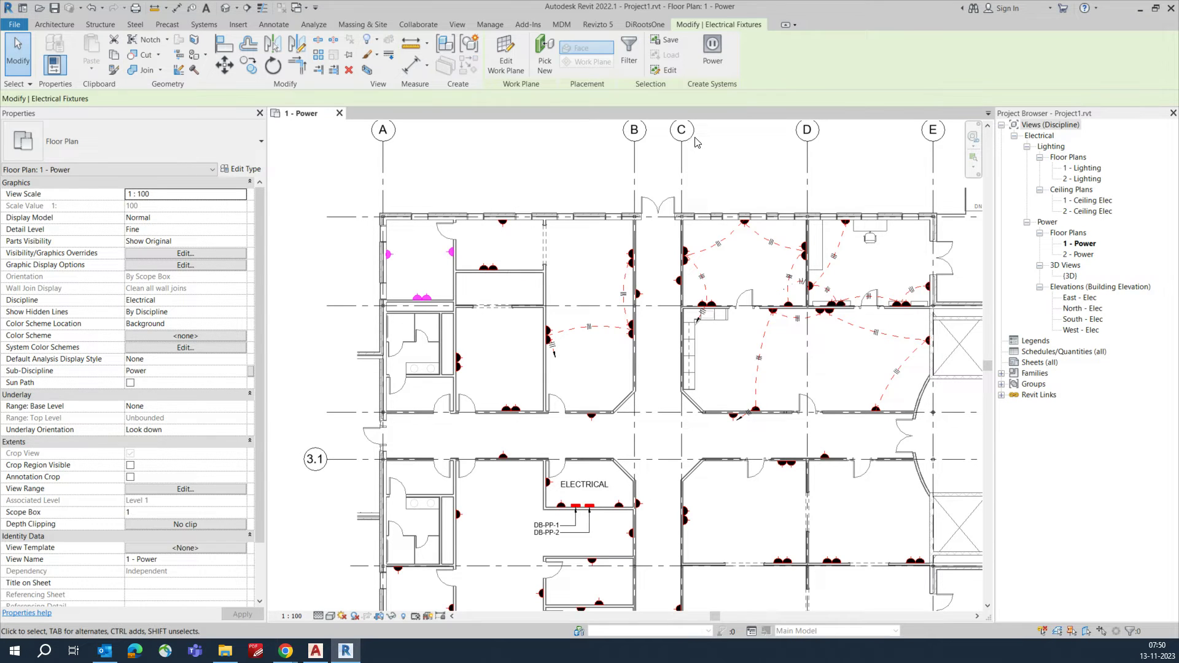
pyautogui.click(713, 51)
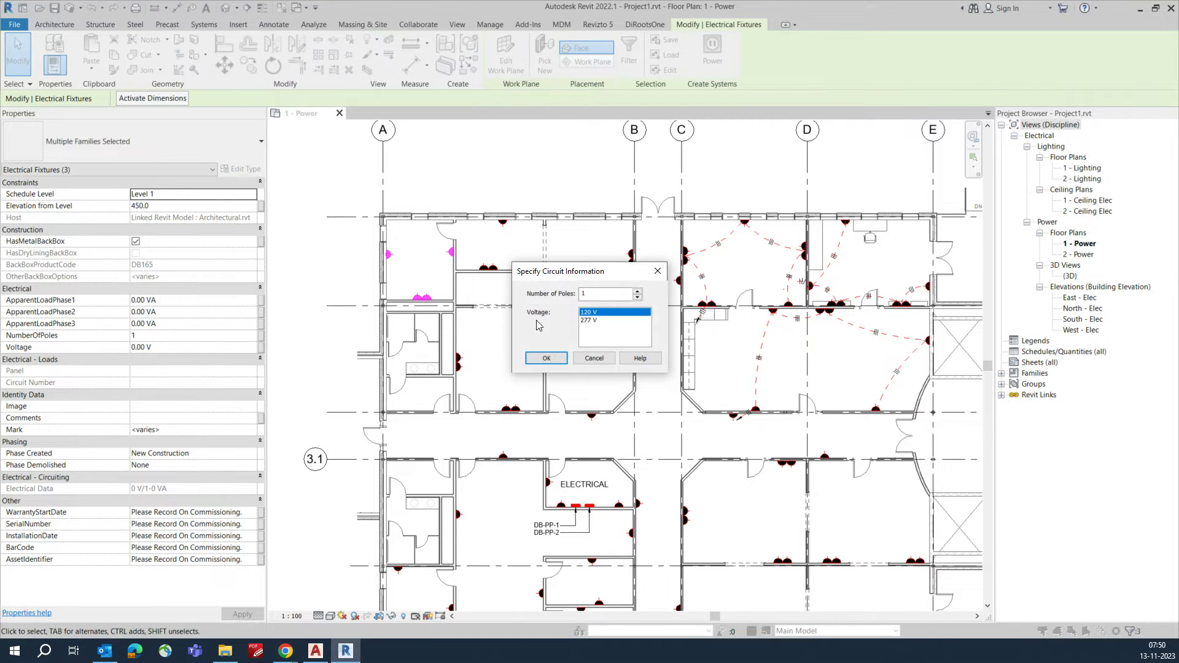
pyautogui.click(546, 359)
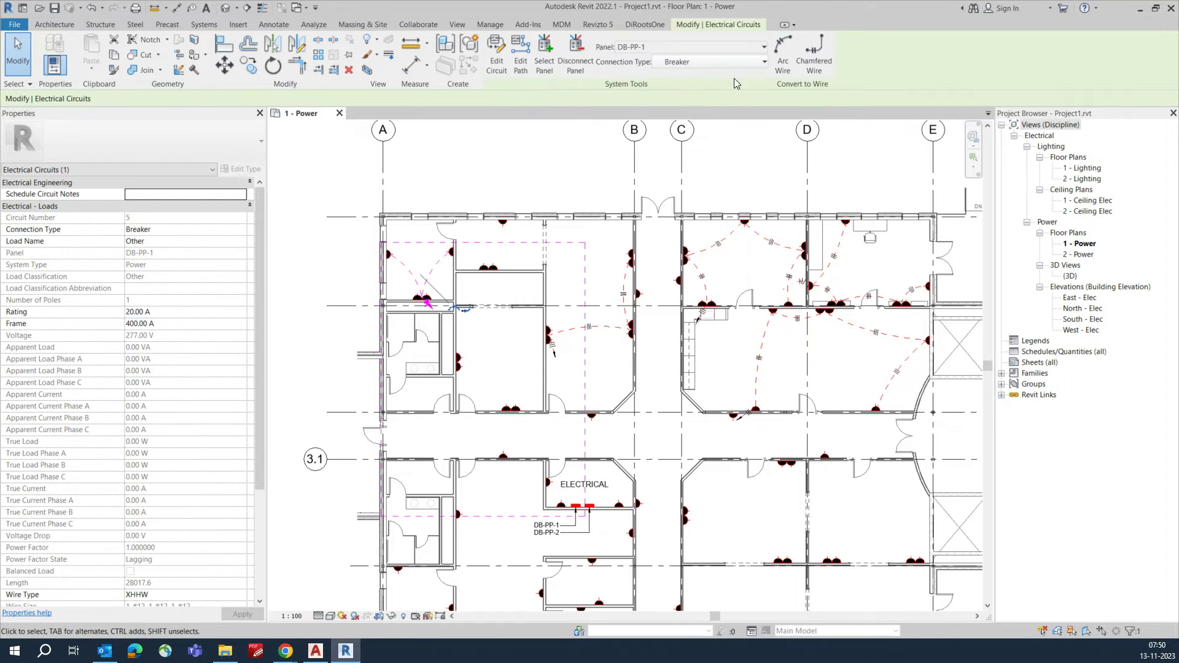
pyautogui.click(784, 48)
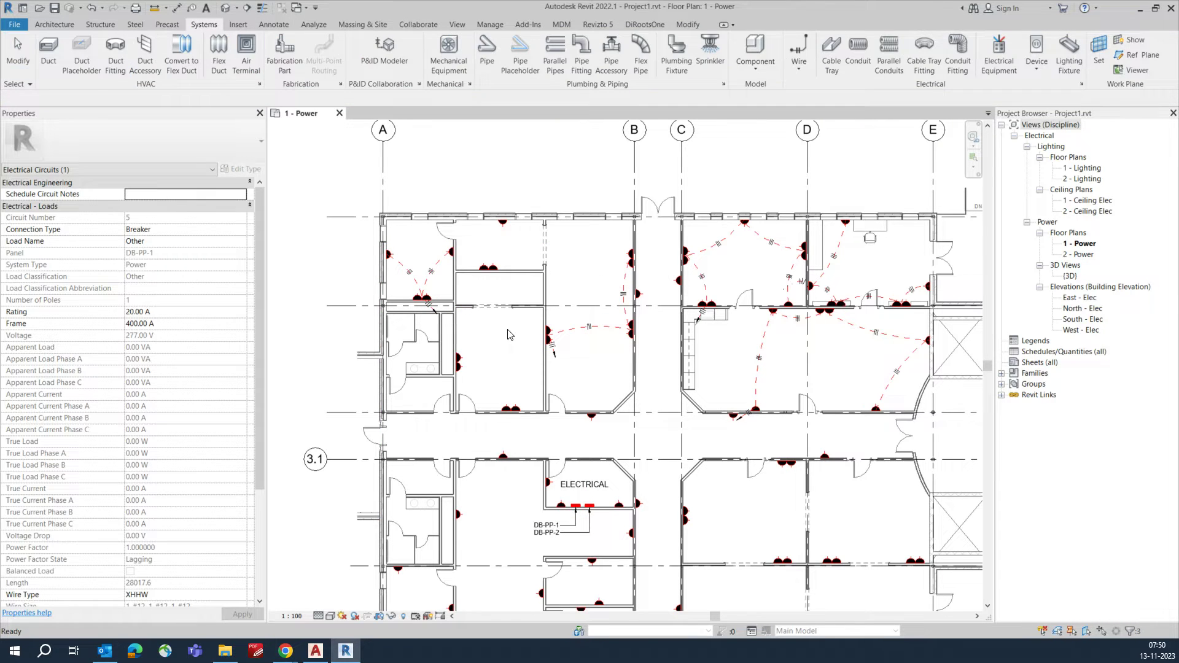
pyautogui.moveTo(524, 286); pyautogui.dragTo(521, 257, button='middle')
pyautogui.press('Escape')
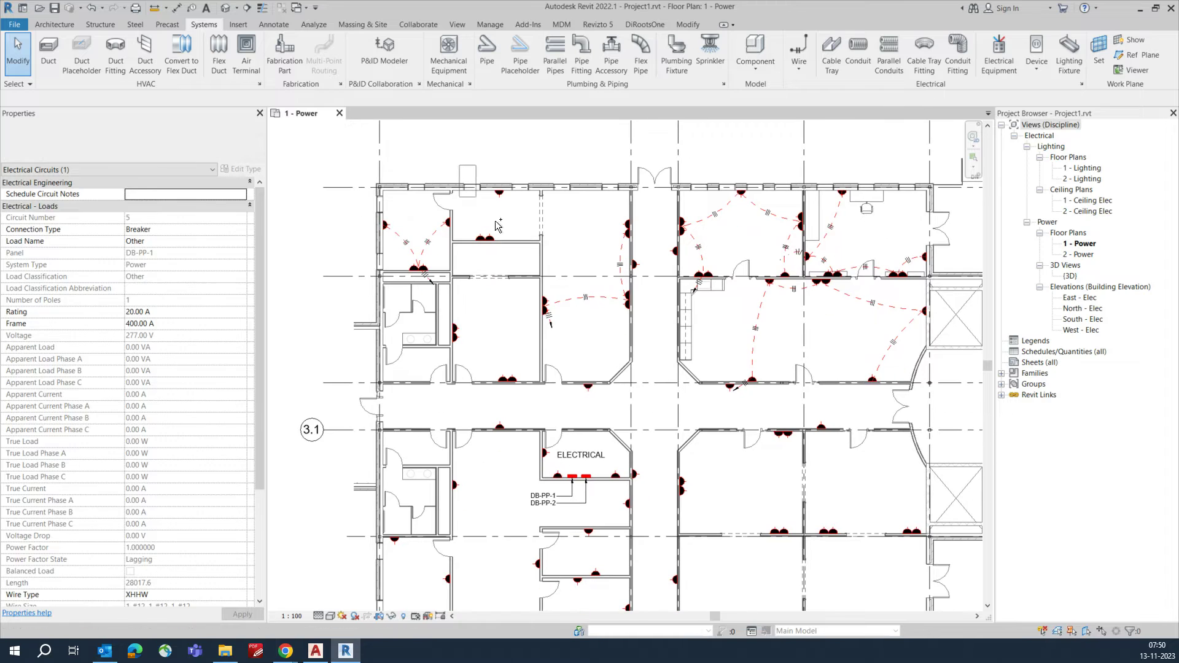
# - Wire the two sockets in the small room above as circuit 6 with arc wires
pyautogui.moveTo(520, 257); pyautogui.dragTo(521, 257)
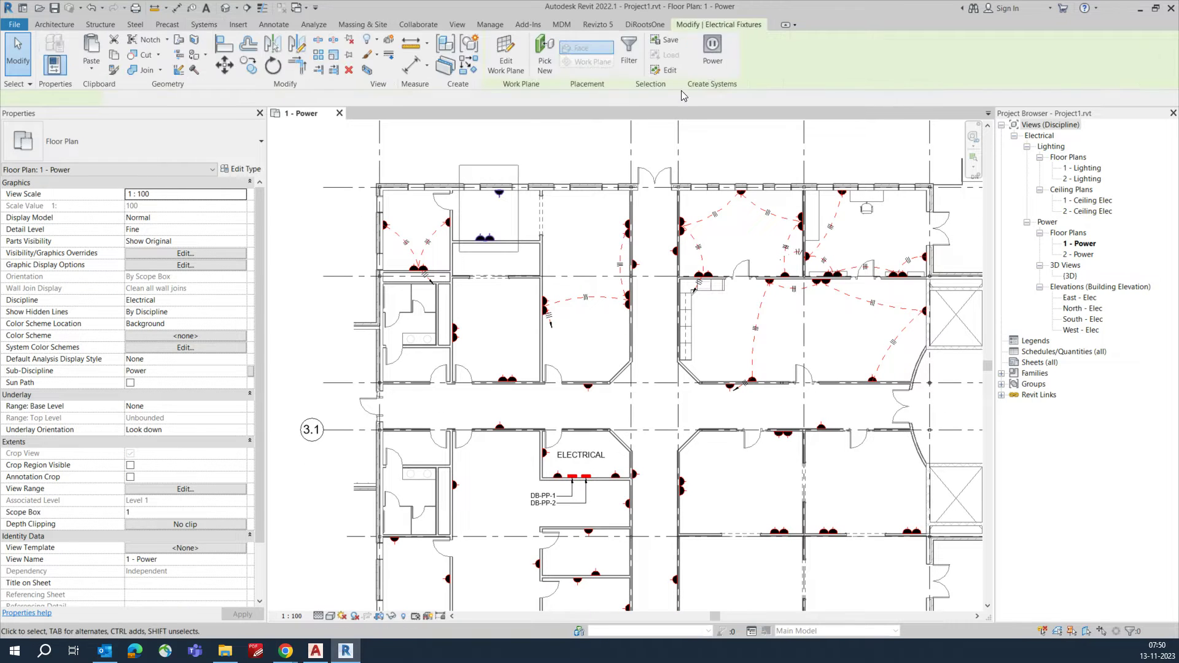
pyautogui.click(712, 50)
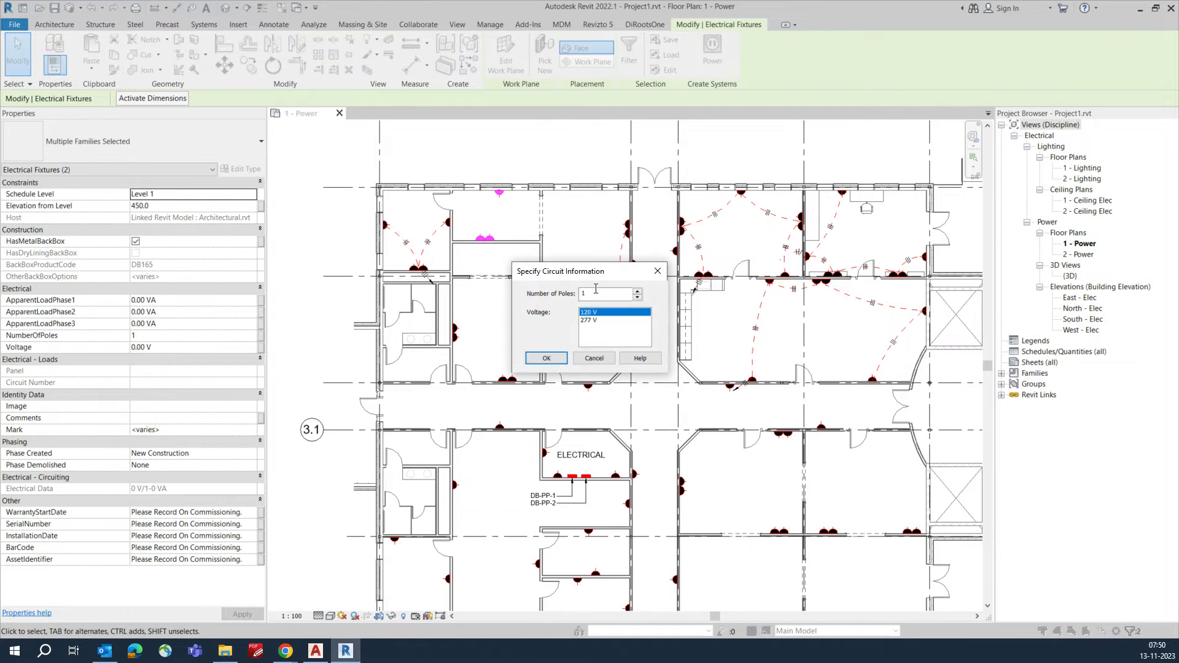
pyautogui.click(546, 358)
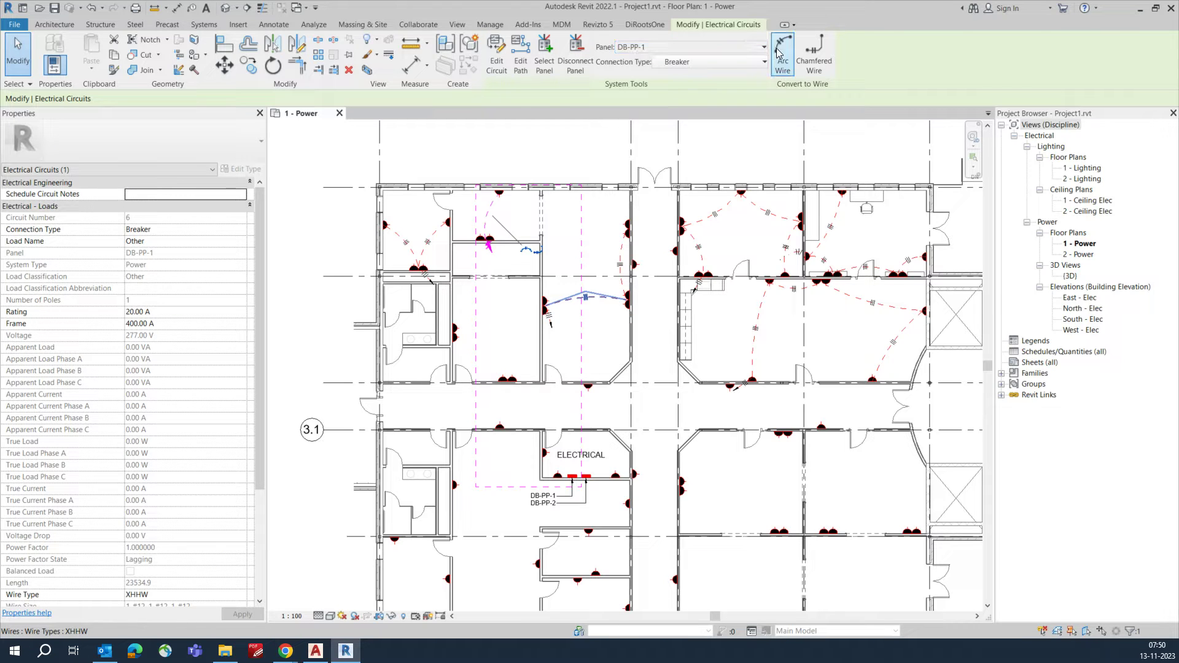
pyautogui.click(780, 54)
pyautogui.press('Escape')
# - Wire the two sockets in the room beside the restrooms as circuit 7 with arc wires
pyautogui.moveTo(493, 315); pyautogui.dragTo(470, 266, button='middle')
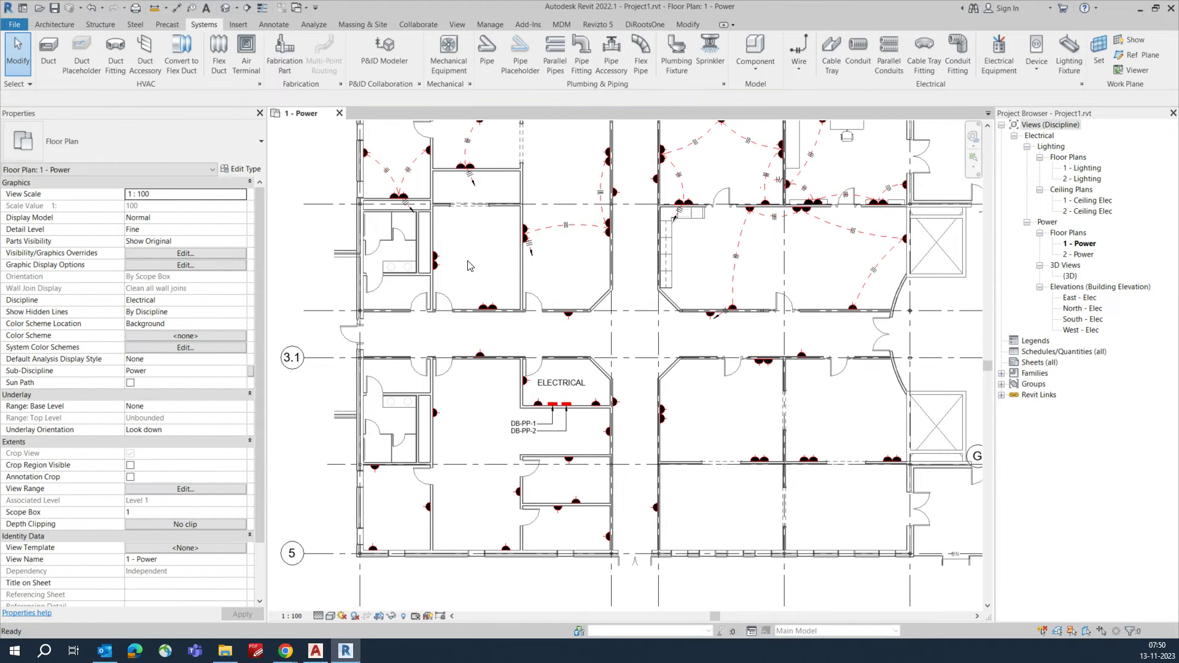
pyautogui.scroll(2, 470, 265)
pyautogui.moveTo(395, 238); pyautogui.dragTo(530, 335)
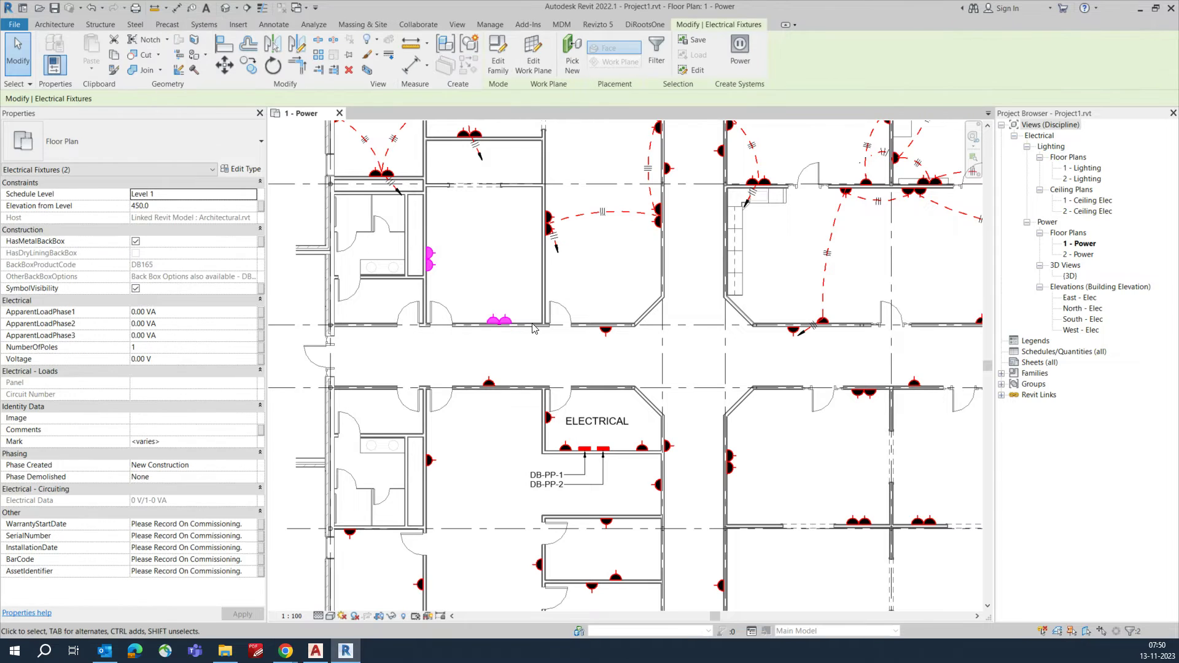
pyautogui.click(738, 56)
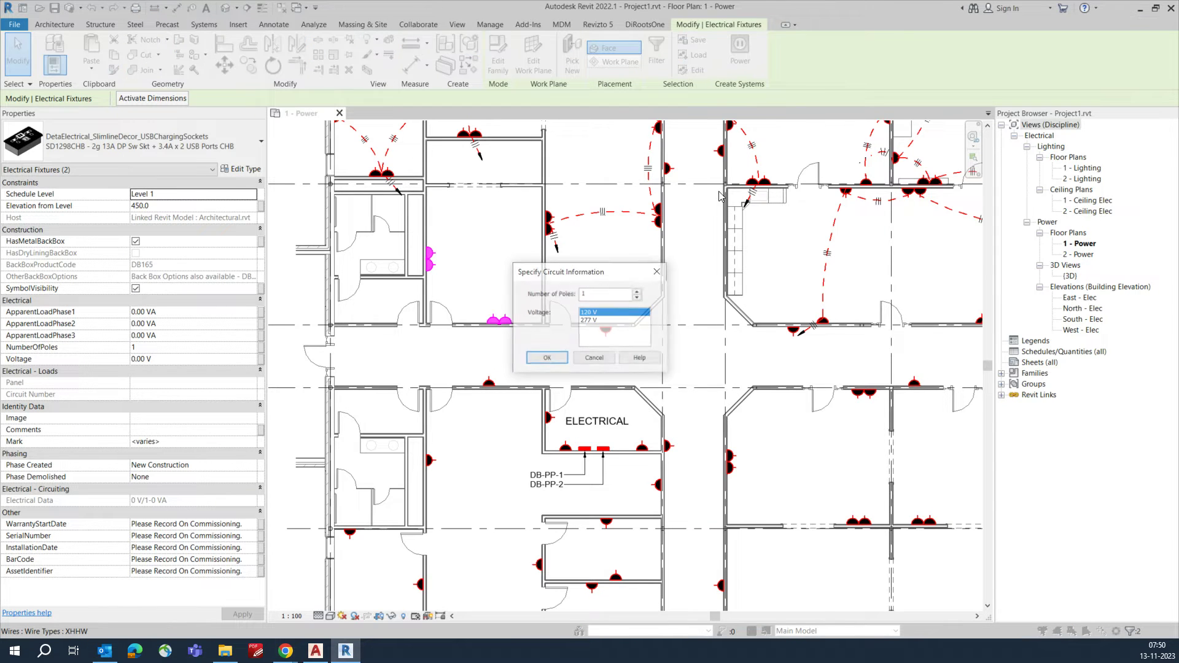
pyautogui.click(546, 359)
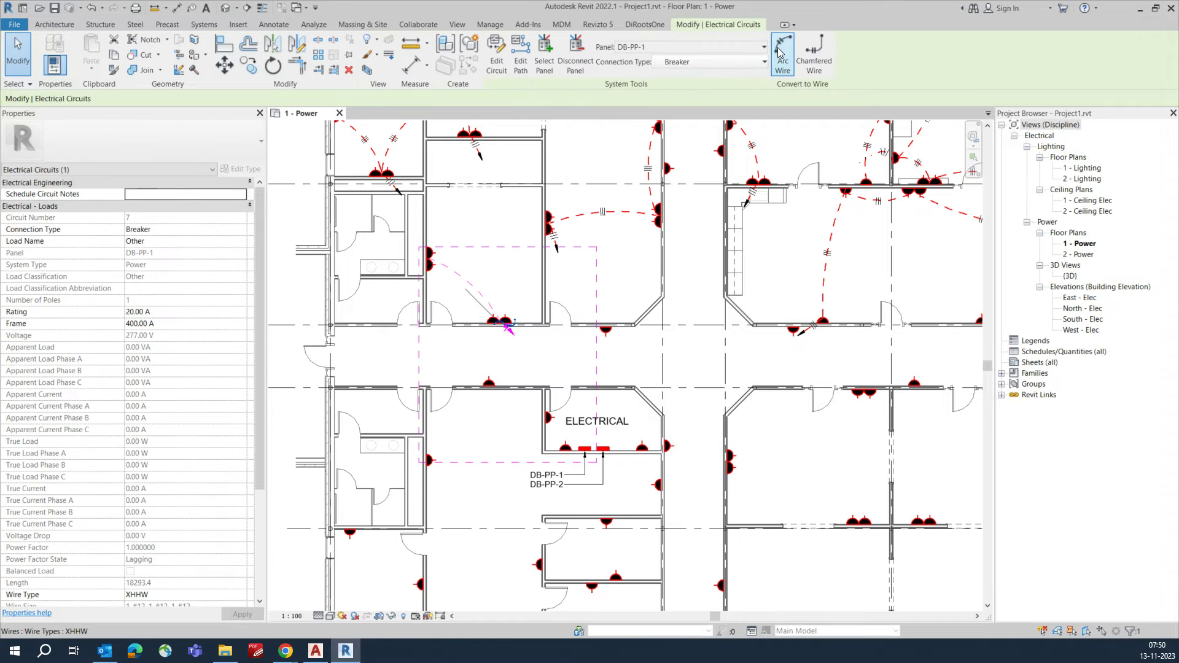
pyautogui.click(780, 54)
pyautogui.scroll(-3, 537, 374)
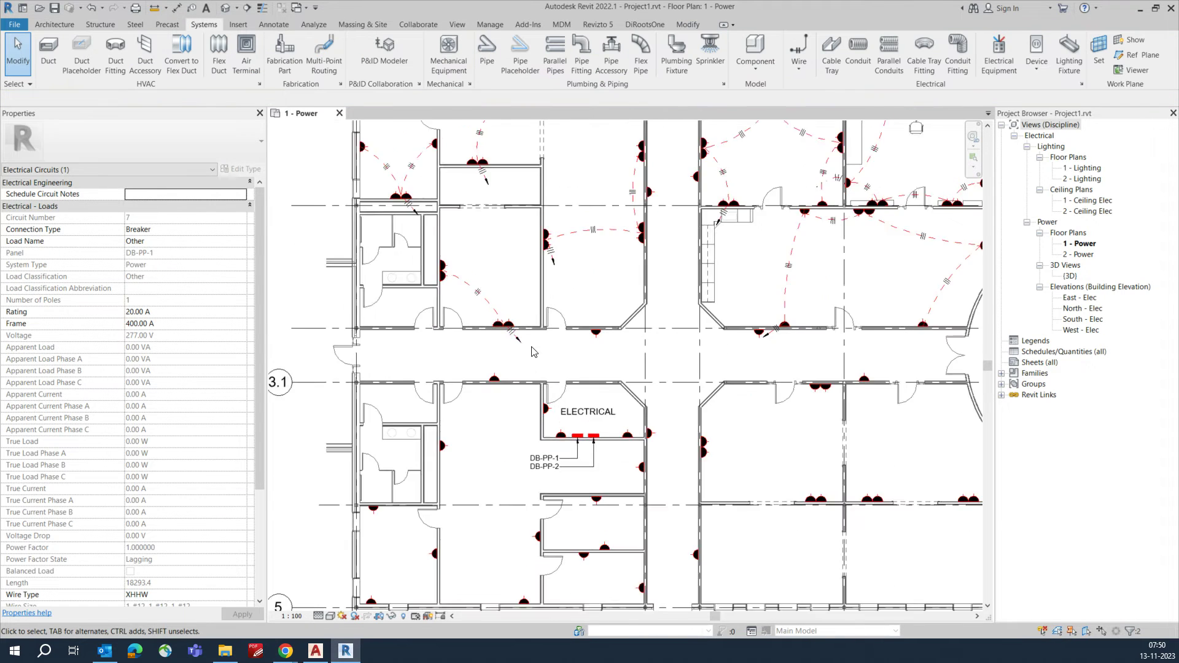
pyautogui.moveTo(522, 367); pyautogui.dragTo(511, 287, button='middle')
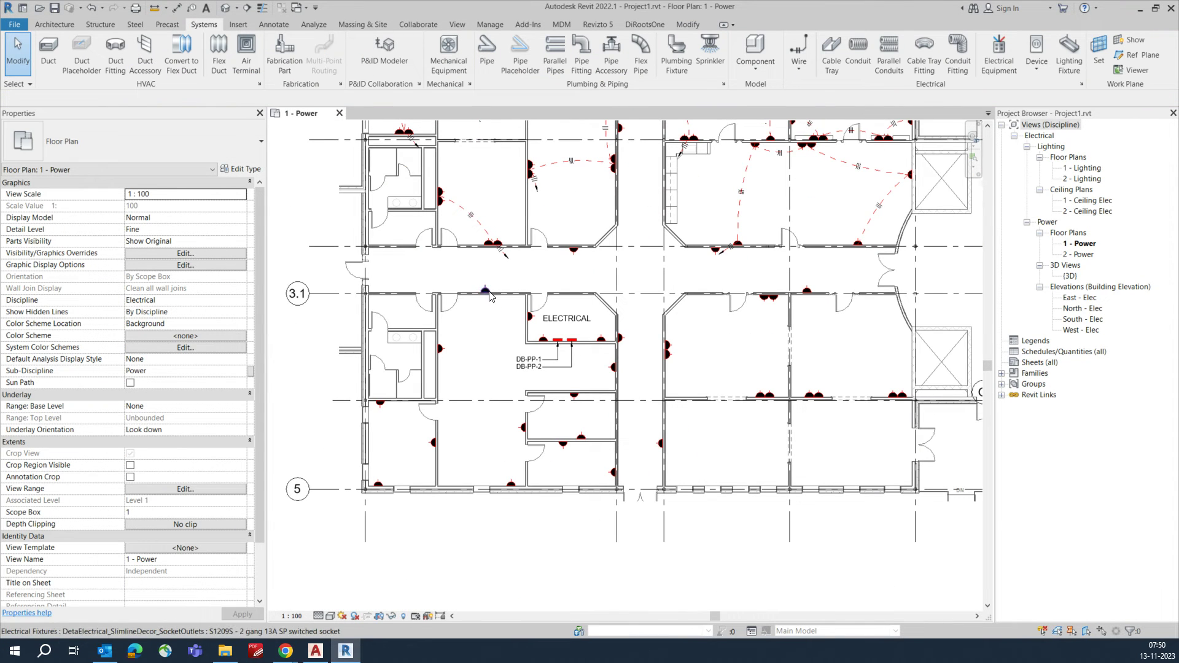
# - Group the six corridor sockets into 277 V power circuit 8 on DB-PP-1
pyautogui.click(573, 250)
pyautogui.keyDown('ctrl'); pyautogui.click(486, 290); pyautogui.keyUp('ctrl')
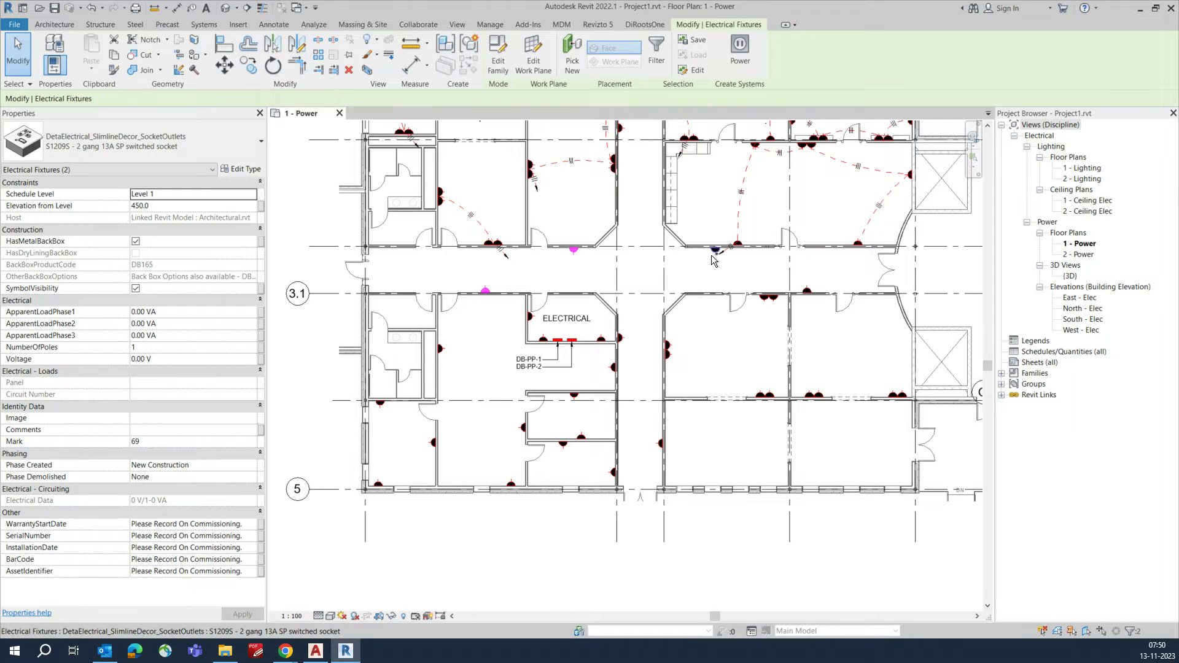
pyautogui.keyDown('ctrl'); pyautogui.click(806, 288); pyautogui.keyUp('ctrl')
pyautogui.moveTo(806, 288); pyautogui.dragTo(797, 365, button='middle')
pyautogui.keyDown('ctrl'); pyautogui.click(650, 193); pyautogui.keyUp('ctrl')
pyautogui.click(740, 54)
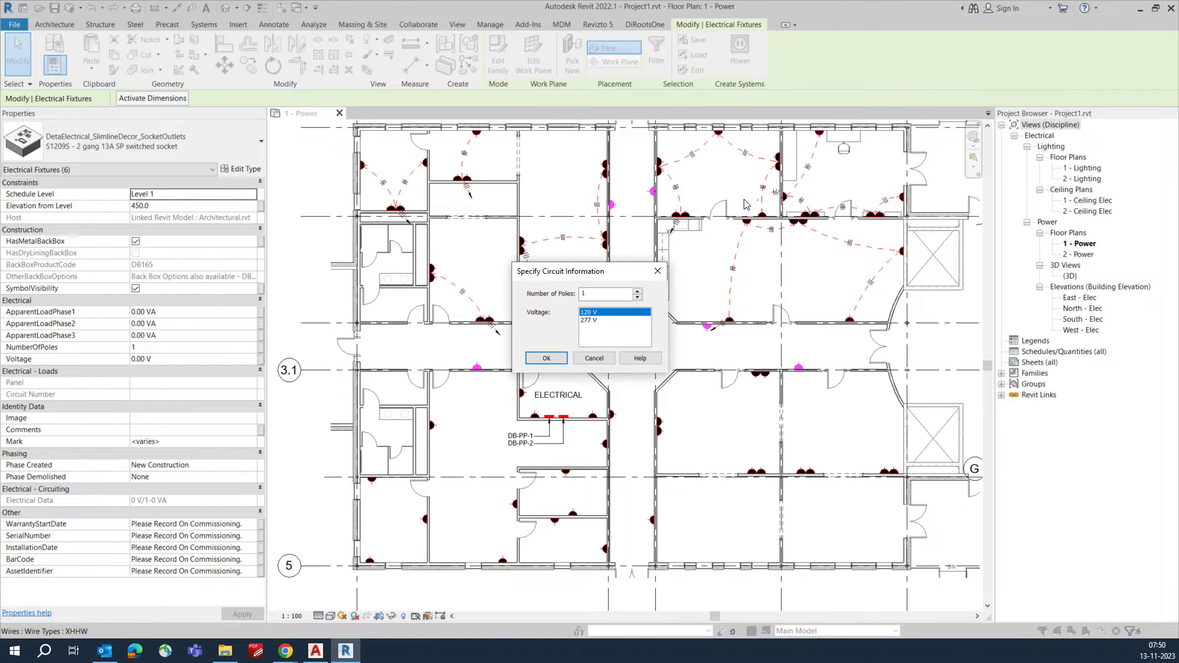
pyautogui.click(546, 359)
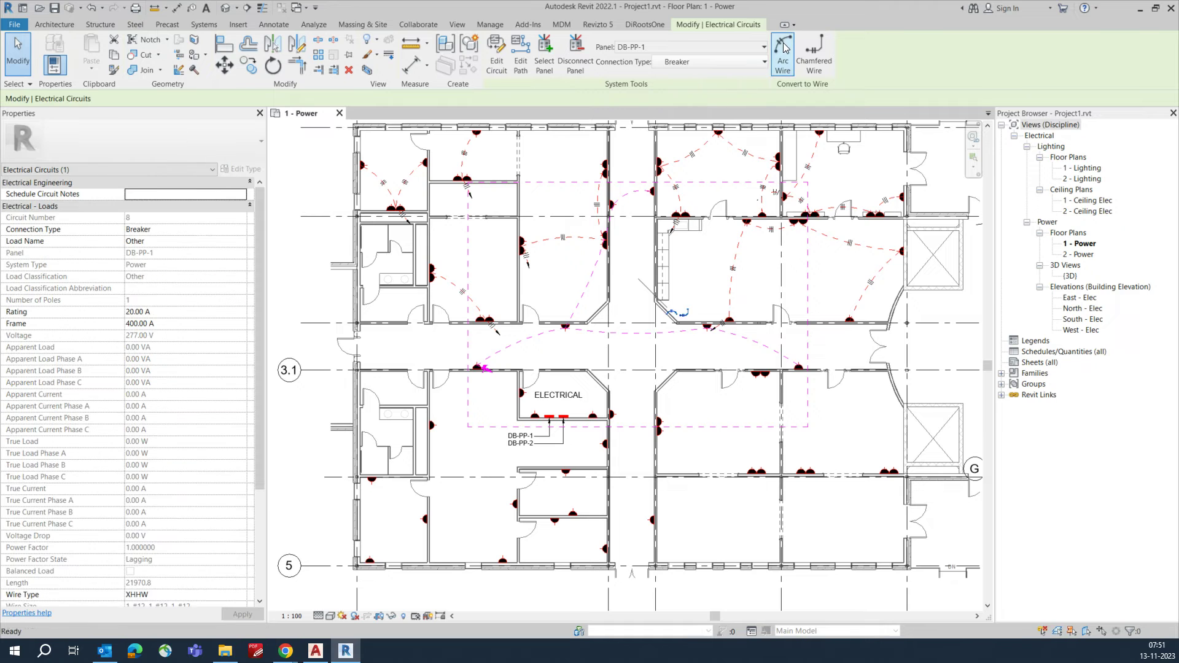
# - Bend one of circuit 8's wires by dragging its midpoint to the right
pyautogui.click(598, 275)
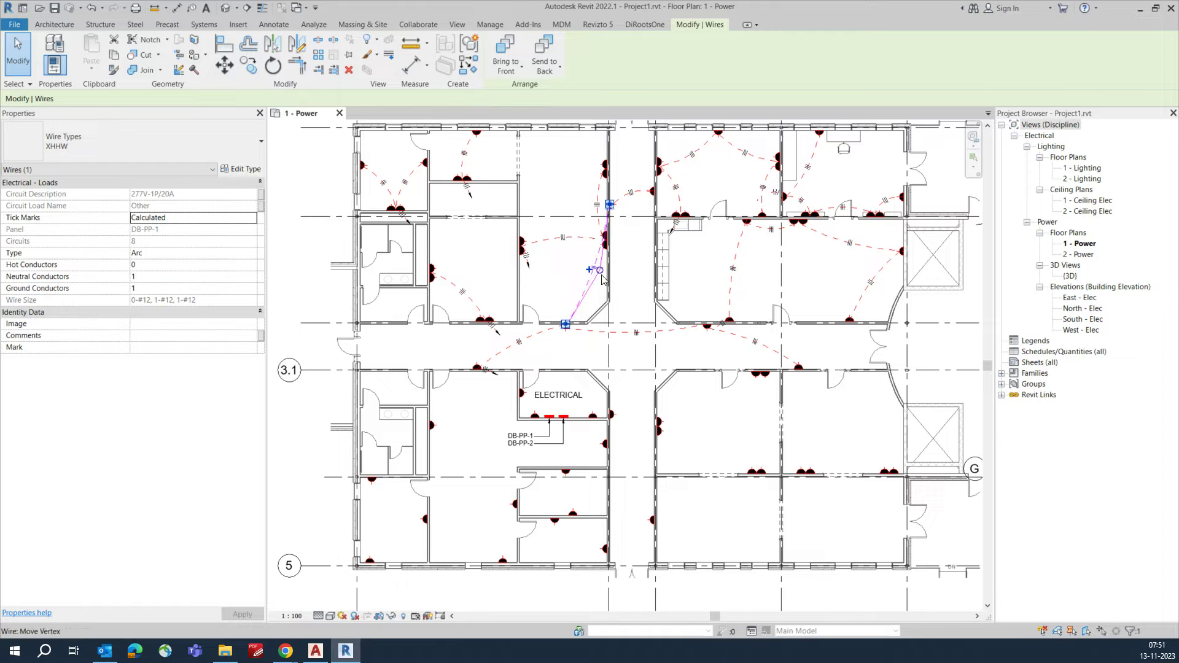
pyautogui.moveTo(600, 270); pyautogui.dragTo(632, 288)
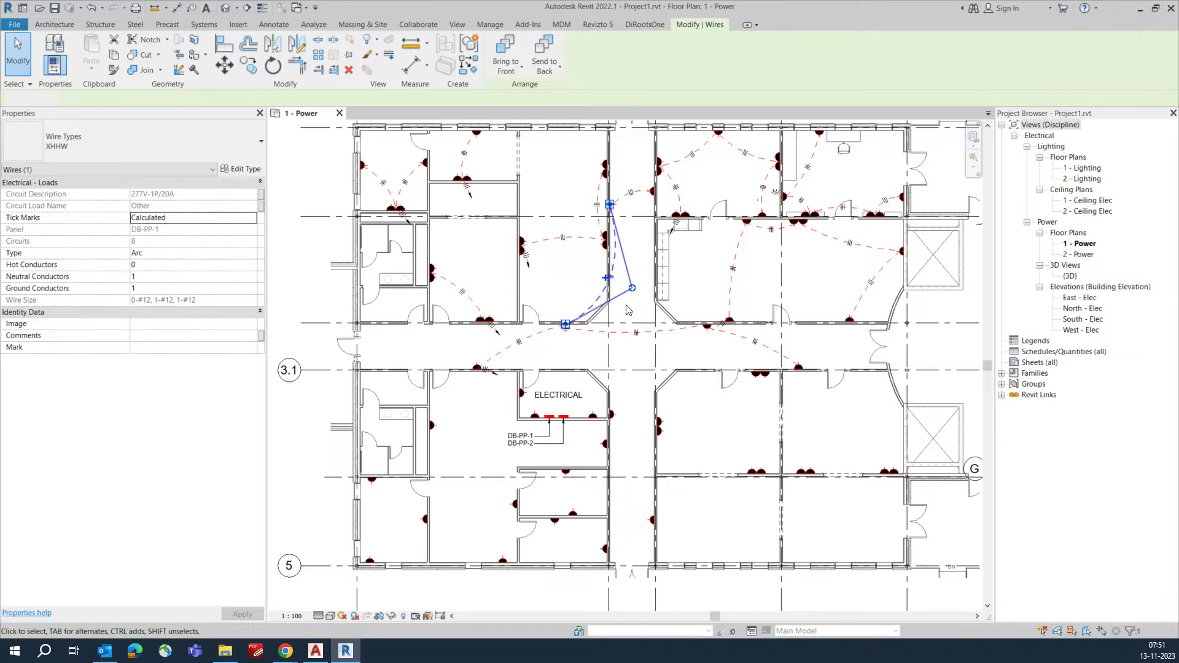
pyautogui.press('Escape')
pyautogui.moveTo(556, 345); pyautogui.dragTo(545, 309, button='middle')
pyautogui.scroll(3, 581, 270)
pyautogui.scroll(-2, 577, 307)
pyautogui.moveTo(393, 391); pyautogui.dragTo(430, 338, button='middle')
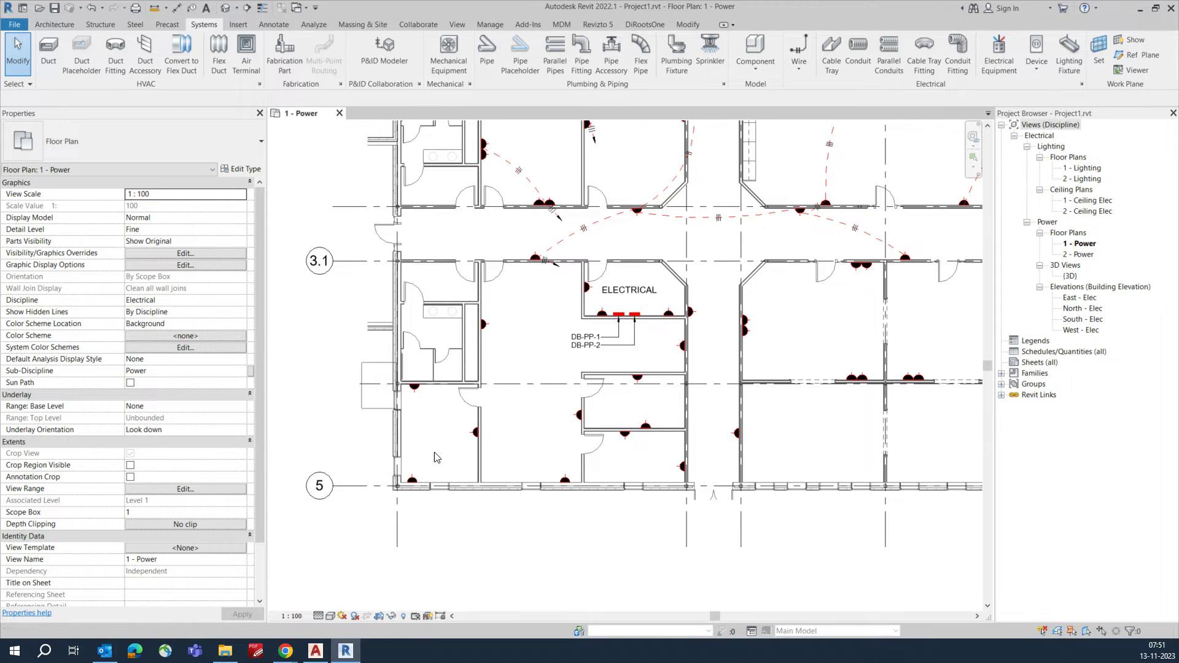
# - Circuit the three sockets near grid 5 to panel DB-PP-2 with arc wiring
pyautogui.moveTo(498, 499); pyautogui.dragTo(499, 498)
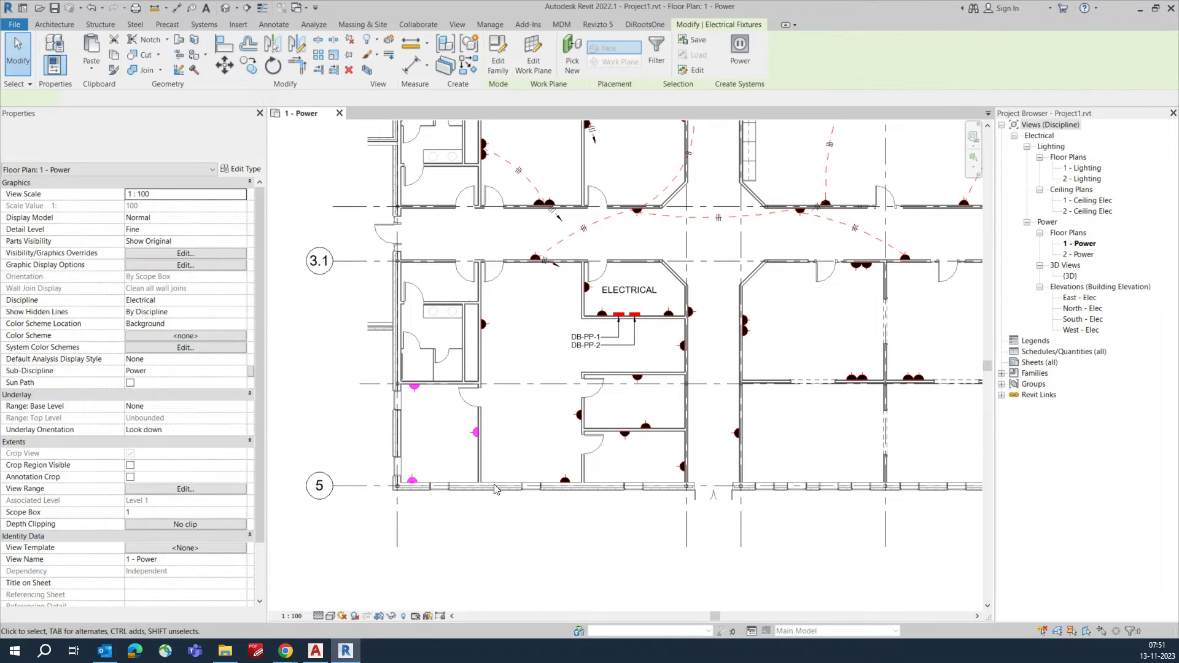
pyautogui.click(740, 57)
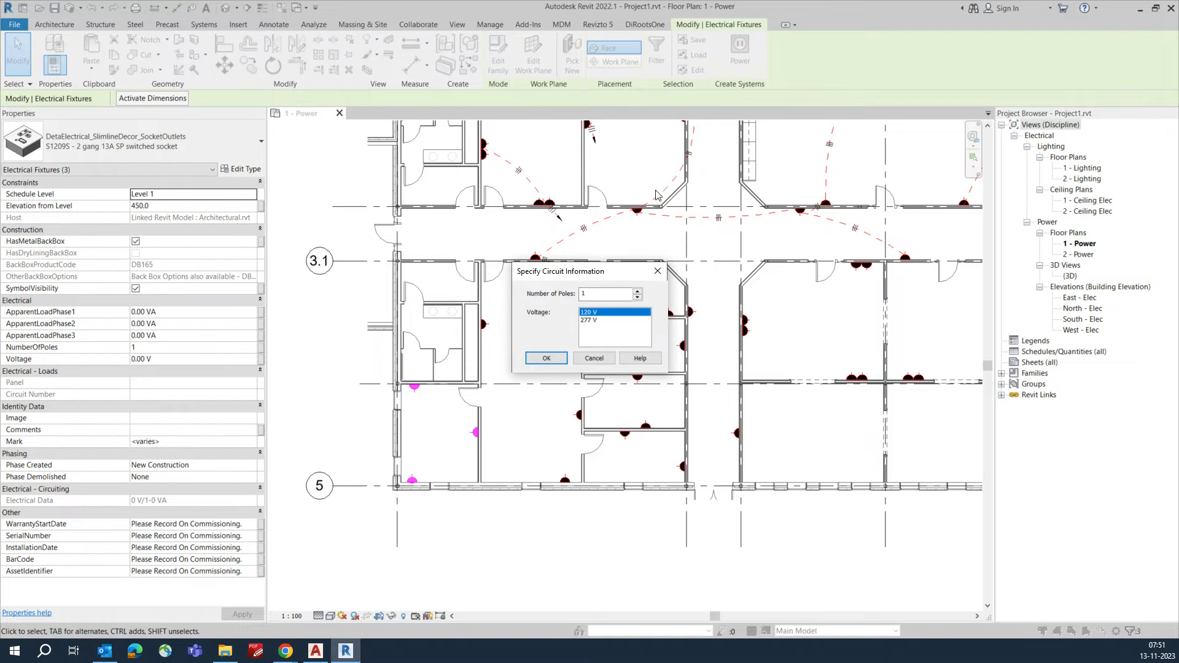
pyautogui.click(546, 359)
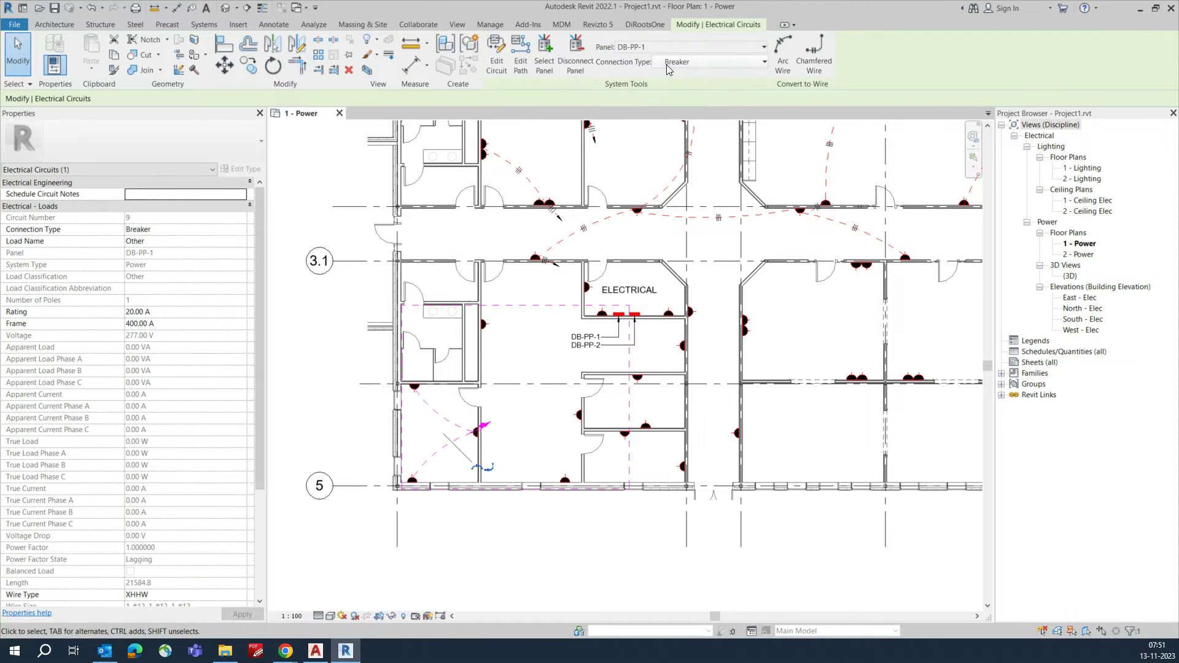
pyautogui.click(694, 47)
pyautogui.click(651, 98)
pyautogui.click(787, 57)
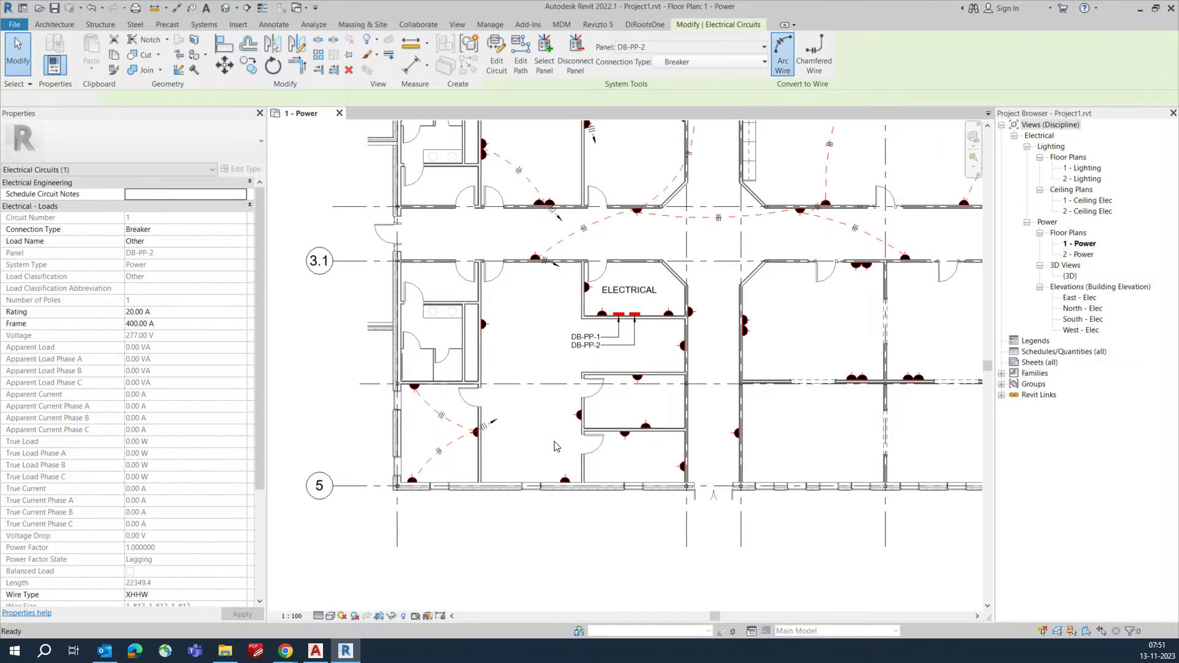
pyautogui.press('Escape')
# - Reroute the lower arc wire to the upper-left socket so it hugs the left wall
pyautogui.moveTo(457, 455); pyautogui.dragTo(480, 388, button='middle')
pyautogui.scroll(4, 480, 388)
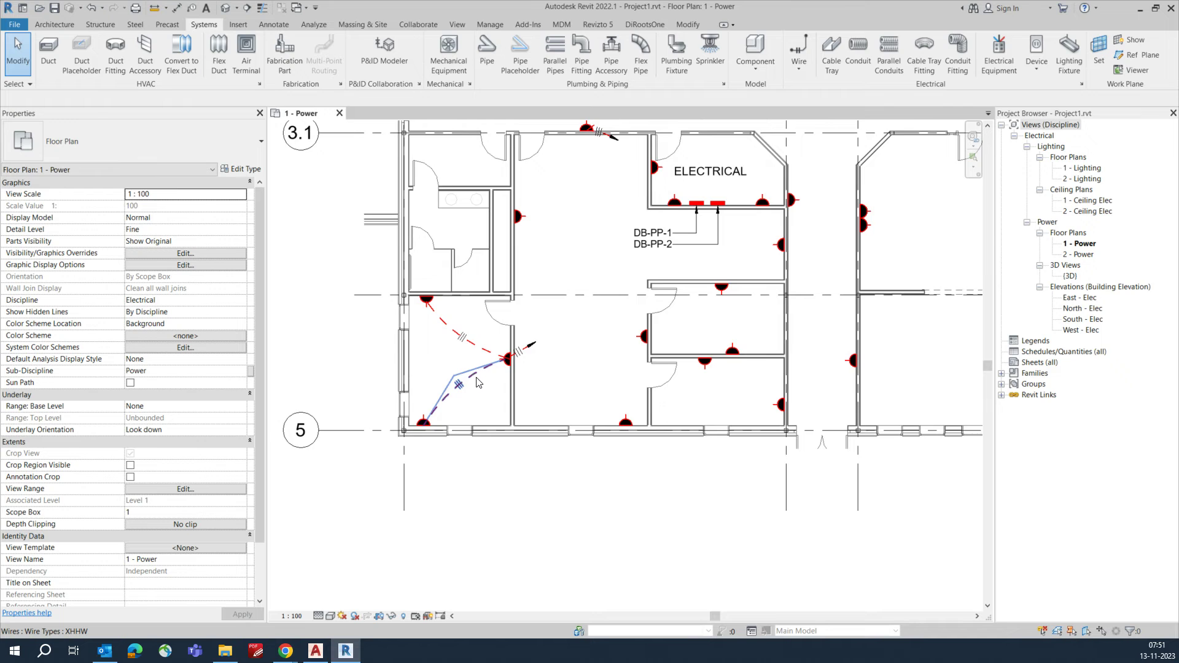
pyautogui.click(483, 367)
pyautogui.moveTo(518, 355); pyautogui.dragTo(392, 265)
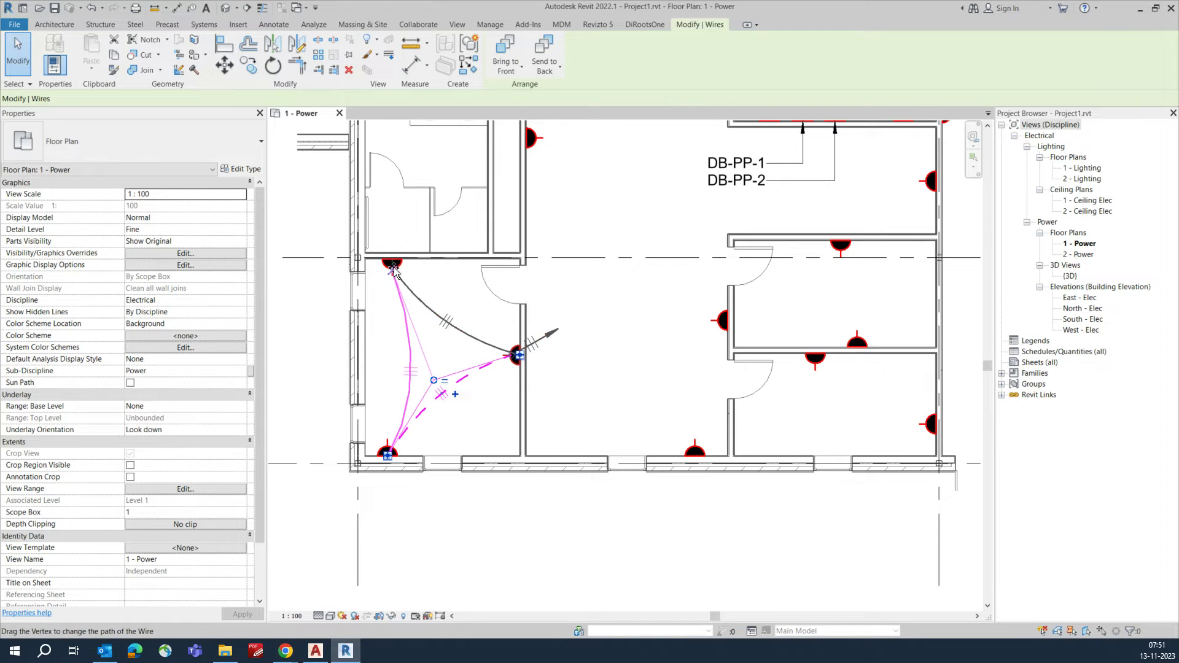
pyautogui.moveTo(434, 381); pyautogui.dragTo(364, 373)
pyautogui.click(465, 382)
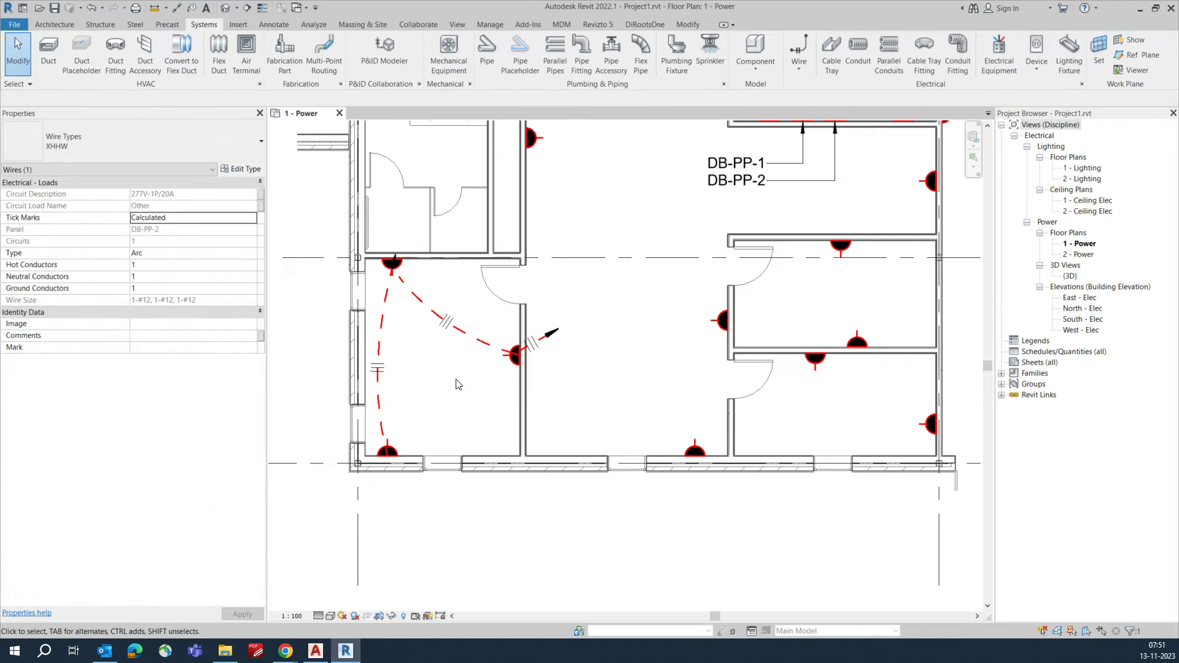
pyautogui.click(382, 317)
pyautogui.scroll(5, 392, 269)
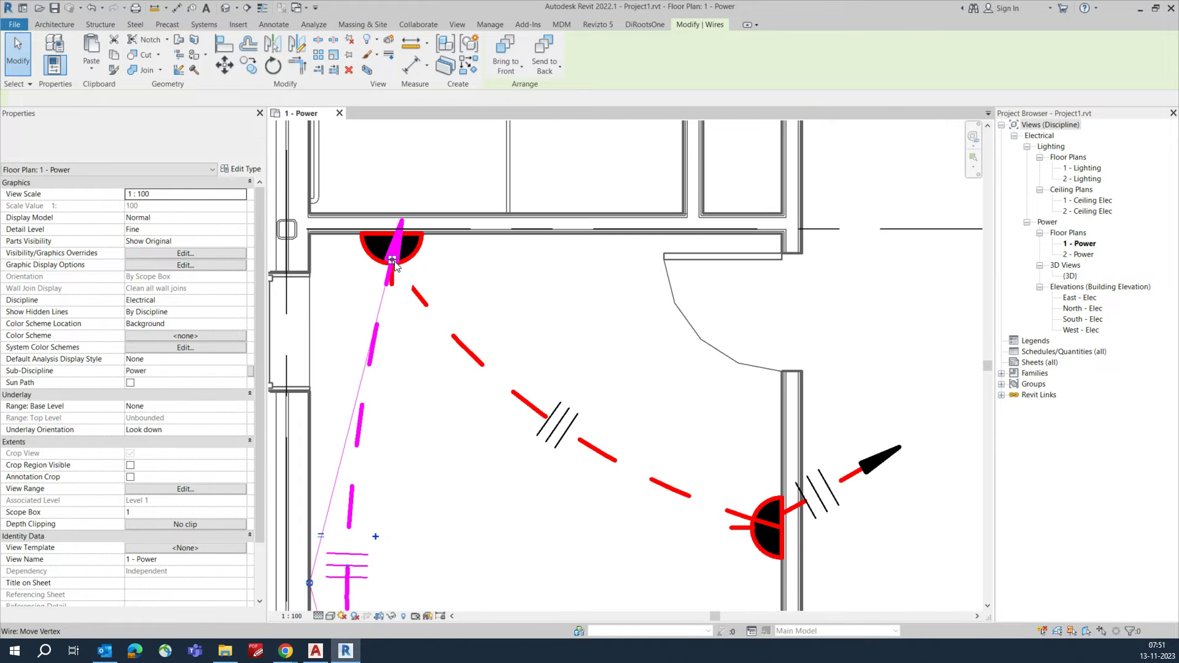
pyautogui.moveTo(393, 234); pyautogui.dragTo(392, 265)
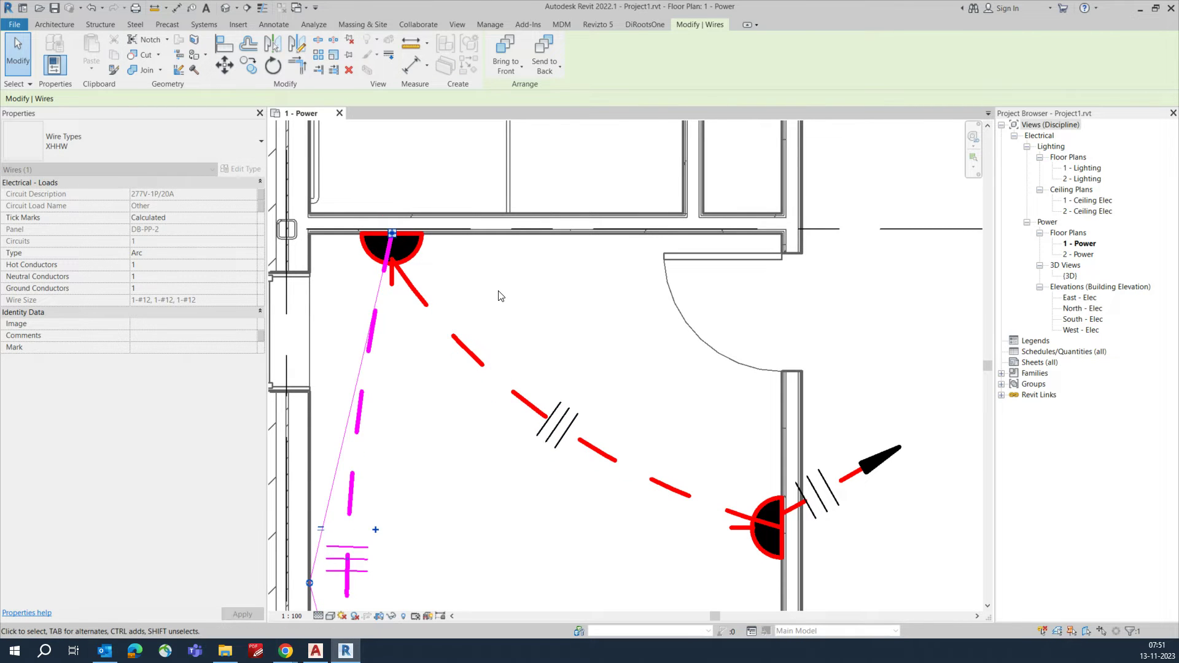
pyautogui.press('Escape')
pyautogui.scroll(-4, 499, 321)
pyautogui.scroll(-4, 488, 386)
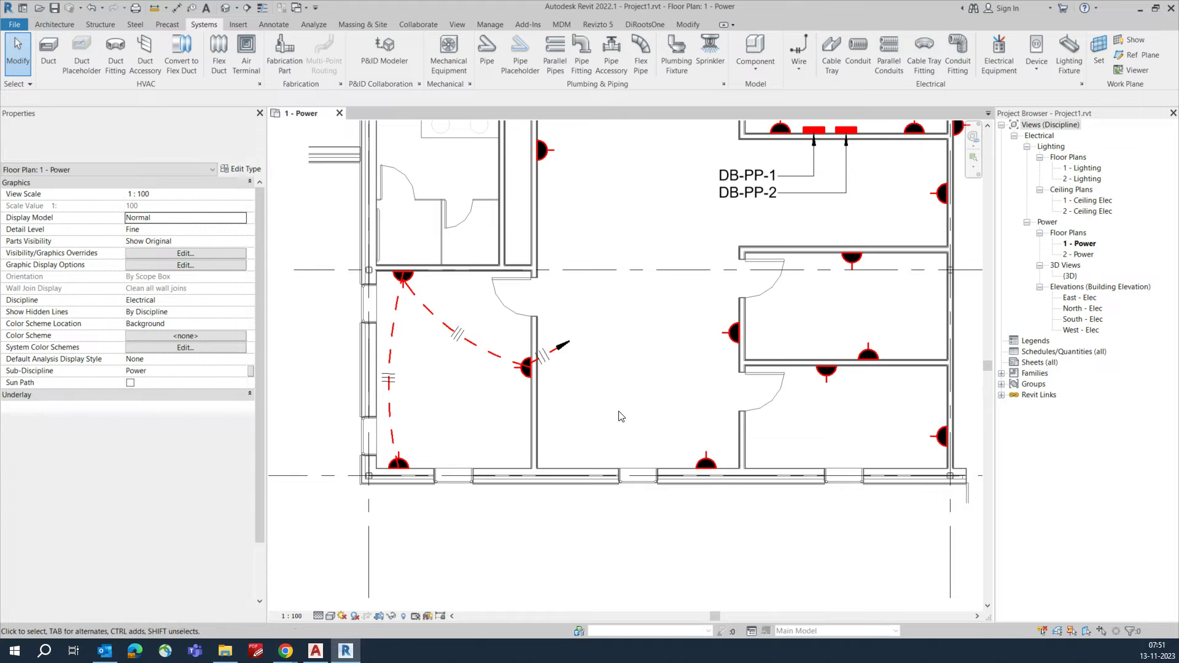
pyautogui.scroll(-1, 555, 462)
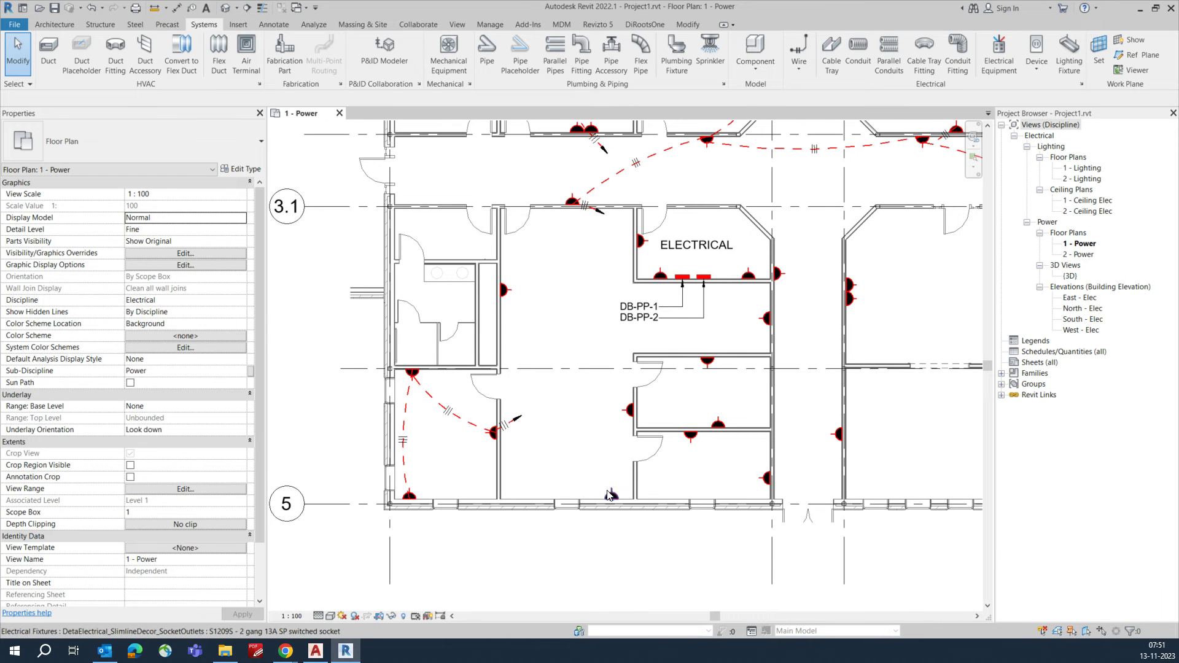
# - Circuit the first socket group below the ELECTRICAL room with arc wiring
pyautogui.click(627, 420)
pyautogui.keyDown('ctrl'); pyautogui.click(505, 290); pyautogui.keyUp('ctrl')
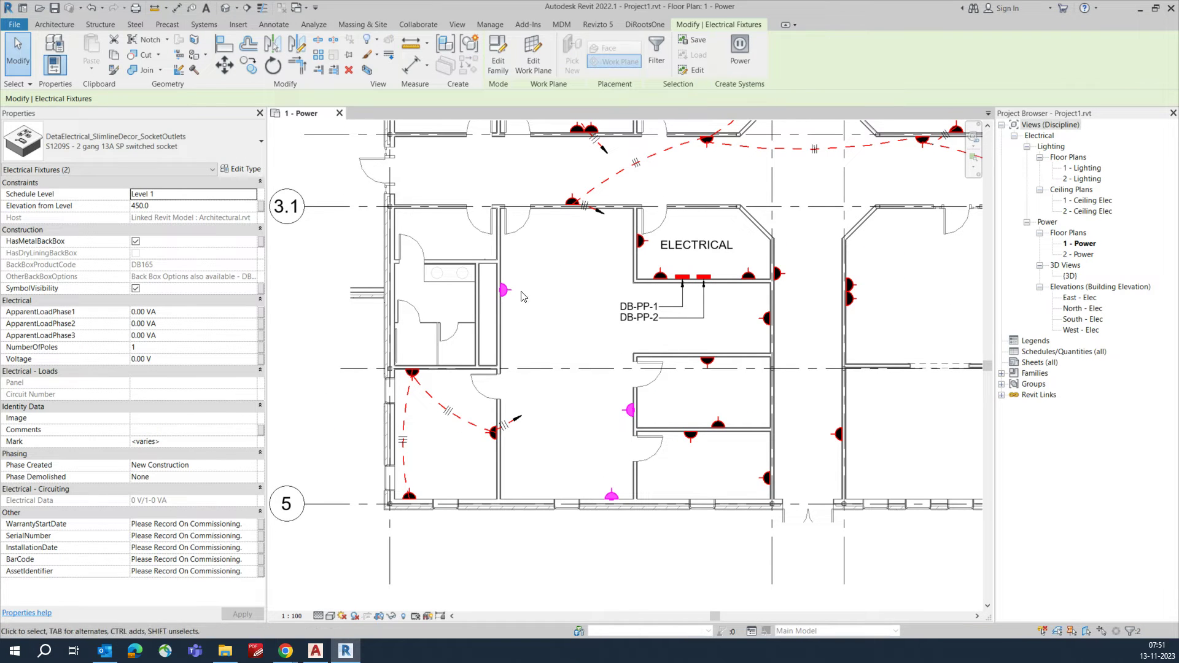
pyautogui.click(748, 52)
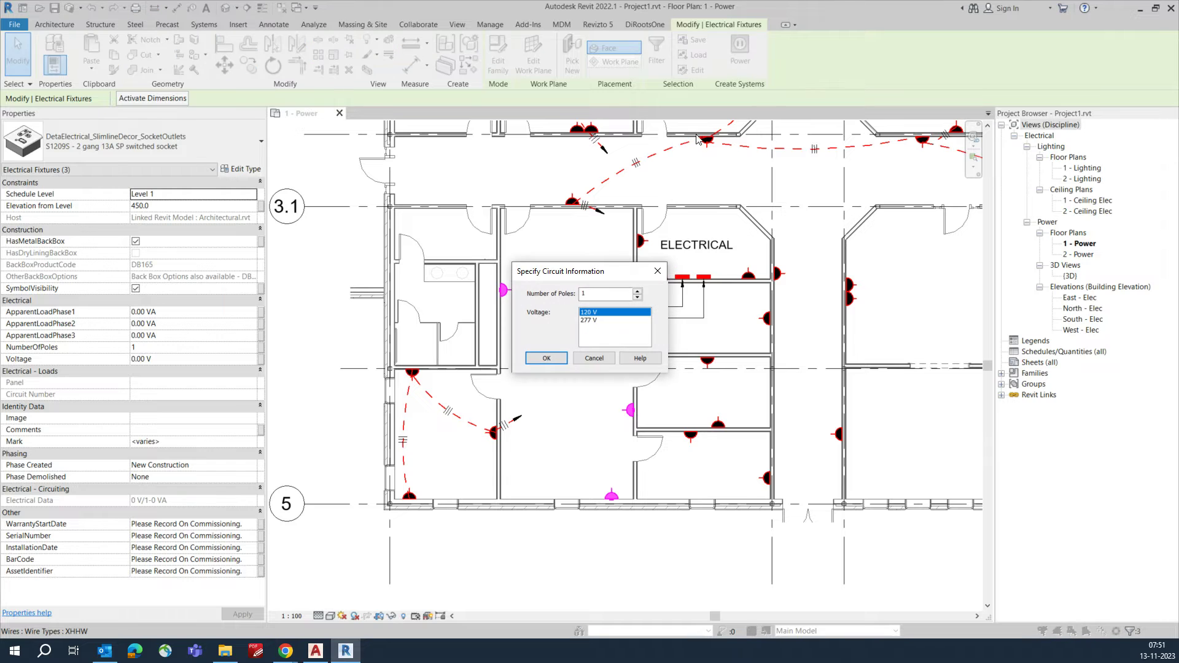
pyautogui.click(546, 359)
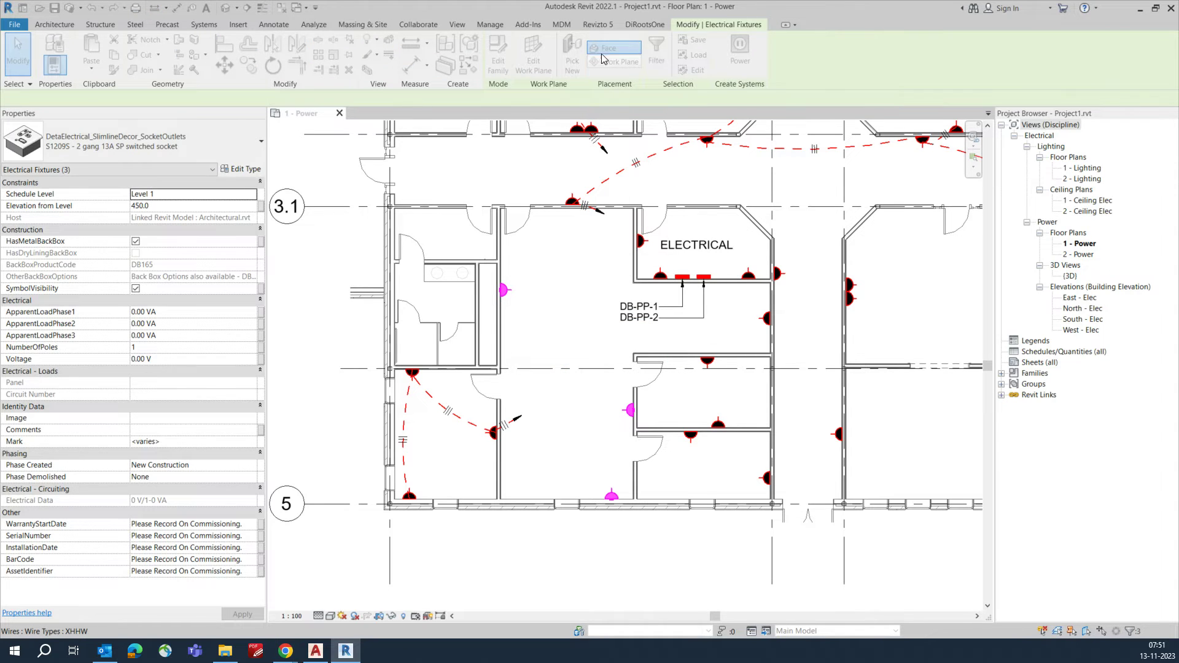
pyautogui.click(784, 54)
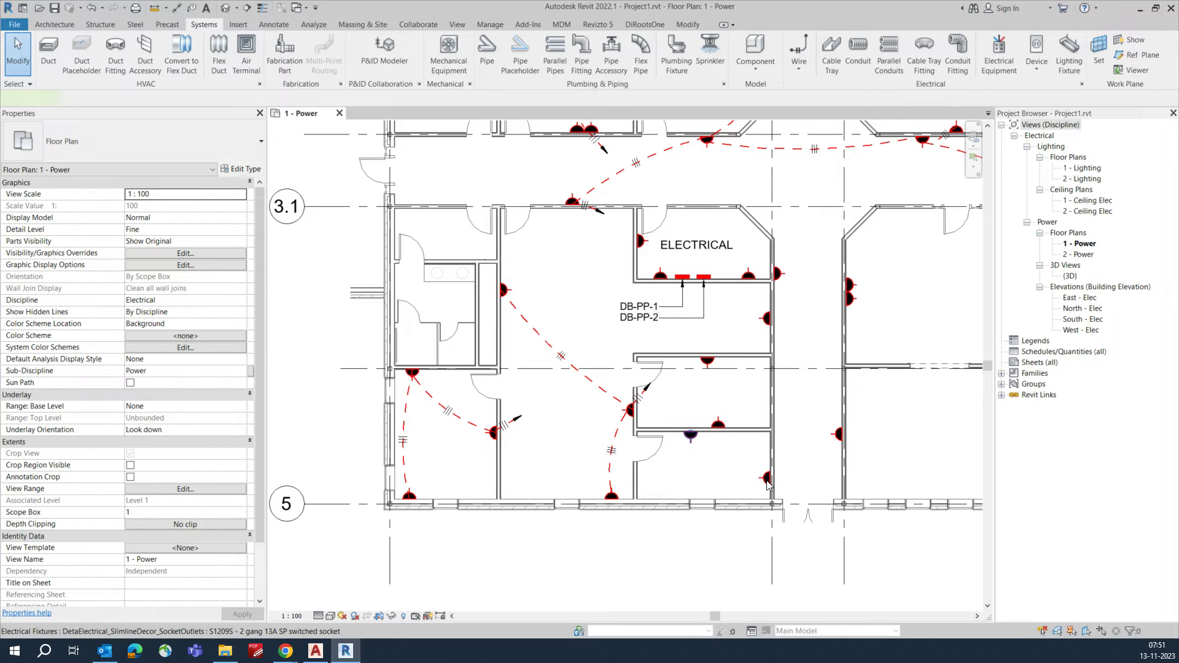
pyautogui.press('Escape')
# - Make the four adjacent-room sockets circuit 3 on DB-PP-2
pyautogui.press('Tab')
pyautogui.click(721, 426)
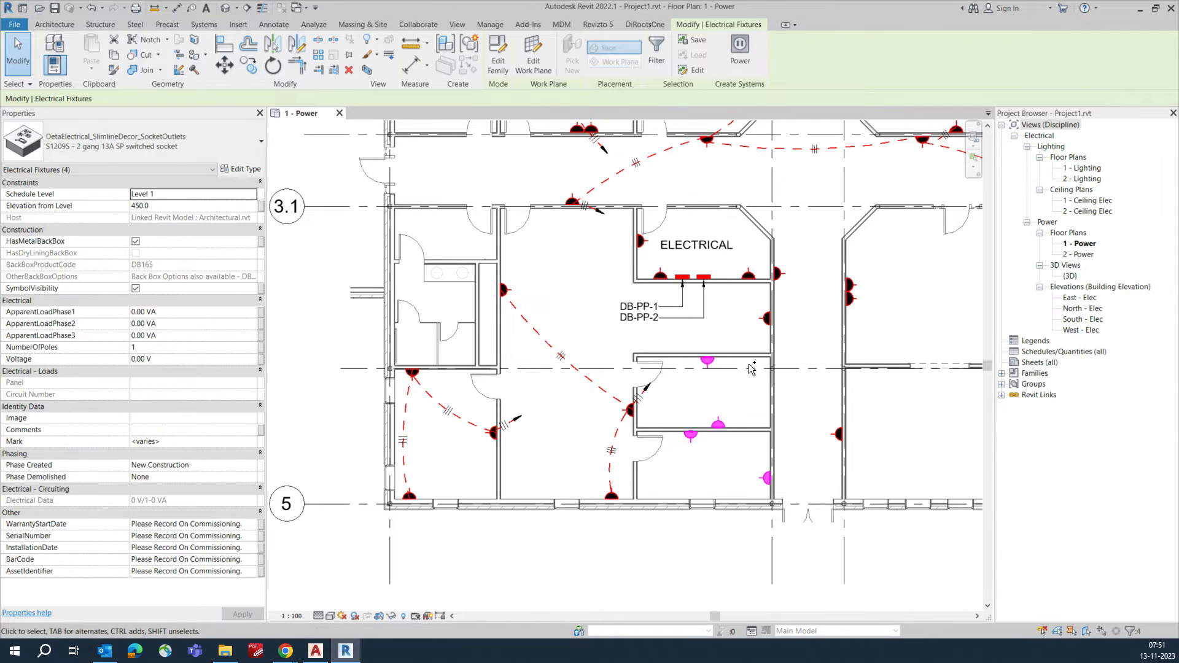
pyautogui.click(739, 60)
pyautogui.click(546, 358)
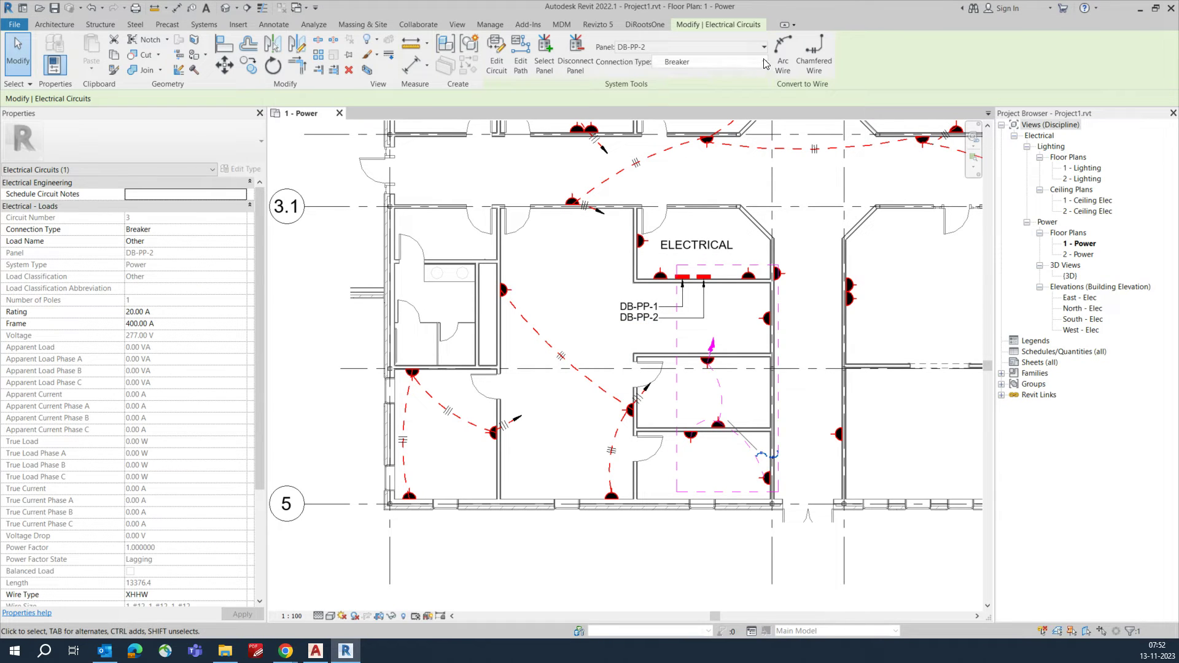
pyautogui.click(812, 311)
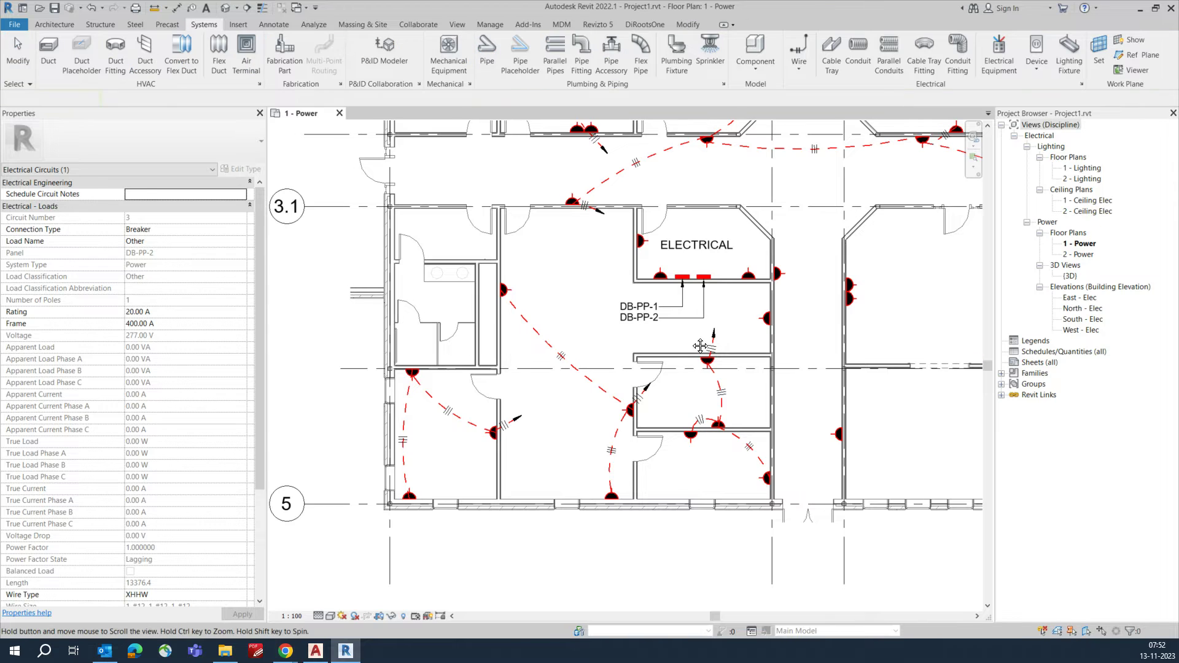
# - Box-select the three sockets in the right-hand room
pyautogui.moveTo(823, 347); pyautogui.dragTo(660, 347, button='middle')
pyautogui.moveTo(657, 189); pyautogui.dragTo(872, 385)
pyautogui.moveTo(797, 391); pyautogui.dragTo(797, 391)
pyautogui.scroll(-2, 729, 295)
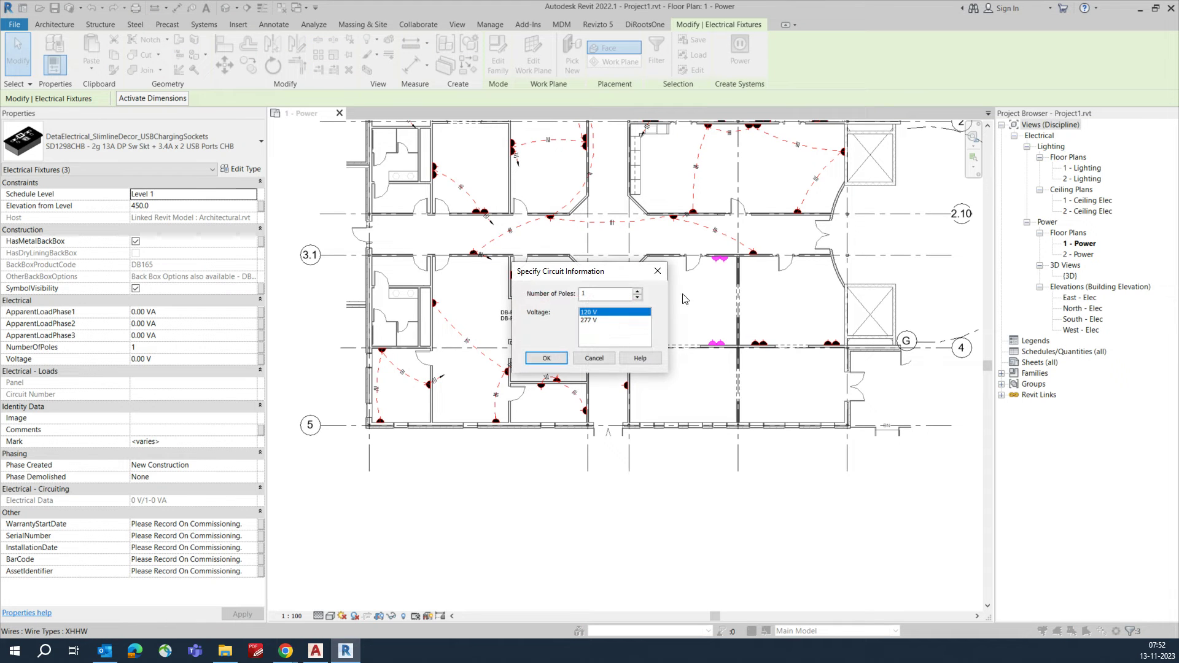
# - Circuit the right-hand room's sockets and devices to DB-PP-2 as arc wiring
pyautogui.click(553, 361)
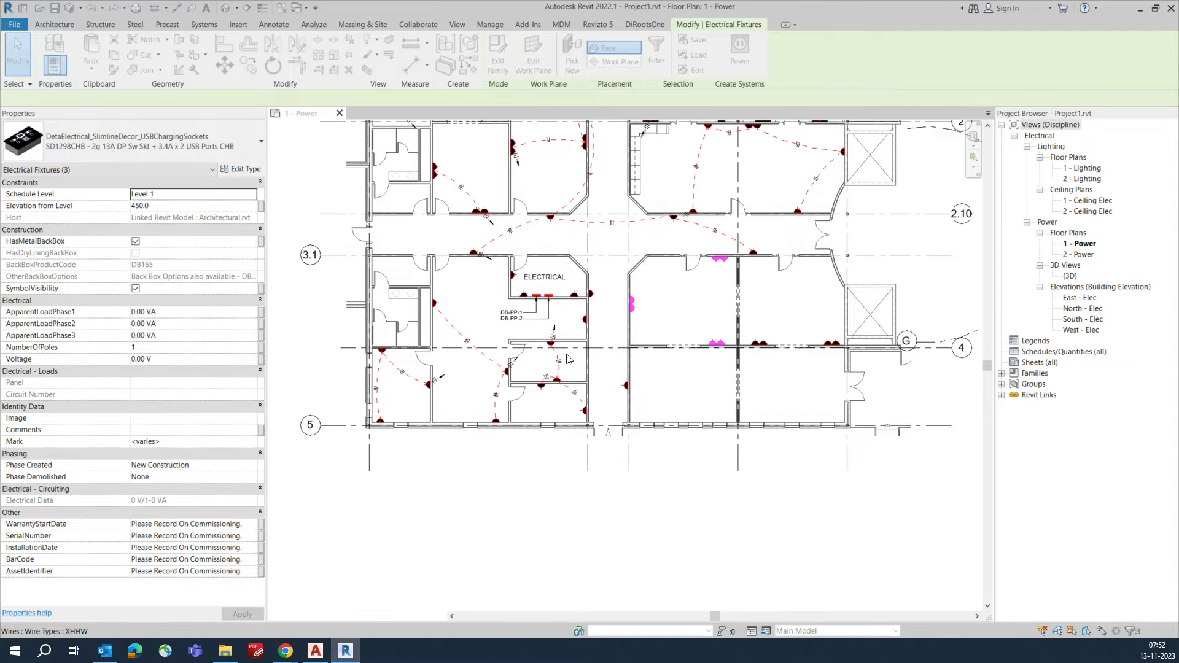
pyautogui.click(780, 52)
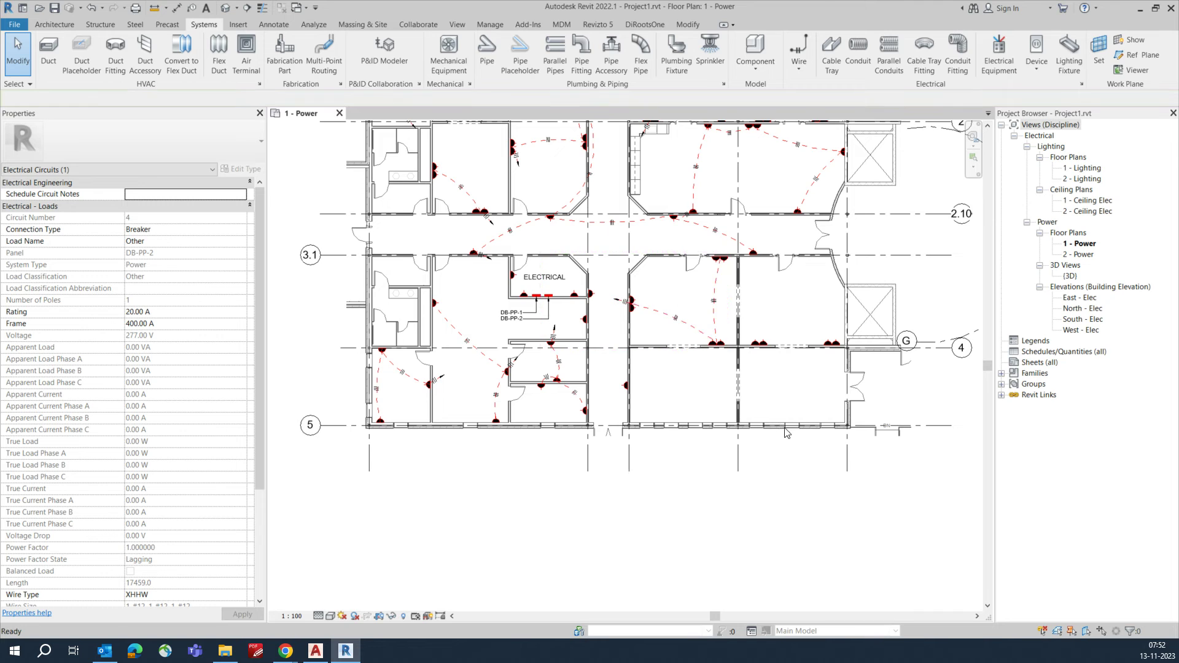
pyautogui.scroll(2, 759, 382)
pyautogui.moveTo(747, 295); pyautogui.dragTo(849, 380)
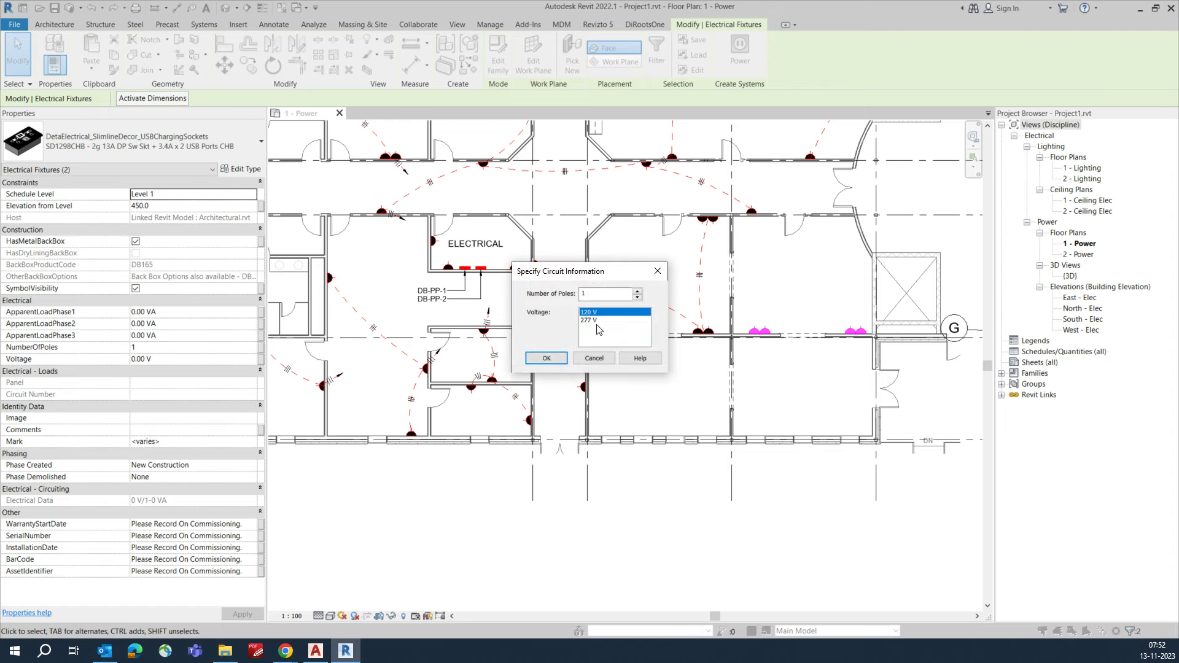
pyautogui.click(546, 359)
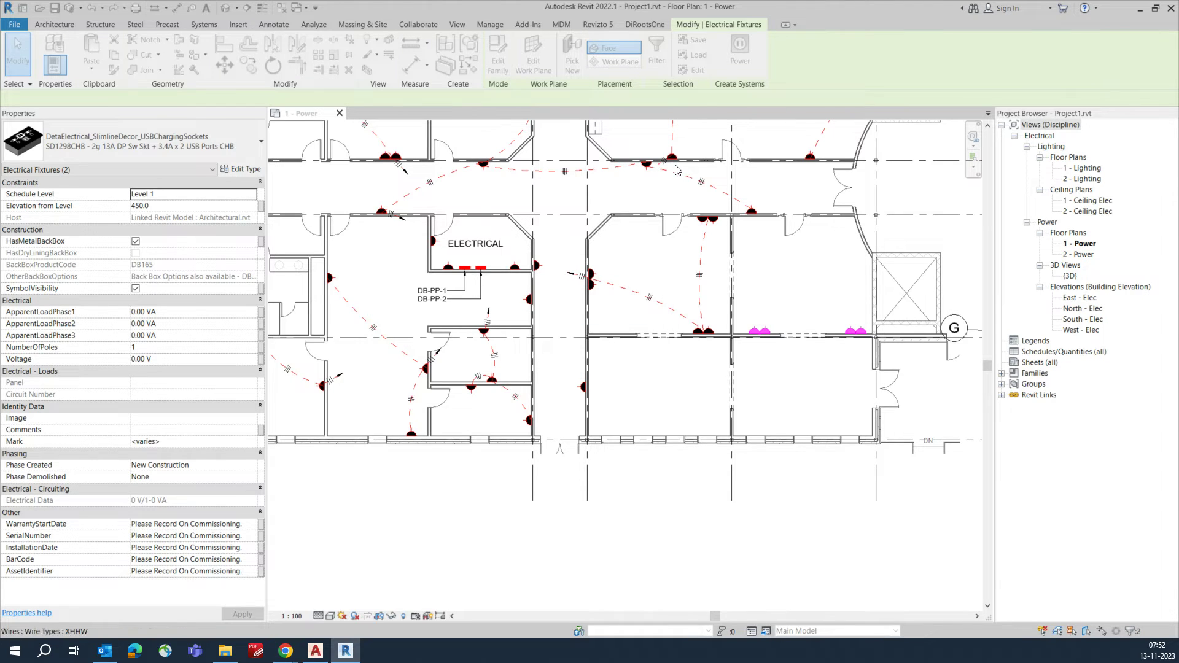
pyautogui.click(783, 49)
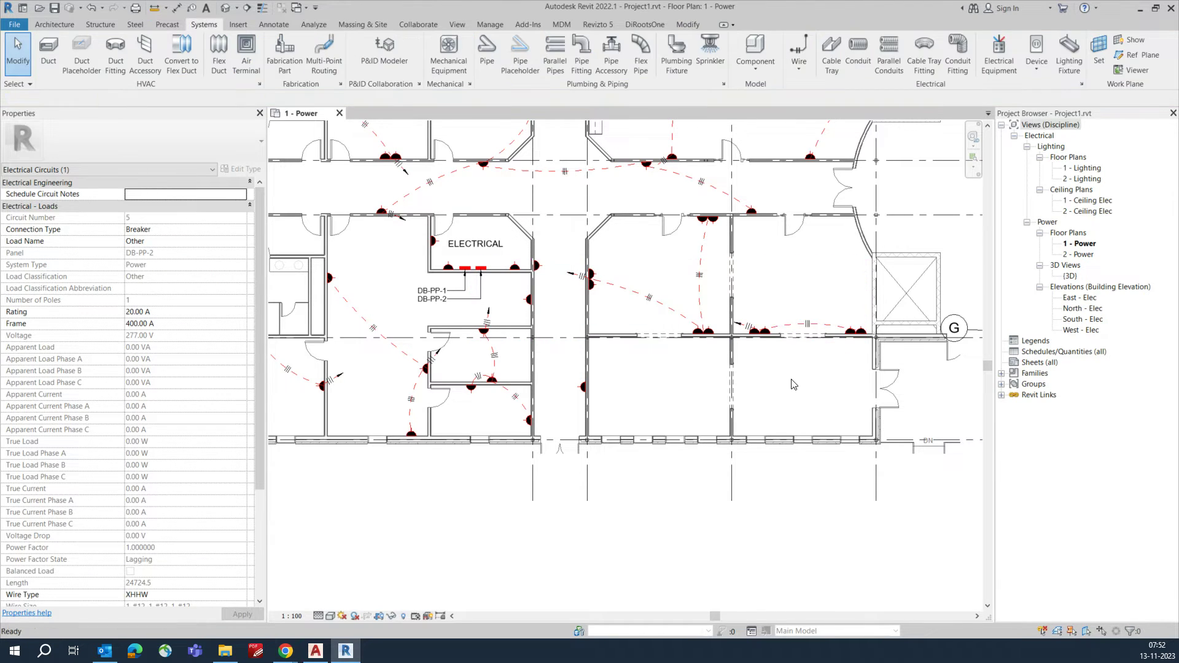
# - Circuit the socket beside the ELECTRICAL room with a second socket, drawn as arc wiring
pyautogui.moveTo(694, 410); pyautogui.dragTo(767, 441, button='middle')
pyautogui.click(658, 419)
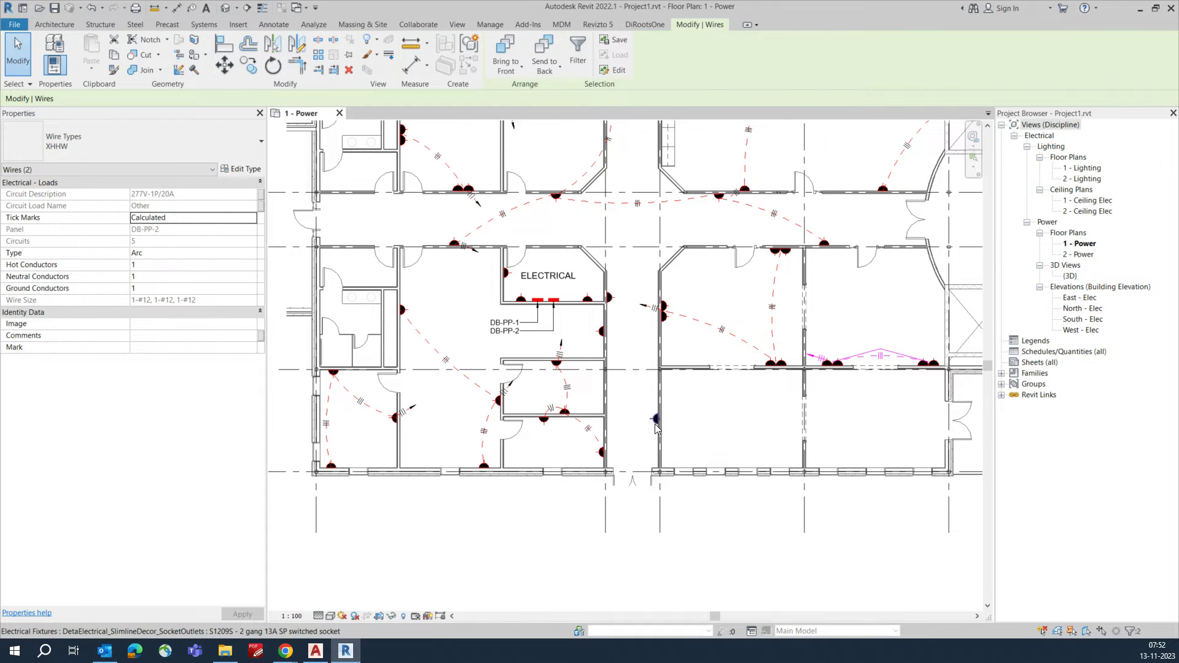
pyautogui.click(611, 298)
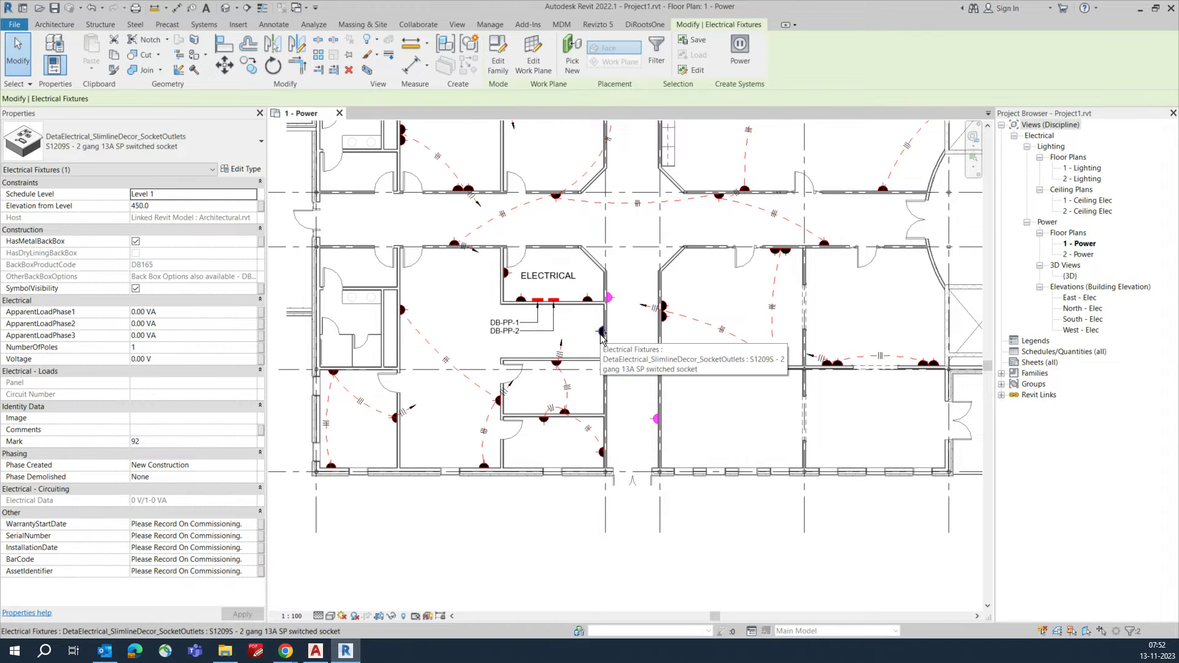
pyautogui.keyDown('ctrl'); pyautogui.click(591, 302); pyautogui.keyUp('ctrl')
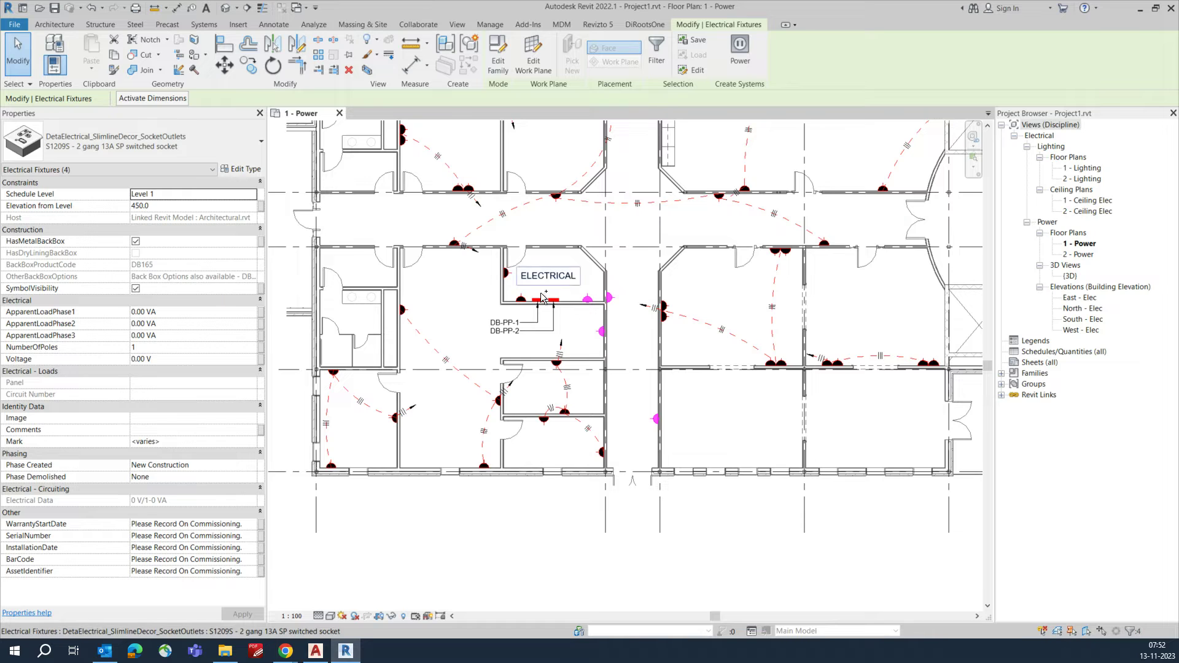
pyautogui.scroll(3, 595, 303)
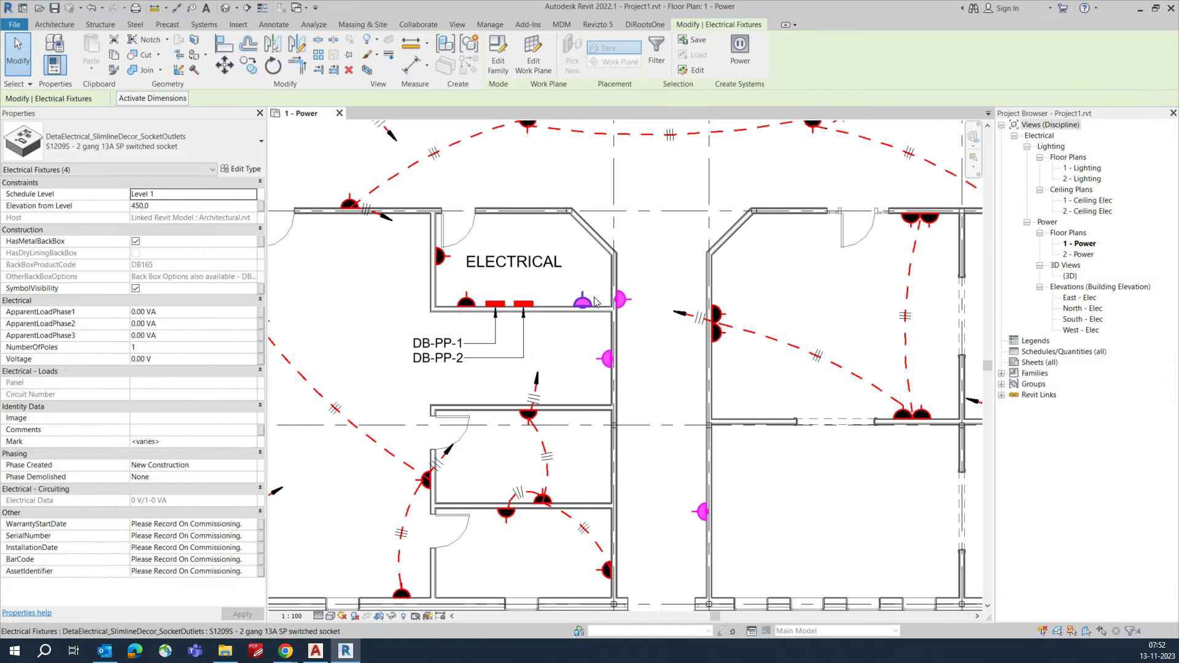
pyautogui.press('Escape')
pyautogui.click(617, 299)
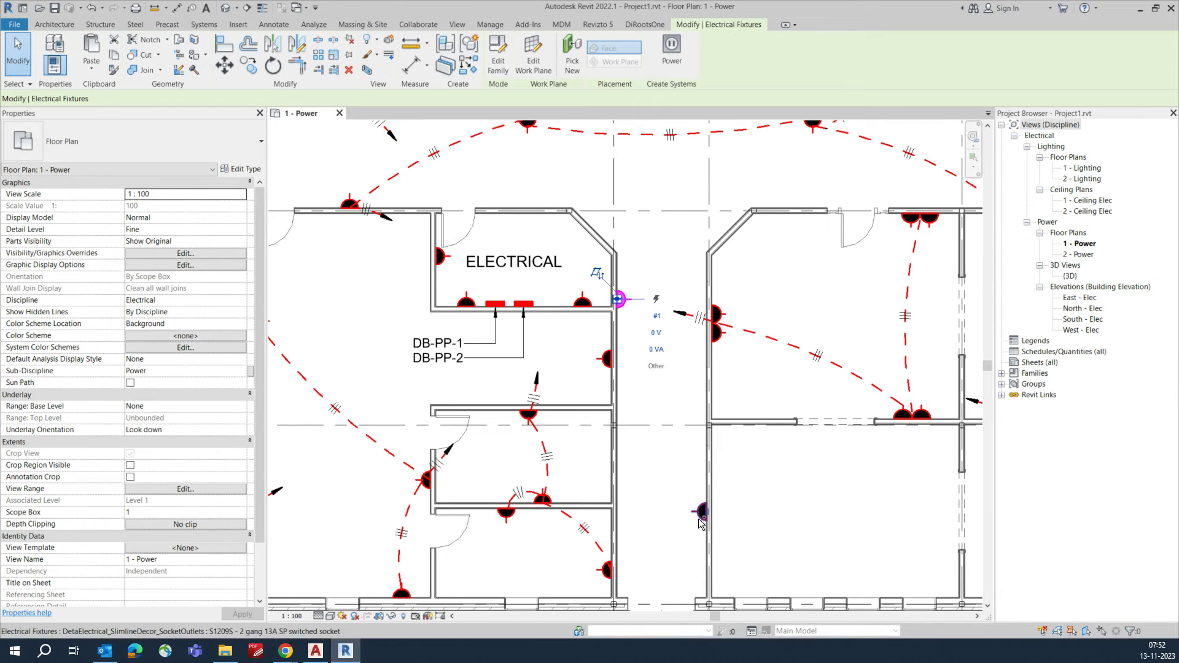
pyautogui.keyDown('ctrl'); pyautogui.click(700, 516); pyautogui.keyUp('ctrl')
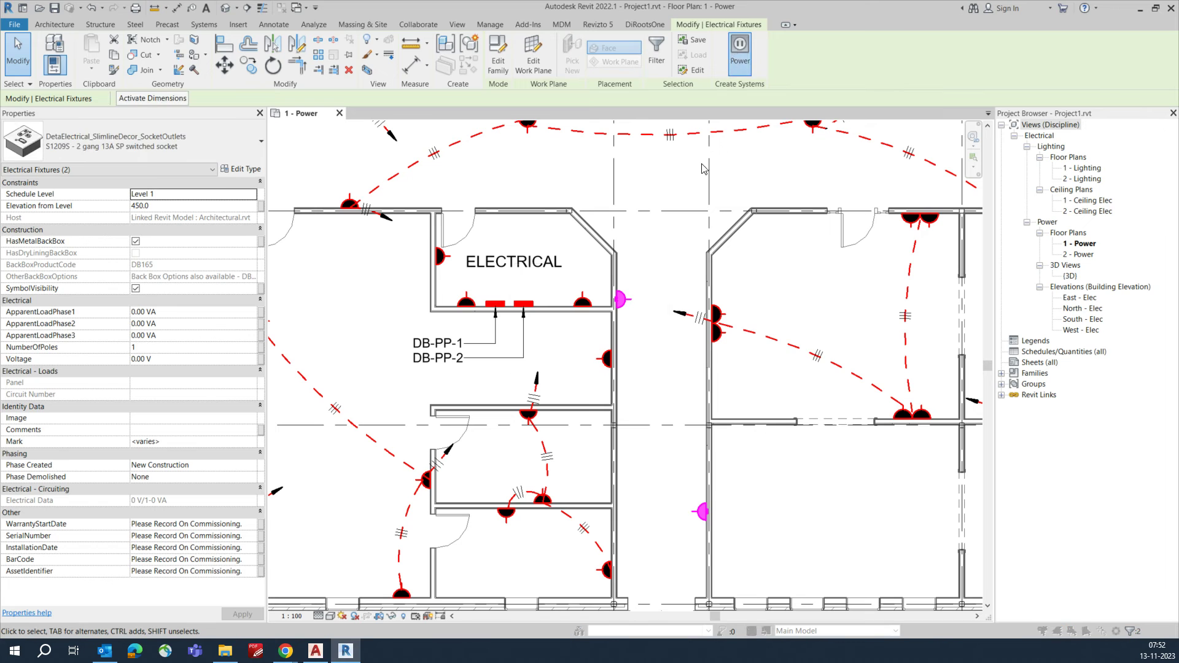
pyautogui.click(551, 359)
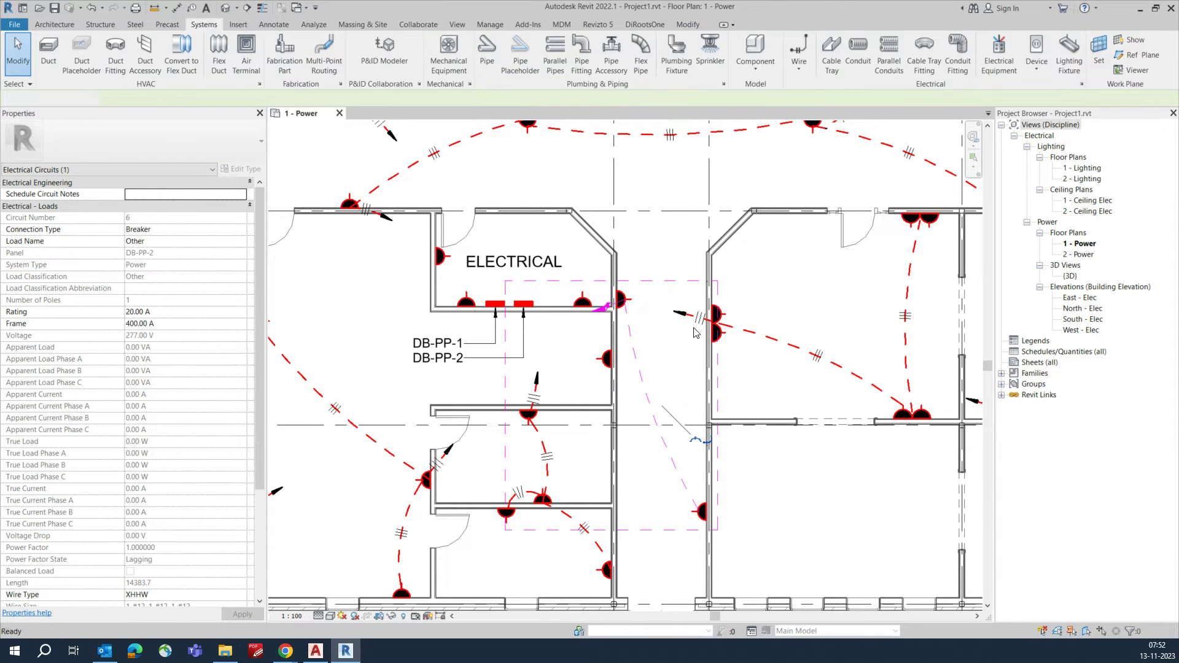
pyautogui.click(582, 312)
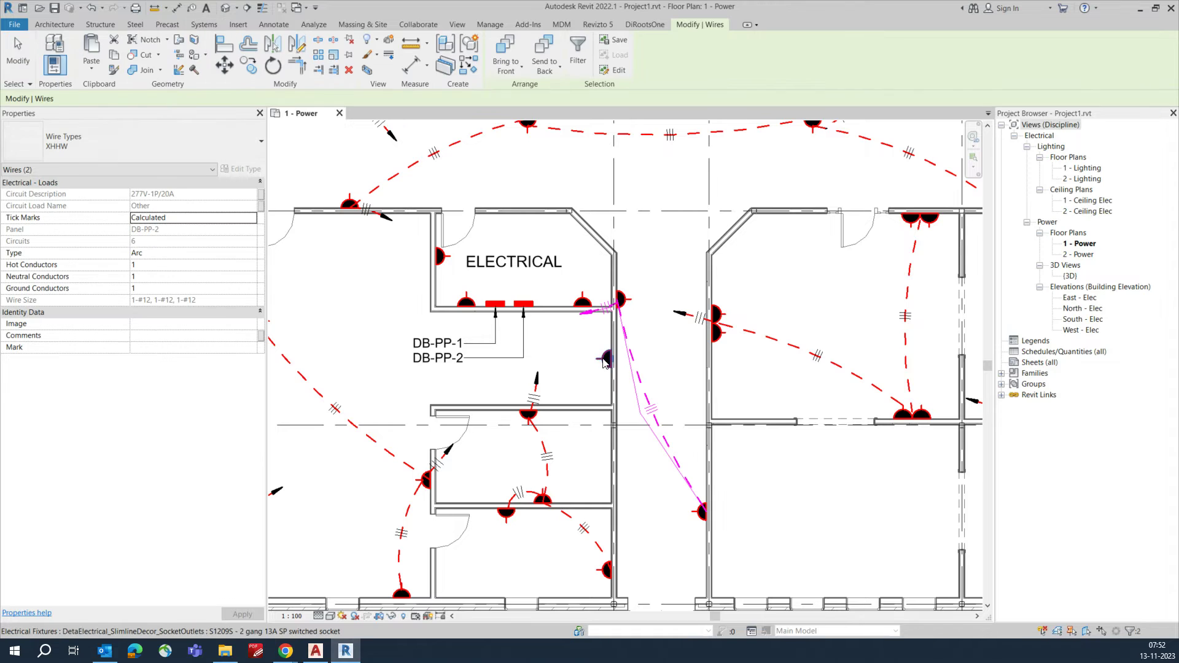
# - Make three sockets 277 V single-pole circuit 7 on DB-PP-2 and check it
pyautogui.click(584, 302)
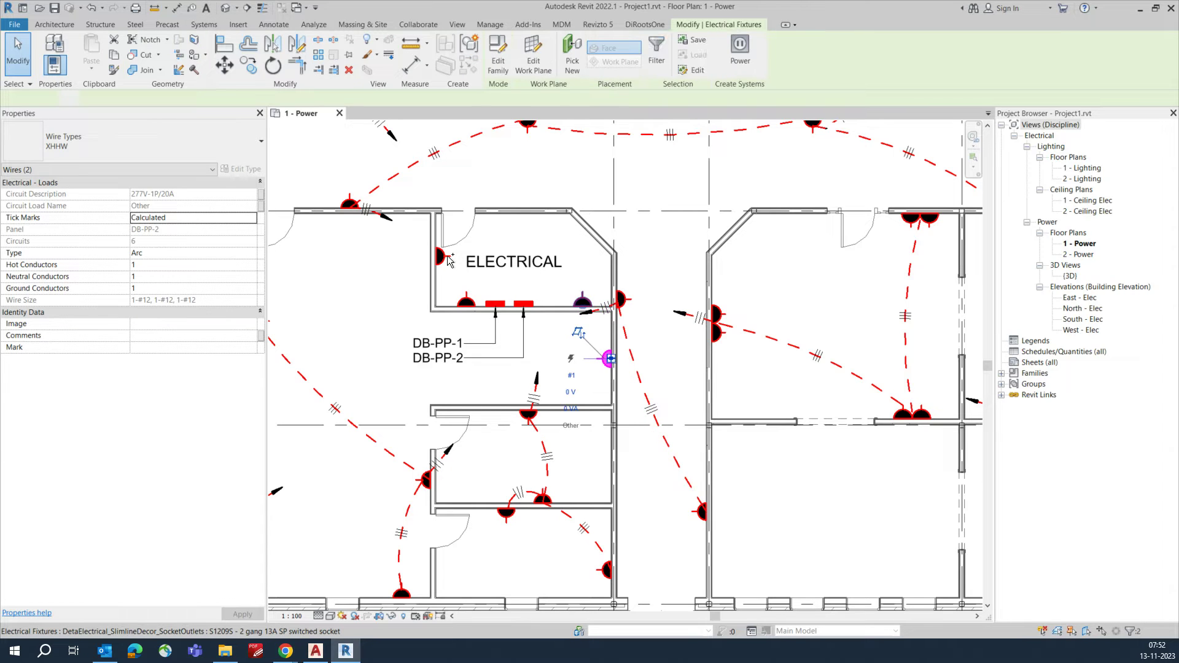
pyautogui.click(738, 52)
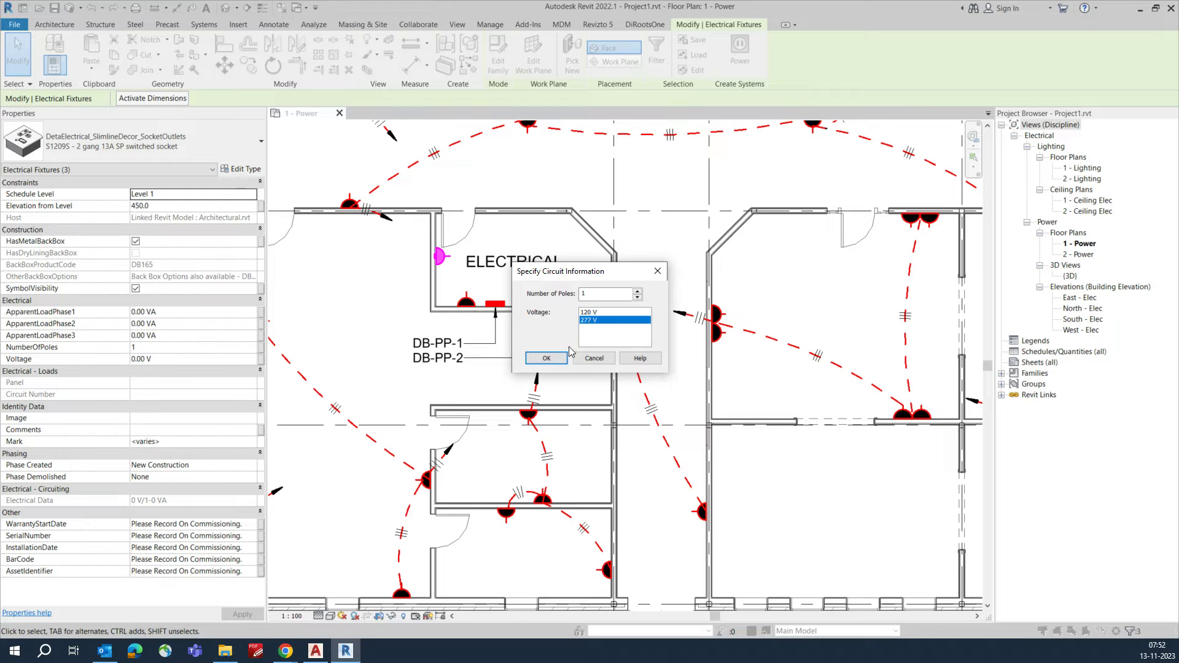
pyautogui.click(546, 358)
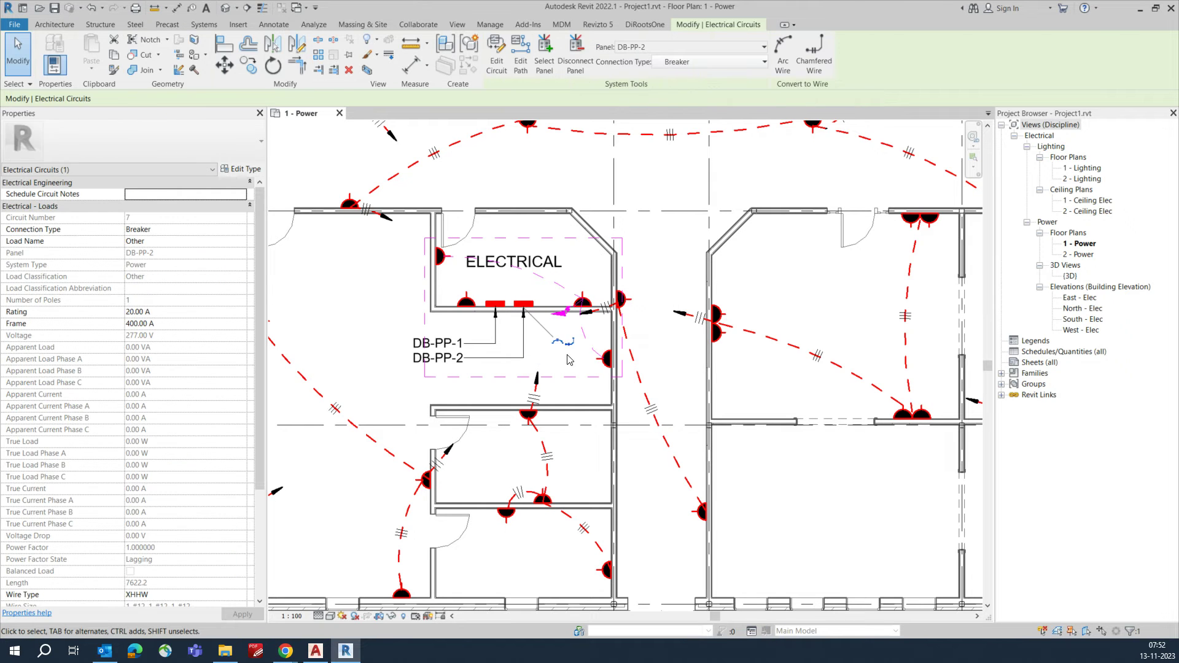
pyautogui.click(583, 304)
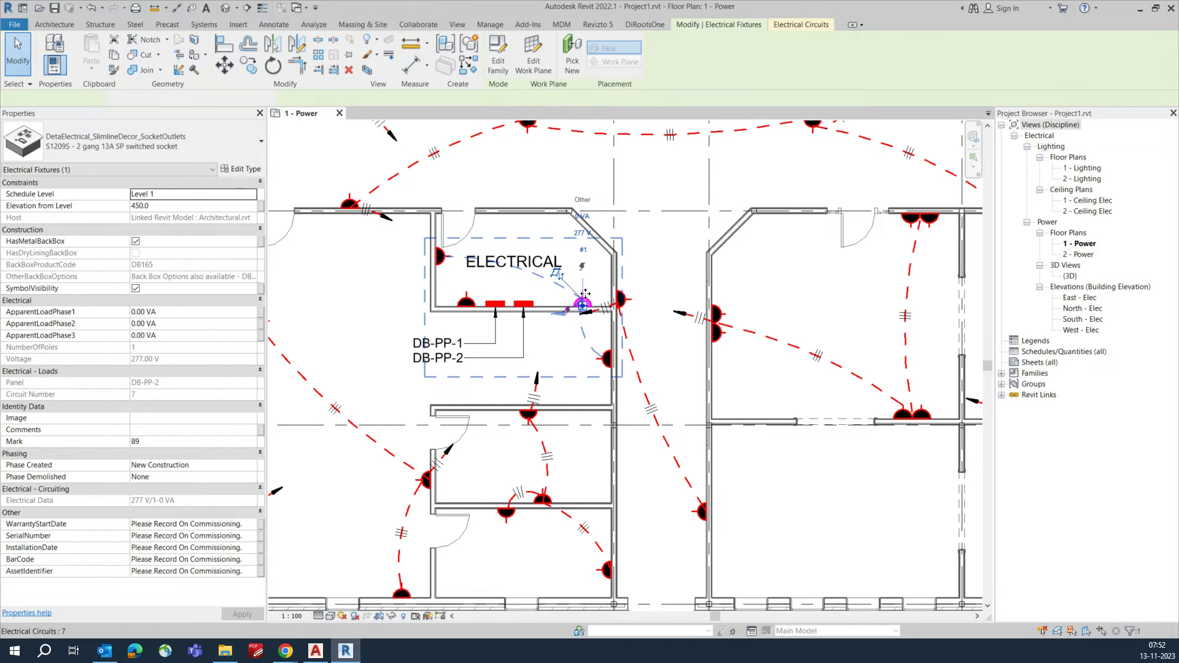
pyautogui.click(585, 293)
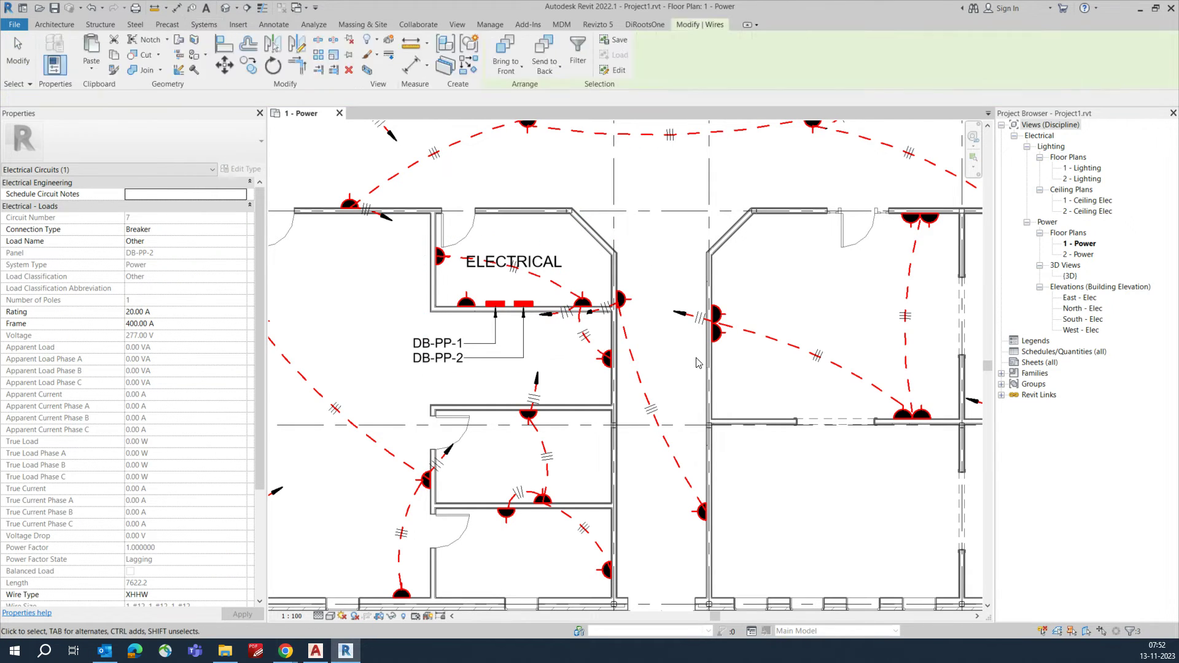
pyautogui.click(696, 363)
pyautogui.moveTo(557, 268); pyautogui.dragTo(582, 290, button='middle')
# - Tag the home-run wire with Tag by Category (TG), reading DB-PP-1 1 277V-1P/20A
pyautogui.scroll(-5, 547, 360)
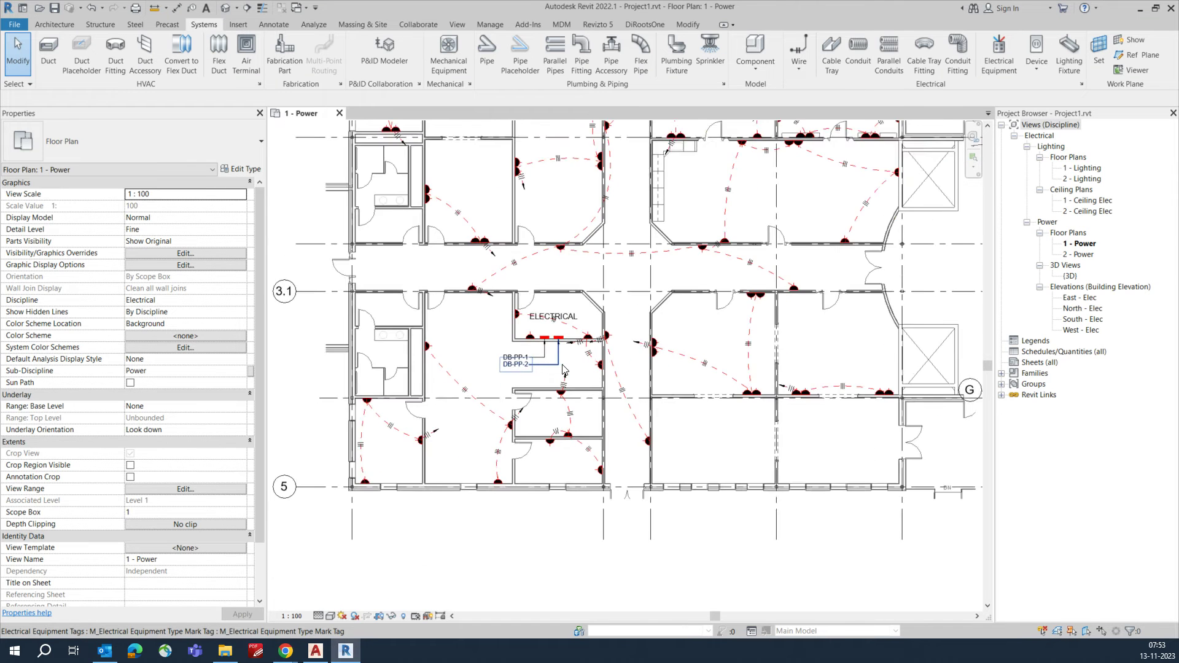
pyautogui.moveTo(512, 251); pyautogui.dragTo(451, 332, button='middle')
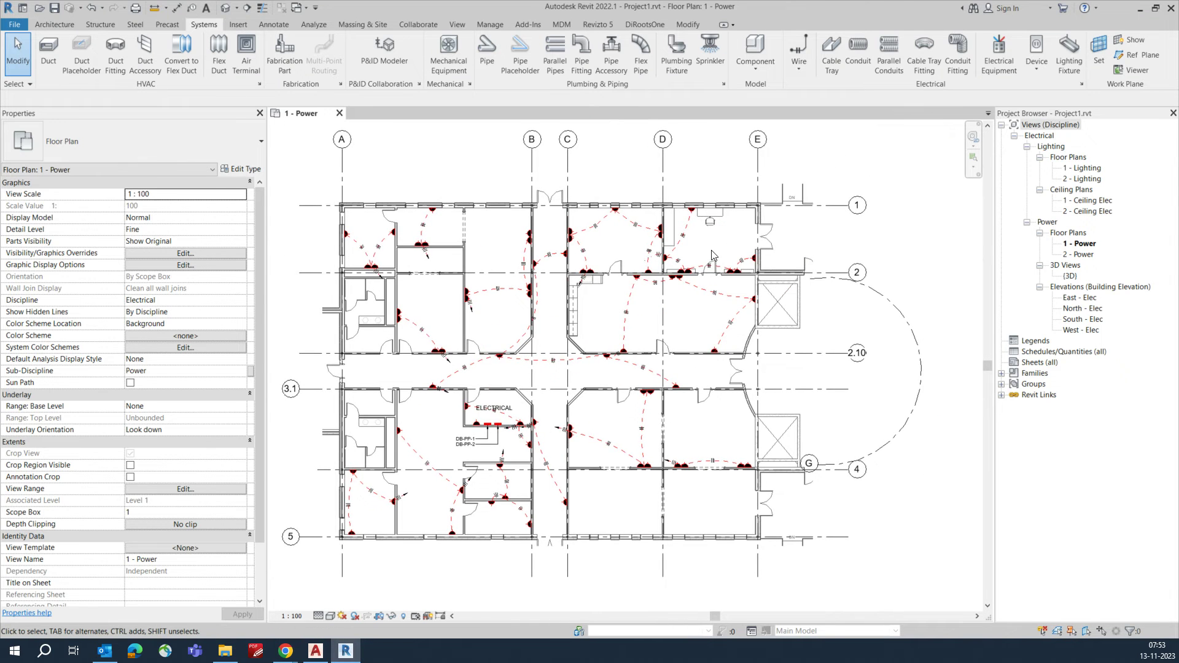
pyautogui.scroll(5, 711, 255)
pyautogui.scroll(2, 586, 266)
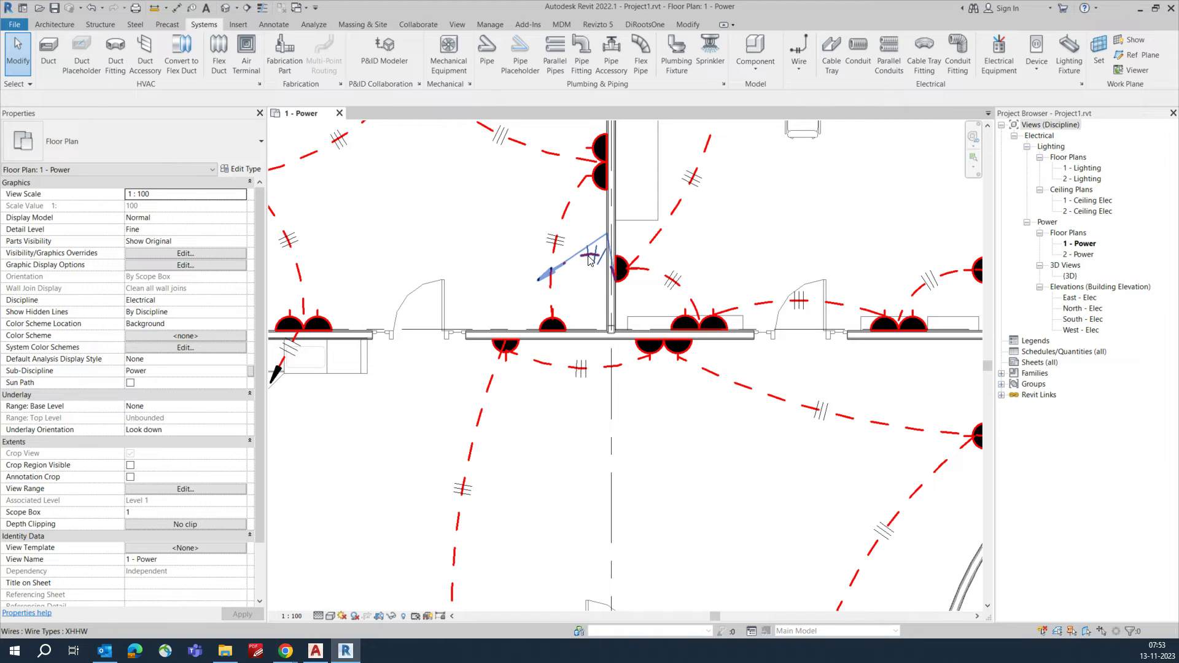
pyautogui.click(569, 261)
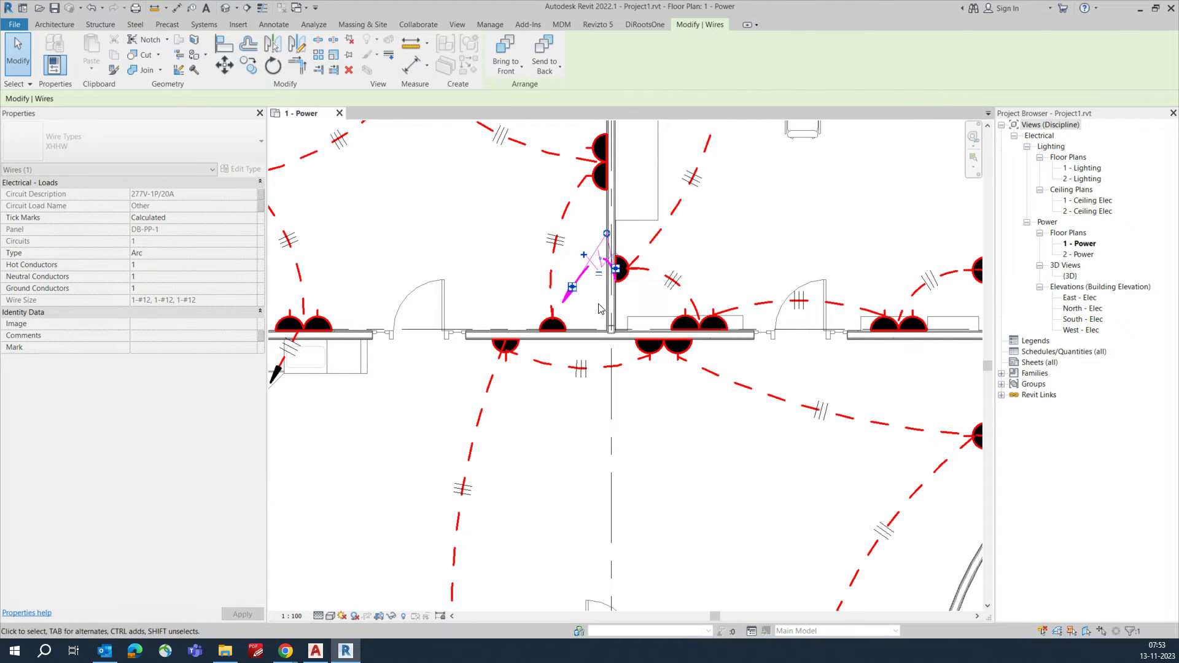
pyautogui.press('Escape')
pyautogui.press('t')
pyautogui.press('g')
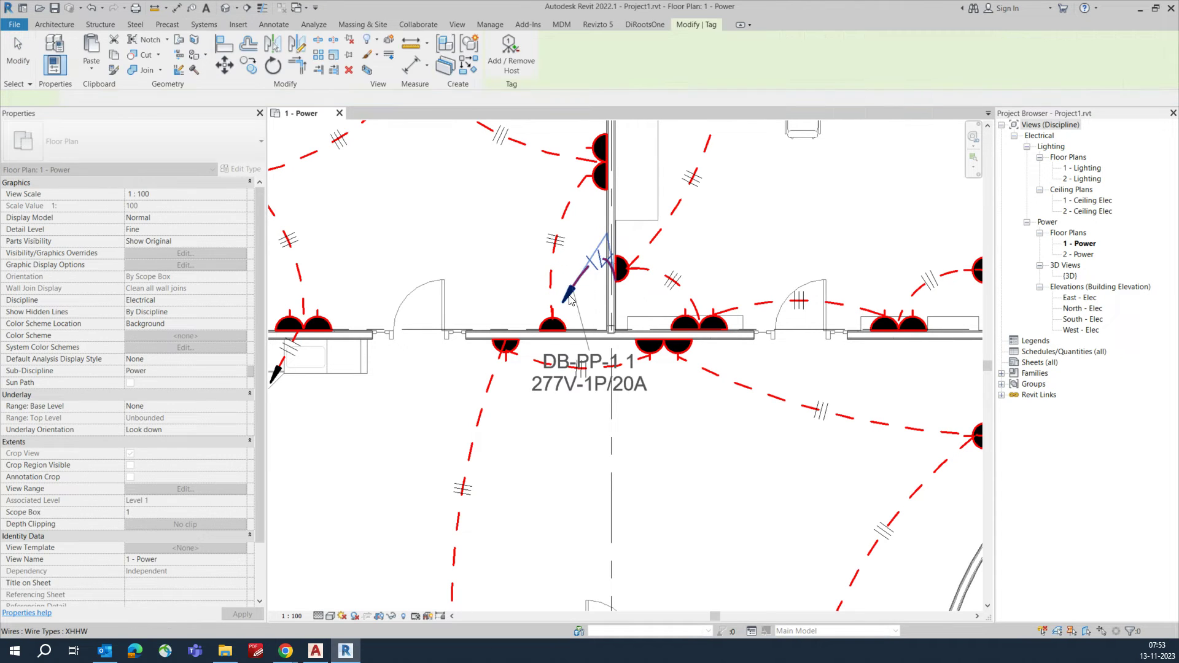
pyautogui.click(596, 385)
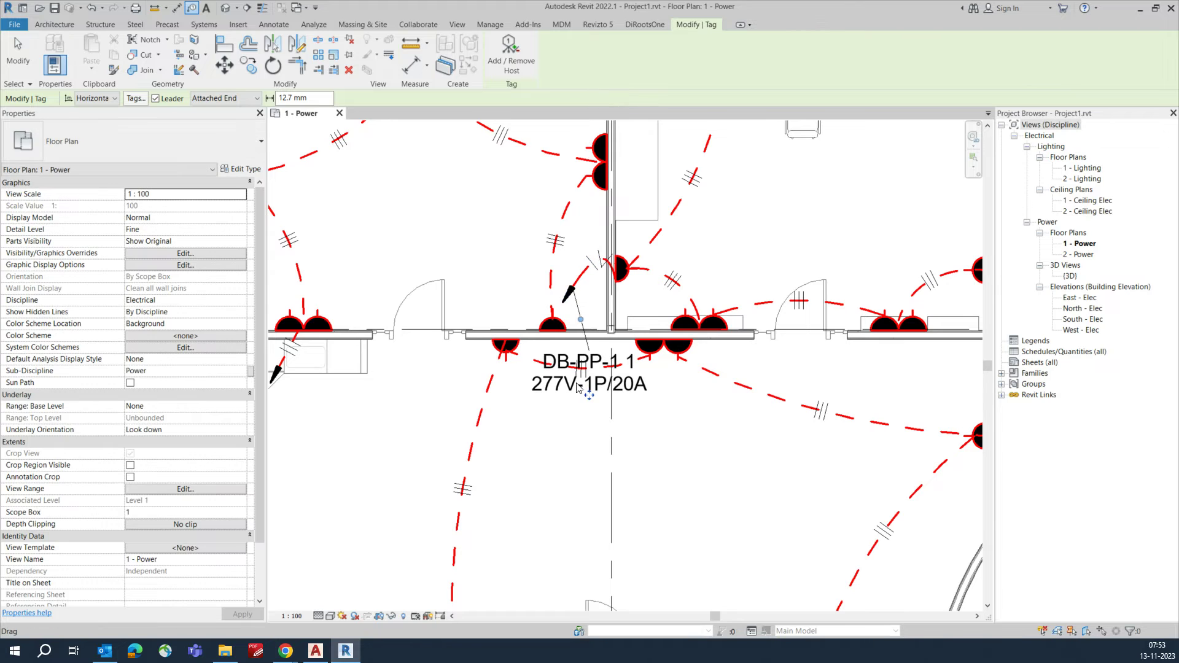
# - Move the wire tag below the wall with an elbowed leader ending on the wire
pyautogui.moveTo(474, 286); pyautogui.dragTo(631, 454)
pyautogui.moveTo(580, 424); pyautogui.dragTo(572, 430)
pyautogui.moveTo(630, 457); pyautogui.dragTo(673, 457)
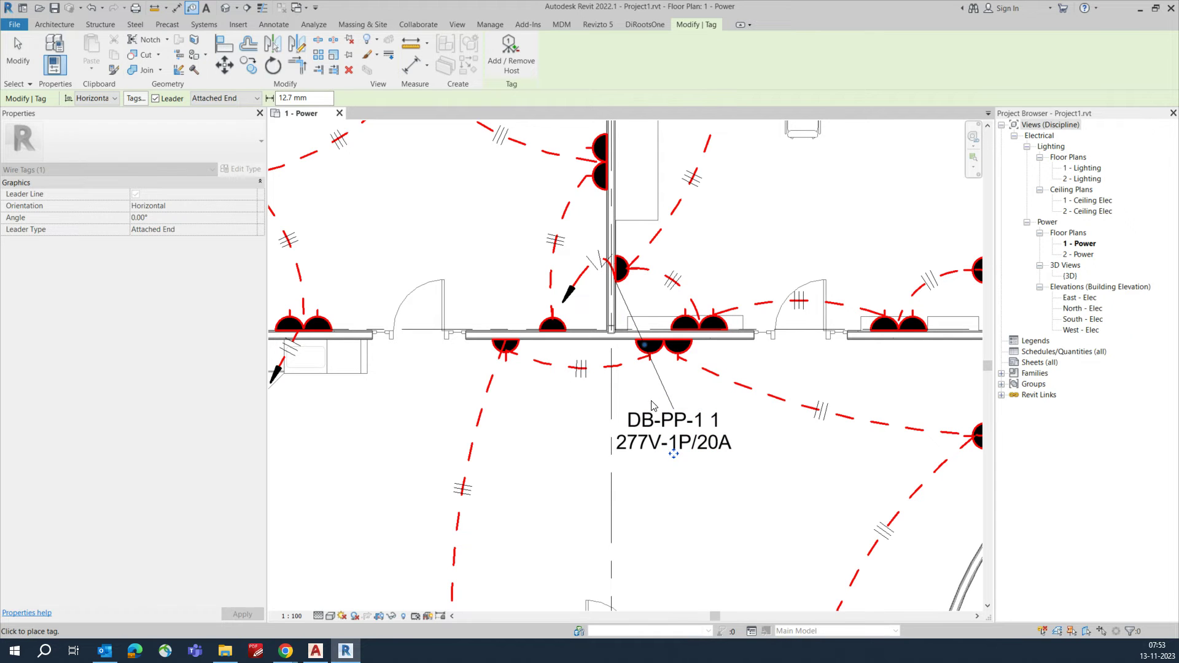
pyautogui.click(668, 393)
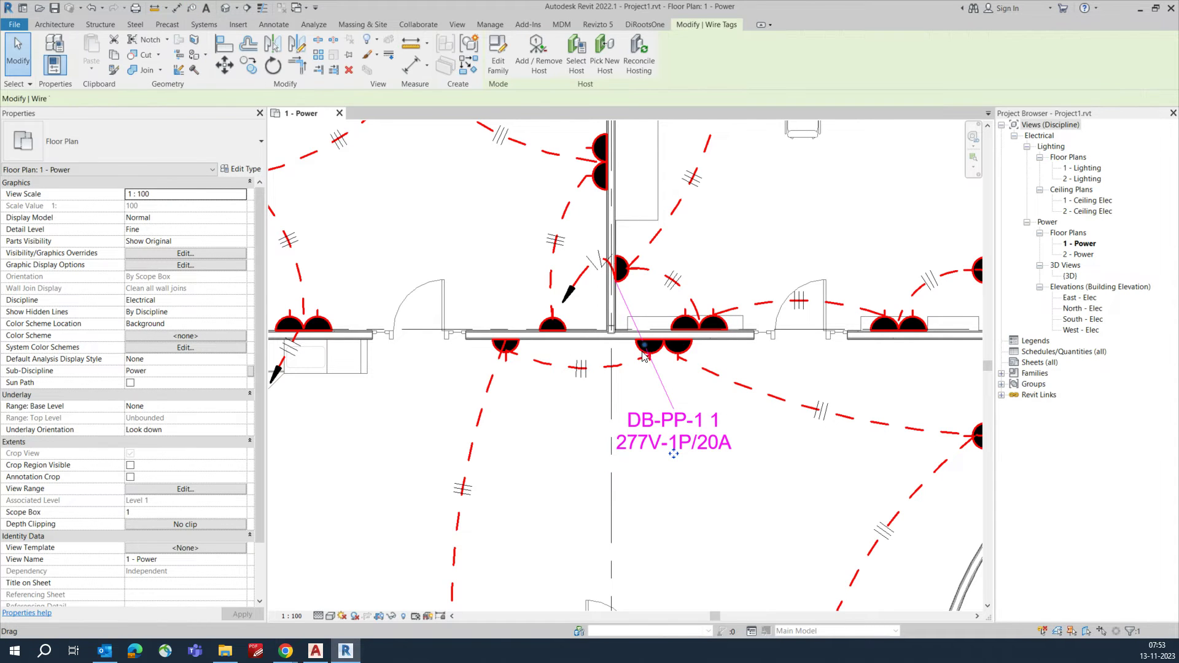
pyautogui.moveTo(582, 417); pyautogui.dragTo(587, 432)
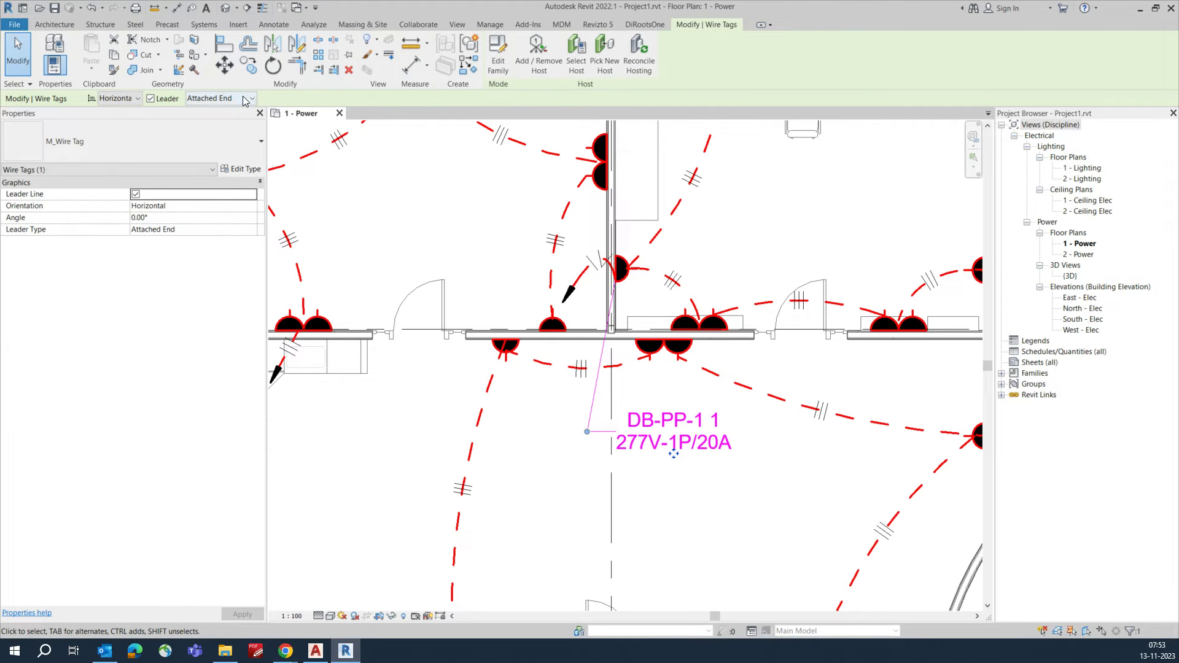
pyautogui.moveTo(613, 285); pyautogui.dragTo(571, 290)
pyautogui.moveTo(587, 432); pyautogui.dragTo(572, 431)
pyautogui.press('Escape')
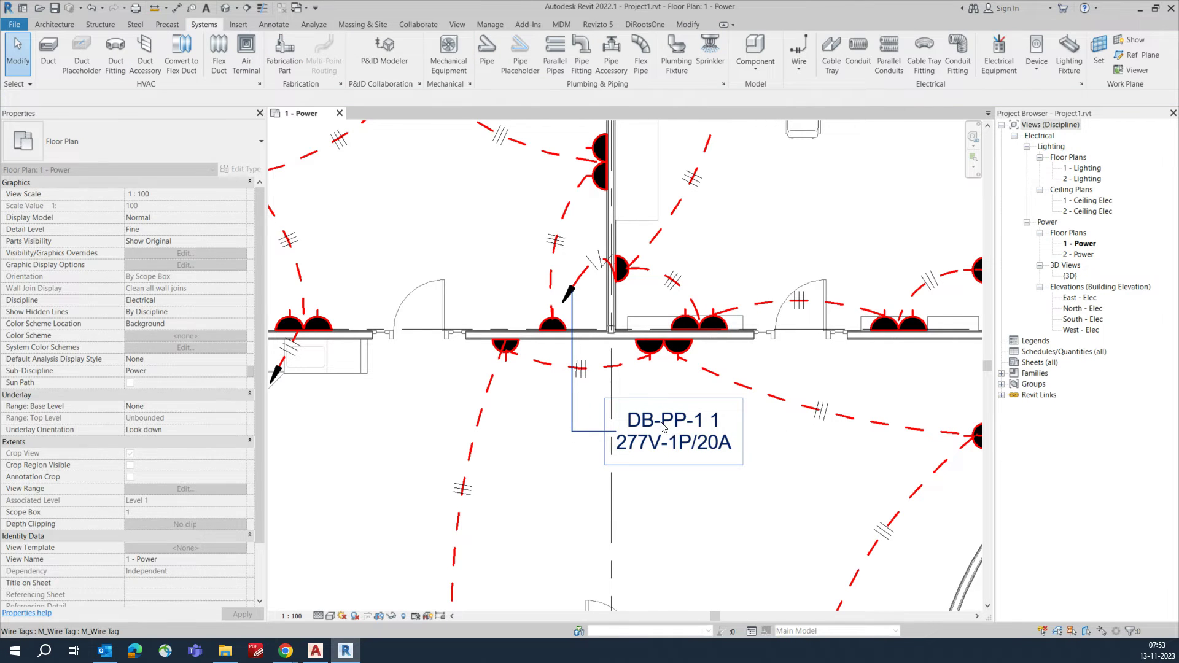
pyautogui.click(662, 426)
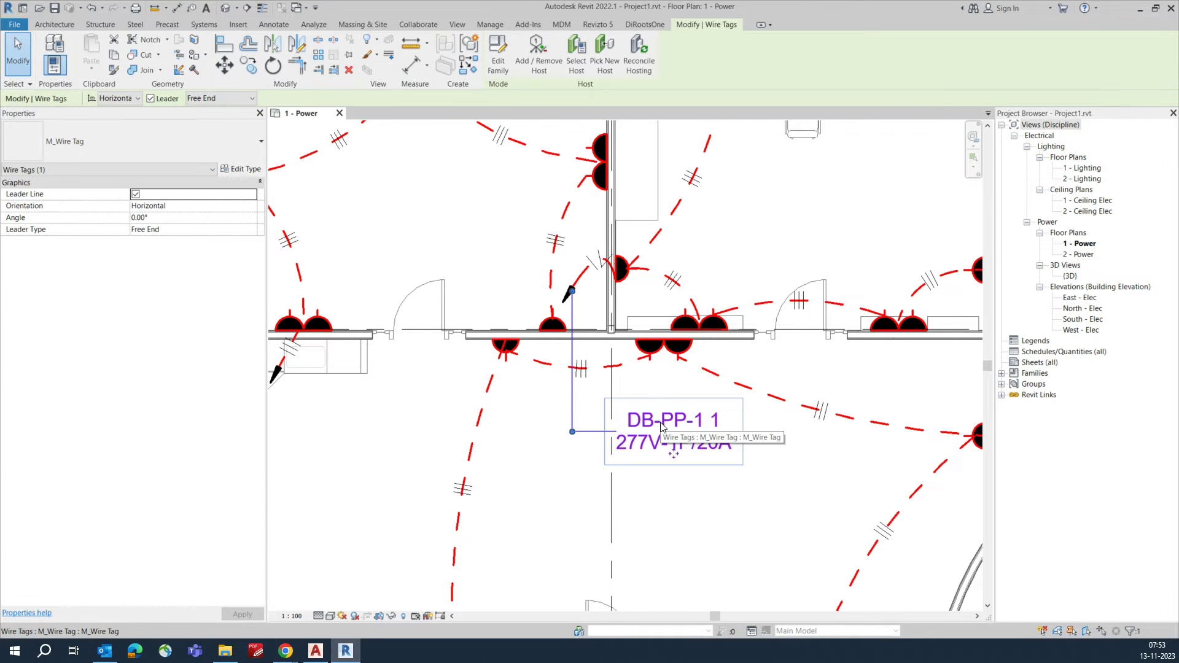
# - Strip Circuits and Circuit Description from the M_Wire Tag label, then reload it, overwriting the project version
pyautogui.click(496, 64)
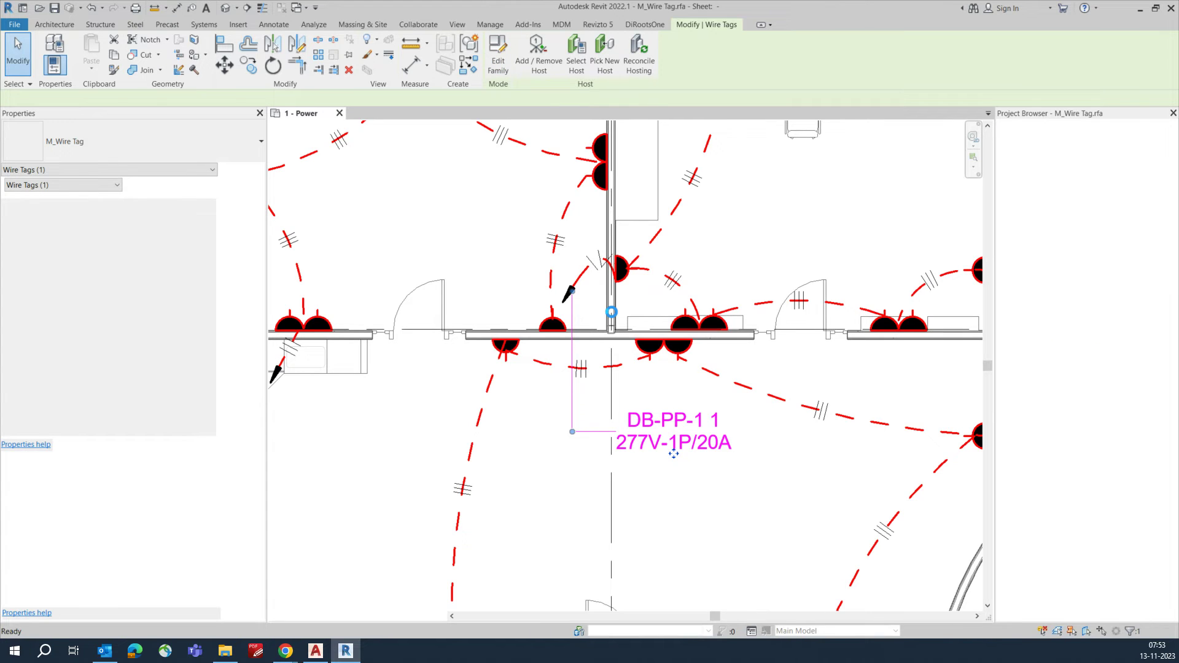
pyautogui.click(587, 336)
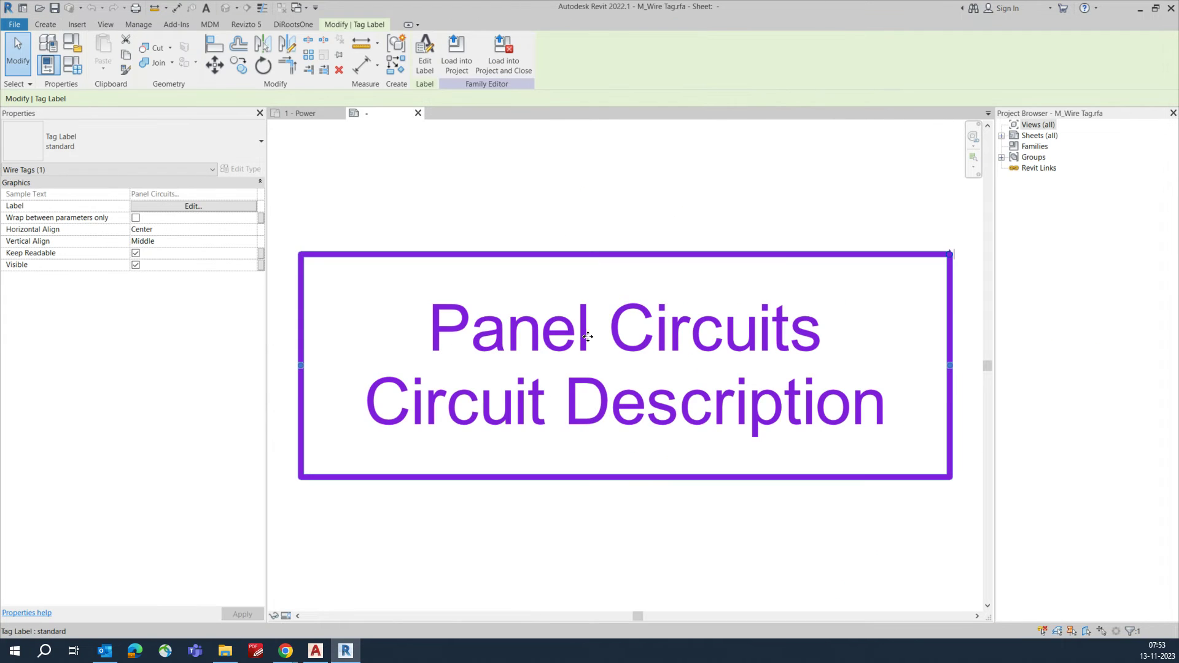
pyautogui.click(202, 207)
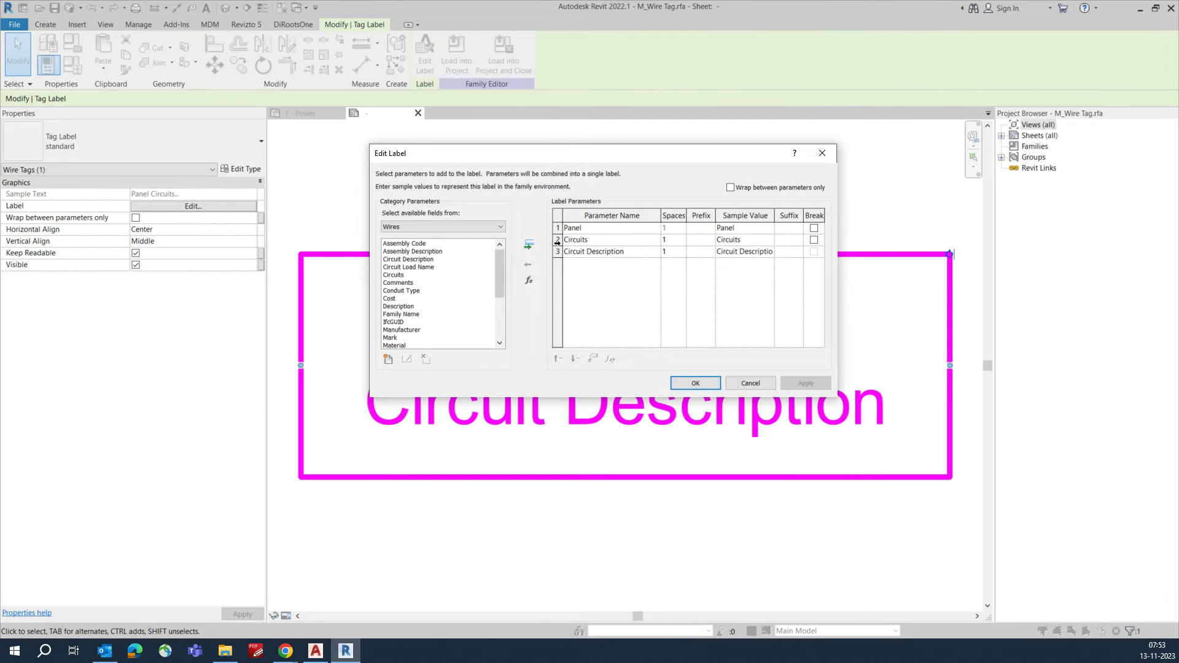
pyautogui.click(558, 241)
pyautogui.click(528, 262)
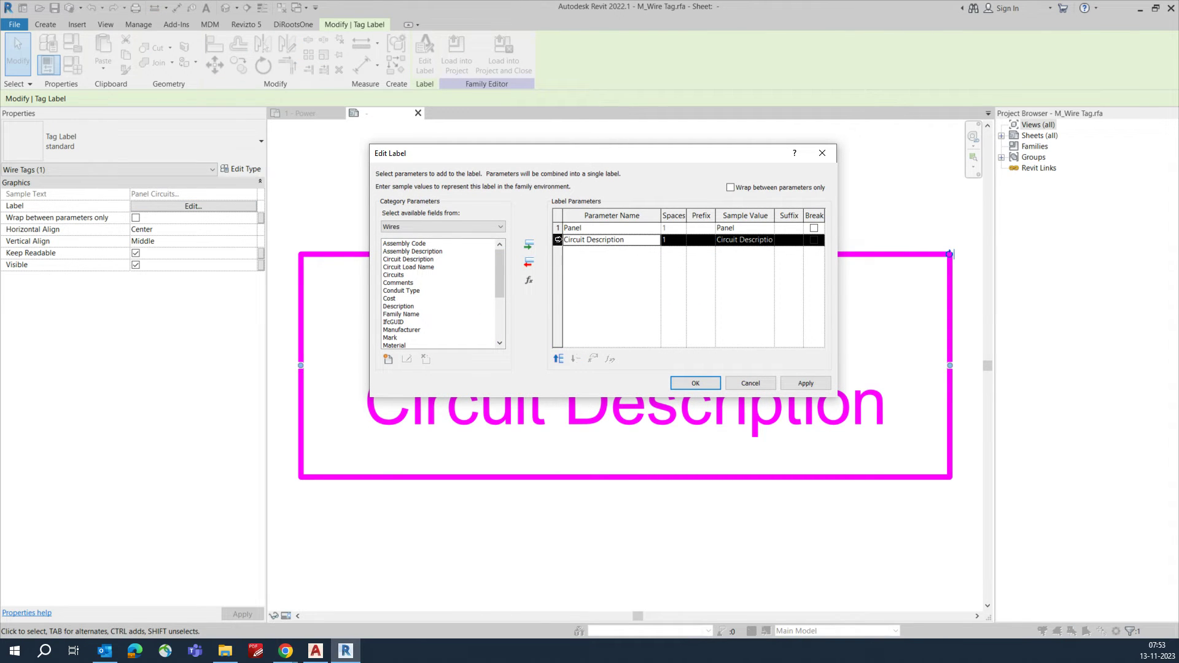
pyautogui.click(691, 382)
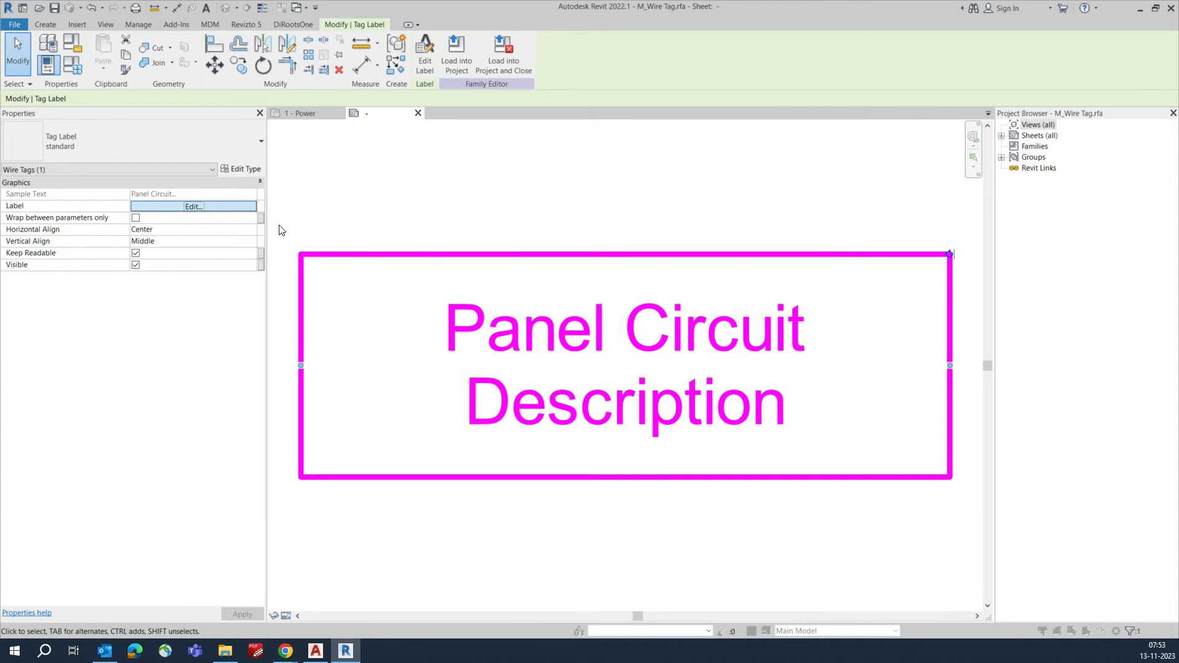
pyautogui.doubleClick(546, 255)
pyautogui.click(559, 240)
pyautogui.click(528, 262)
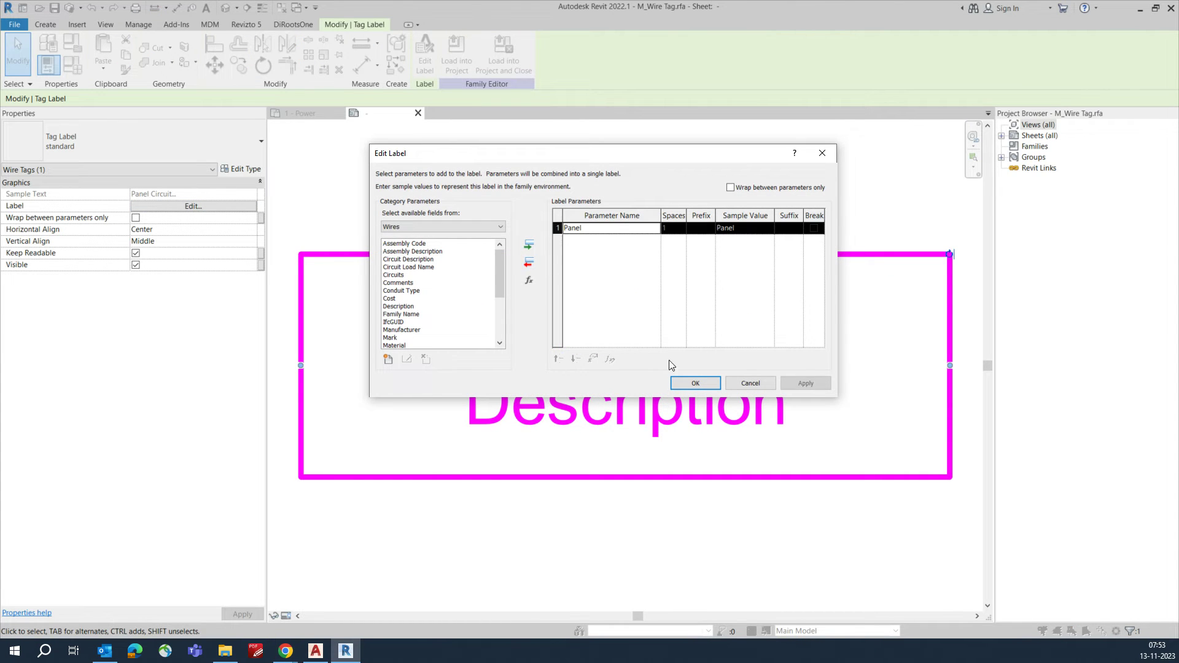
pyautogui.click(692, 384)
pyautogui.click(456, 62)
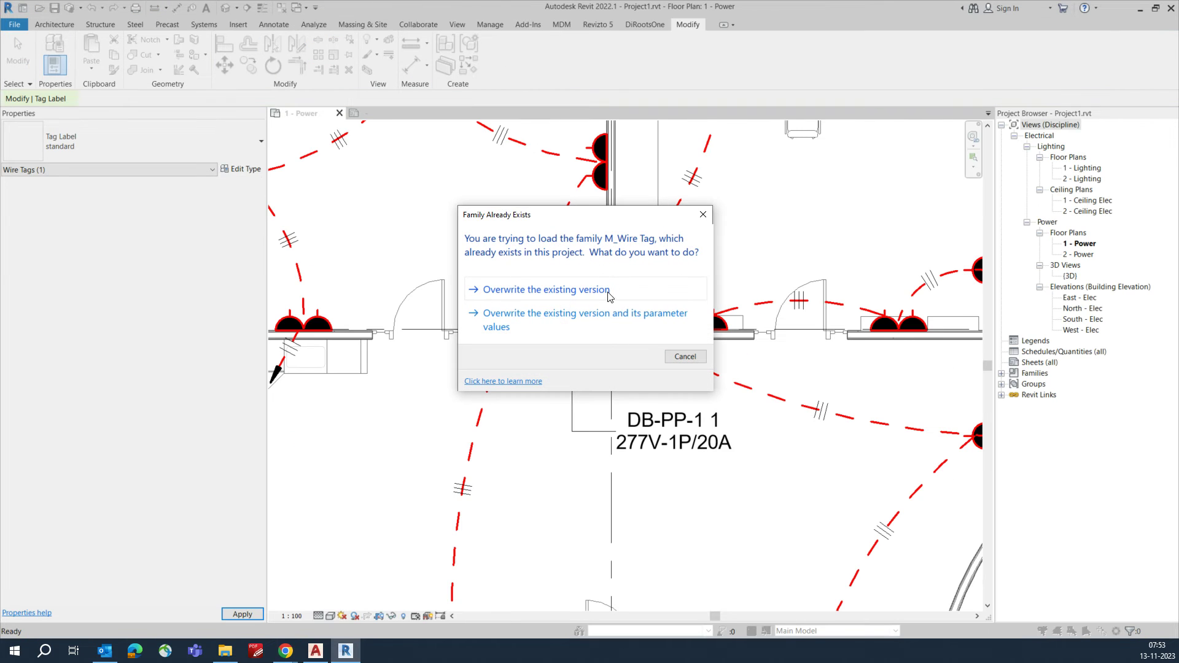
pyautogui.click(550, 313)
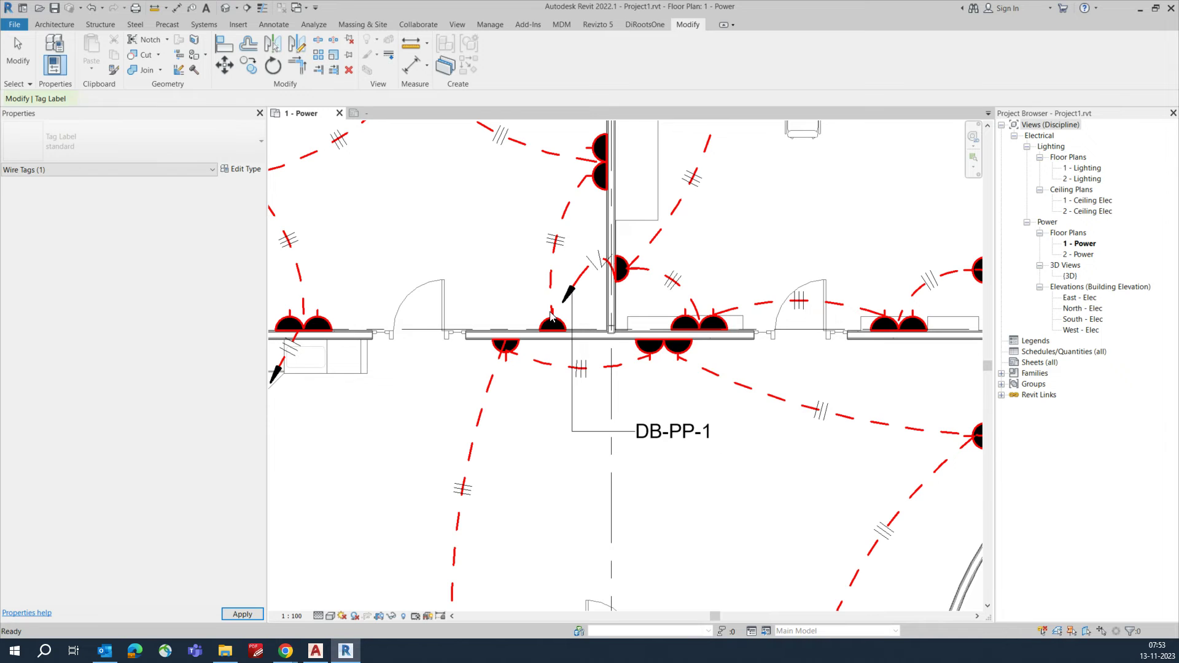
# - Set the M_Wire Tag type's leader arrowhead to Arrow Filled 15 Degree
pyautogui.click(588, 436)
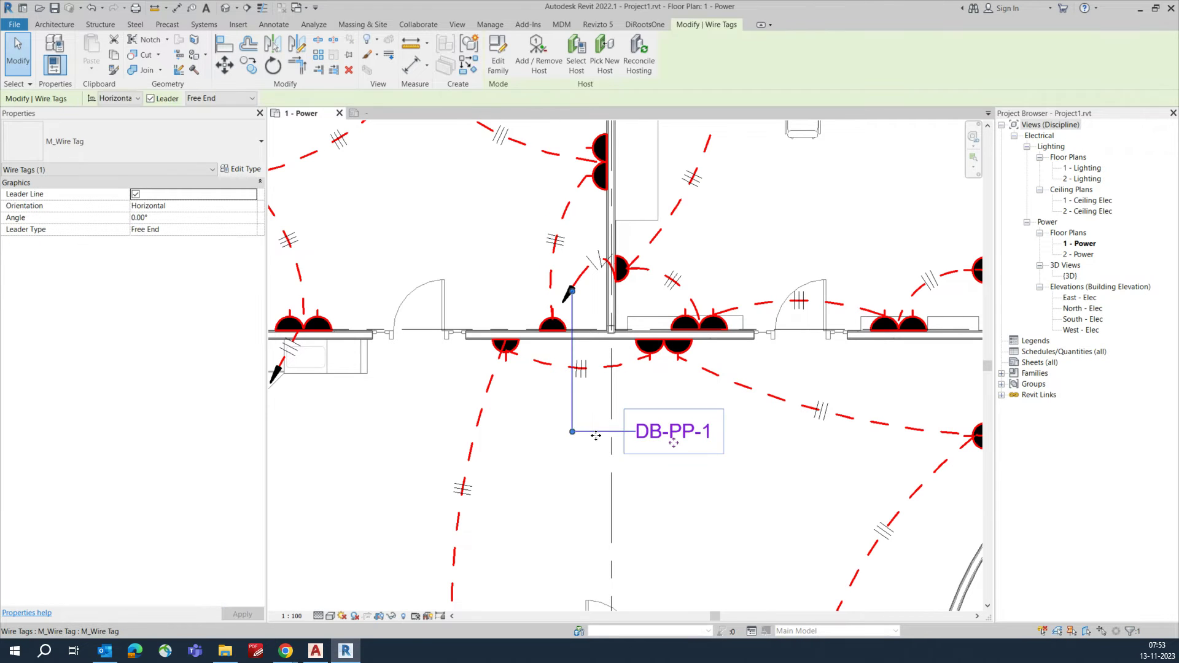
pyautogui.click(250, 172)
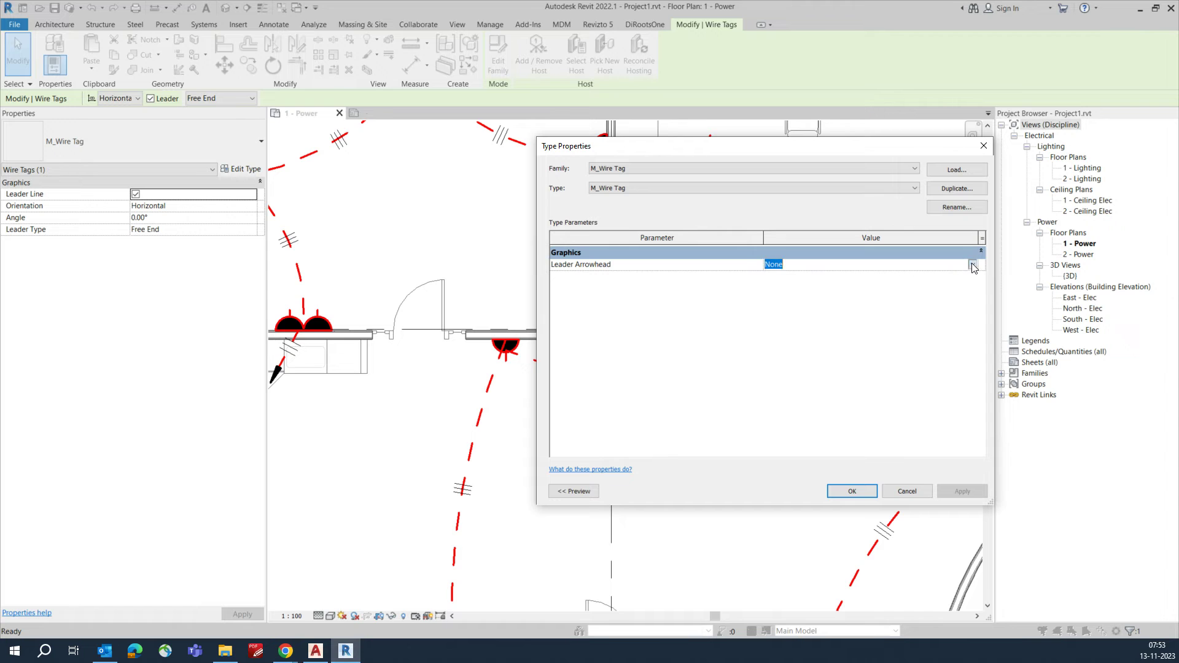
pyautogui.click(972, 265)
pyautogui.click(802, 306)
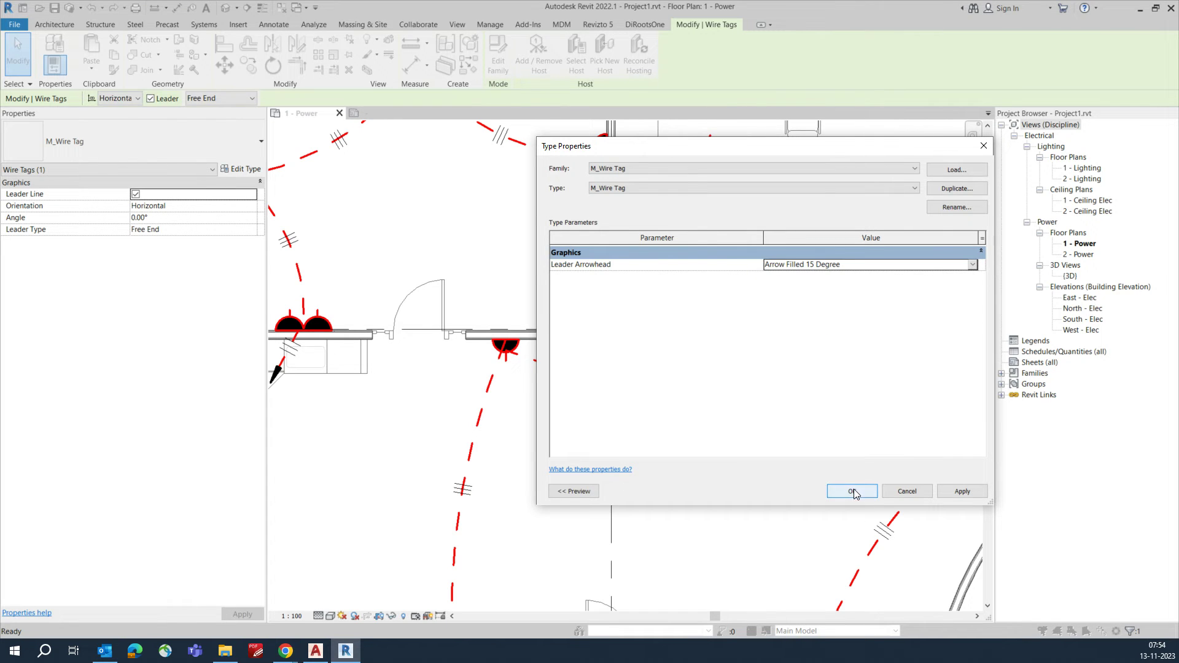
pyautogui.click(854, 491)
pyautogui.click(679, 478)
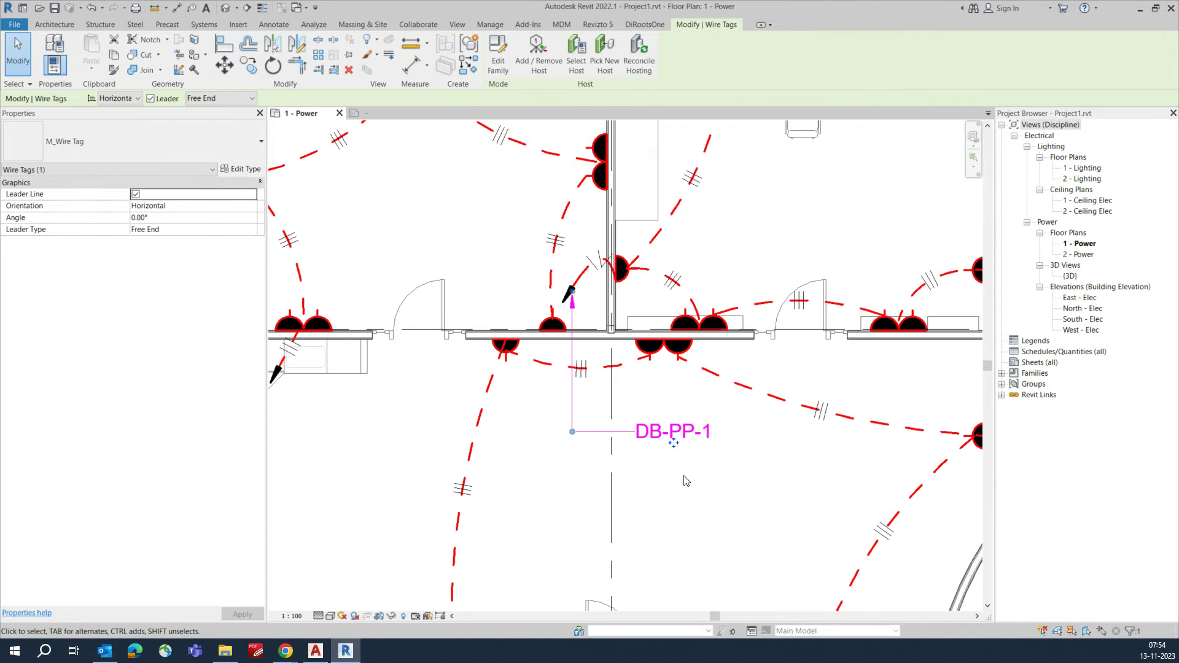
pyautogui.click(655, 440)
pyautogui.click(498, 63)
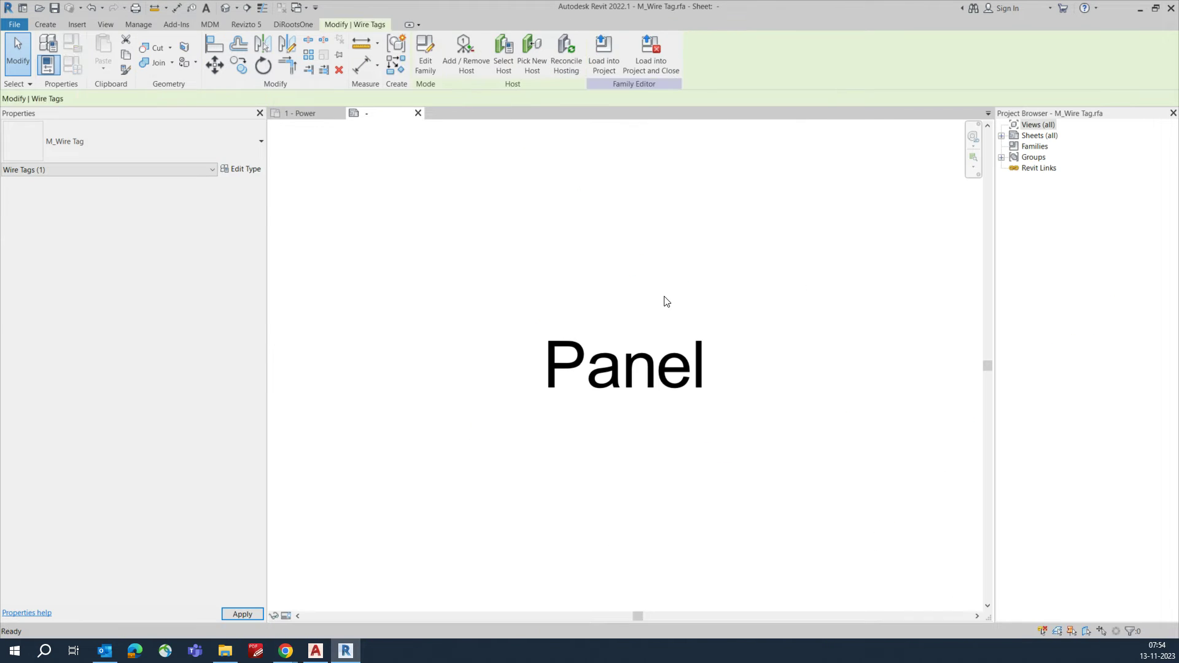
# - Add Circuits and Circuit Description back into the M_Wire Tag's Panel label
pyautogui.click(664, 291)
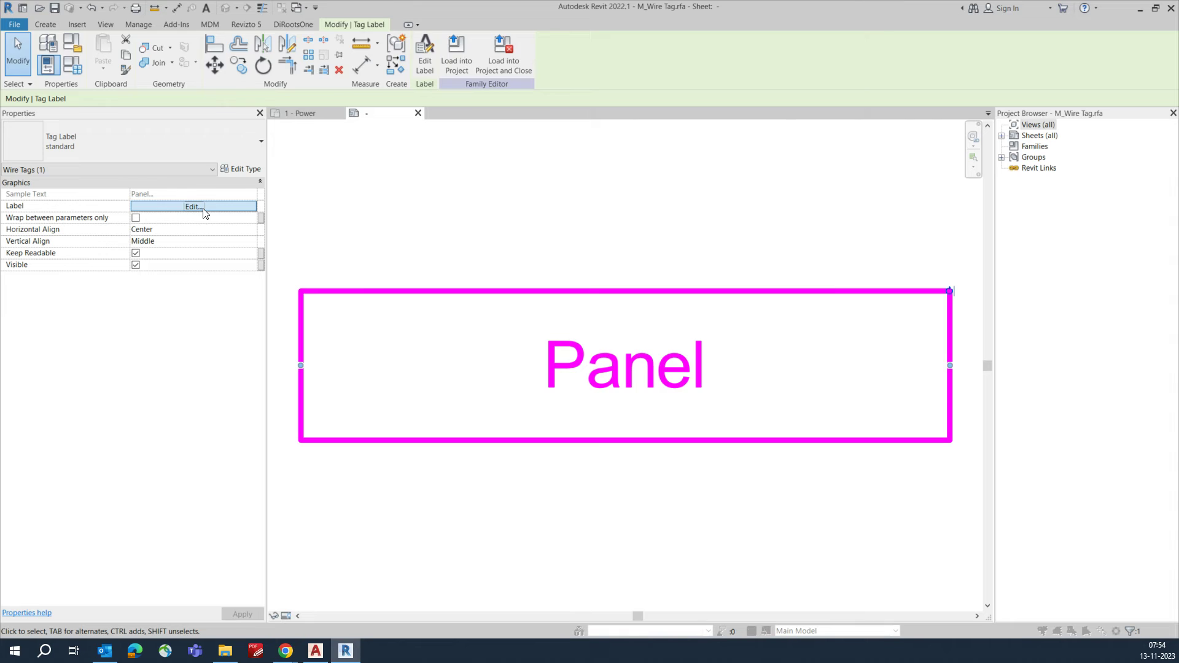
pyautogui.click(193, 206)
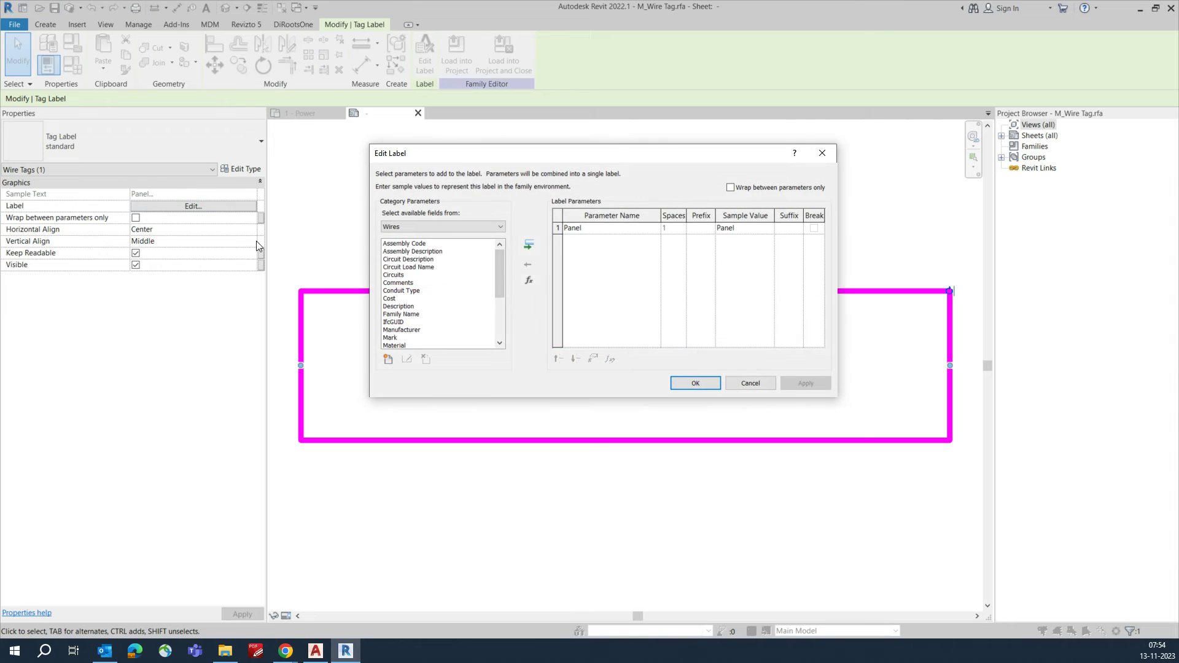
pyautogui.doubleClick(398, 276)
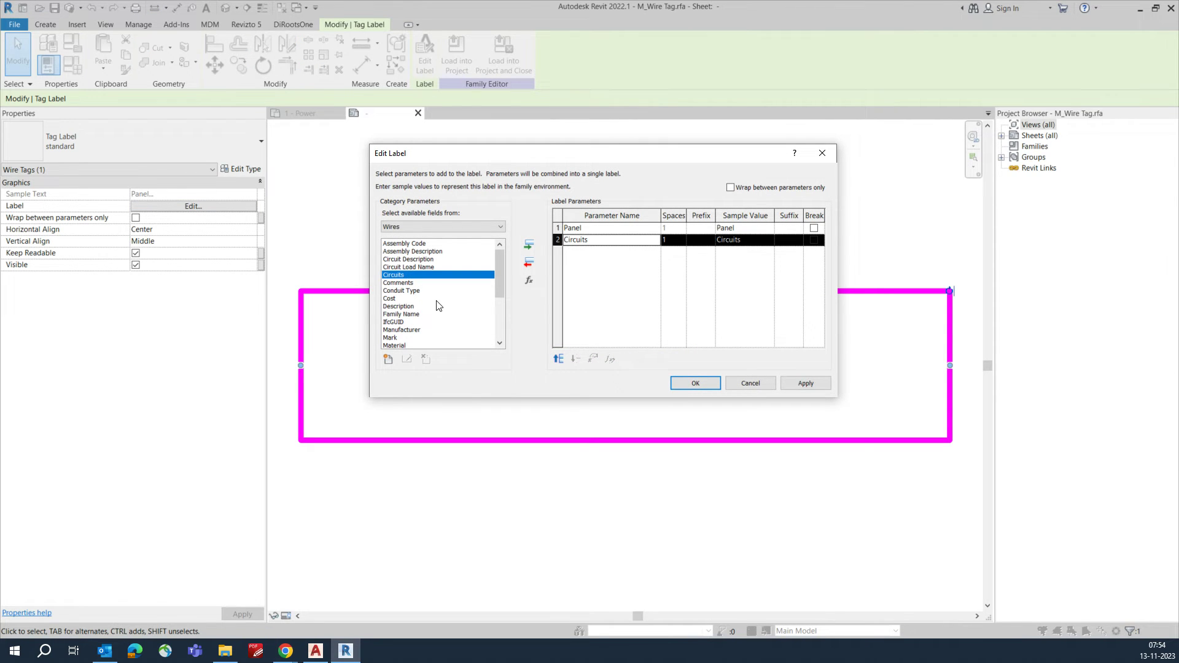
pyautogui.scroll(-1, 437, 307)
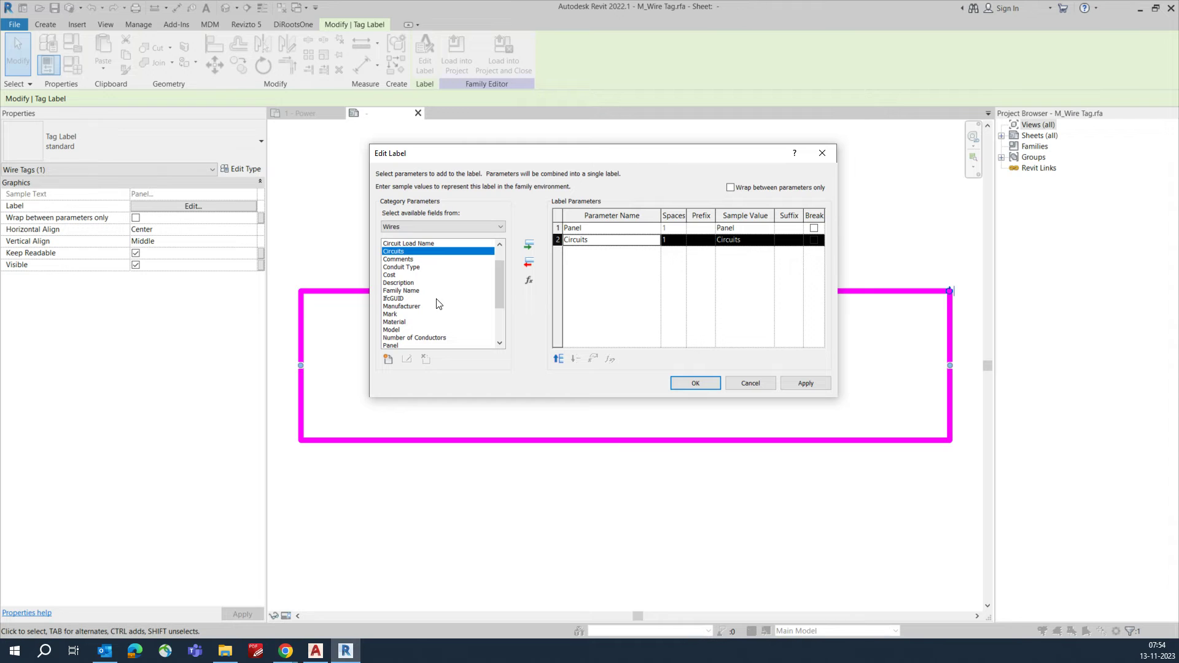
pyautogui.scroll(-3, 437, 304)
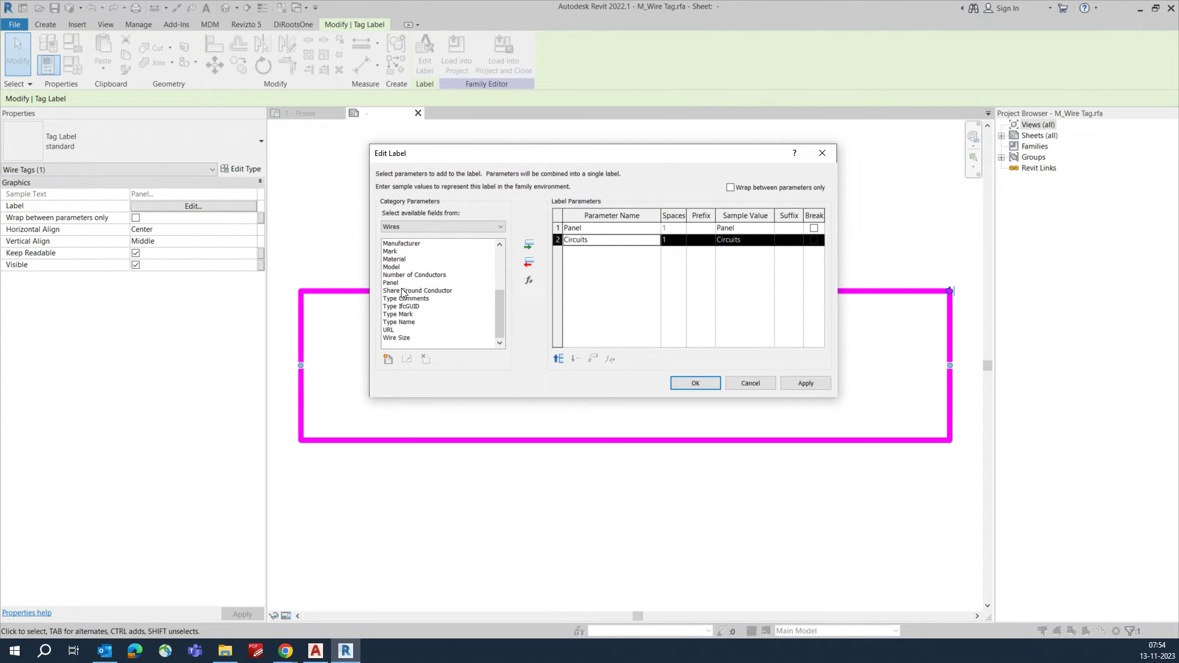
pyautogui.scroll(3, 412, 307)
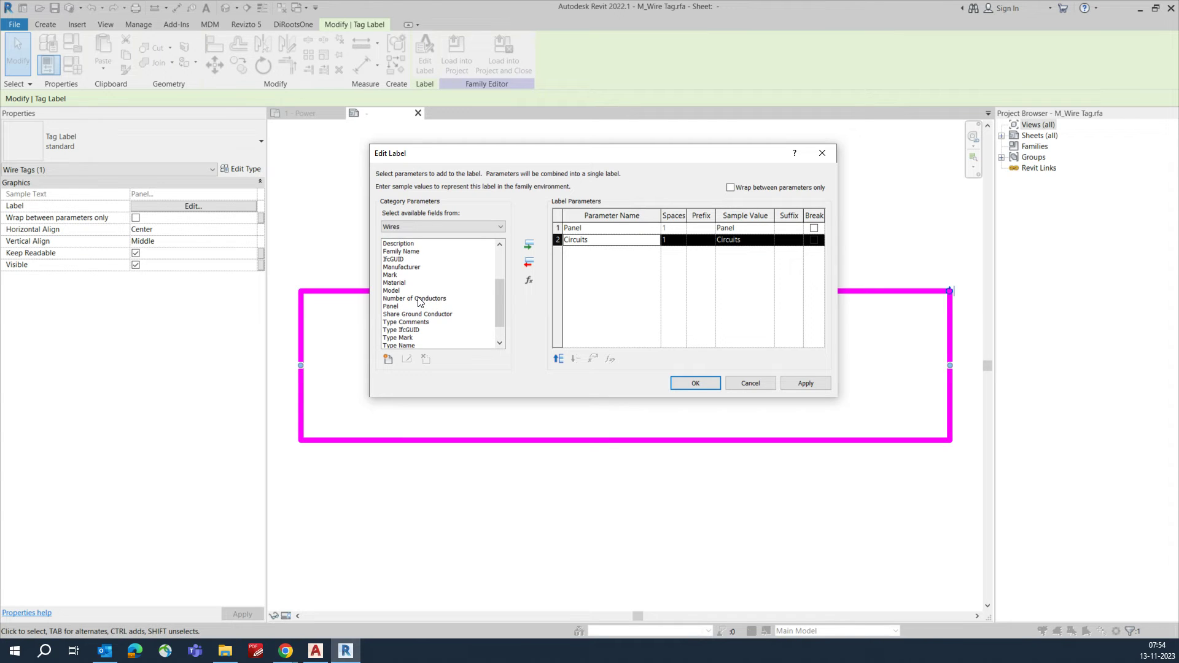
pyautogui.scroll(3, 420, 301)
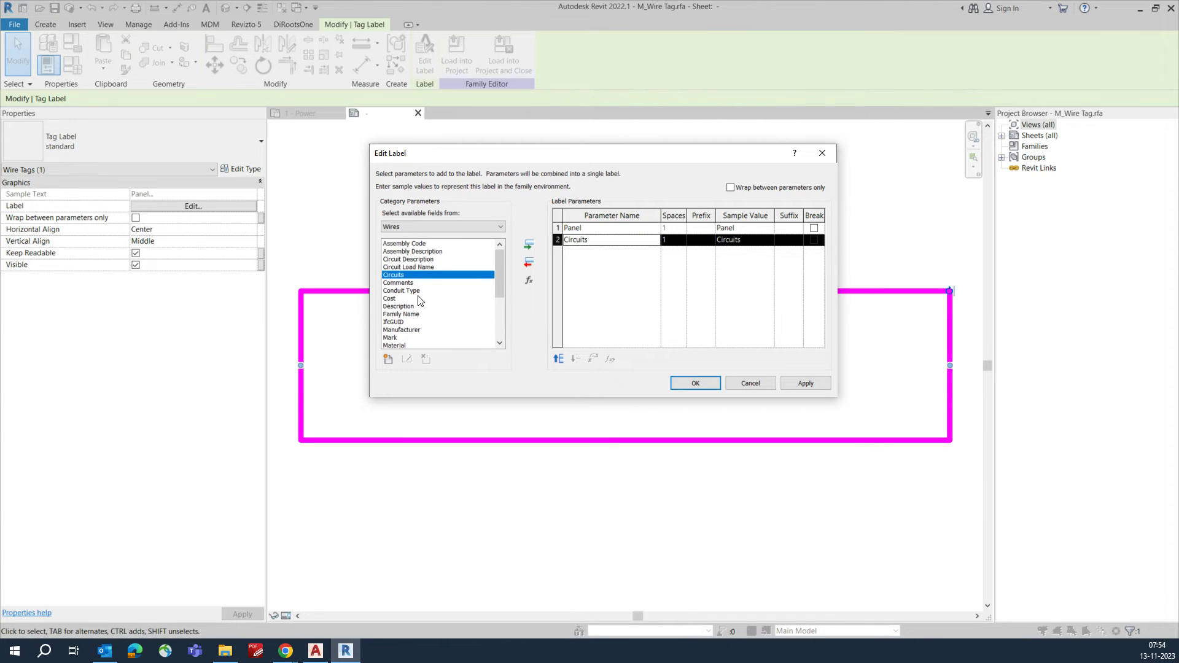
pyautogui.doubleClick(411, 260)
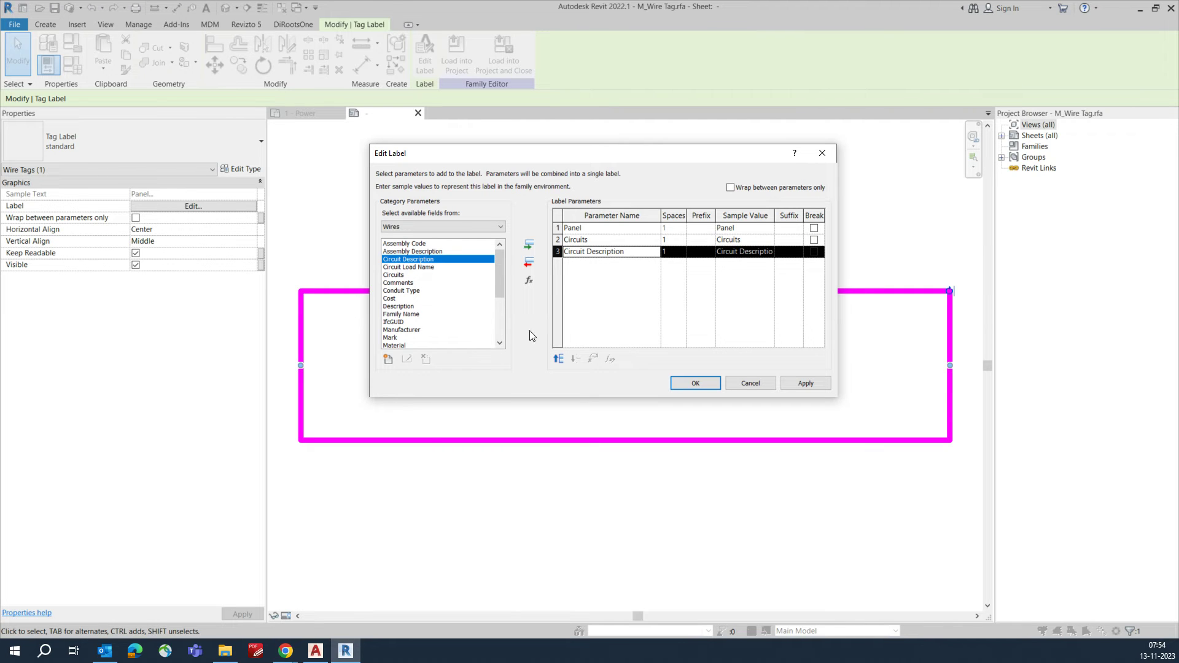
# - Load the edited wire tag into the project, overwriting the existing version and its parameter values
pyautogui.click(677, 379)
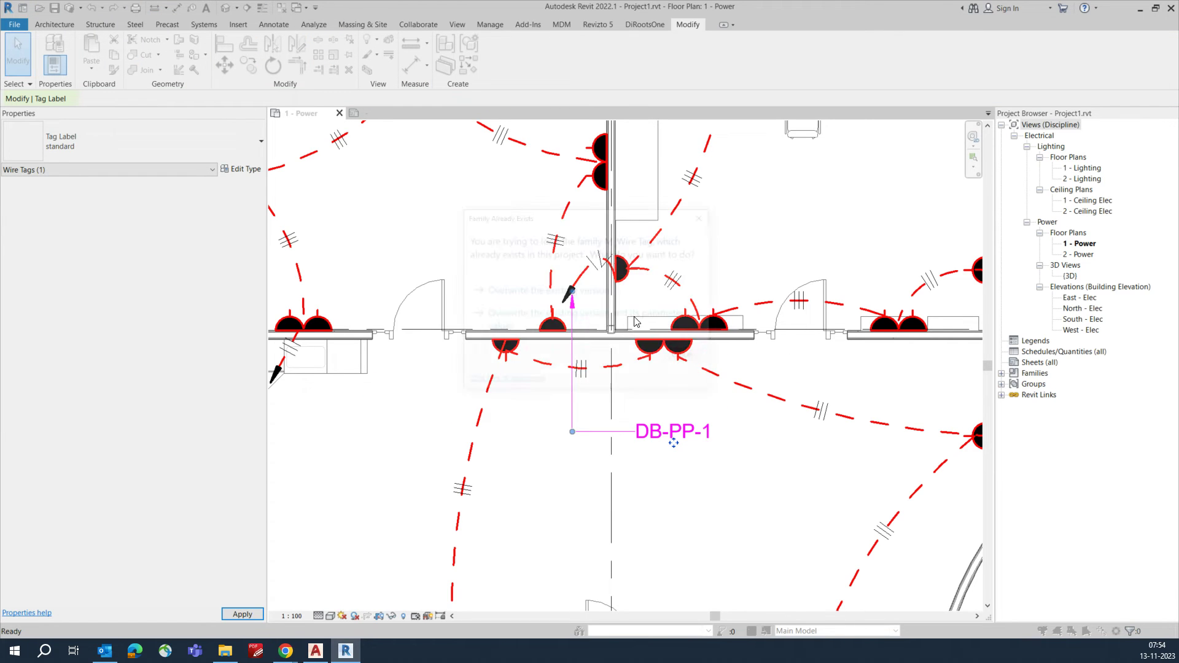
pyautogui.click(588, 320)
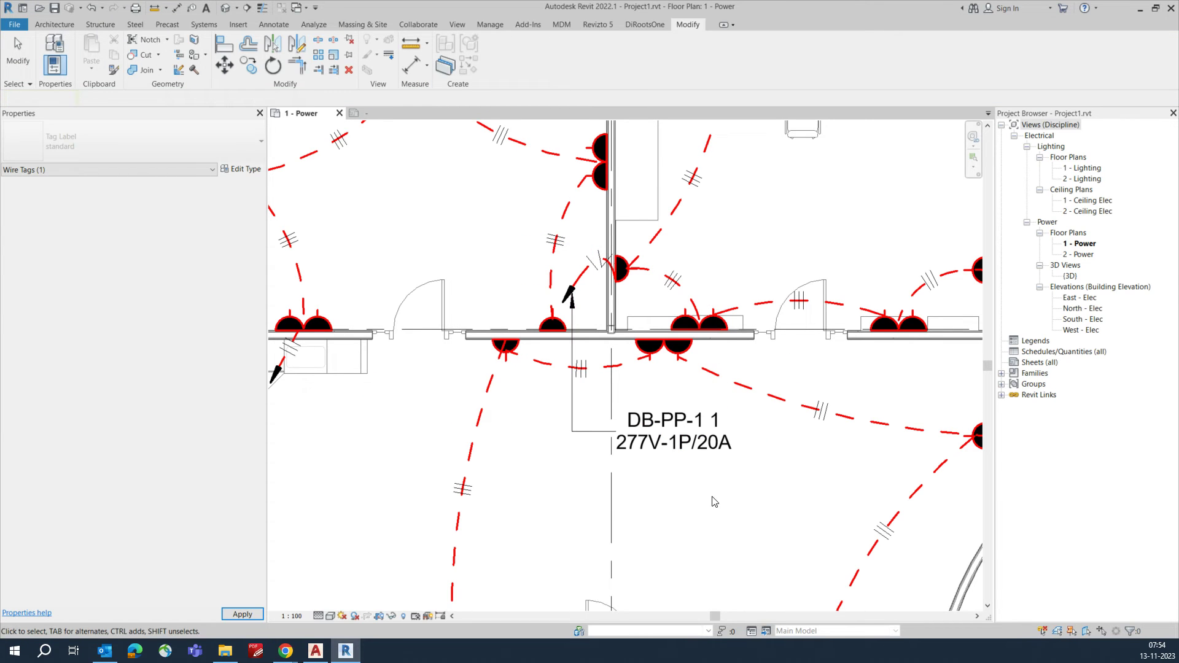
pyautogui.scroll(-2, 668, 490)
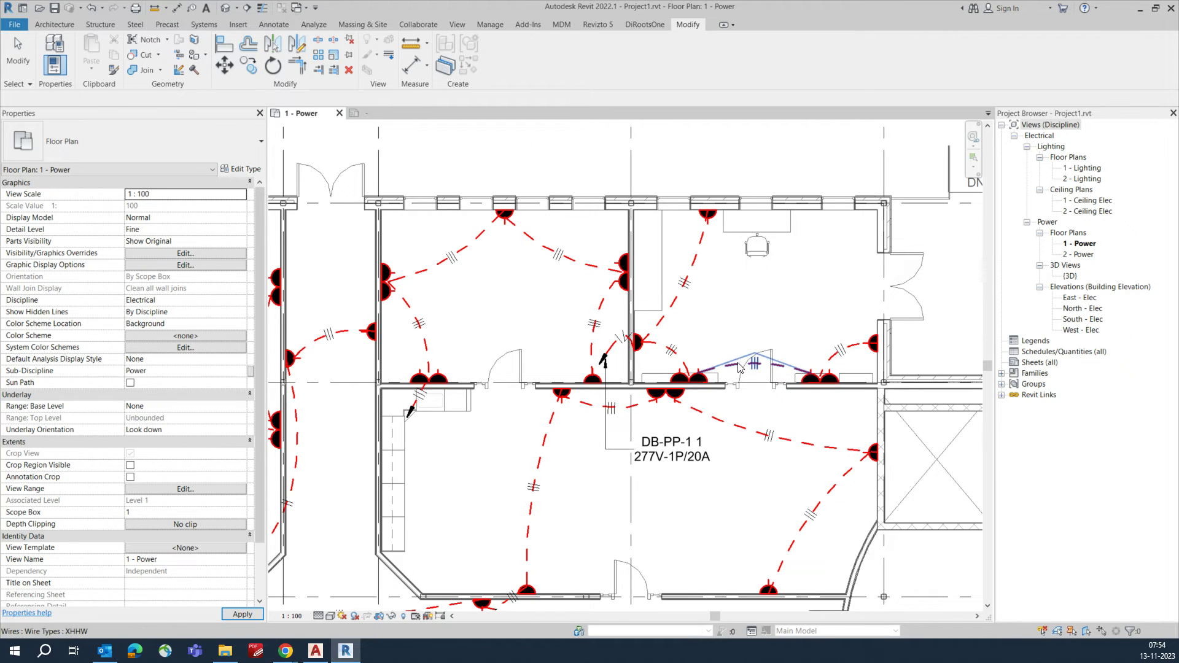
pyautogui.moveTo(700, 446); pyautogui.dragTo(688, 358, button='middle')
# - Tag circuit 3's wire with a DB-PP-1 3 tag above it, leader set to Free End
pyautogui.click(688, 358)
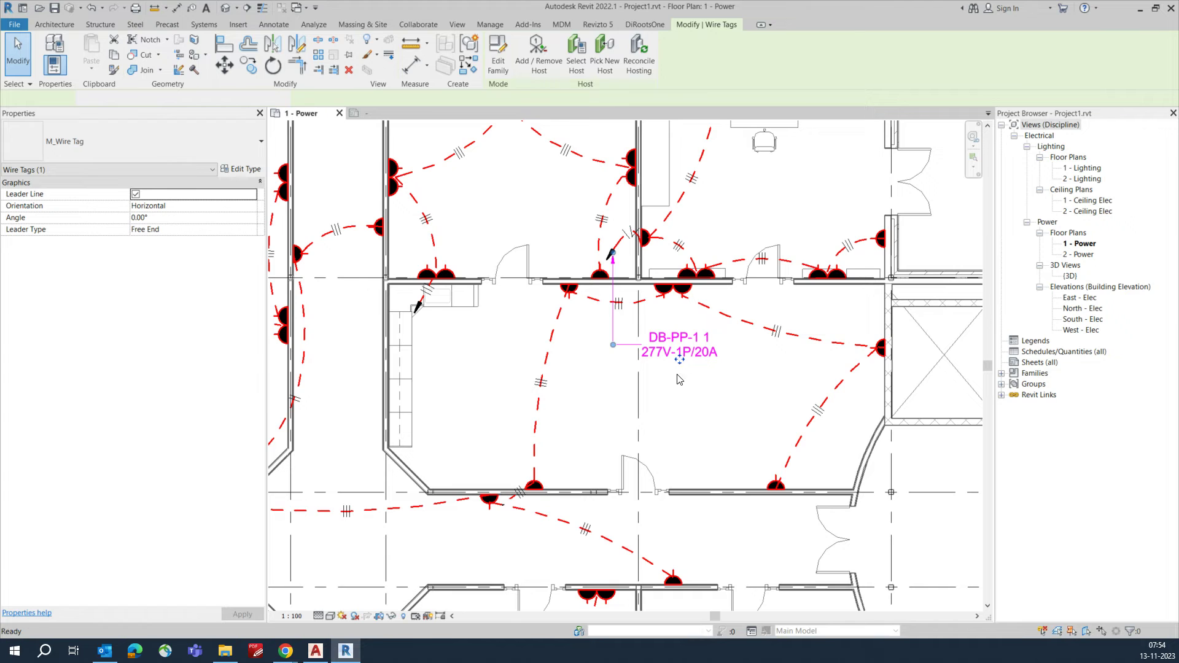
pyautogui.moveTo(593, 406); pyautogui.dragTo(668, 345, button='middle')
pyautogui.scroll(1, 578, 425)
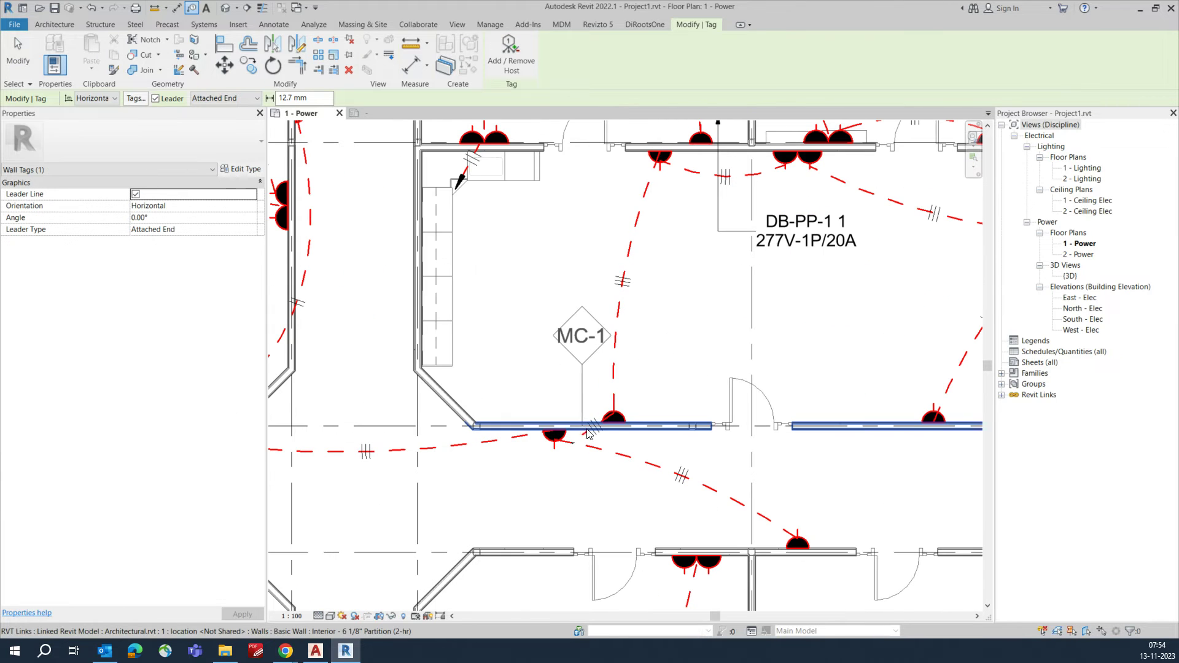
pyautogui.click(580, 523)
pyautogui.moveTo(580, 523); pyautogui.dragTo(562, 370)
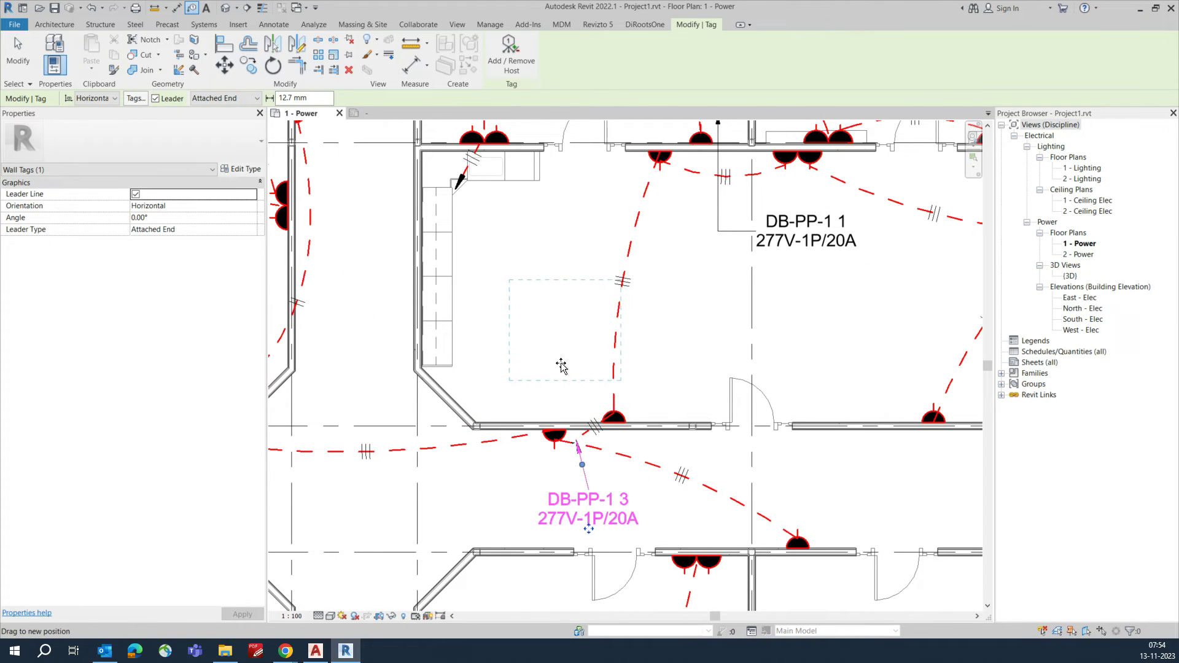
pyautogui.moveTo(488, 350)
pyautogui.mouseDown()
pyautogui.moveTo(473, 301)
pyautogui.moveTo(488, 351)
pyautogui.mouseUp()
pyautogui.moveTo(575, 340); pyautogui.dragTo(576, 332)
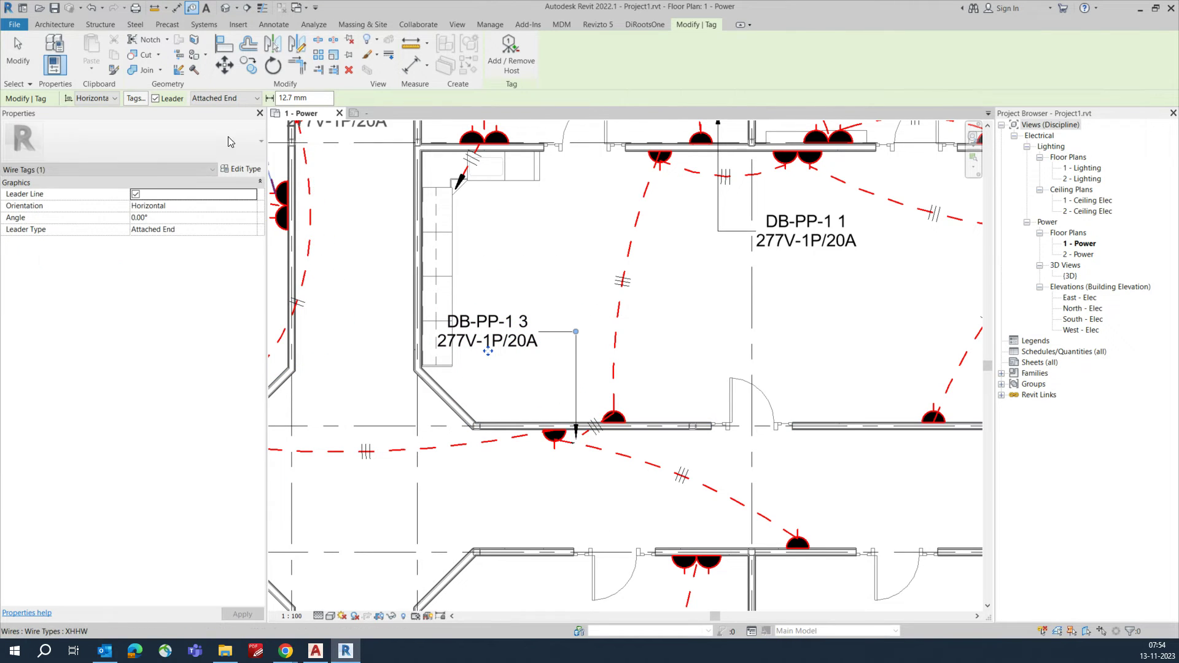
pyautogui.click(239, 102)
pyautogui.click(226, 121)
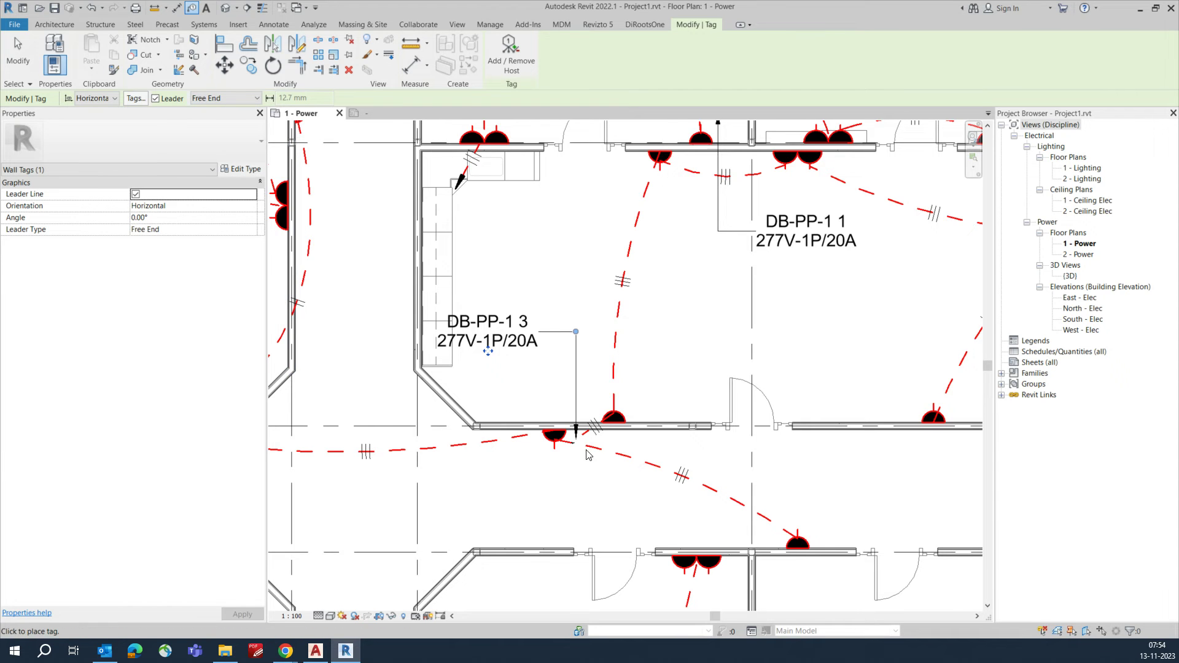
pyautogui.scroll(3, 585, 435)
pyautogui.press('Escape')
pyautogui.press('Escape')
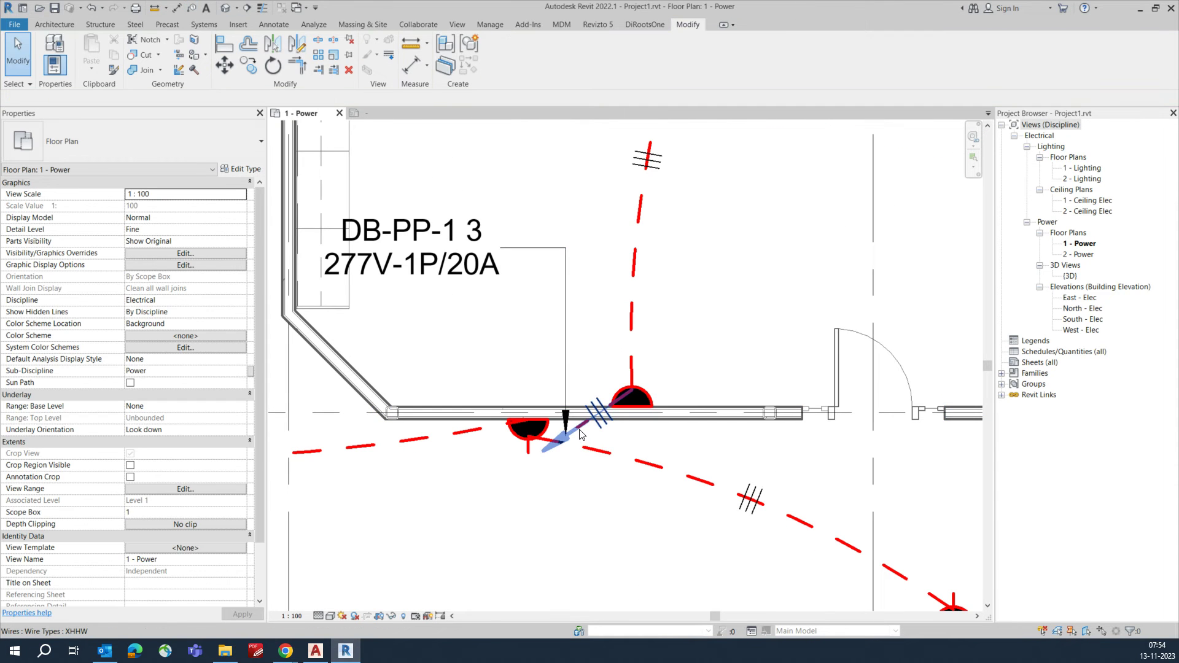
# - Adjust the DB-PP-1 3 tag's free-end leader so it drops straight down to its wire
pyautogui.click(560, 444)
pyautogui.scroll(-2, 619, 481)
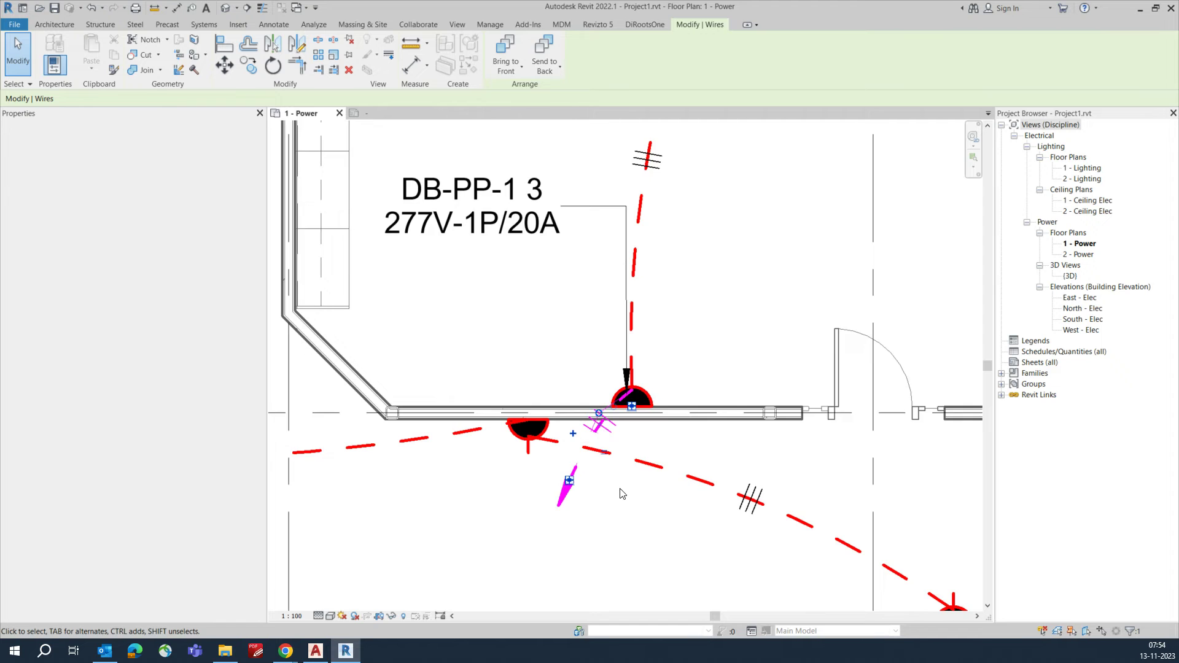
pyautogui.press('Escape')
pyautogui.click(531, 307)
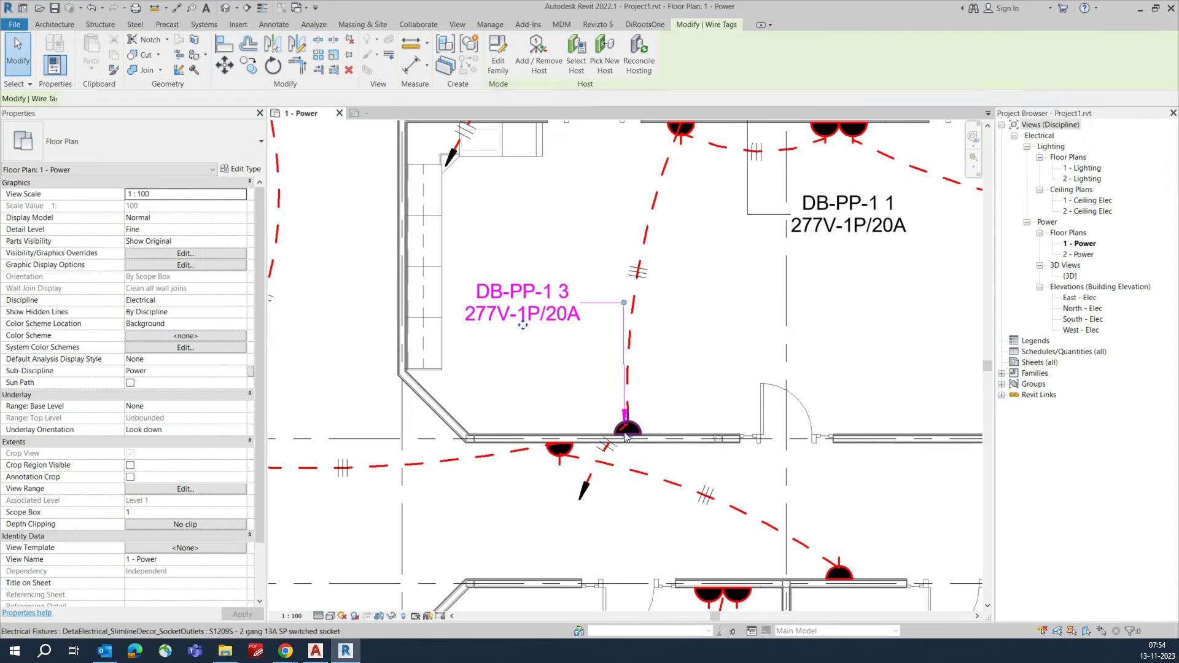
pyautogui.click(237, 98)
pyautogui.click(222, 118)
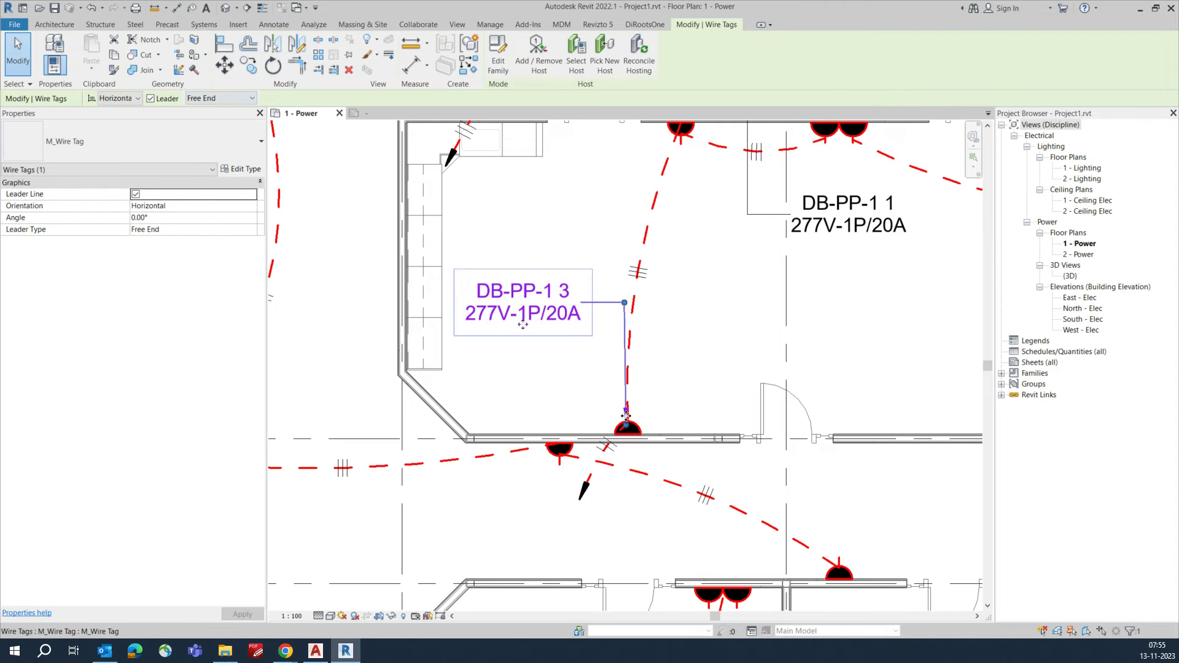
pyautogui.moveTo(626, 410); pyautogui.dragTo(580, 496)
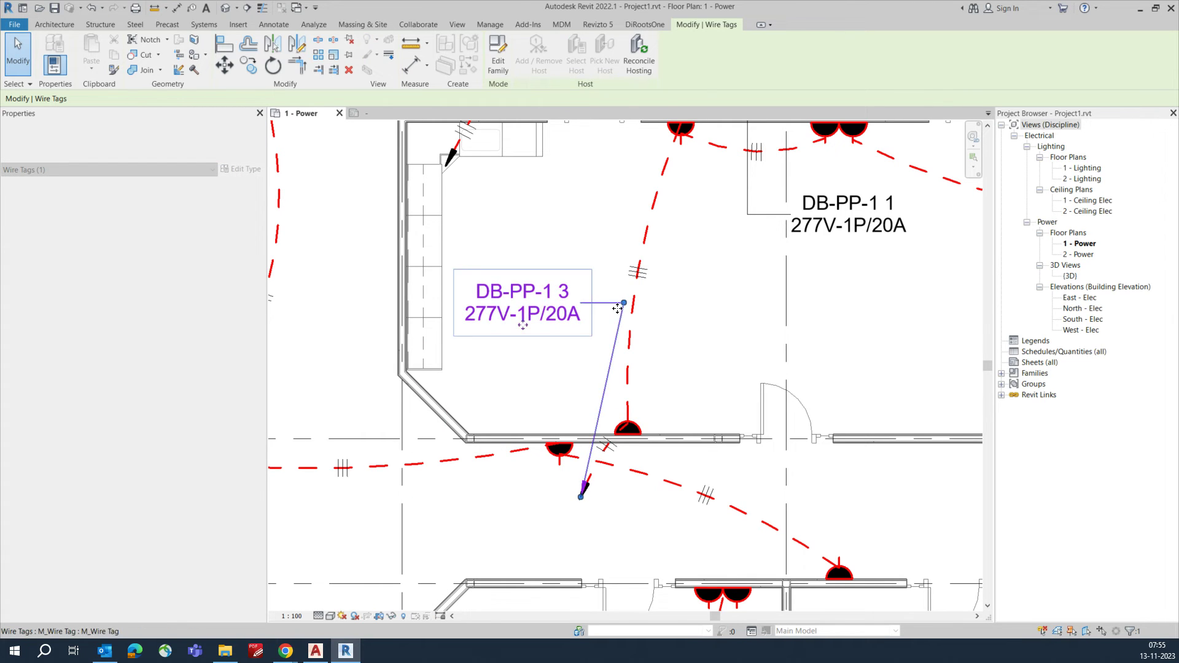
pyautogui.moveTo(624, 302); pyautogui.dragTo(580, 302)
pyautogui.click(502, 318)
pyautogui.moveTo(501, 318); pyautogui.dragTo(480, 317)
pyautogui.moveTo(559, 304); pyautogui.dragTo(580, 302)
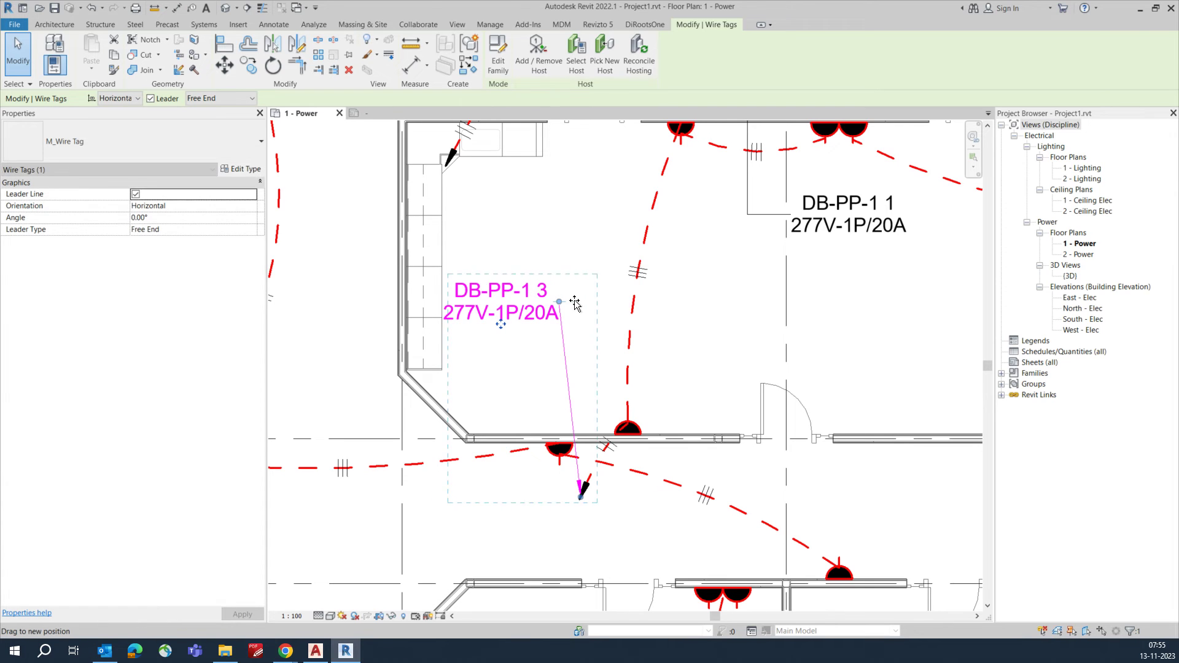
pyautogui.scroll(-4, 593, 357)
pyautogui.press('Escape')
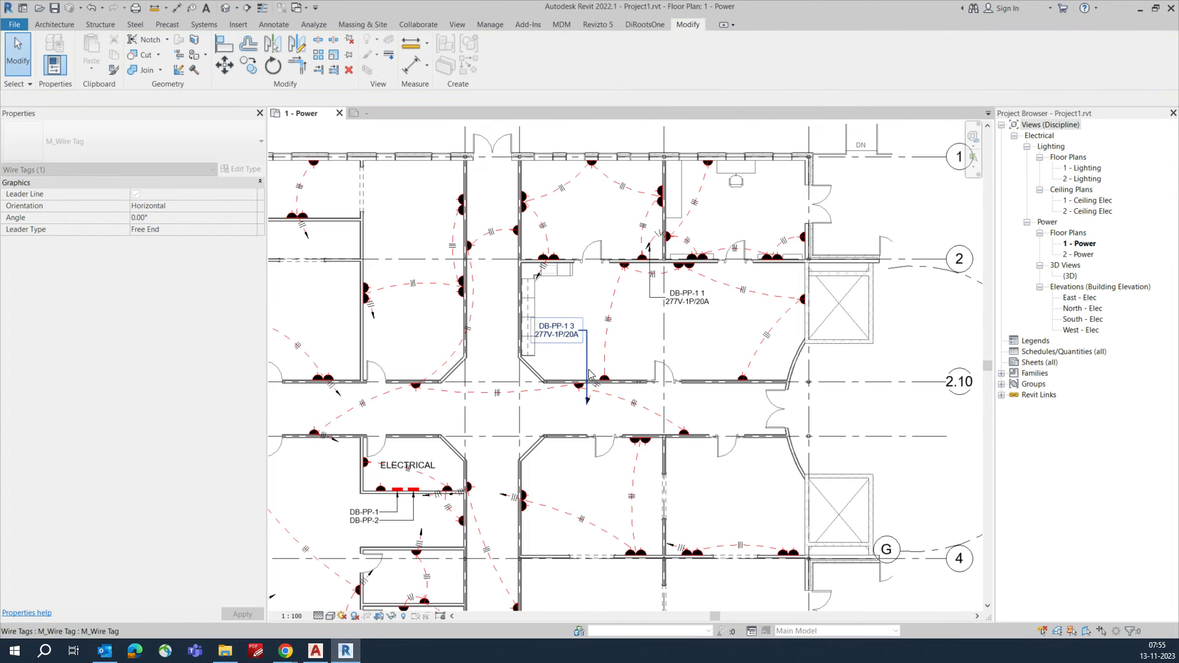
# - Start Tag by Category with TG and tag the DB-PP-1 2 wire
pyautogui.moveTo(420, 345); pyautogui.dragTo(591, 330, button='middle')
pyautogui.moveTo(703, 338); pyautogui.dragTo(566, 374, button='middle')
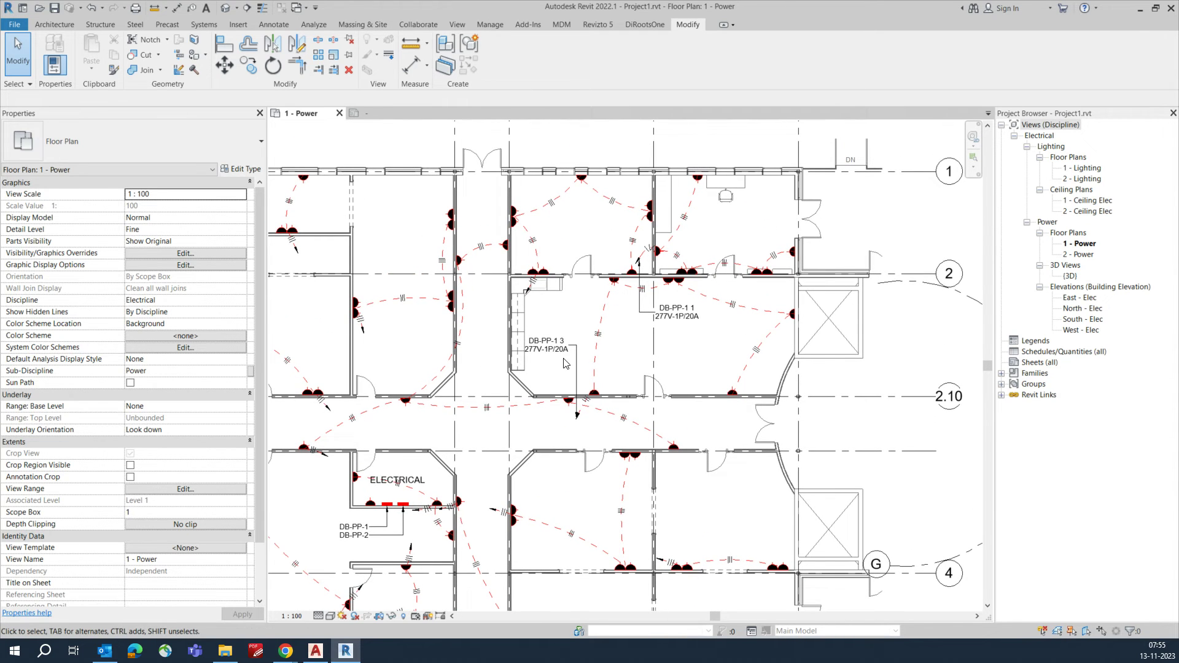
pyautogui.scroll(1, 550, 293)
pyautogui.scroll(1, 550, 292)
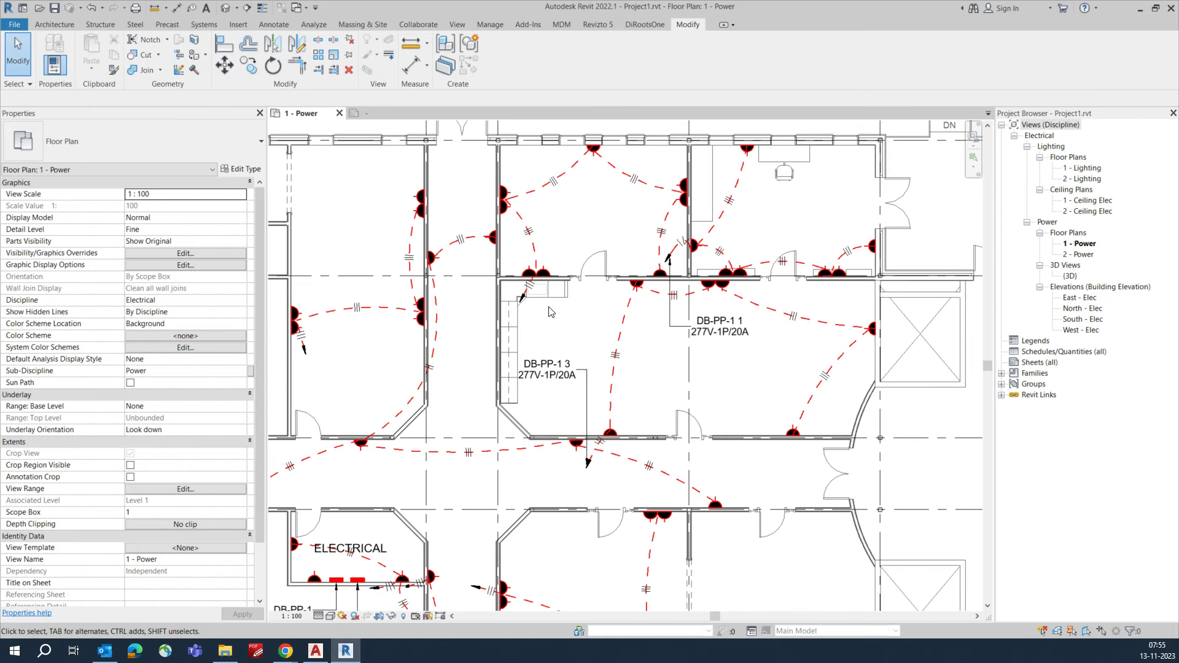
pyautogui.press('t')
pyautogui.press('g')
pyautogui.scroll(1, 529, 326)
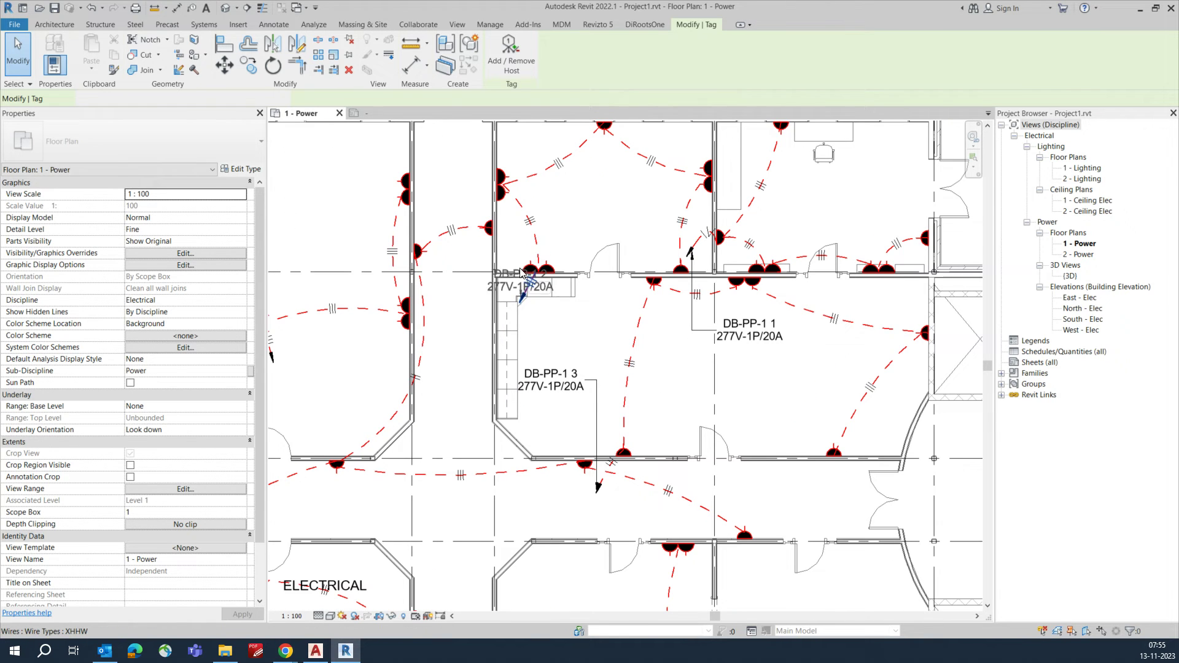
pyautogui.click(520, 336)
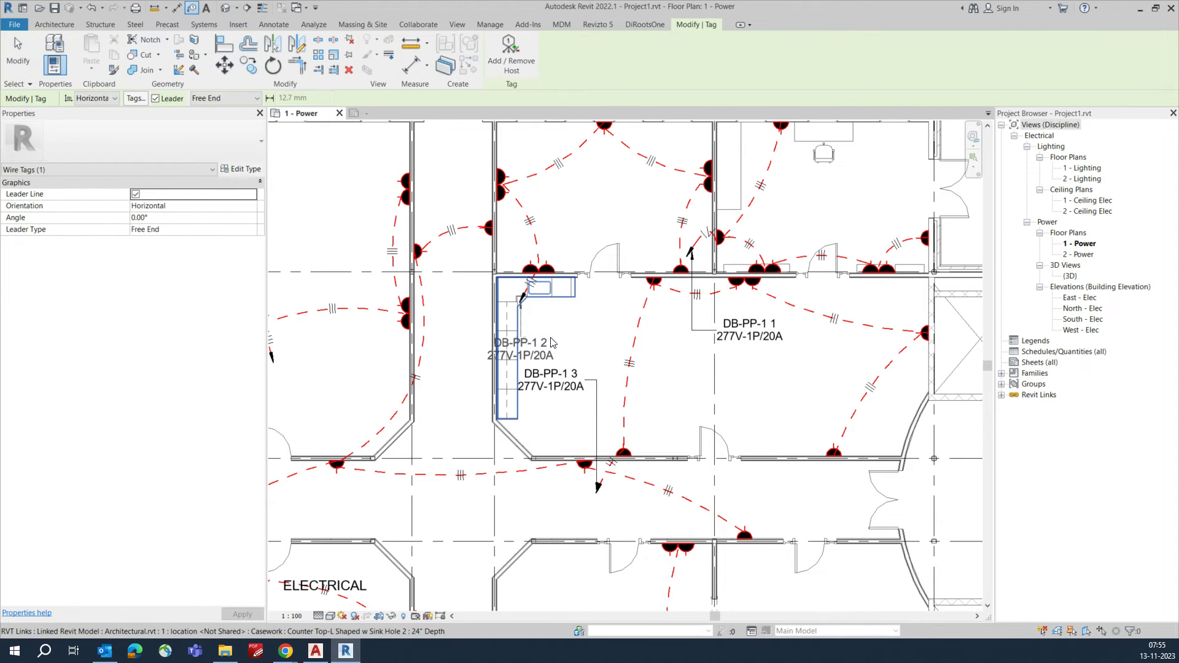
pyautogui.click(554, 343)
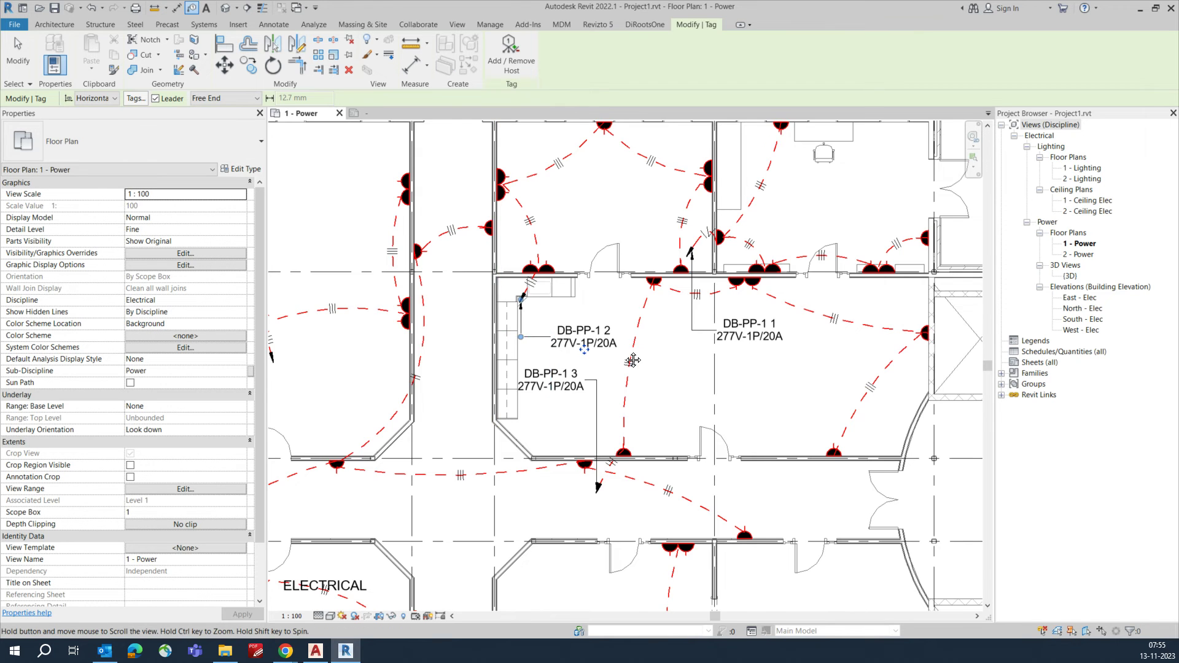
# - Tag the wires for DB-PP-1 circuits 4, 6, 7 and 5
pyautogui.moveTo(485, 357); pyautogui.dragTo(626, 360, button='middle')
pyautogui.scroll(-1, 505, 374)
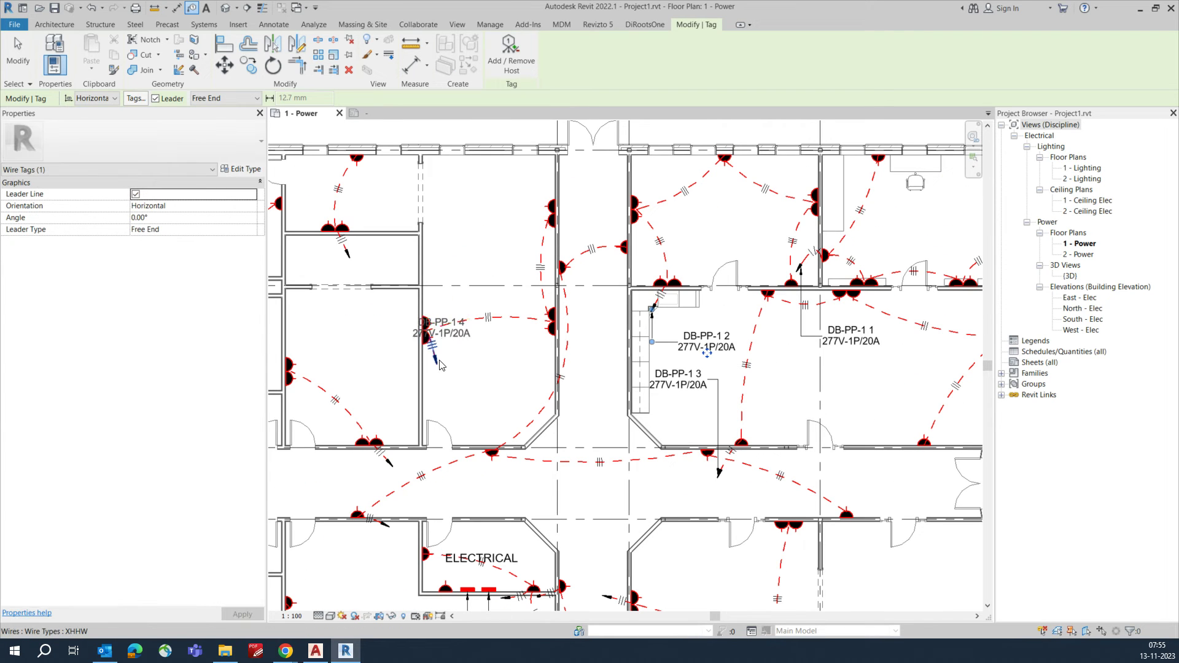
pyautogui.click(439, 365)
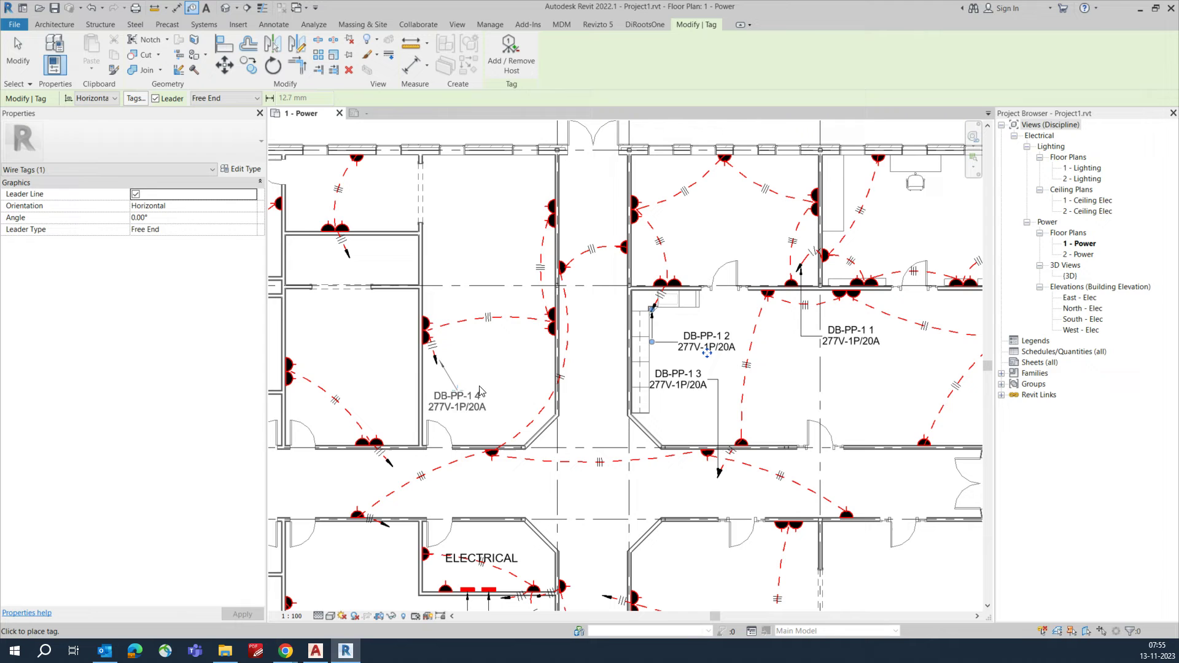
pyautogui.click(486, 391)
pyautogui.click(346, 249)
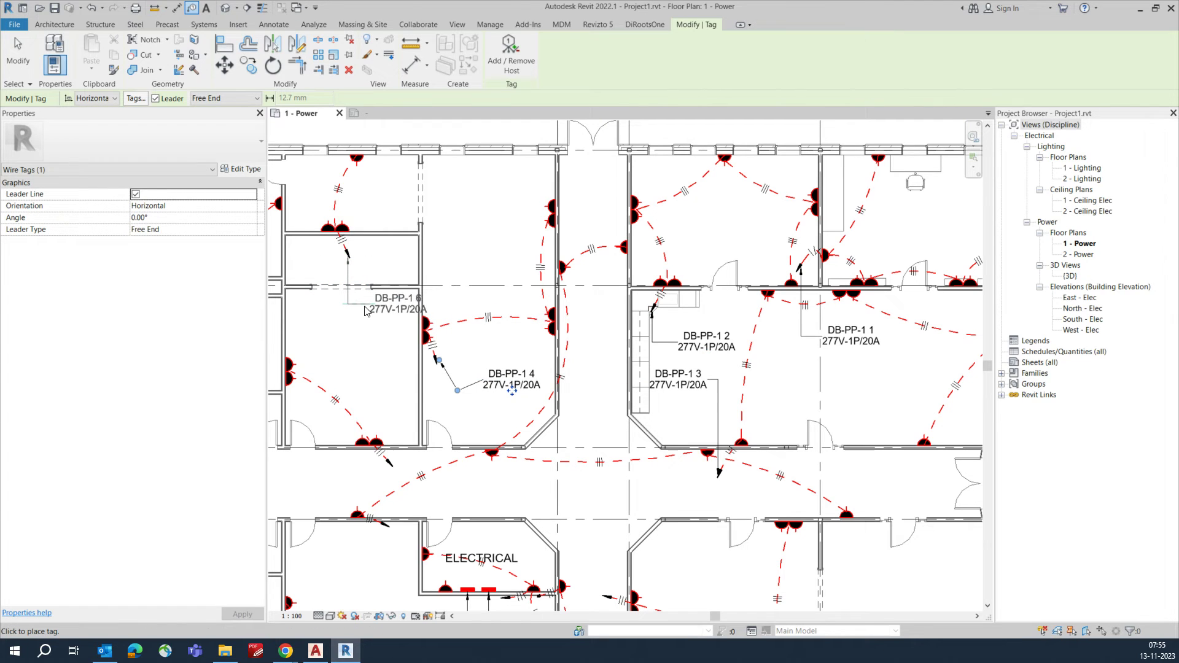
pyautogui.click(366, 311)
pyautogui.moveTo(370, 382); pyautogui.dragTo(525, 338, button='middle')
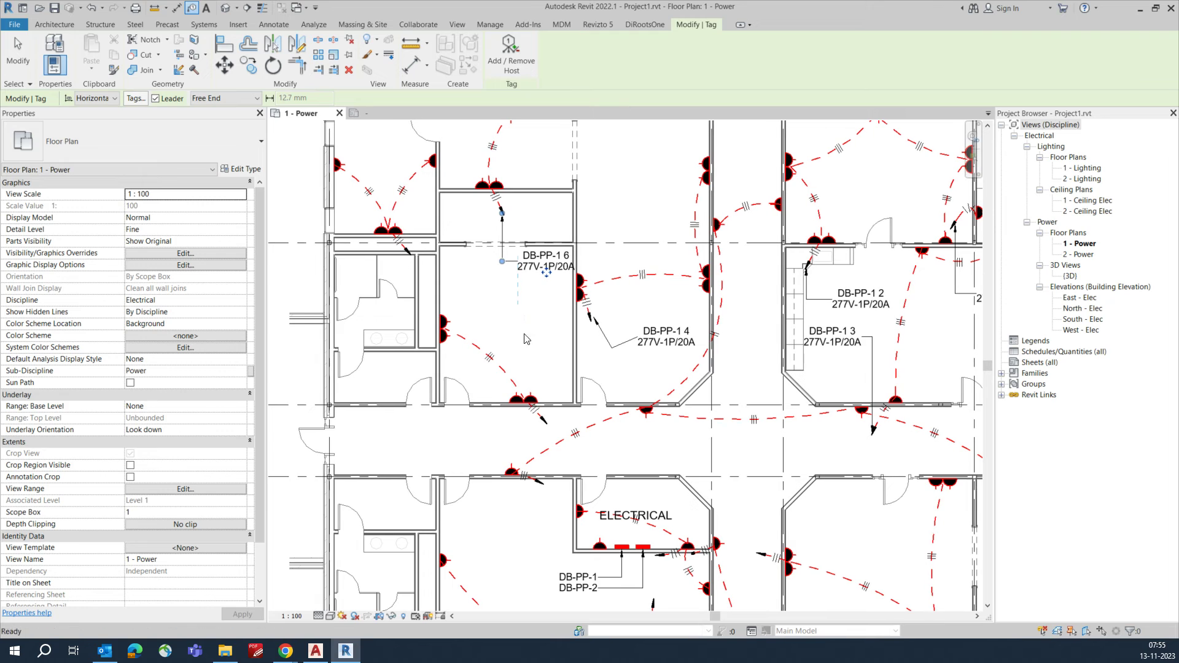
pyautogui.click(546, 422)
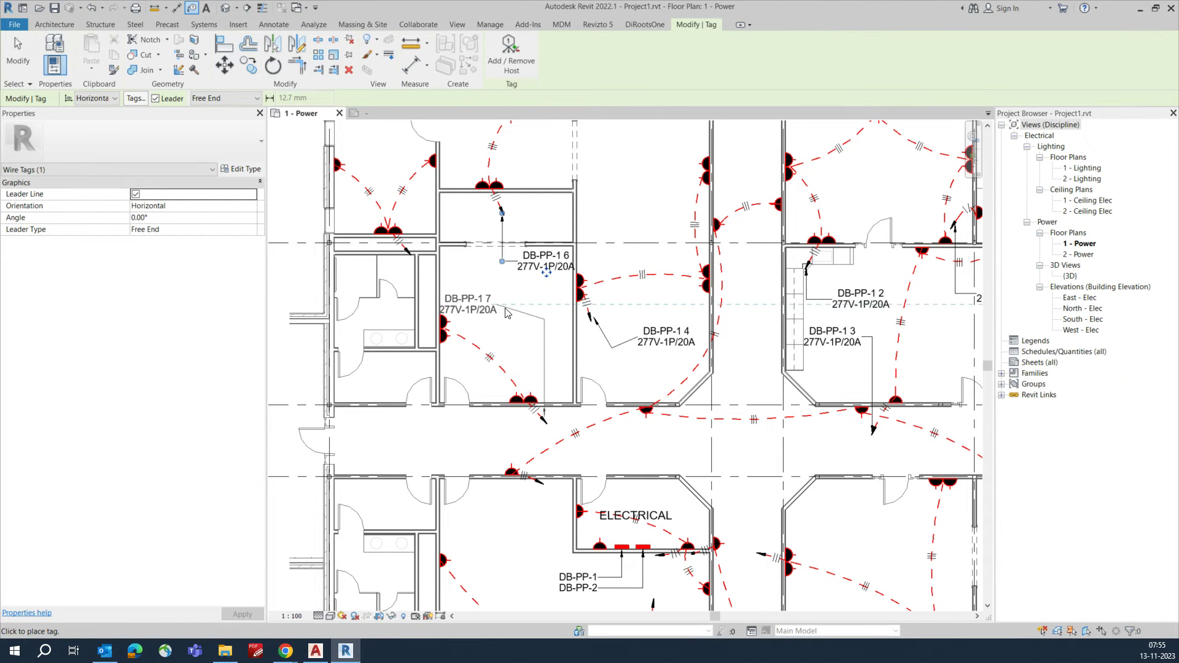
pyautogui.click(520, 330)
pyautogui.moveTo(520, 329); pyautogui.dragTo(610, 376, button='middle')
pyautogui.click(487, 264)
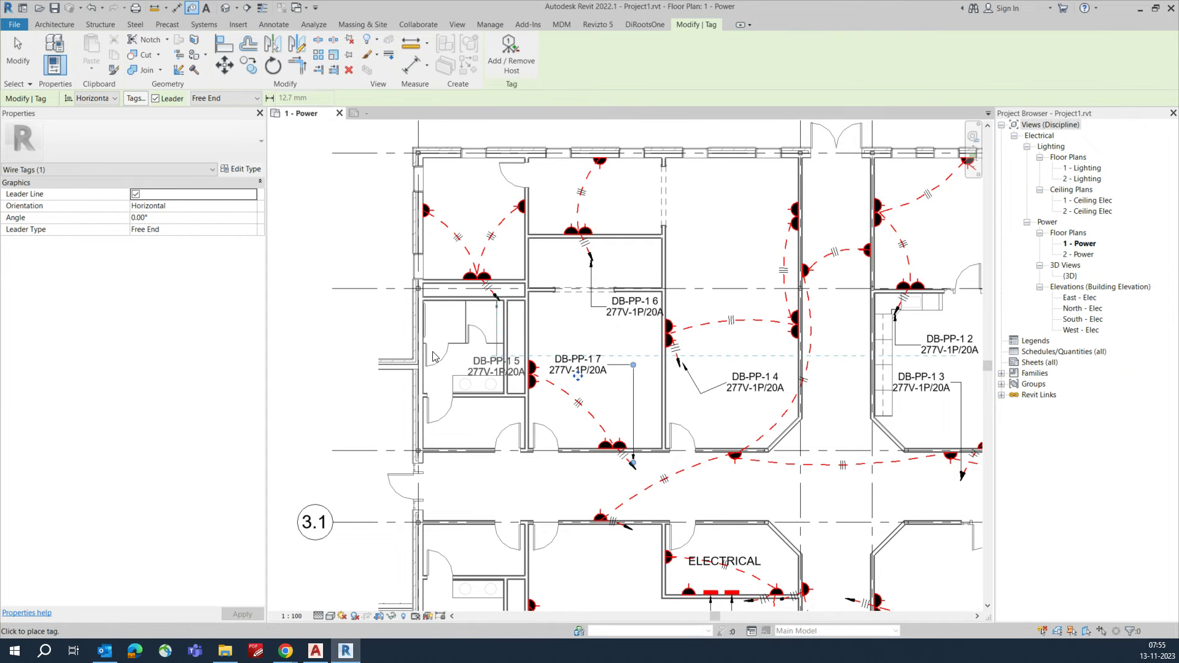
pyautogui.click(377, 354)
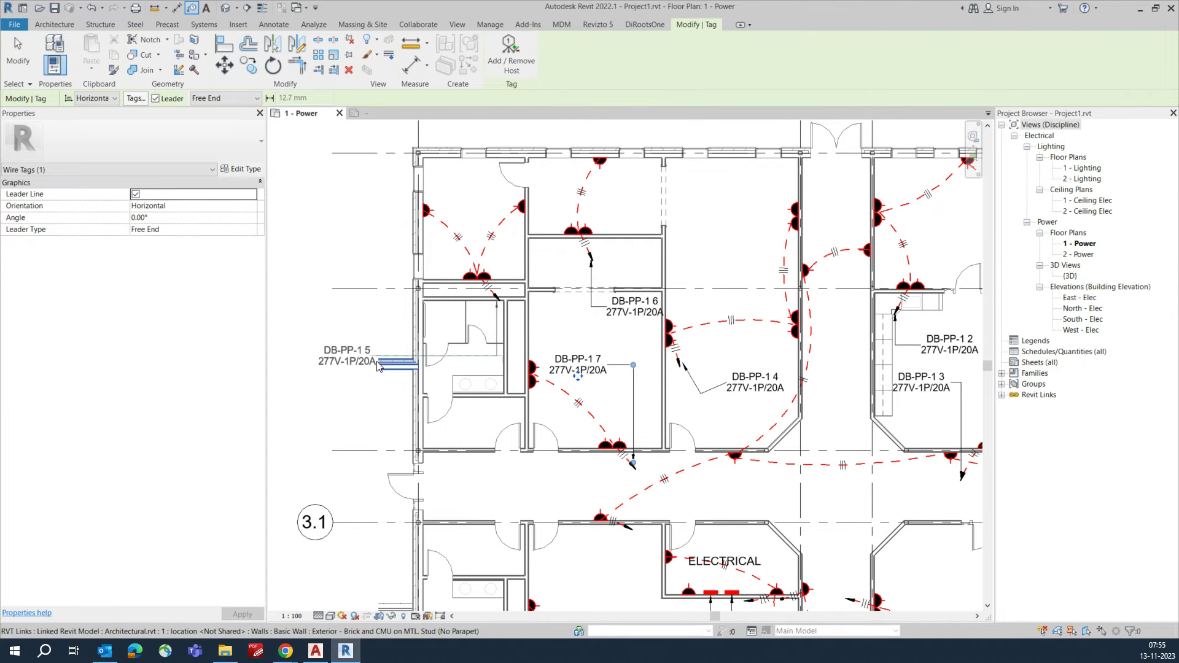
# - Tag the corridor wire with DB-PP-1 8, placed above the corridor
pyautogui.moveTo(637, 479); pyautogui.dragTo(543, 366, button='middle')
pyautogui.click(540, 384)
pyautogui.scroll(-2, 540, 384)
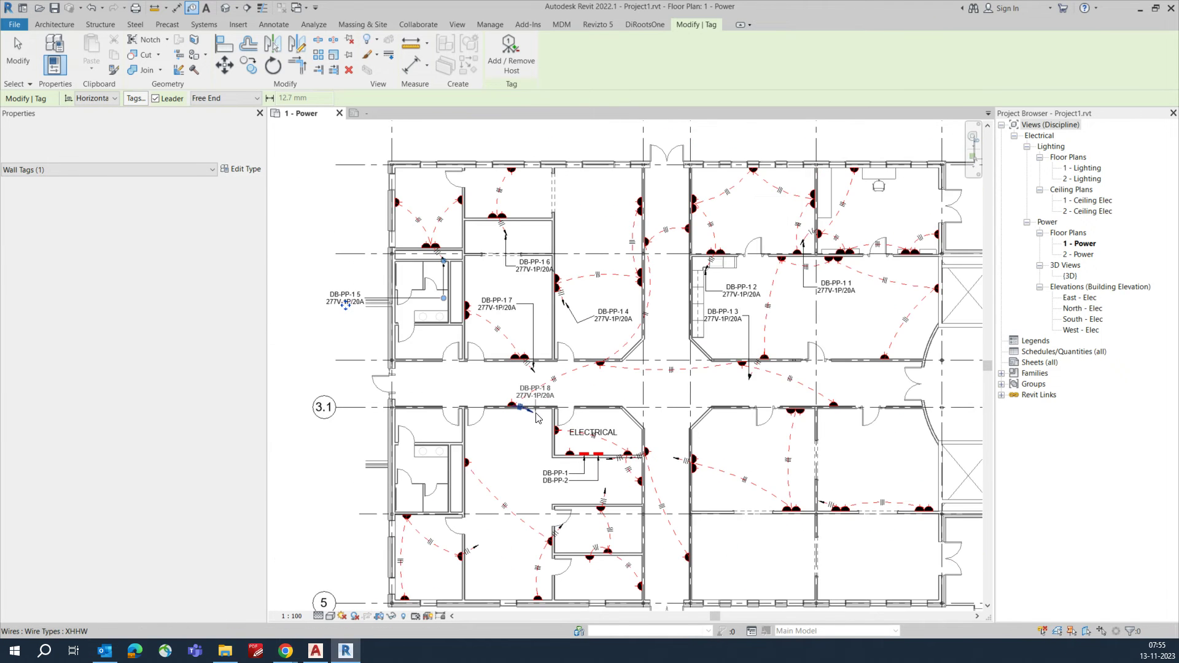
pyautogui.scroll(2, 543, 423)
pyautogui.click(537, 416)
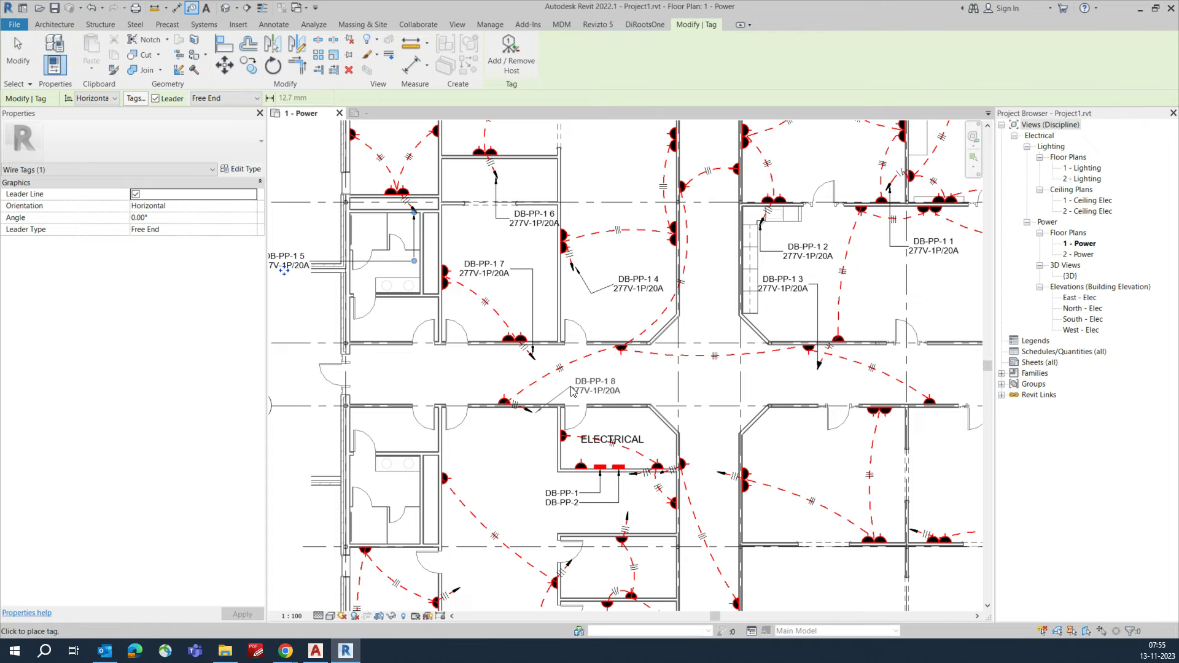
pyautogui.click(593, 394)
pyautogui.scroll(-3, 568, 390)
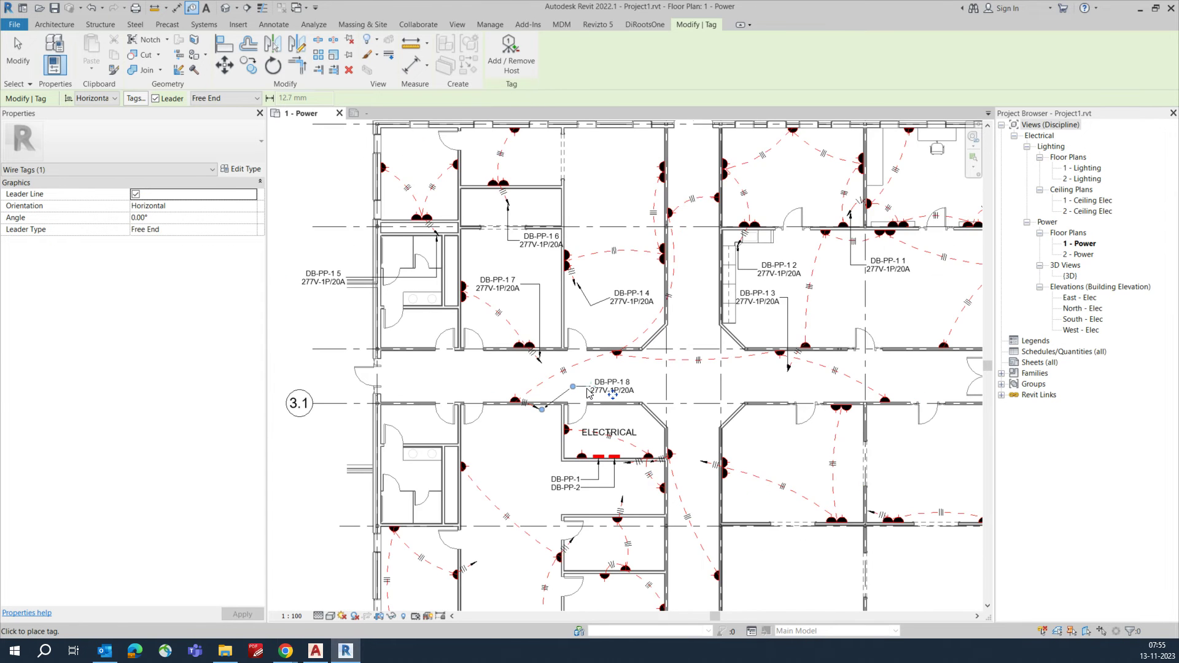
pyautogui.moveTo(530, 443); pyautogui.dragTo(494, 410, button='middle')
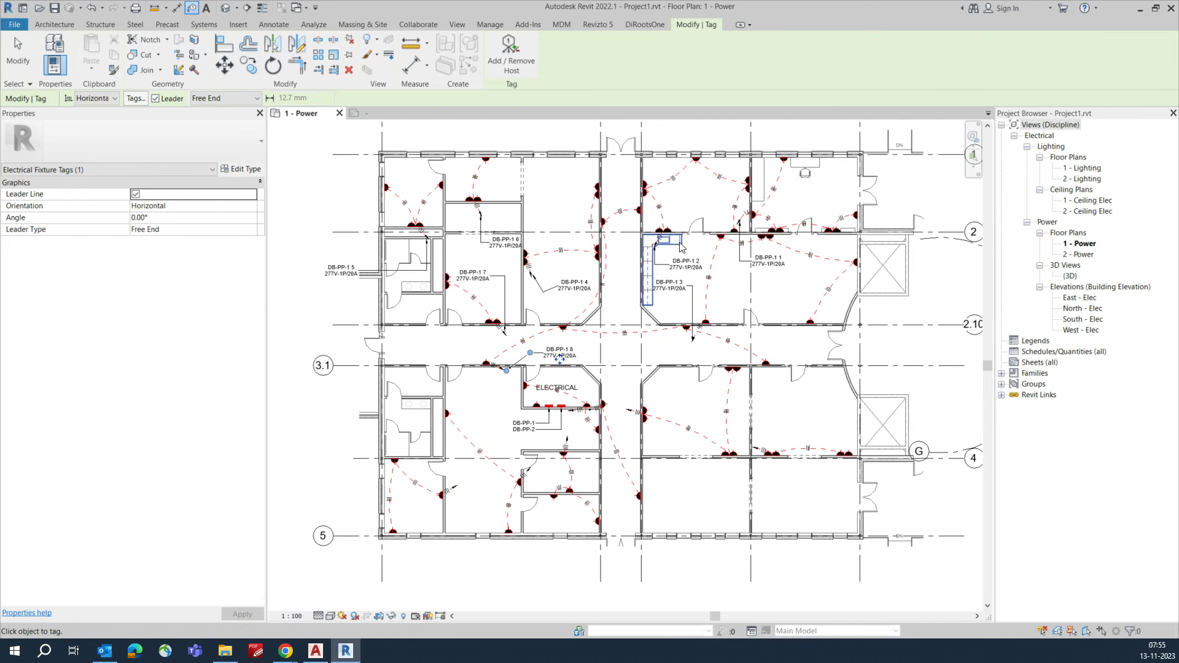
pyautogui.scroll(1, 685, 209)
pyautogui.scroll(-2, 673, 258)
pyautogui.scroll(4, 520, 382)
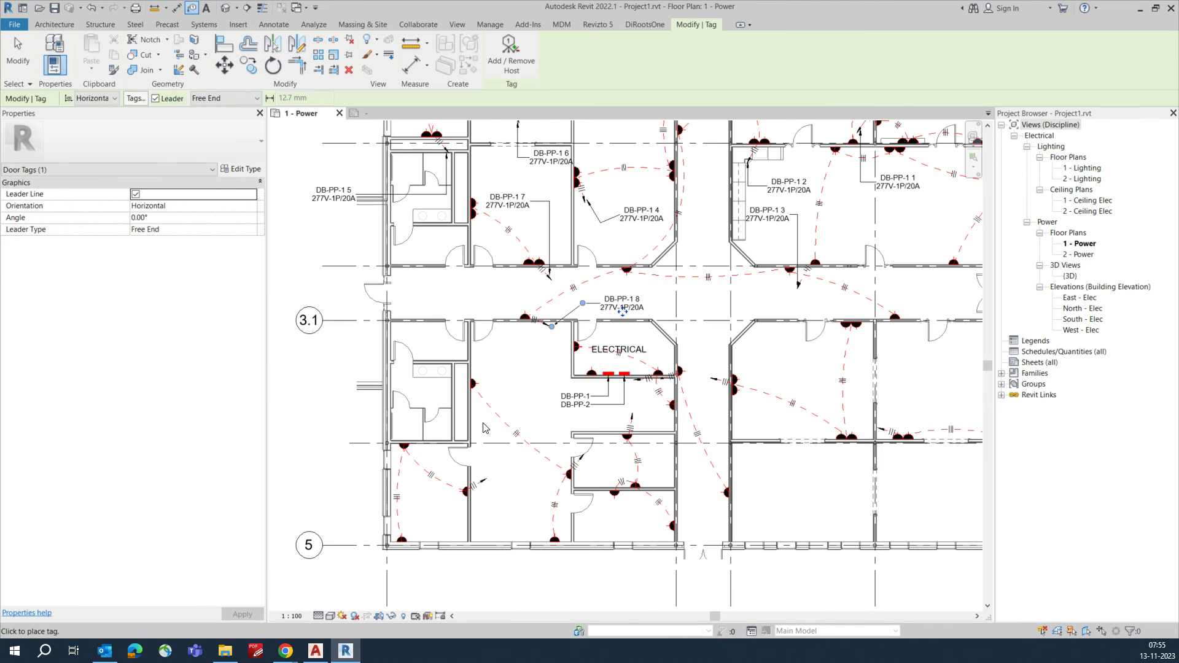
# - Tag the DB-PP-2 1, 2 and 3 wires near ELECTRICAL
pyautogui.scroll(2, 520, 382)
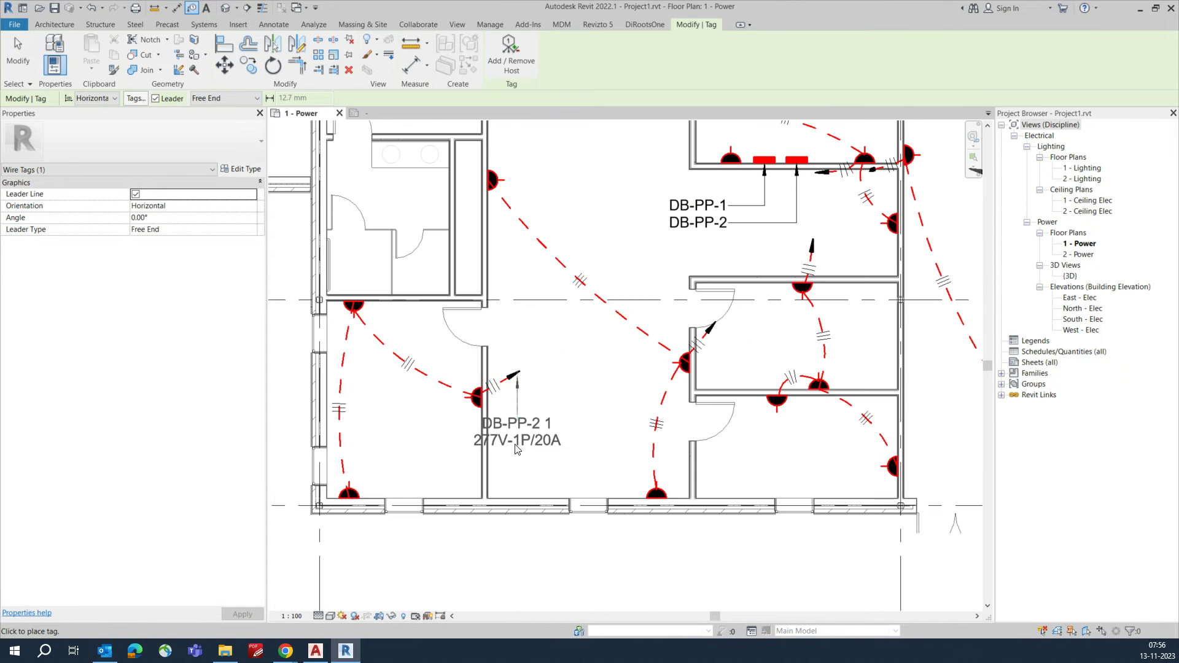
pyautogui.click(540, 451)
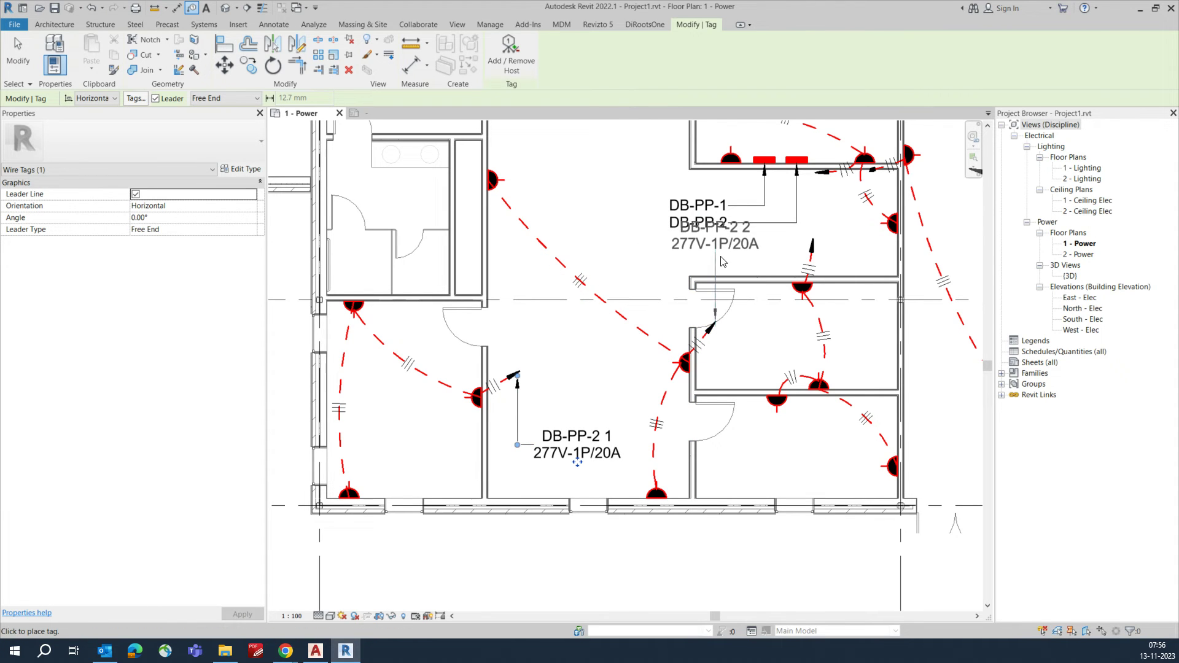
pyautogui.click(679, 263)
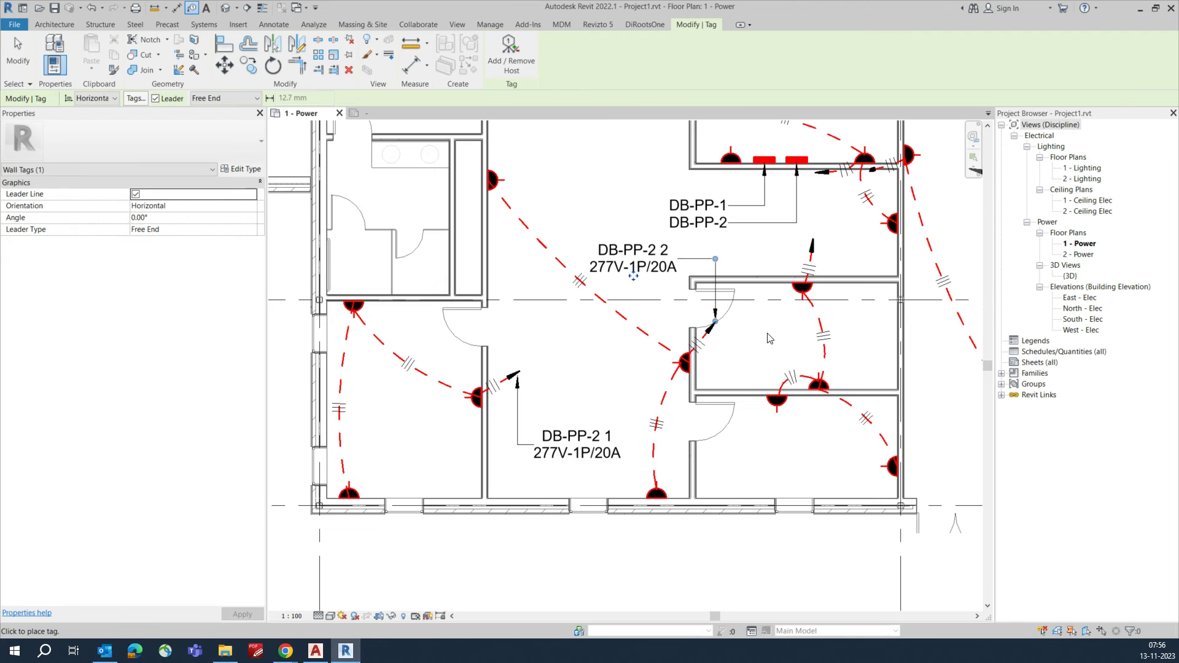
pyautogui.moveTo(678, 263); pyautogui.dragTo(436, 208, button='middle')
pyautogui.moveTo(553, 203); pyautogui.dragTo(525, 299, button='middle')
pyautogui.click(546, 286)
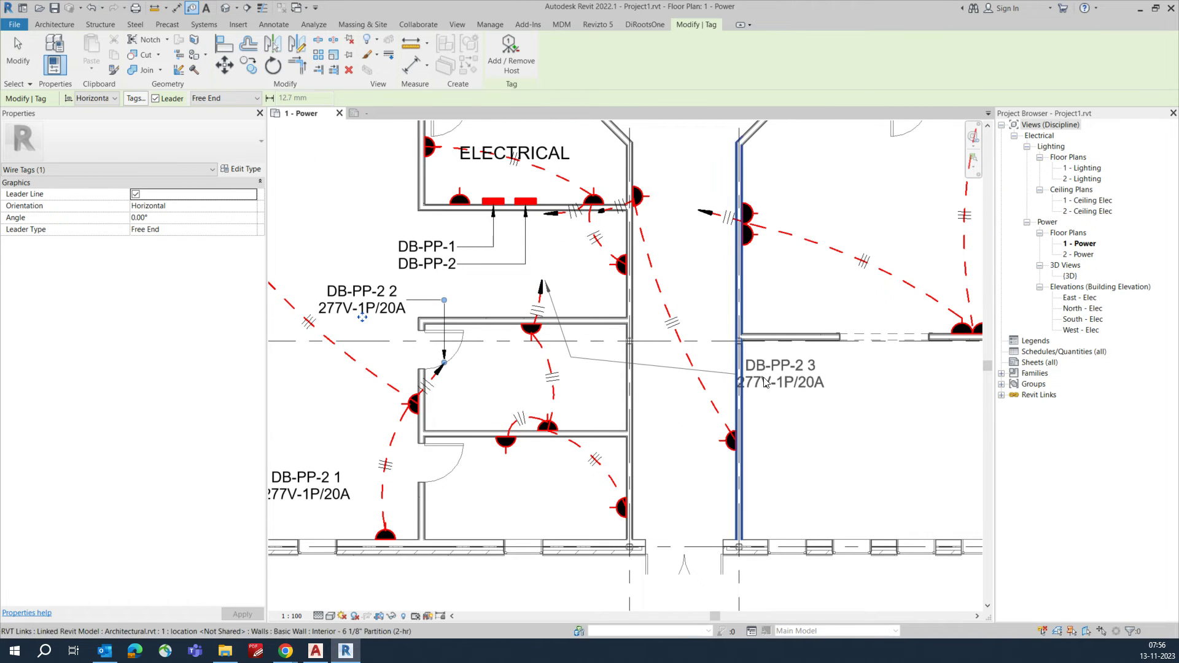
pyautogui.click(586, 363)
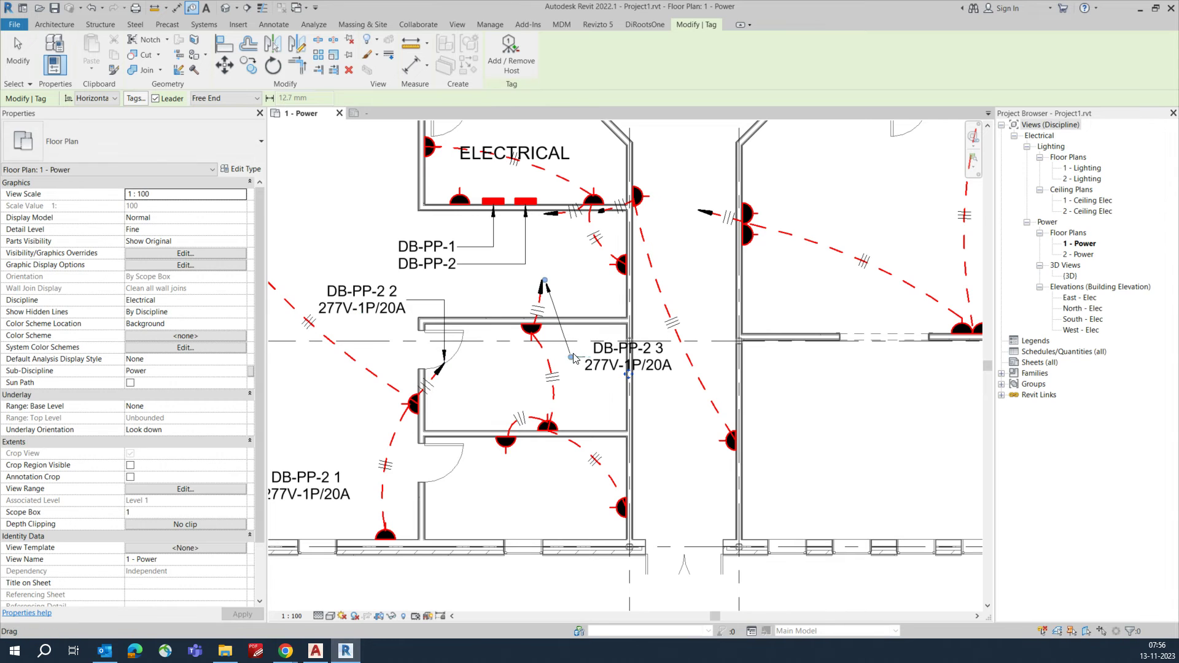
# - Tag the DB-PP-2 4, 6 and 5 wires in the east rooms and corridor
pyautogui.scroll(-2, 590, 359)
pyautogui.moveTo(796, 361); pyautogui.dragTo(639, 397, button='middle')
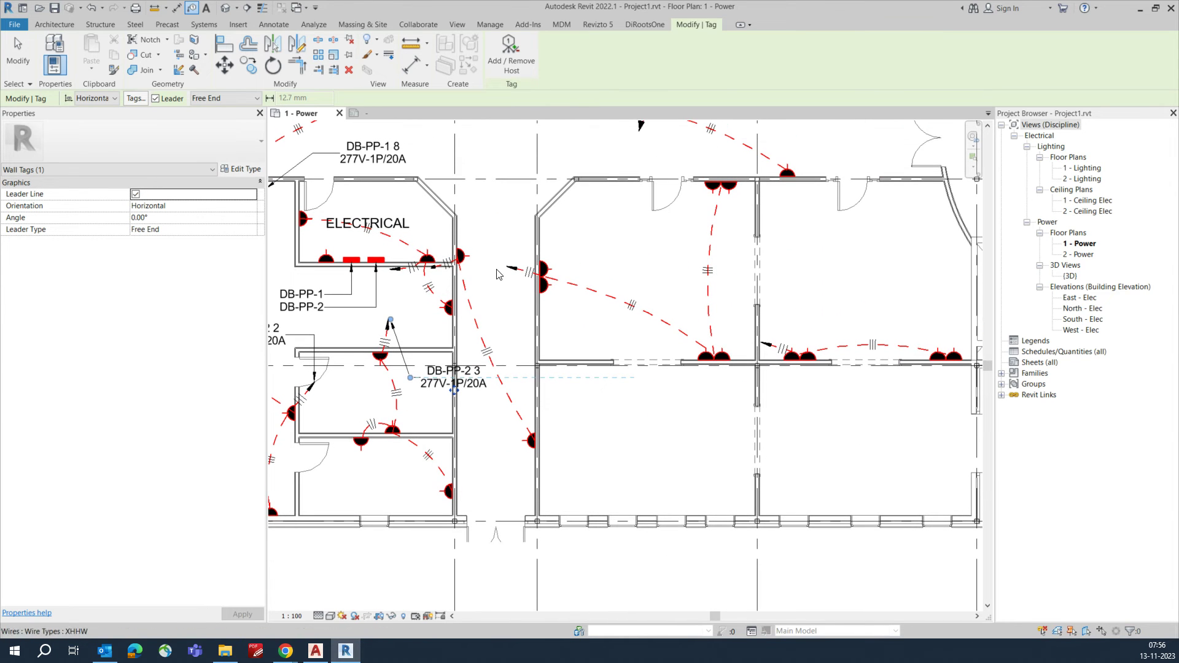
pyautogui.click(508, 258)
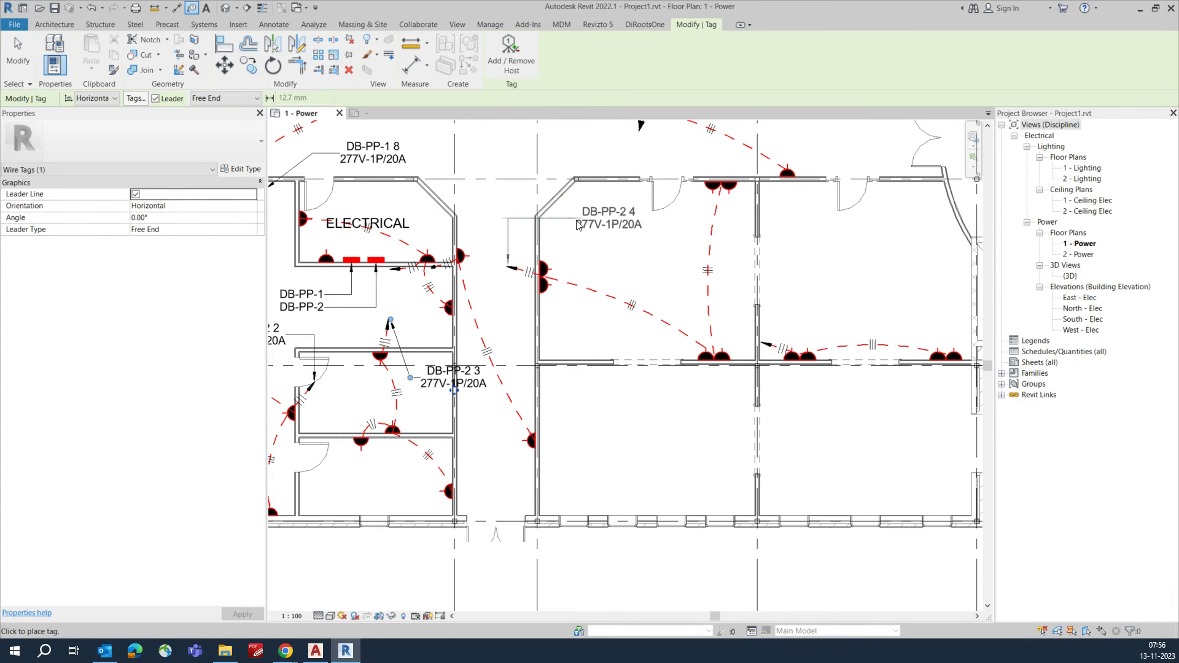
pyautogui.click(577, 225)
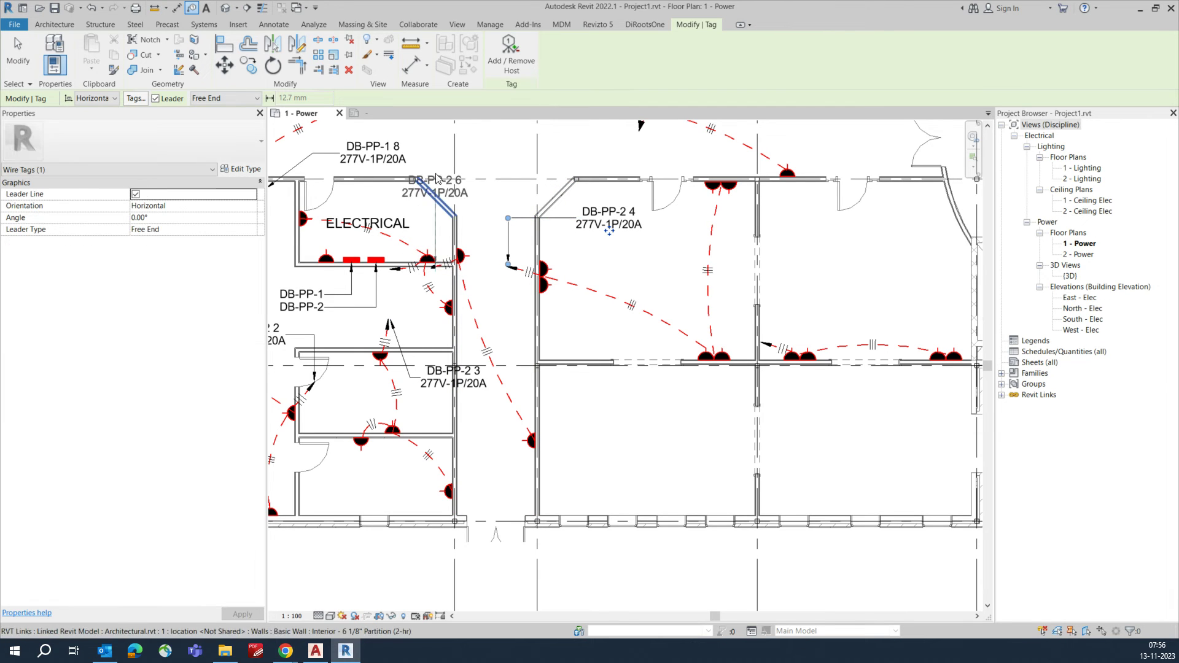
pyautogui.click(436, 178)
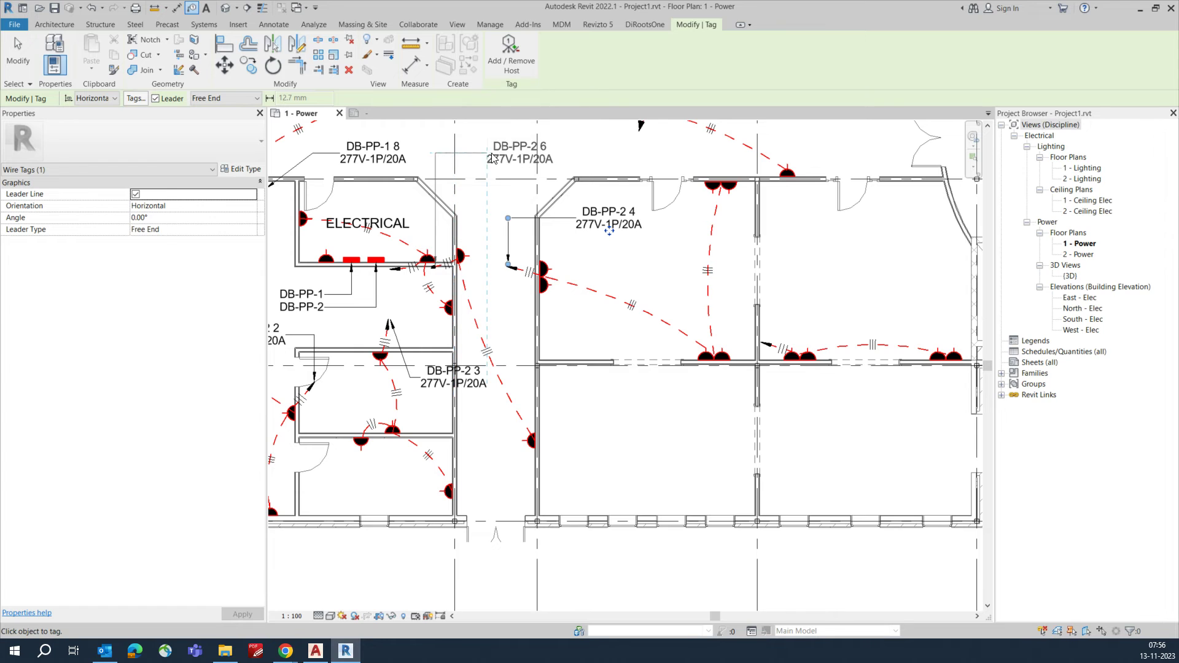
pyautogui.click(493, 159)
pyautogui.moveTo(698, 324); pyautogui.dragTo(487, 330, button='middle')
pyautogui.click(568, 304)
pyautogui.click(642, 288)
# - Finish tagging and look over the ELECTRICAL room area of the plan
pyautogui.scroll(-3, 594, 317)
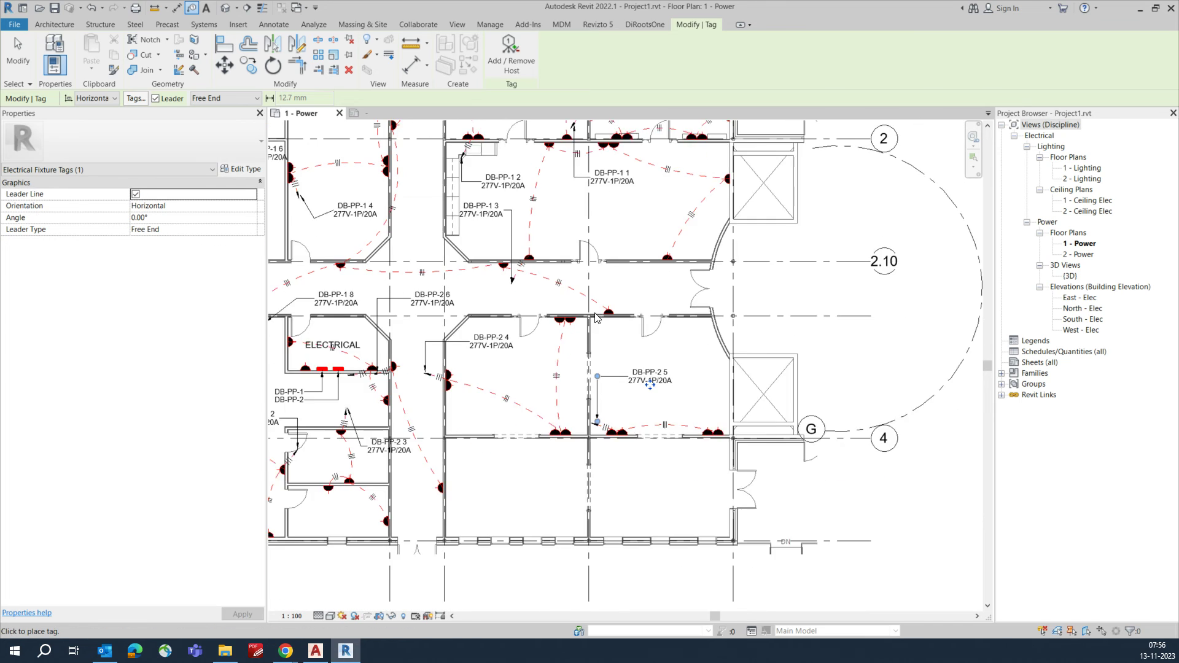
pyautogui.scroll(-2, 594, 318)
pyautogui.press('Escape')
pyautogui.press('Escape')
pyautogui.scroll(-2, 675, 325)
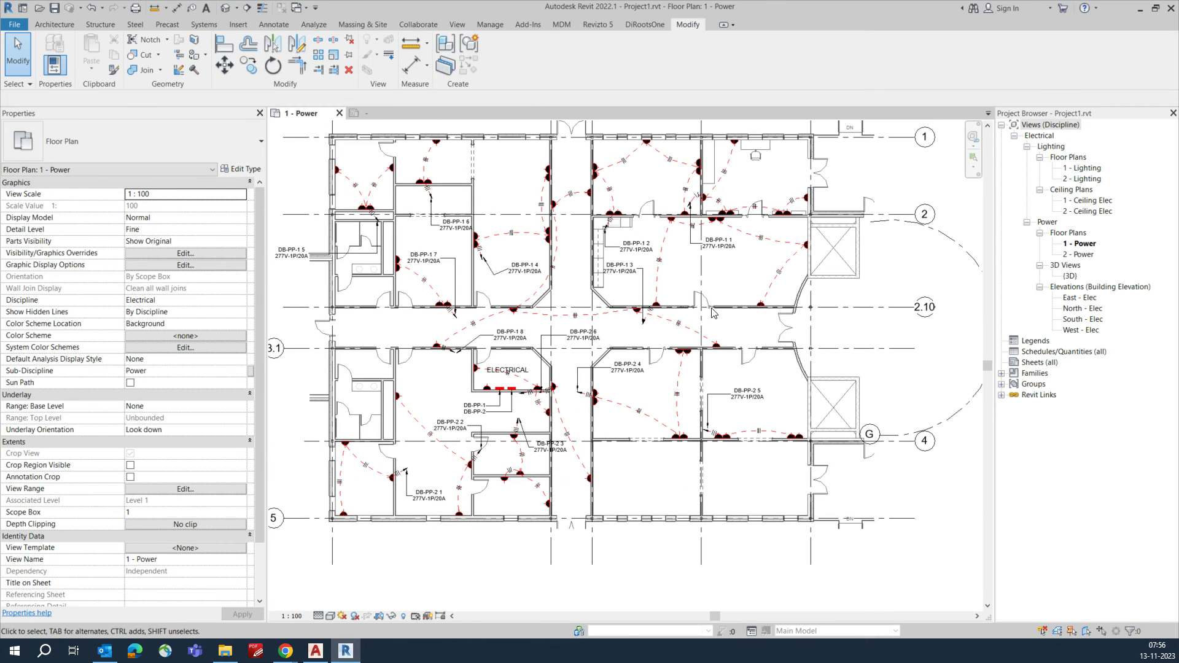
pyautogui.scroll(2, 688, 325)
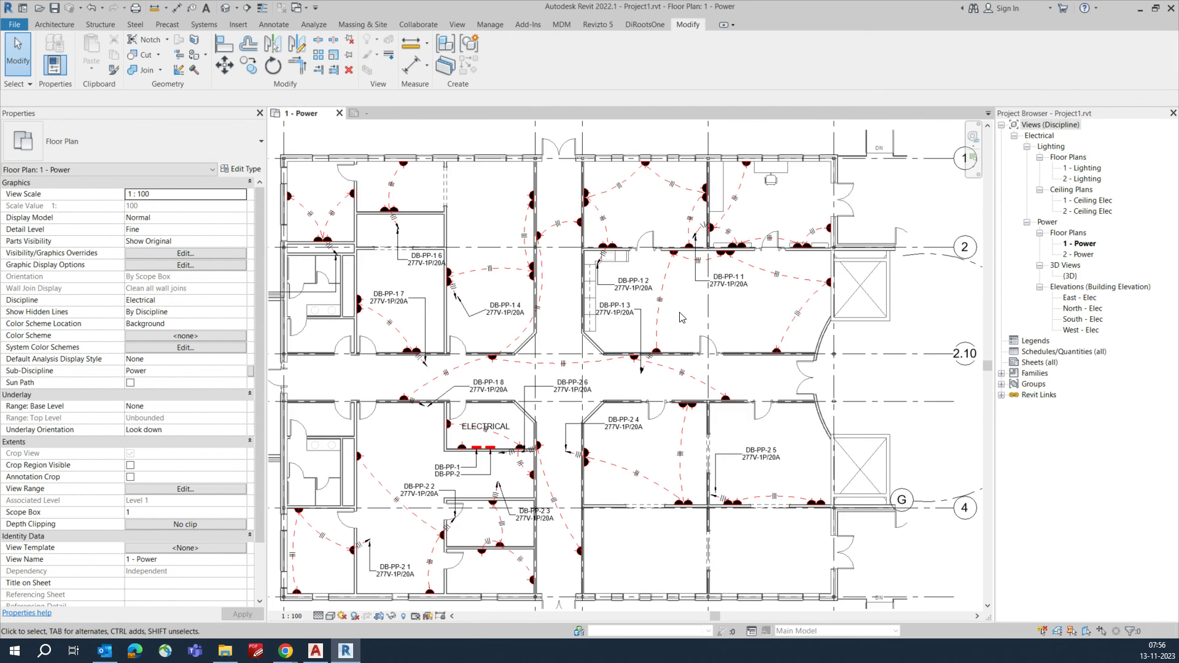
pyautogui.scroll(-2, 681, 317)
pyautogui.scroll(4, 584, 380)
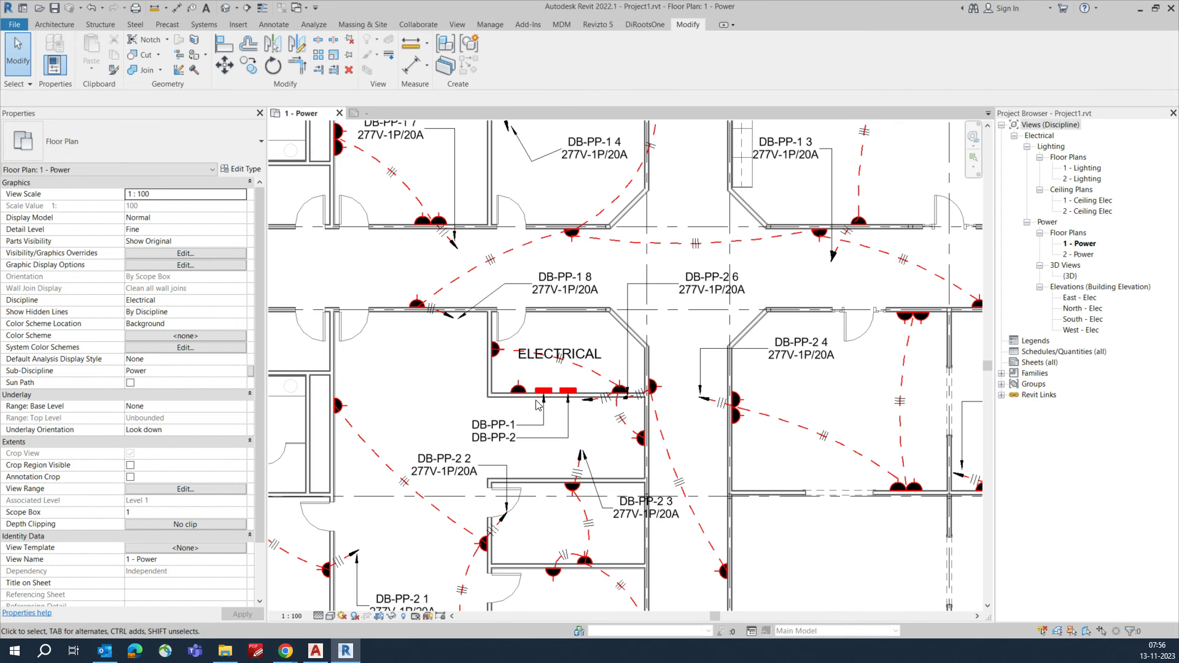
pyautogui.moveTo(612, 308); pyautogui.dragTo(655, 317, button='middle')
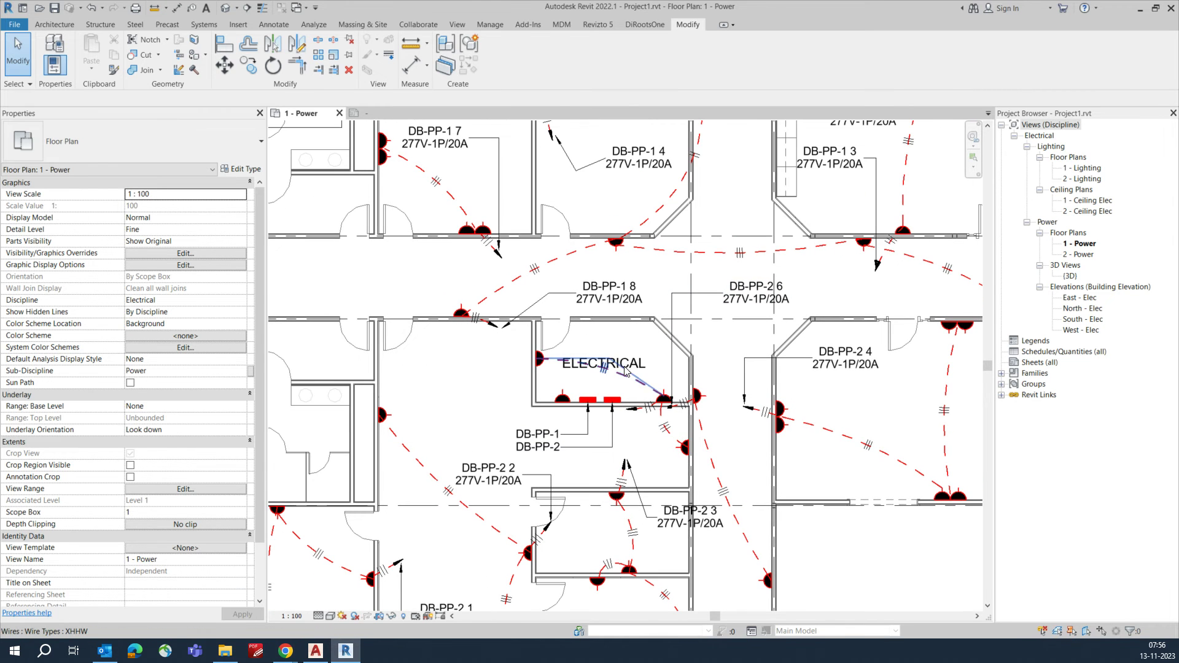
pyautogui.click(604, 374)
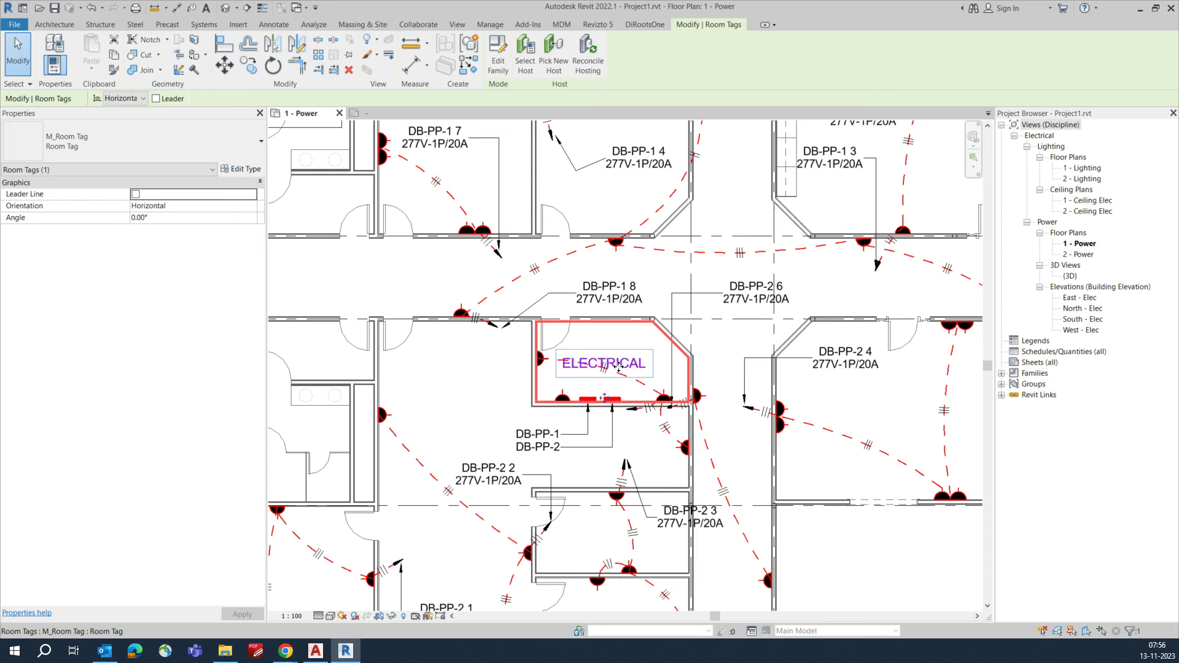
pyautogui.press('Escape')
pyautogui.scroll(-5, 625, 358)
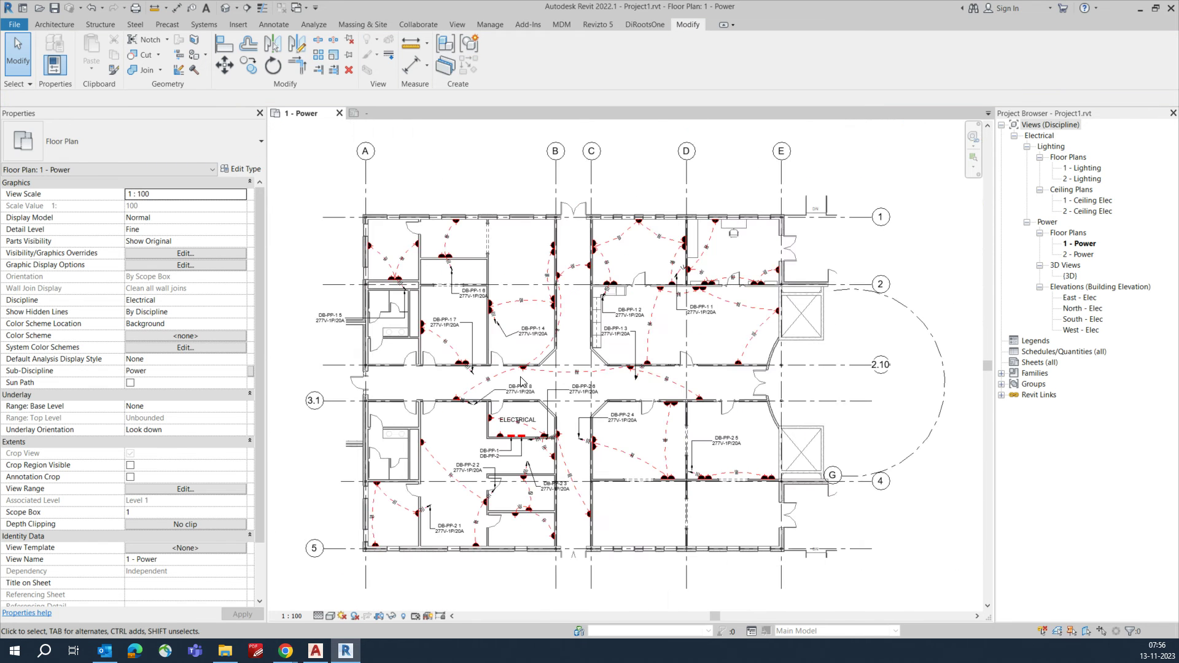
pyautogui.click(495, 28)
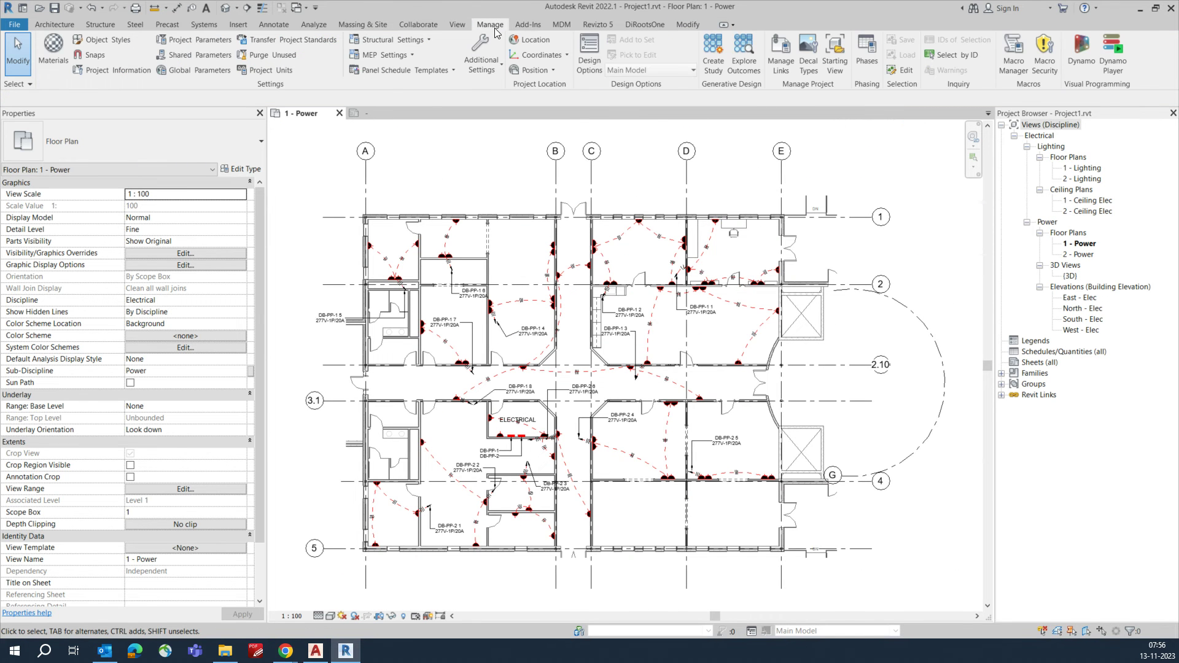
# - Review the Manage Panel Schedule Templates dialog, then choose Edit a Template
pyautogui.click(453, 71)
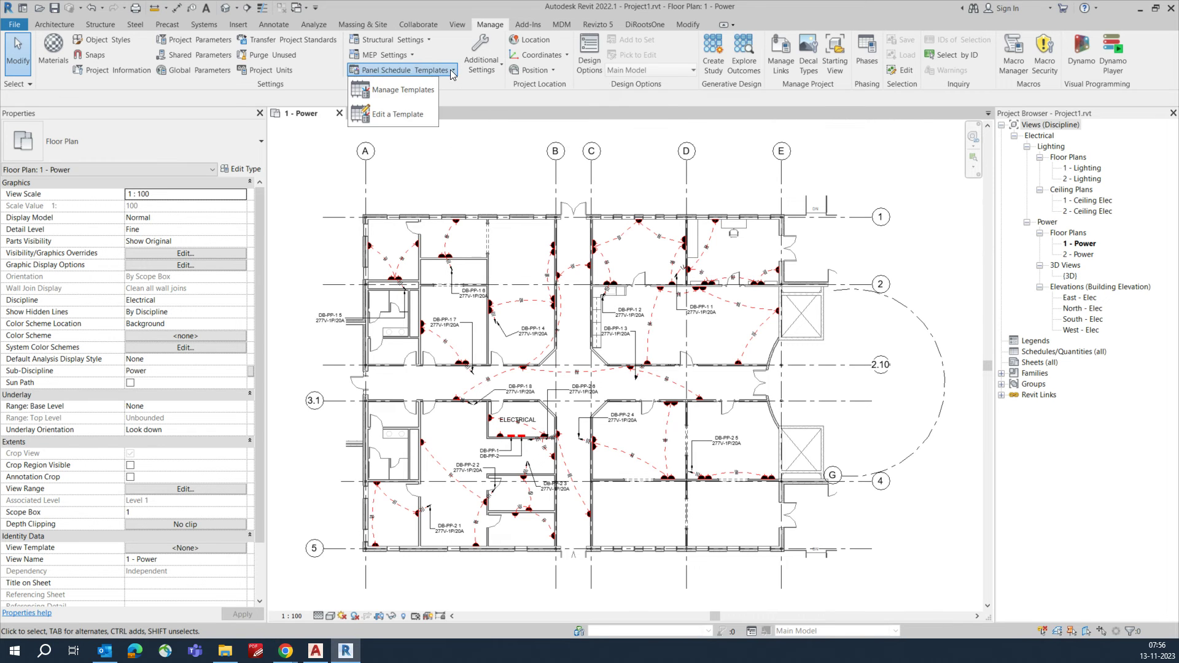
pyautogui.click(403, 91)
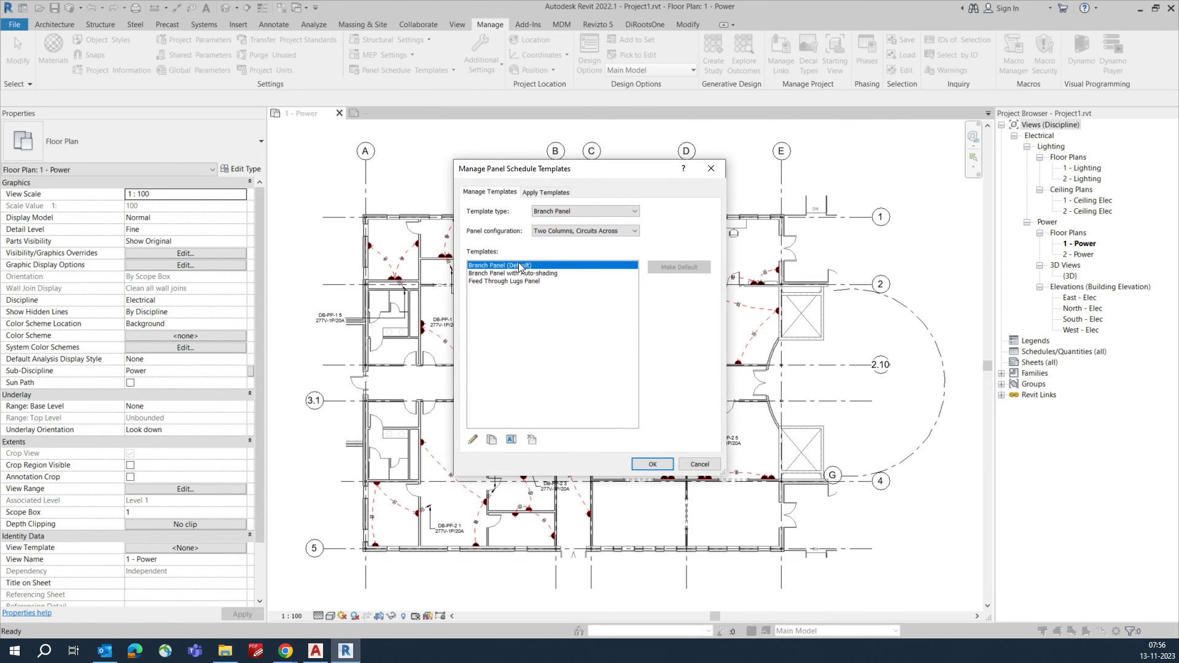
pyautogui.click(546, 193)
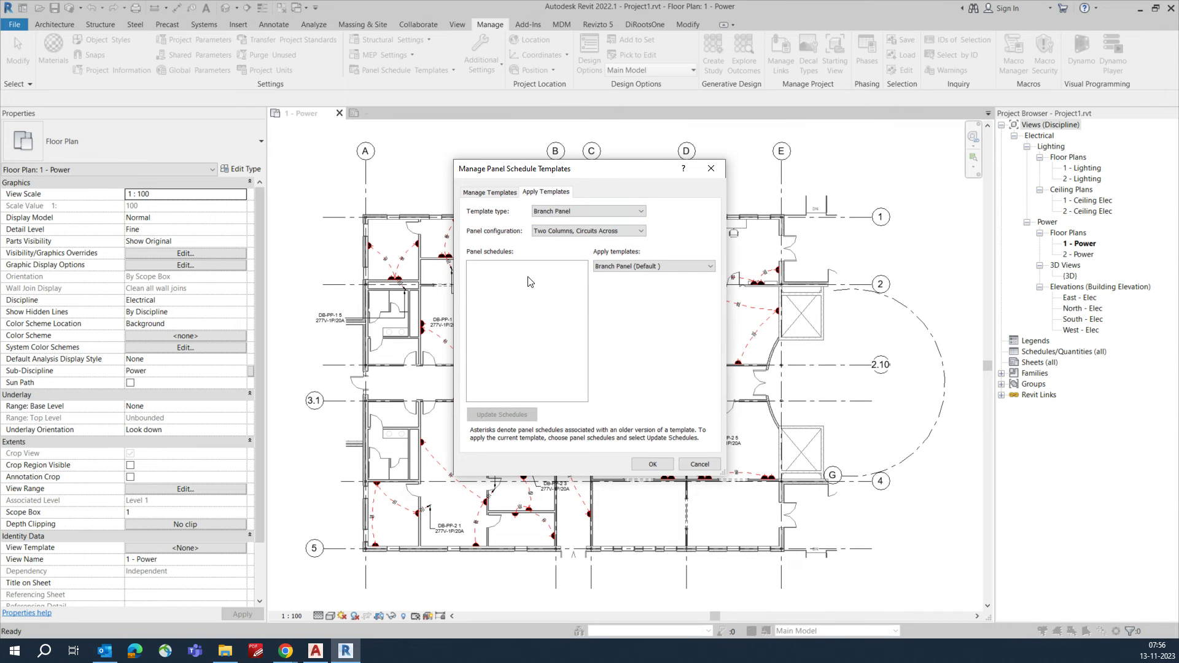
pyautogui.click(652, 465)
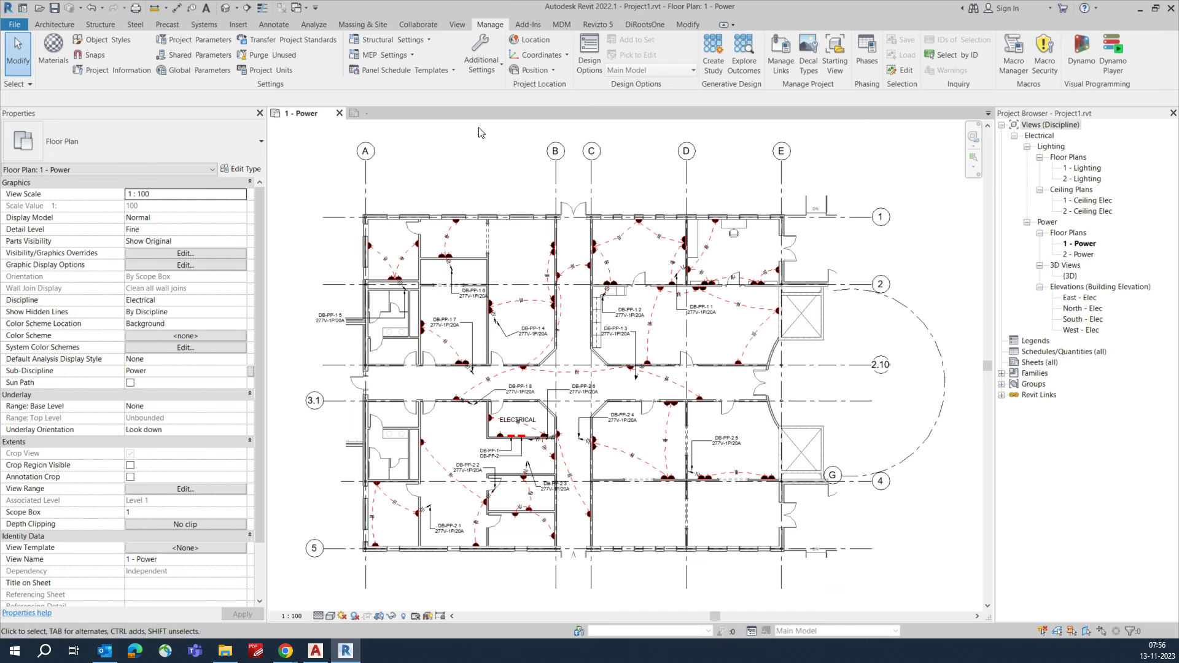
pyautogui.click(450, 71)
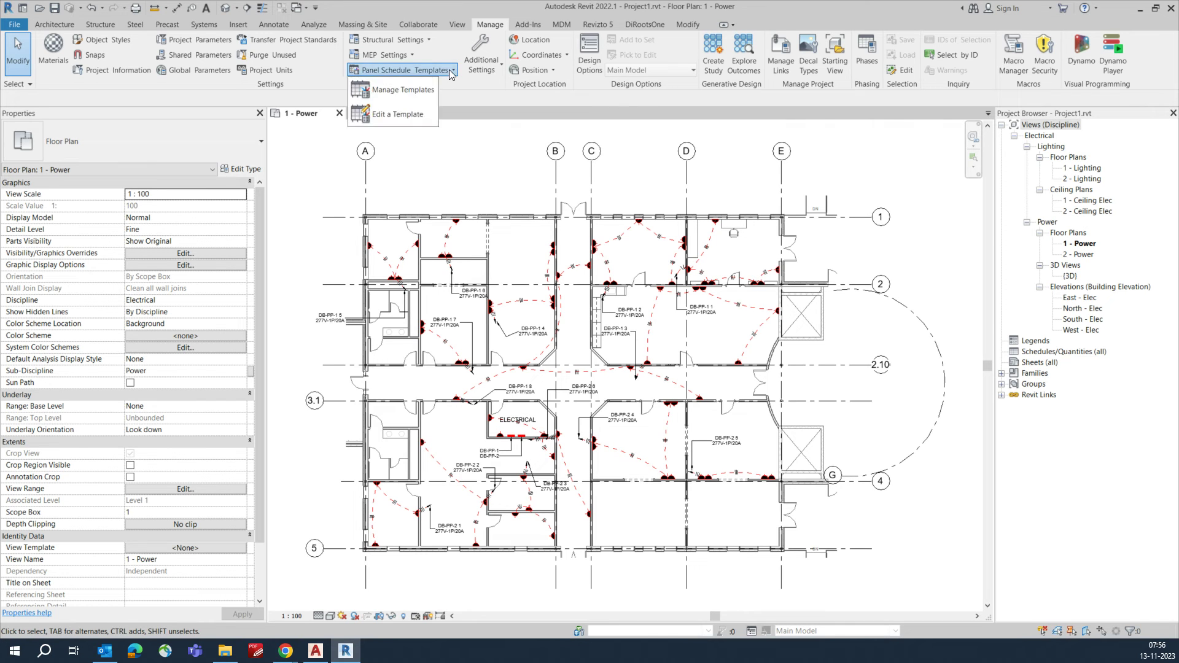
pyautogui.click(396, 112)
# - Open the Branch Panel template and set its fixed circuit slots, first trying 24 then 12
pyautogui.click(611, 439)
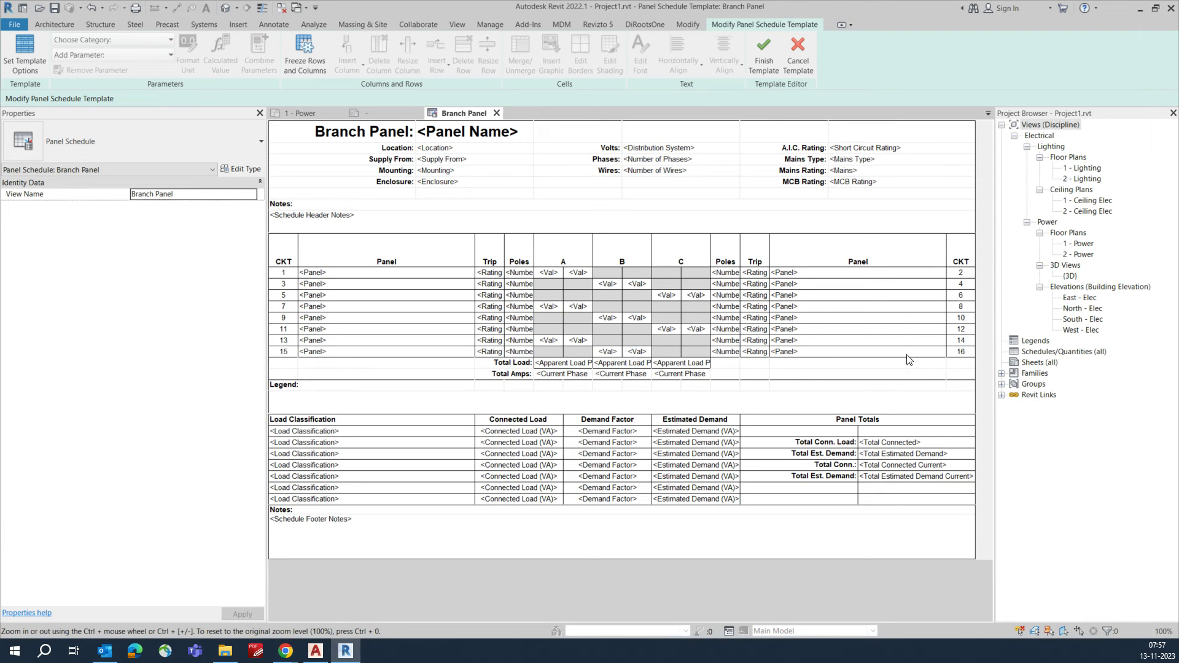
pyautogui.click(25, 56)
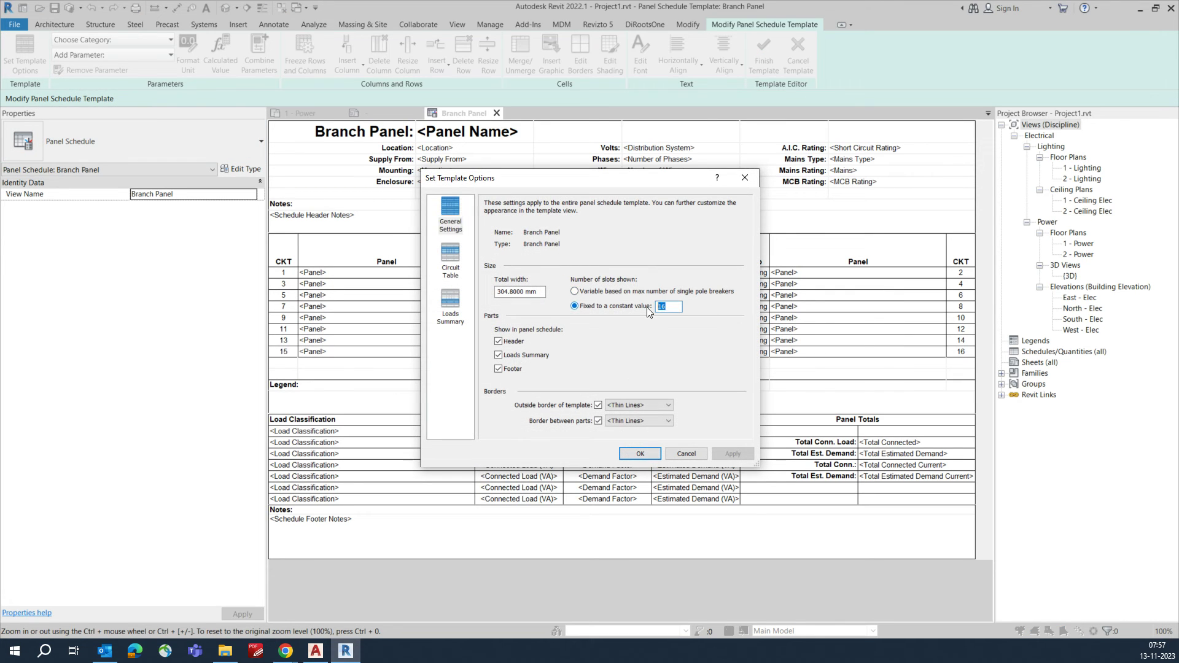
pyautogui.write('24')
pyautogui.click(640, 454)
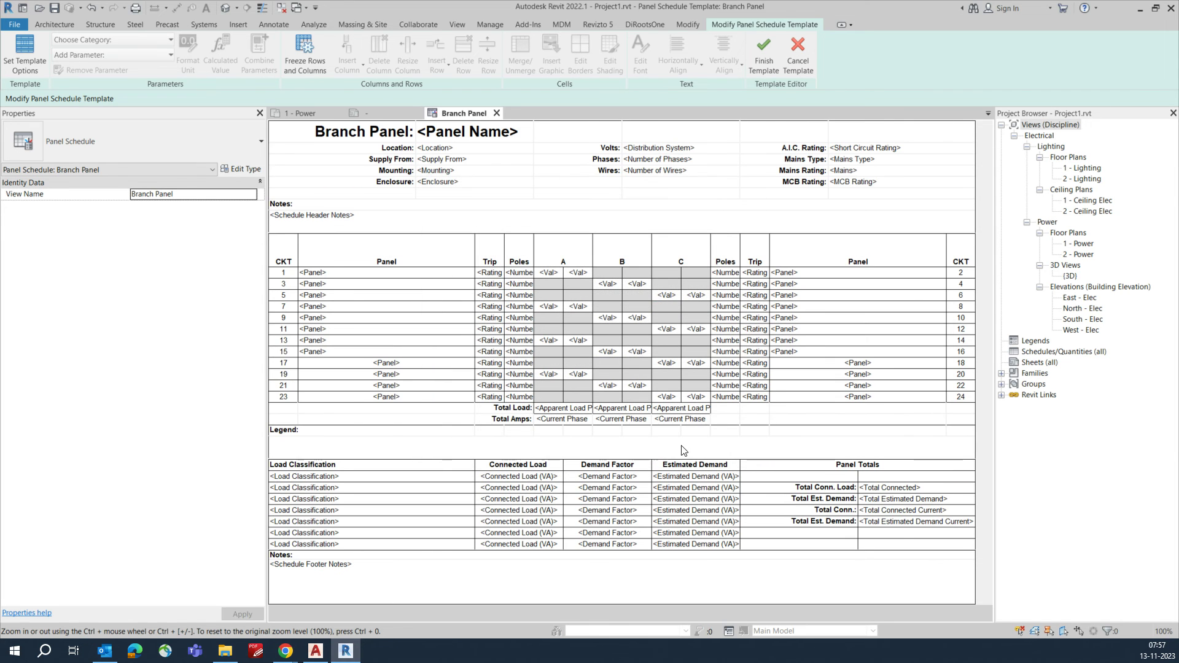
pyautogui.click(23, 54)
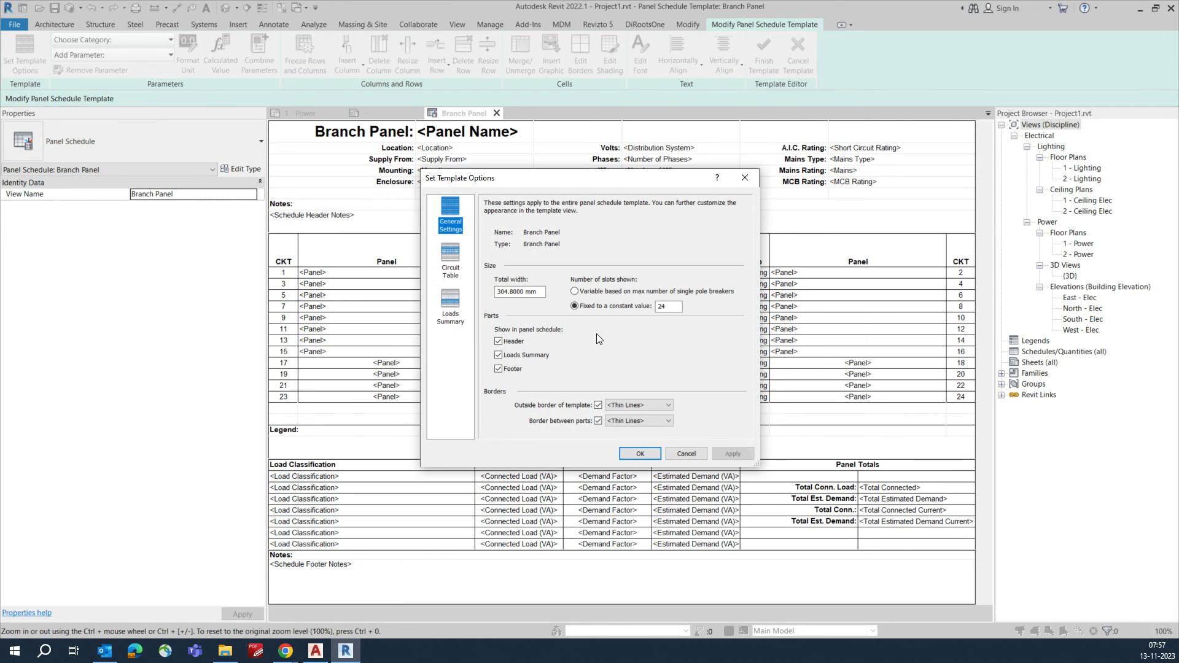
pyautogui.doubleClick(657, 307)
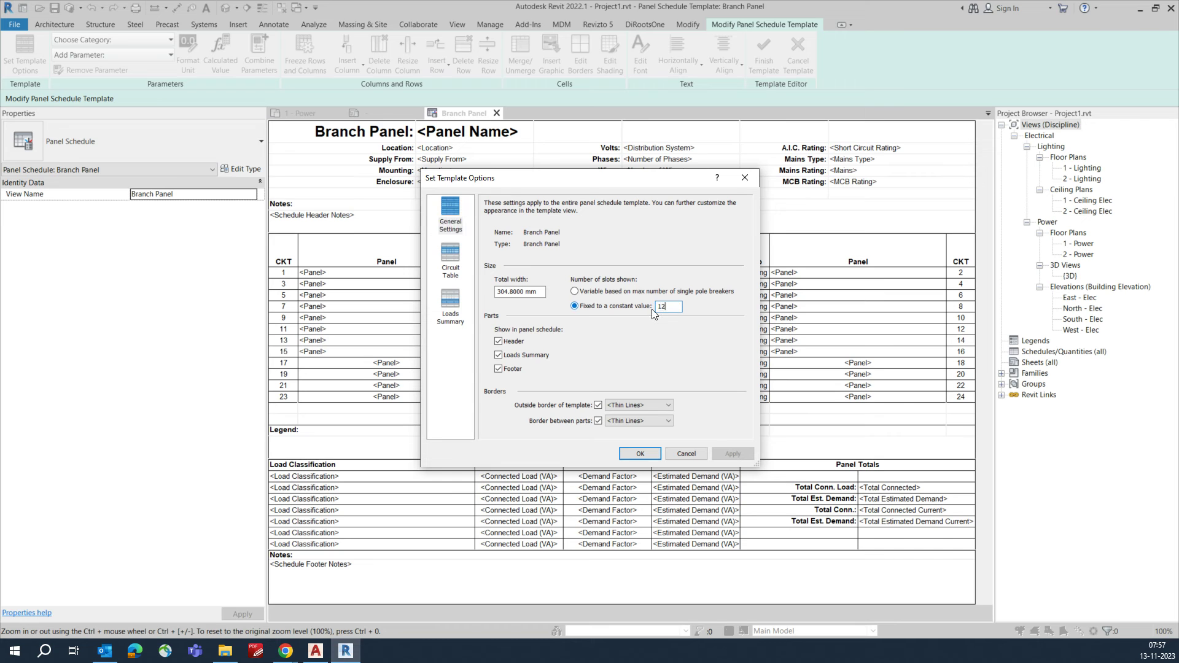
pyautogui.click(642, 455)
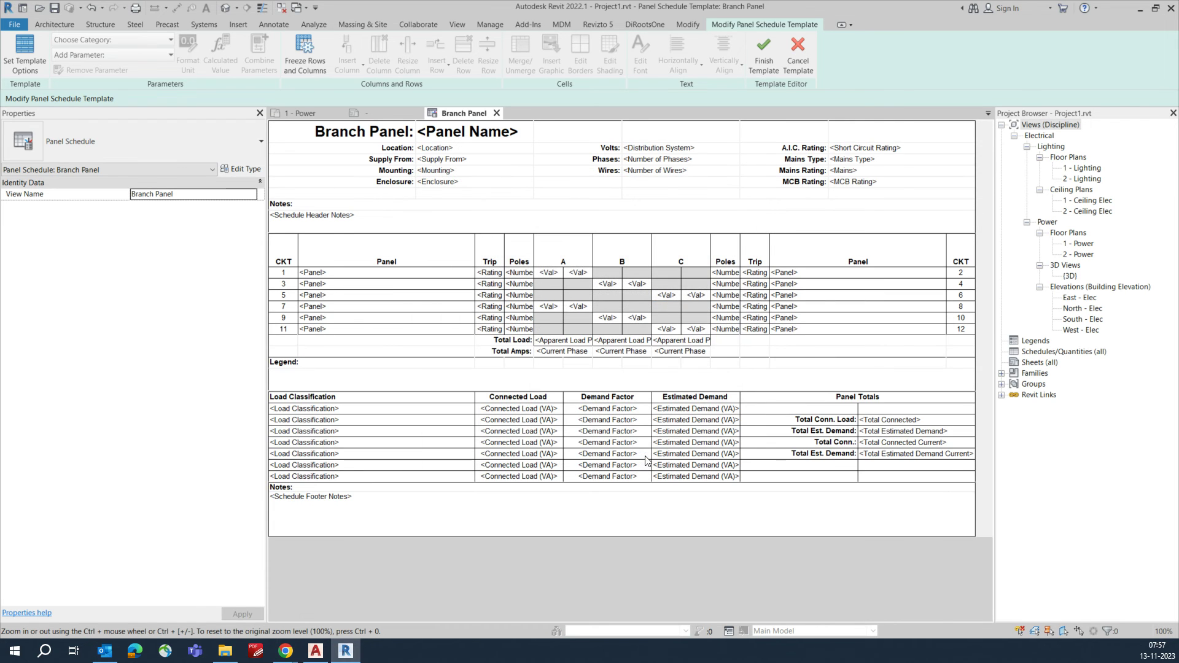
# - Set fixed slots to 16, review Circuit Table and Loads Summary, and finish the template
pyautogui.click(30, 46)
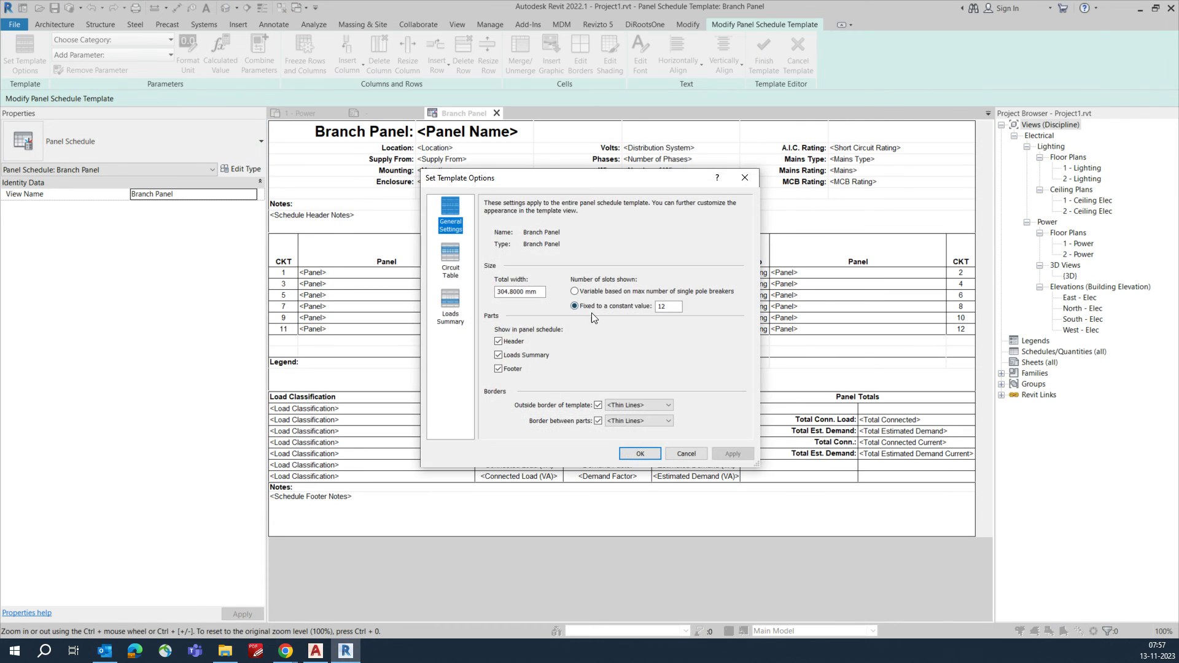
pyautogui.moveTo(674, 308); pyautogui.dragTo(656, 309)
pyautogui.write('16')
pyautogui.click(654, 406)
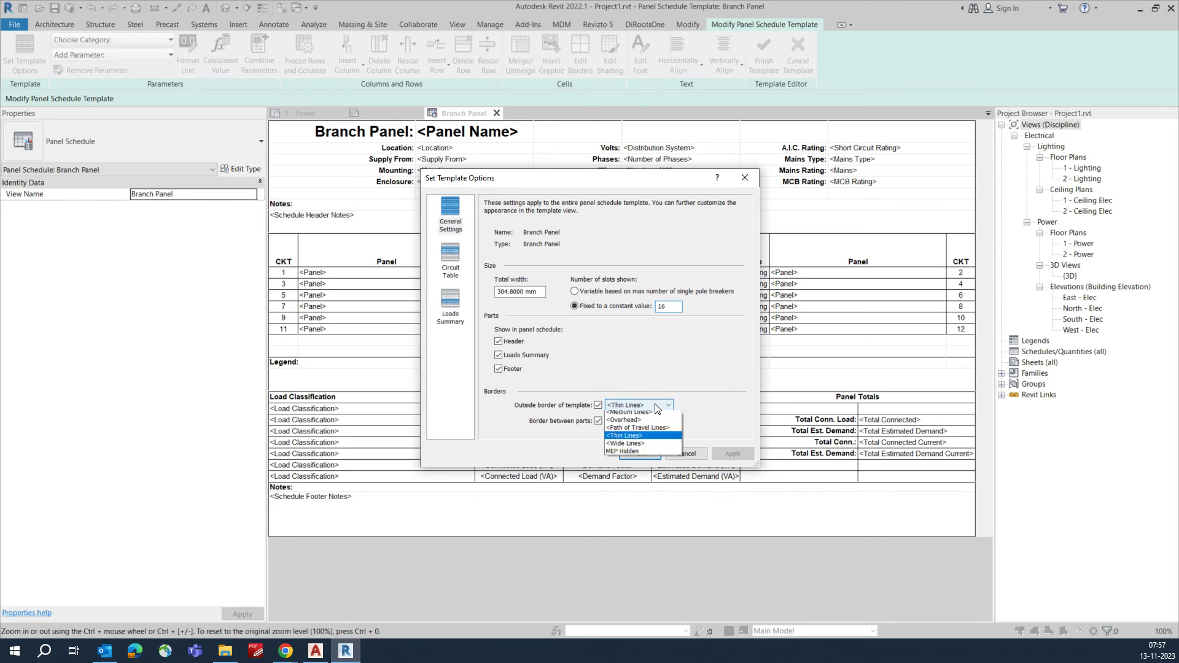
pyautogui.click(654, 412)
pyautogui.click(654, 418)
pyautogui.click(654, 420)
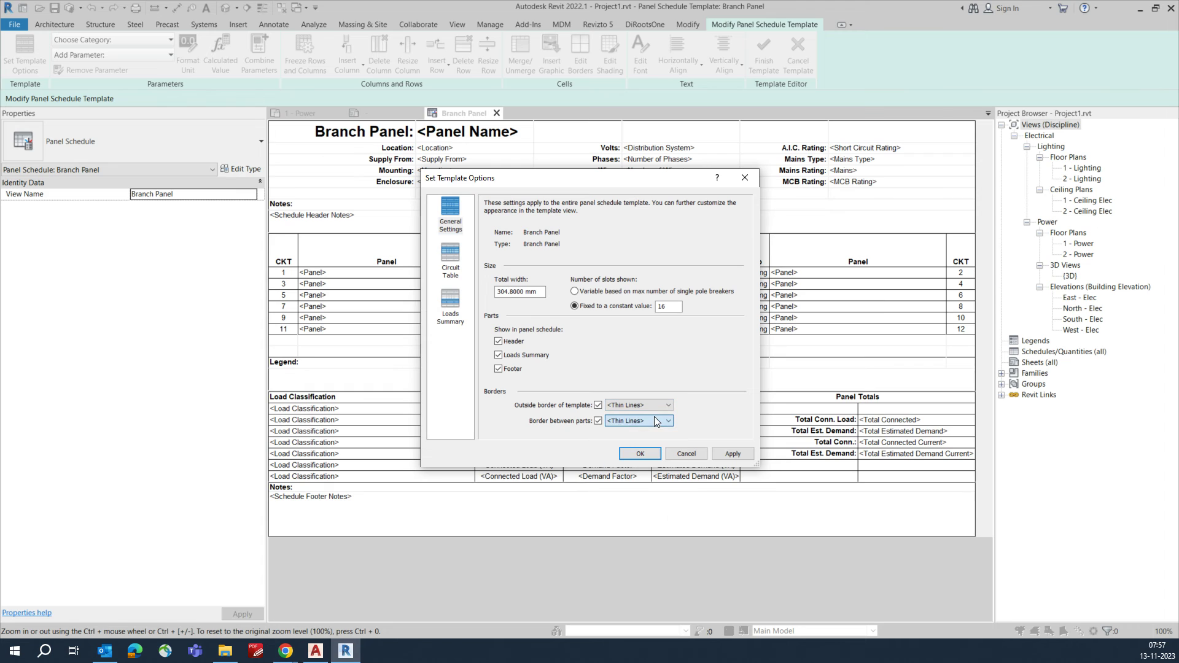
pyautogui.click(449, 259)
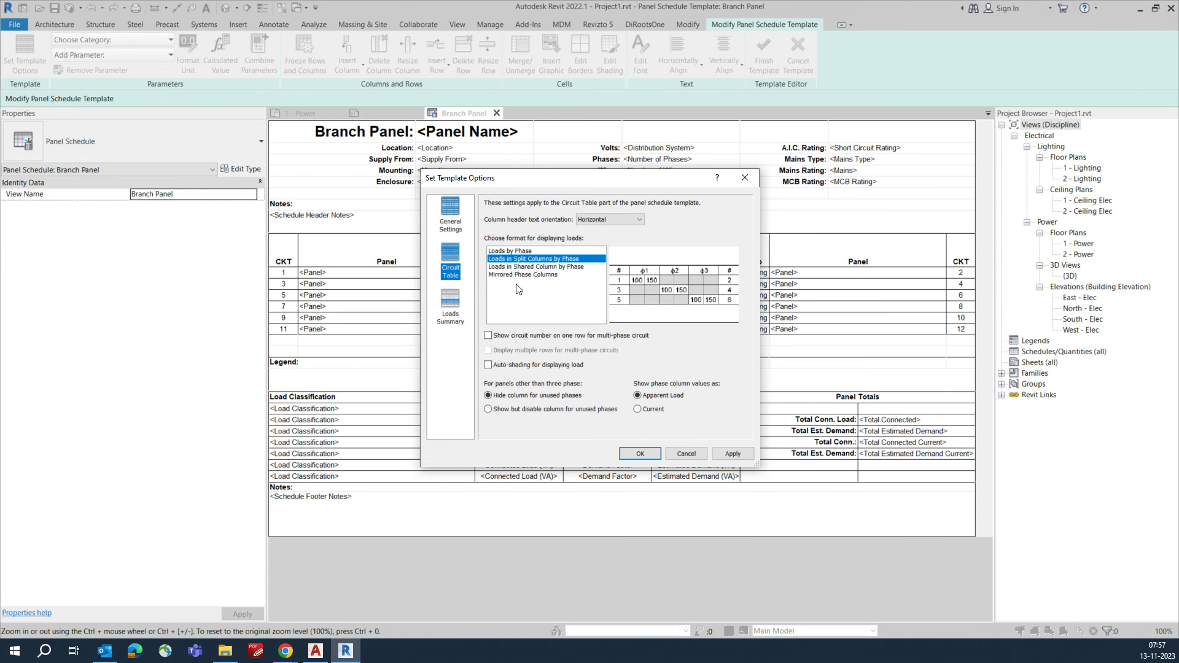
pyautogui.click(457, 302)
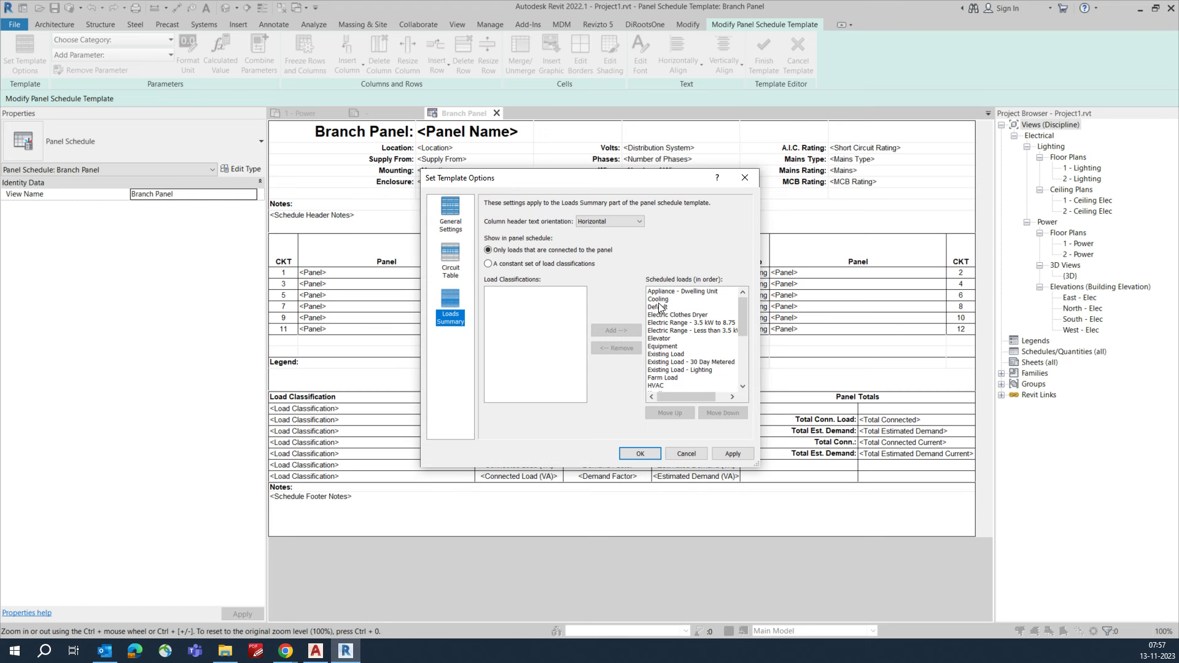
pyautogui.click(652, 451)
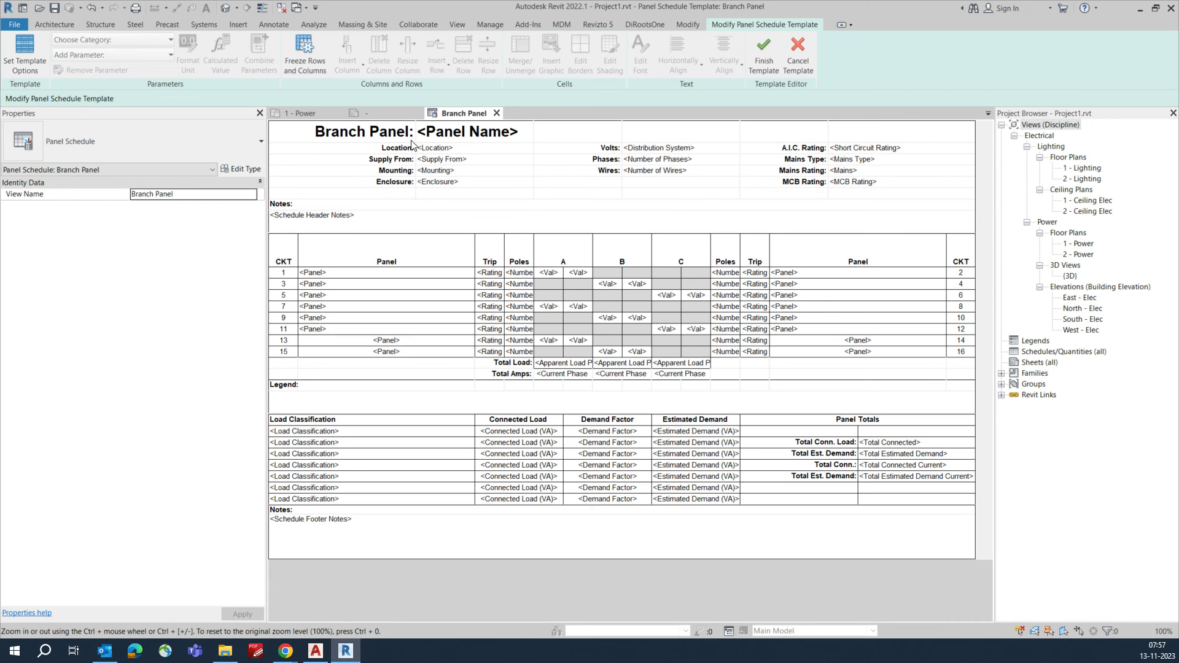
pyautogui.click(763, 55)
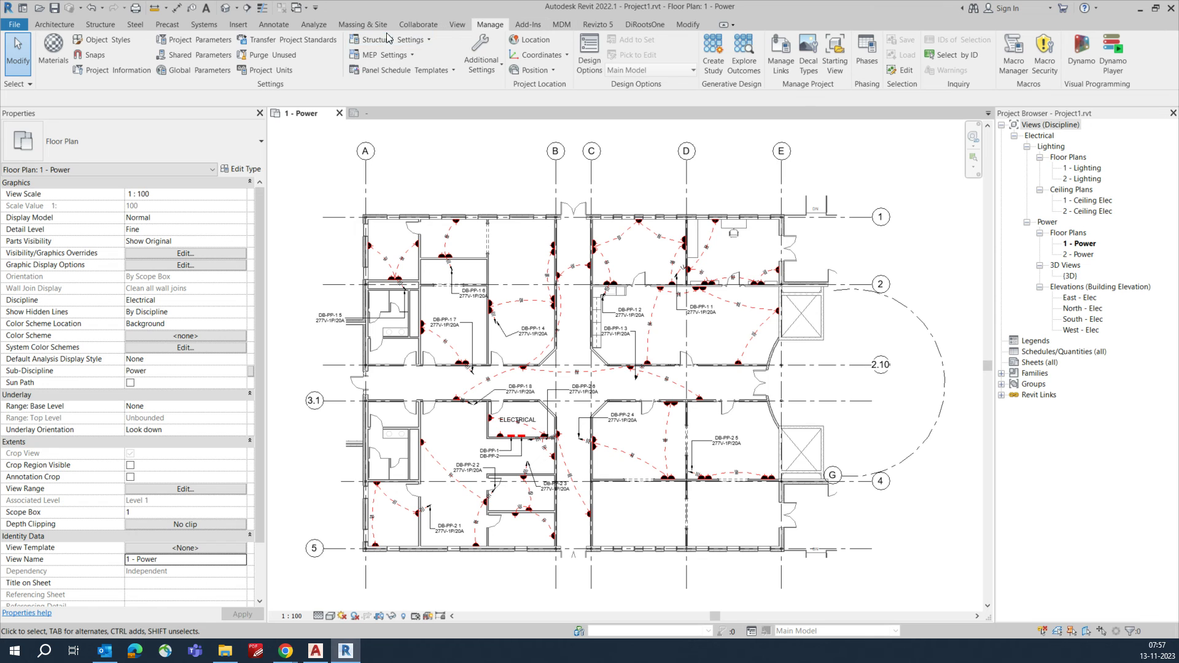
# - Create panel schedules for DB-PP-1 and DB-PP-2 from Analyze > Panel Schedules
pyautogui.click(324, 26)
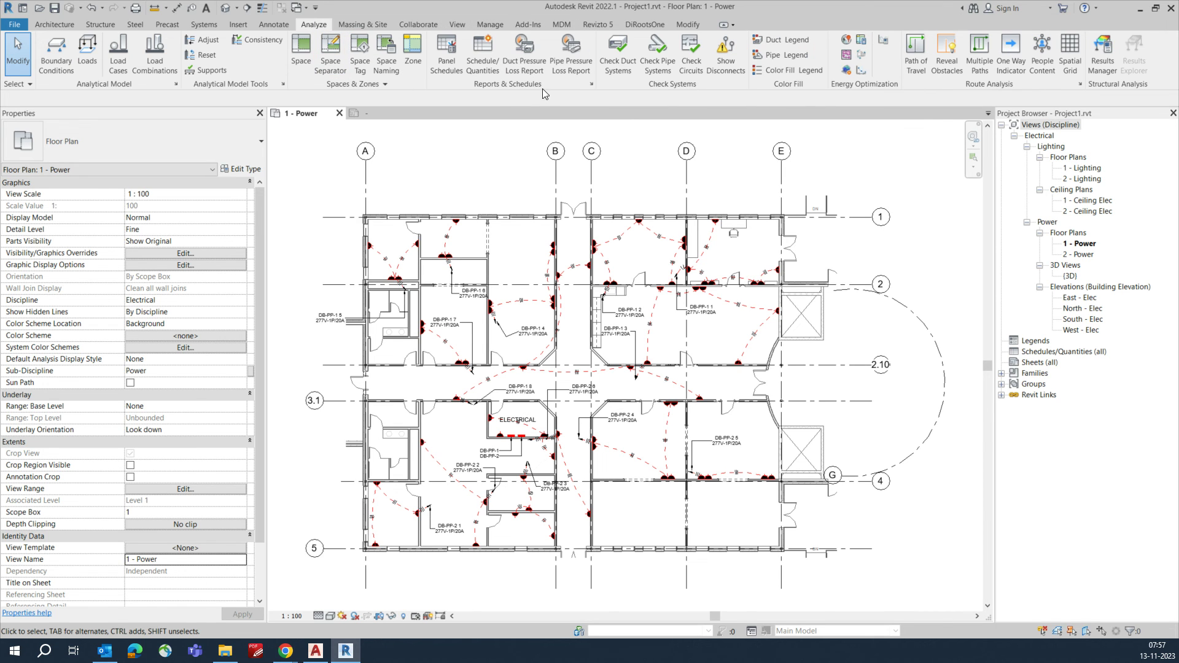
pyautogui.click(456, 70)
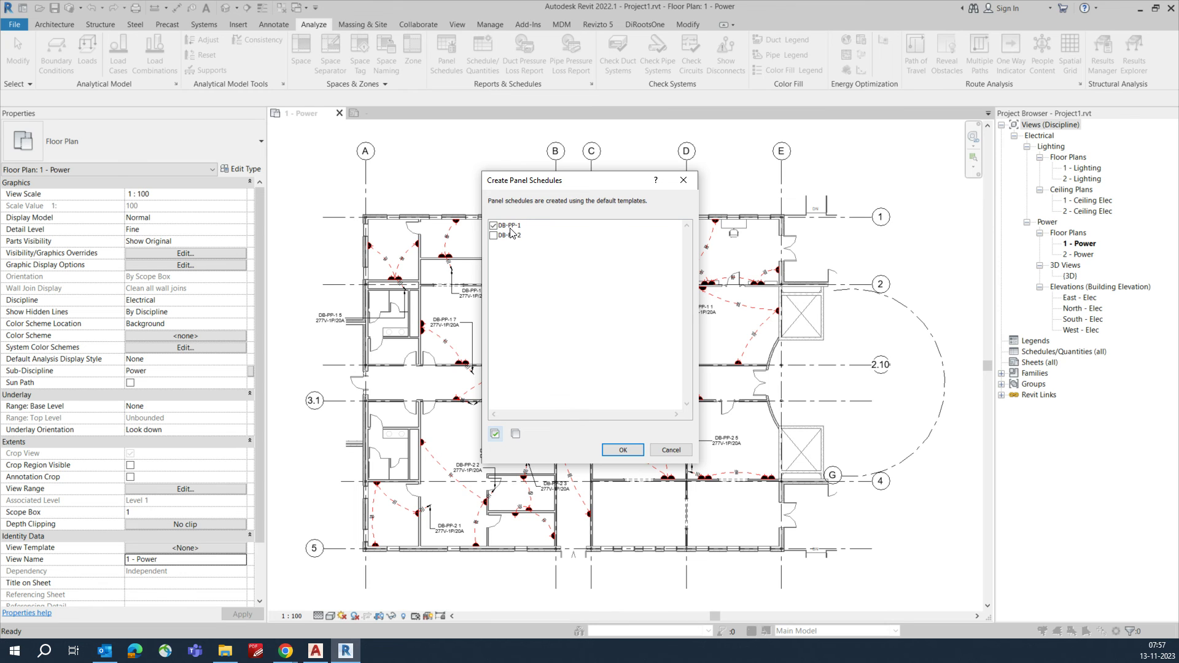
pyautogui.click(494, 236)
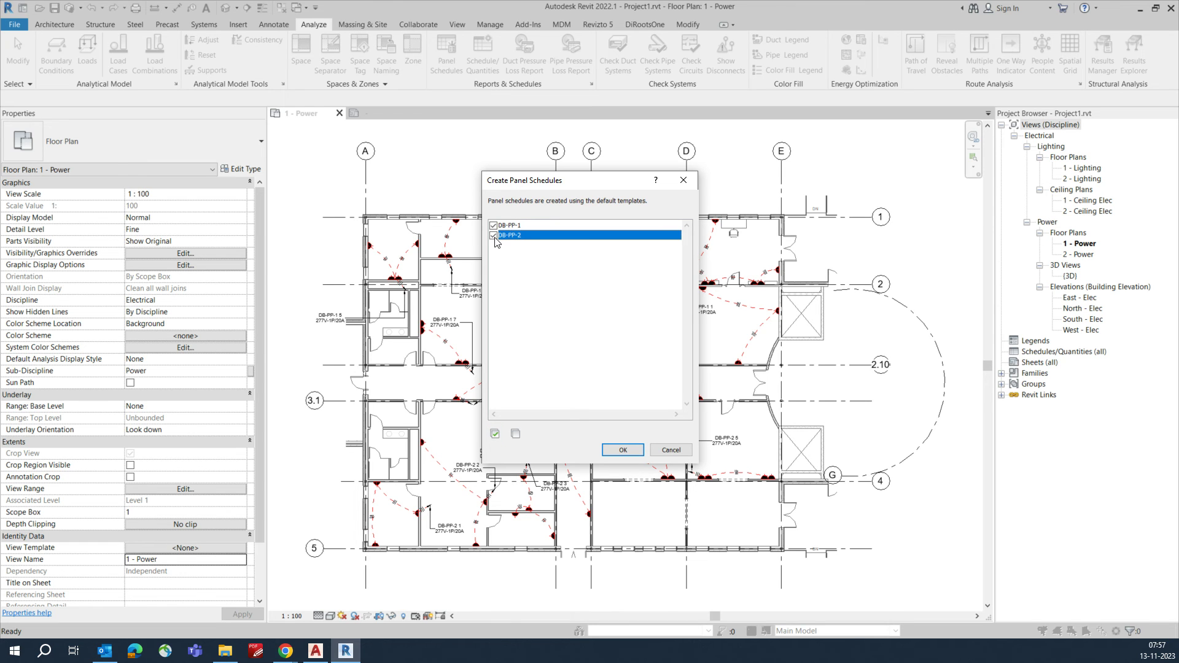
pyautogui.click(622, 450)
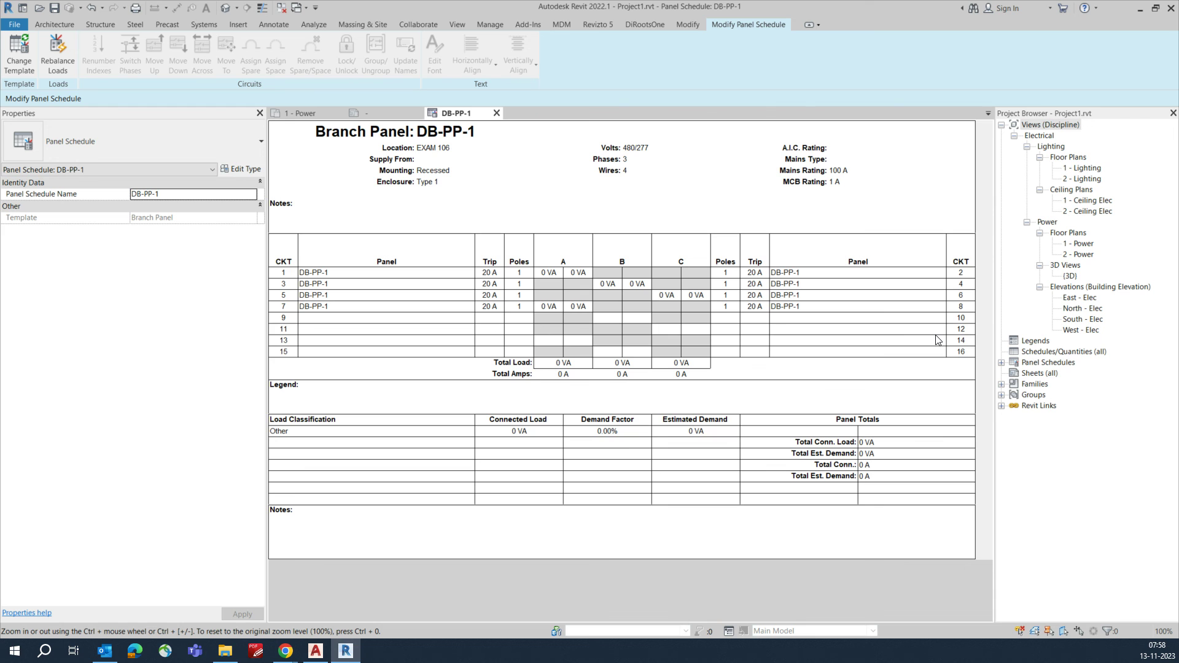
# - Close the DB-PP-1 schedule view and dismiss the No Panels Available message
pyautogui.click(496, 113)
pyautogui.click(446, 71)
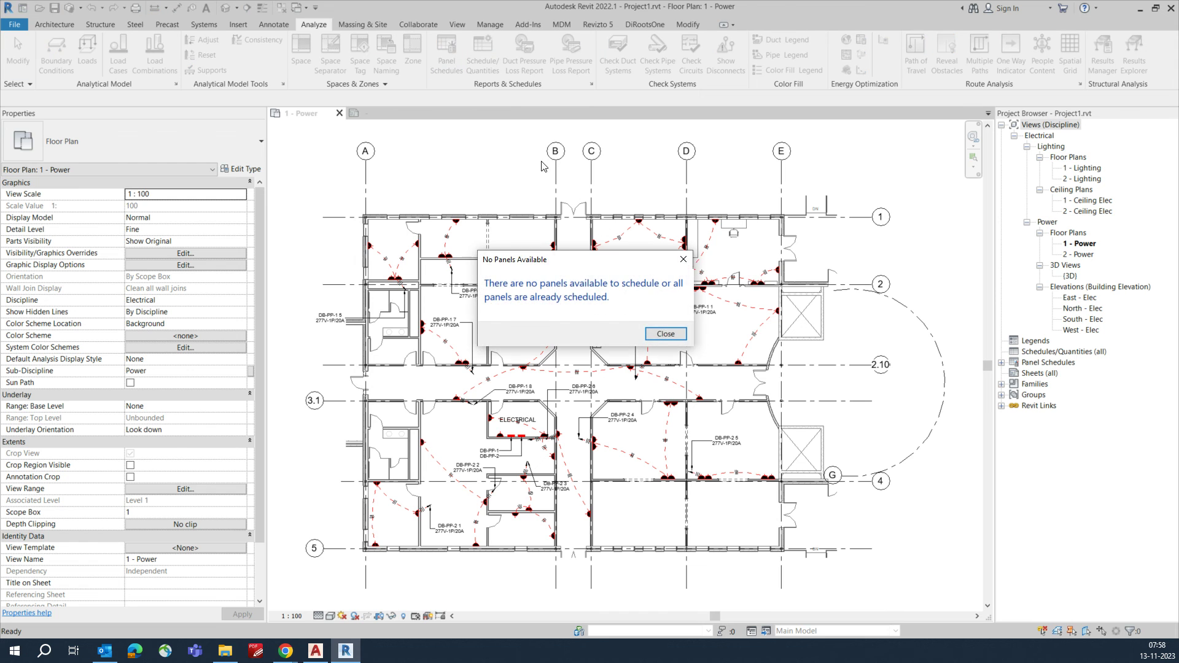
pyautogui.press('Return')
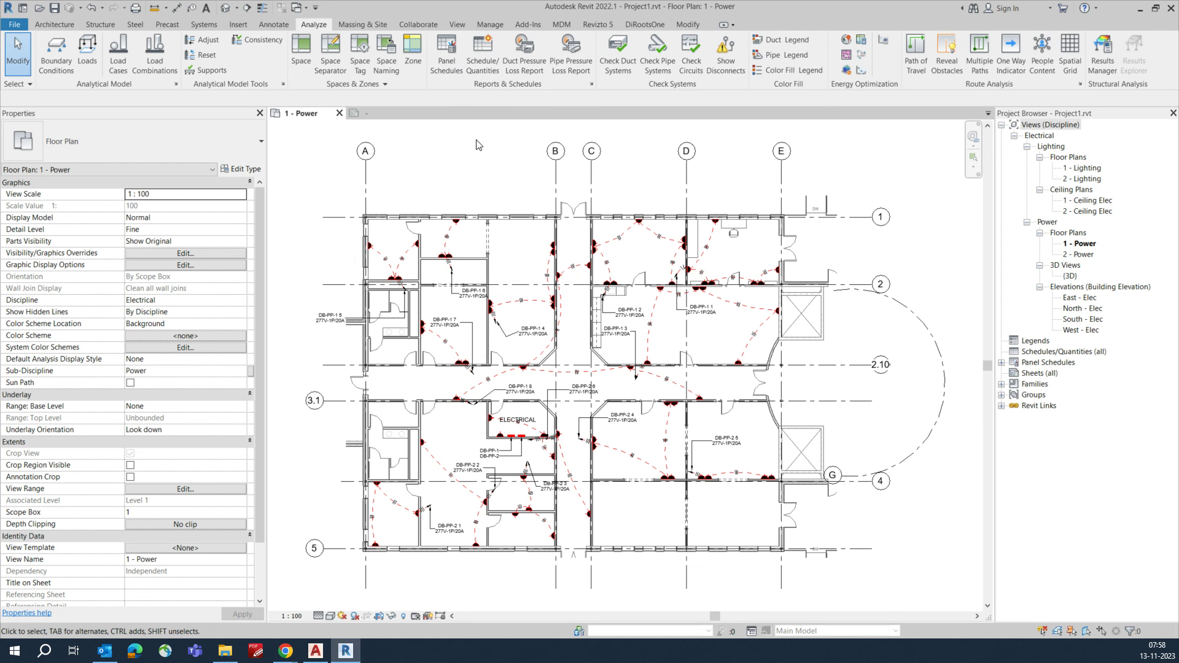
pyautogui.click(1001, 363)
pyautogui.click(1038, 385)
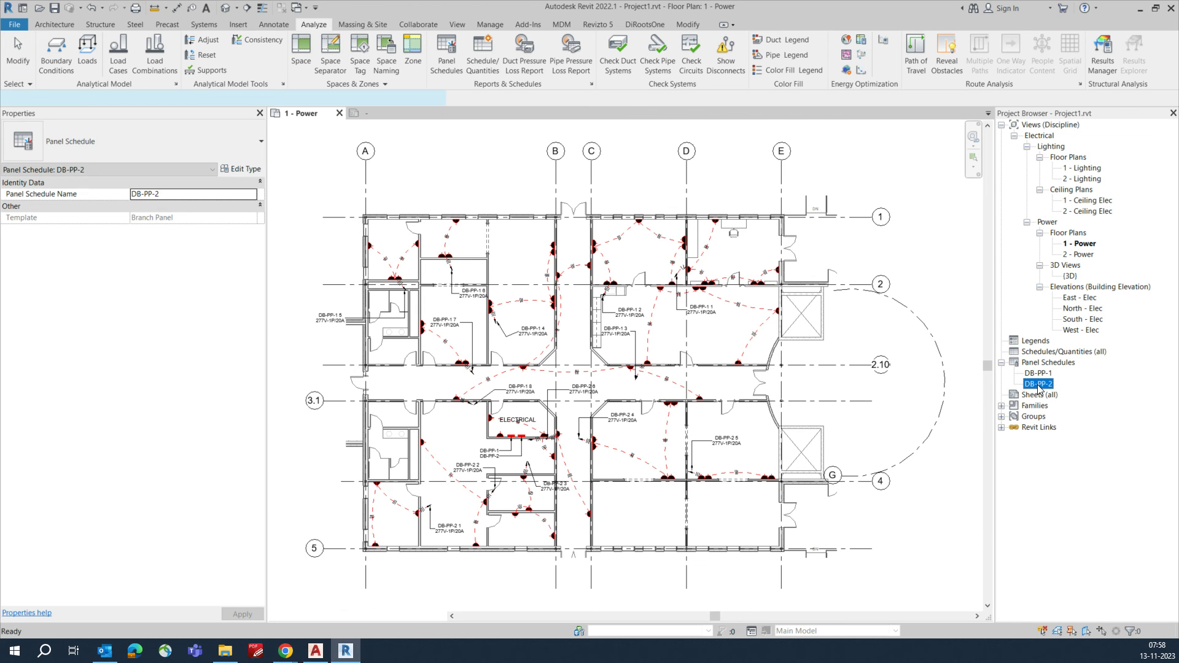
pyautogui.doubleClick(1037, 385)
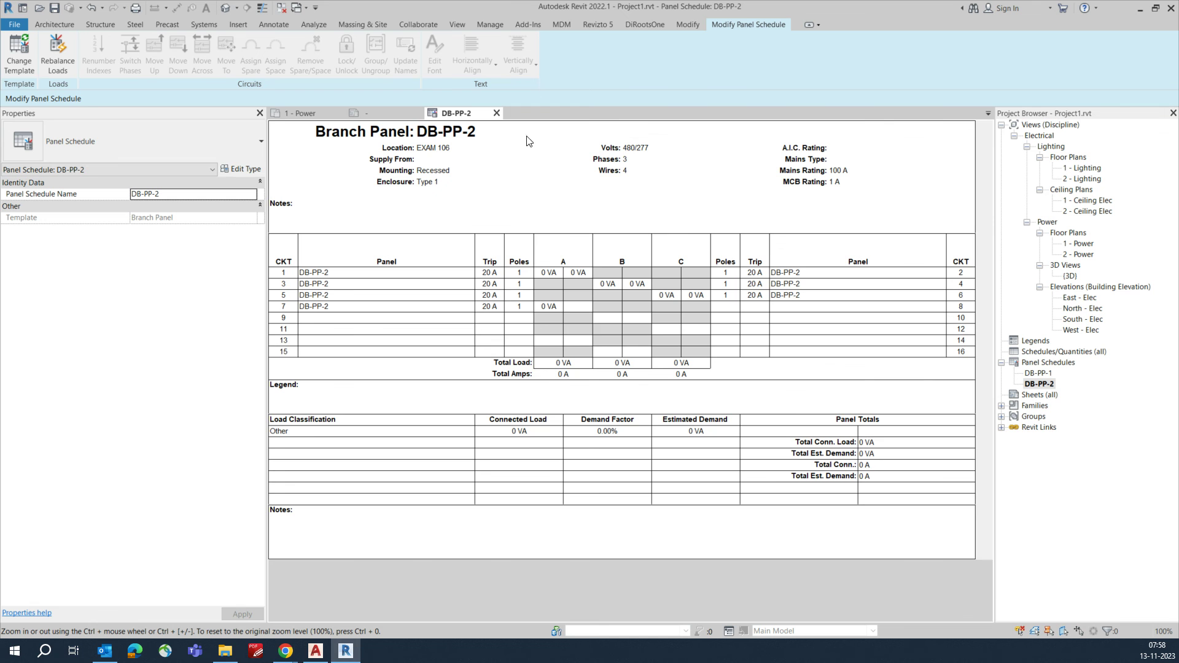
pyautogui.click(497, 112)
pyautogui.scroll(4, 541, 406)
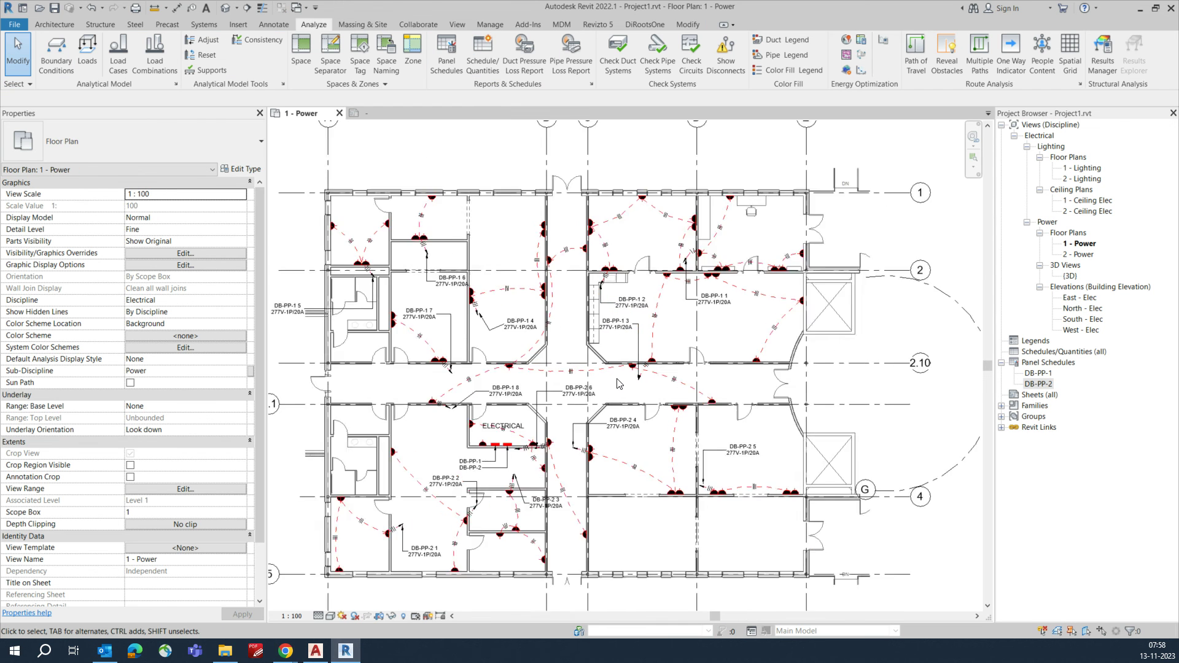
pyautogui.scroll(-4, 686, 361)
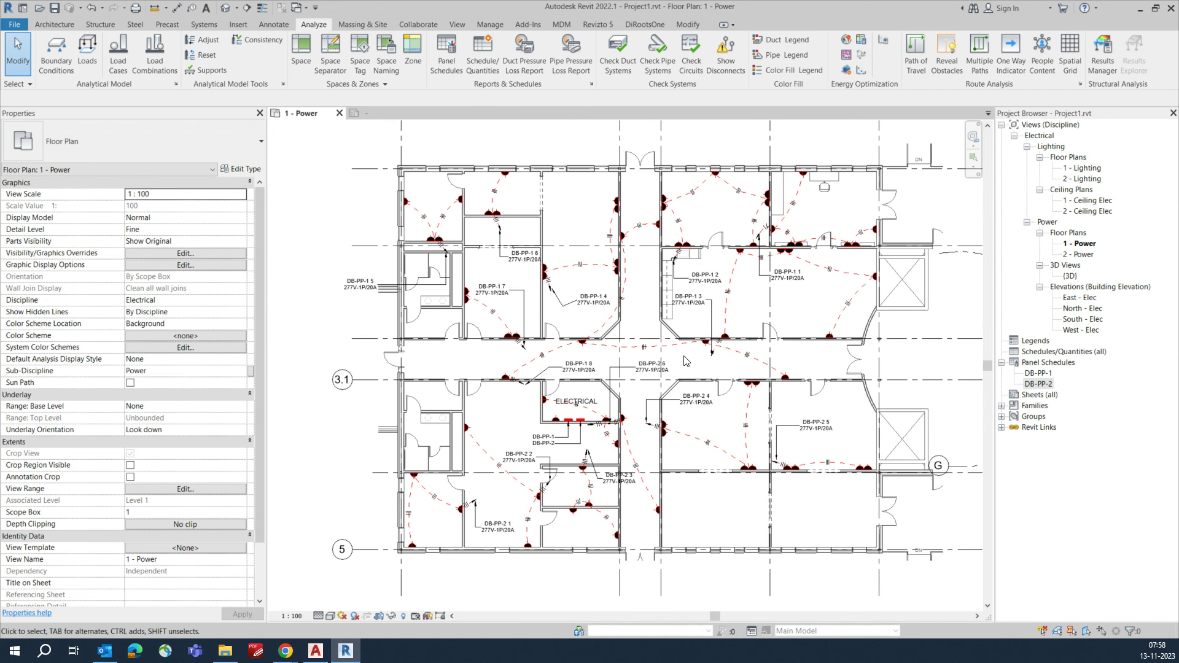
pyautogui.scroll(-1, 688, 361)
pyautogui.scroll(3, 706, 393)
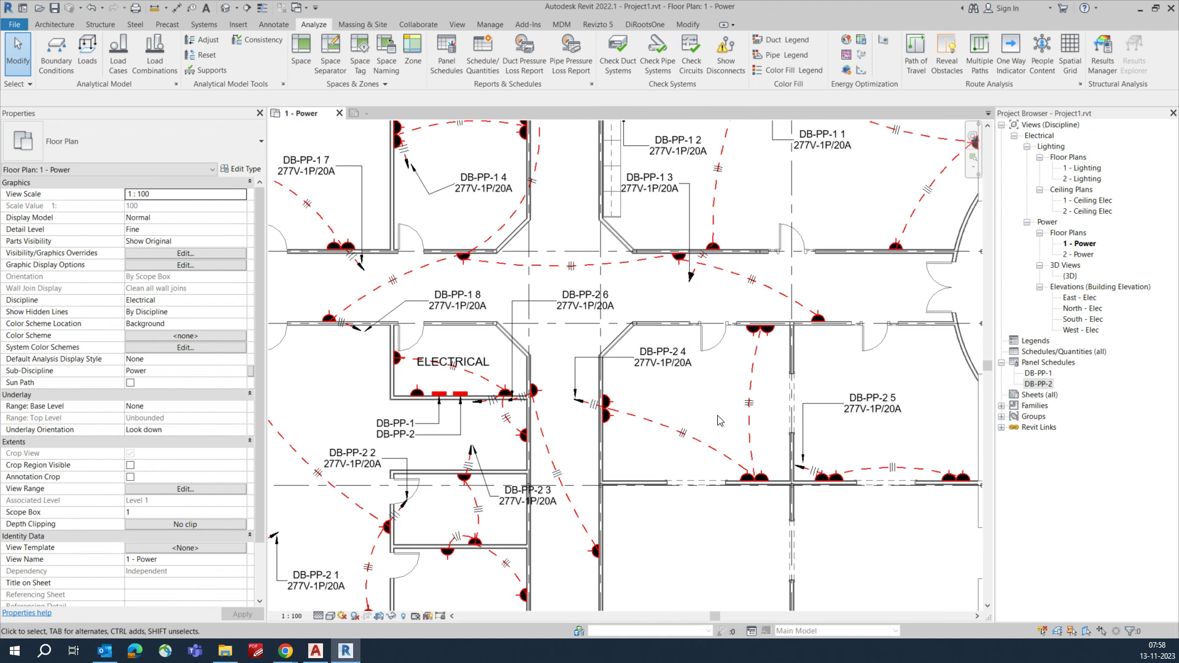
pyautogui.scroll(-2, 712, 343)
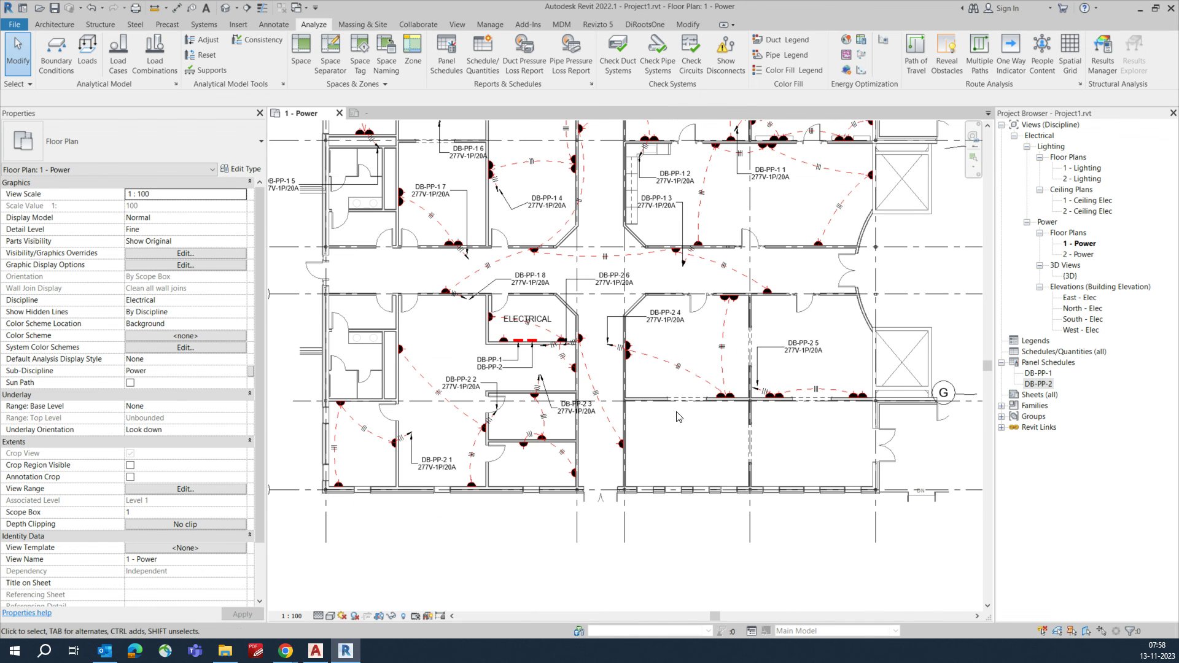
pyautogui.press('z')
pyautogui.press('f')
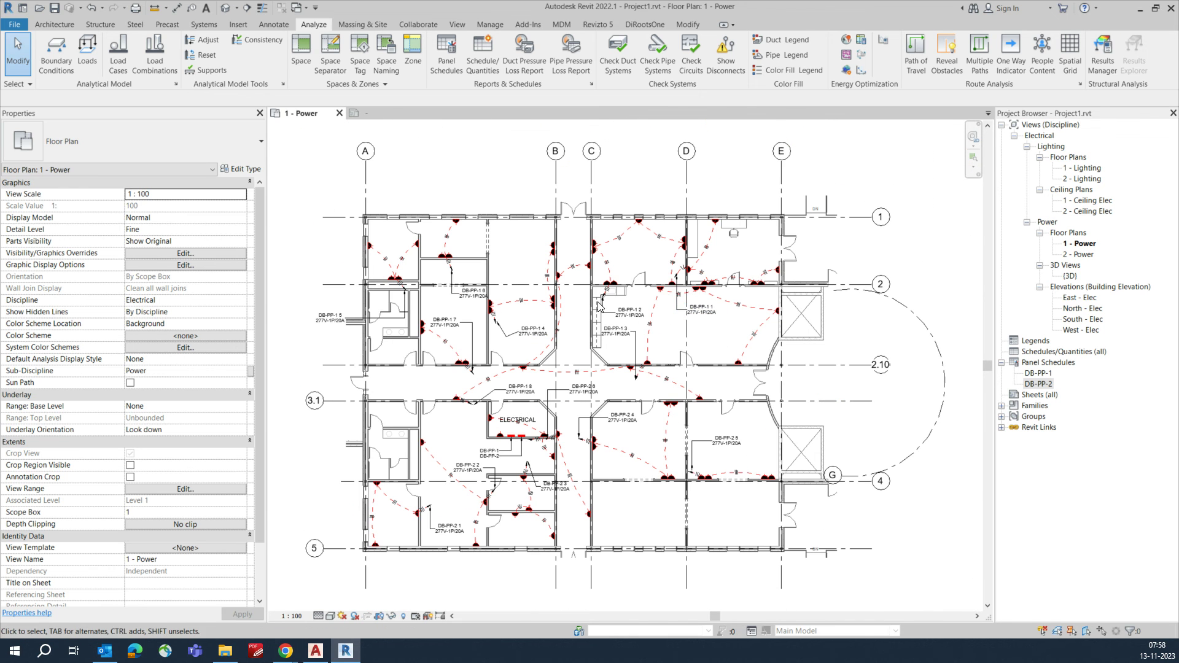
pyautogui.scroll(5, 393, 271)
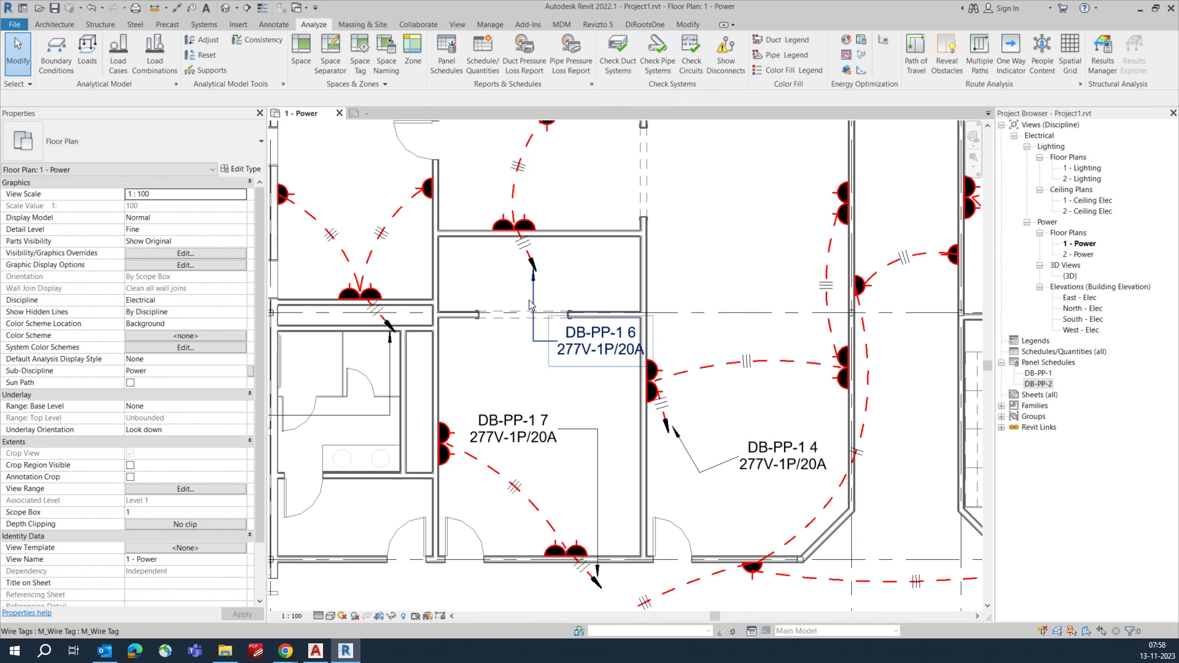
pyautogui.scroll(1, 531, 305)
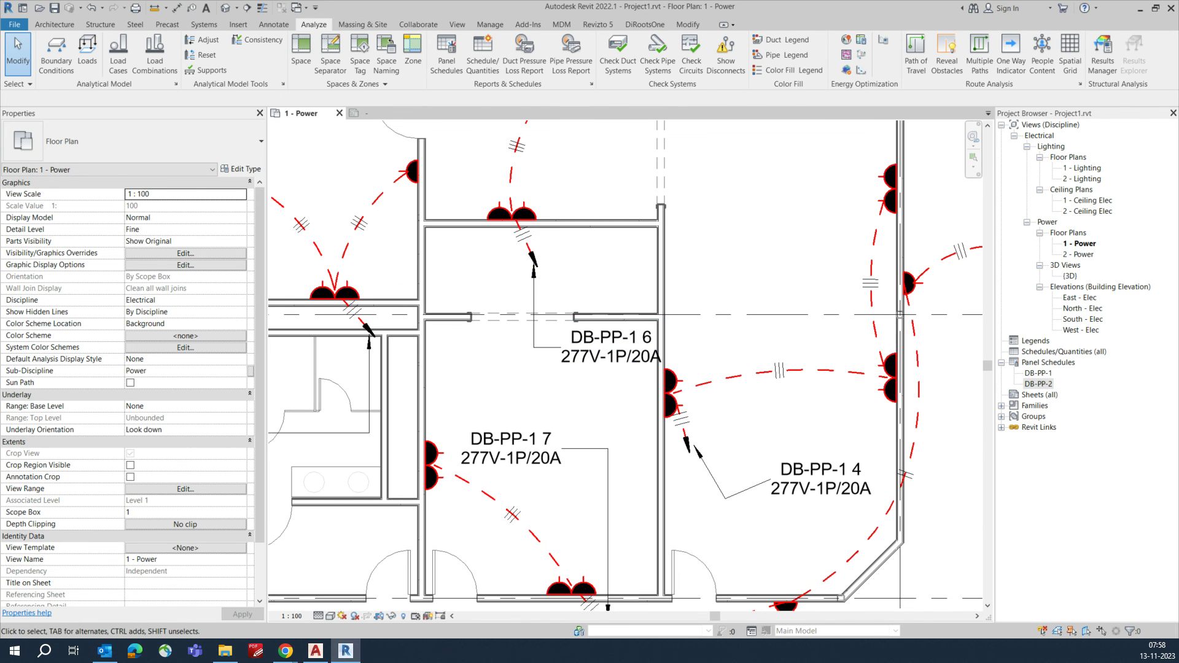